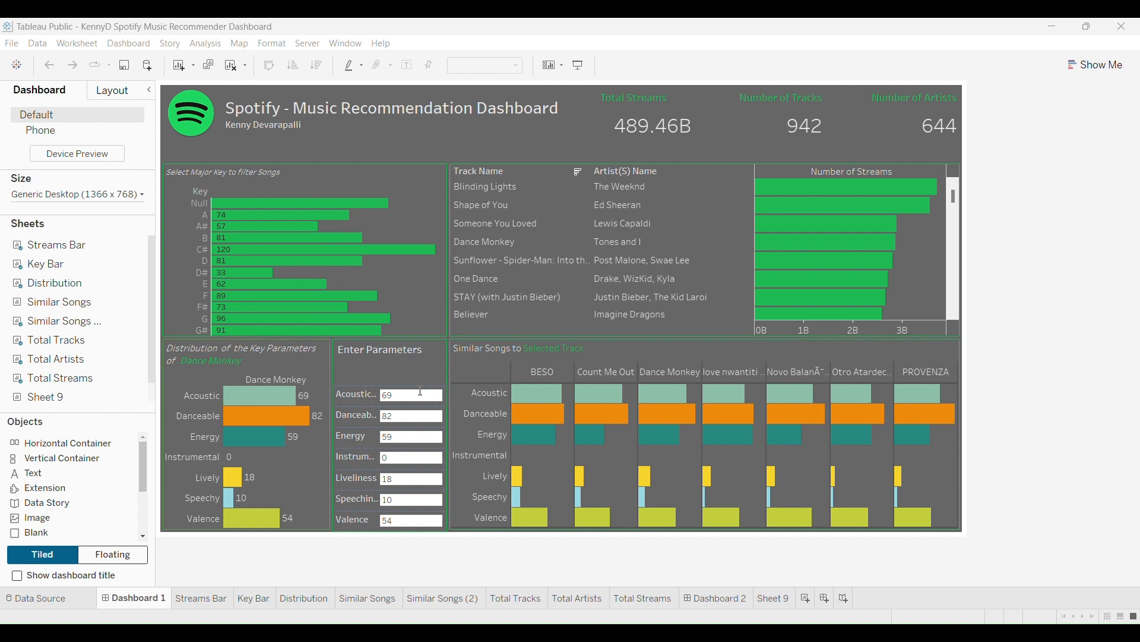
Select the C# bar in the key chart to filter the songs and clear that selection again.
click(399, 397)
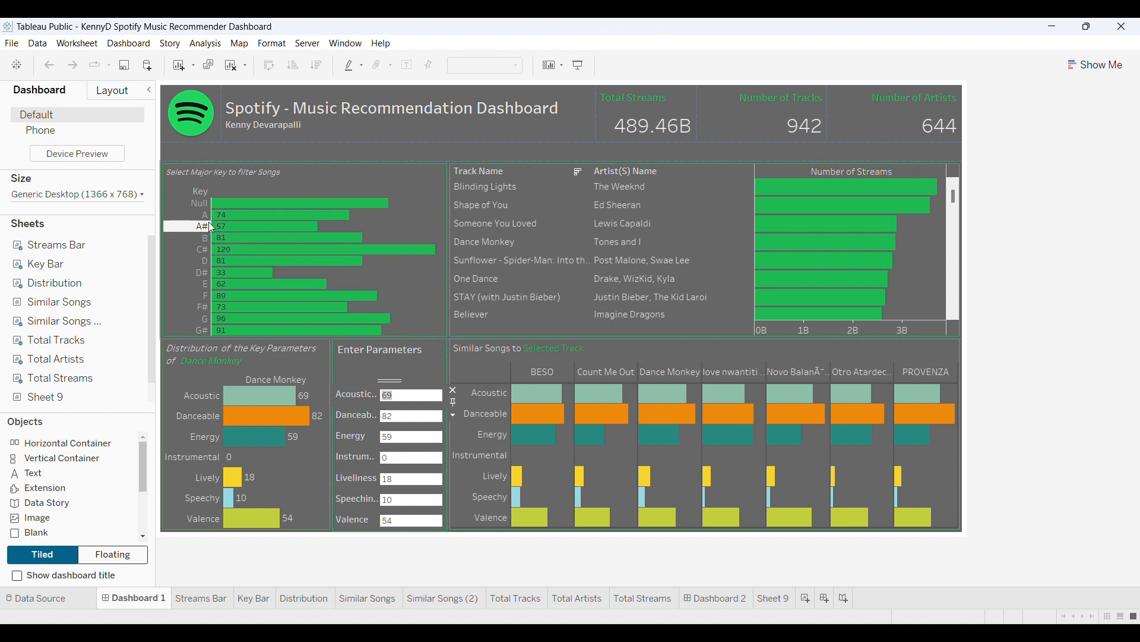
click(197, 254)
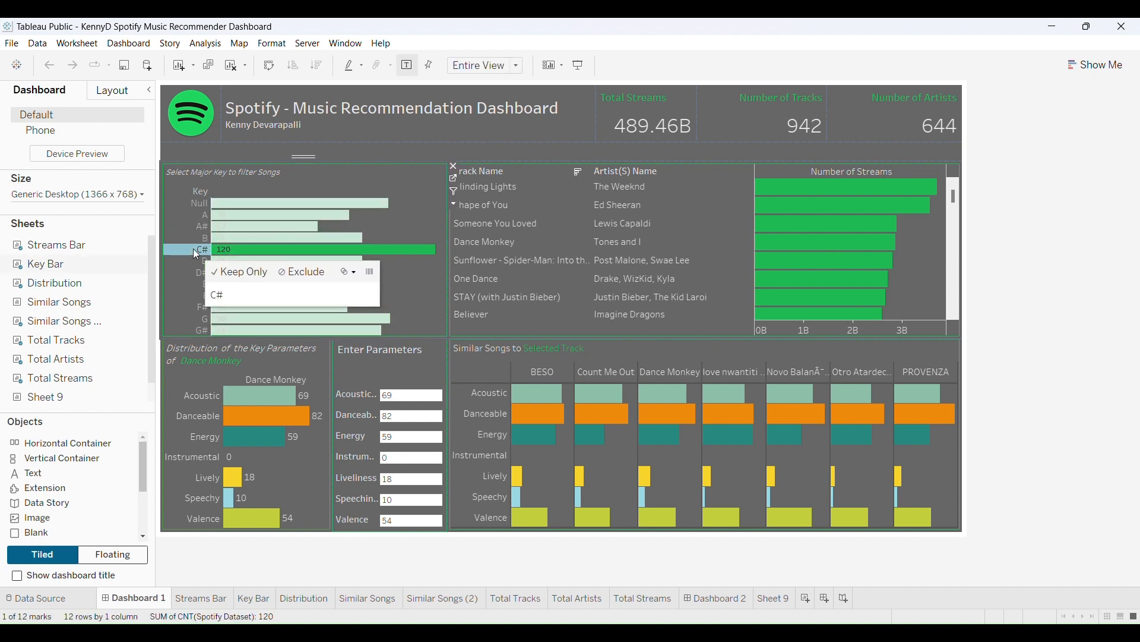
click(181, 254)
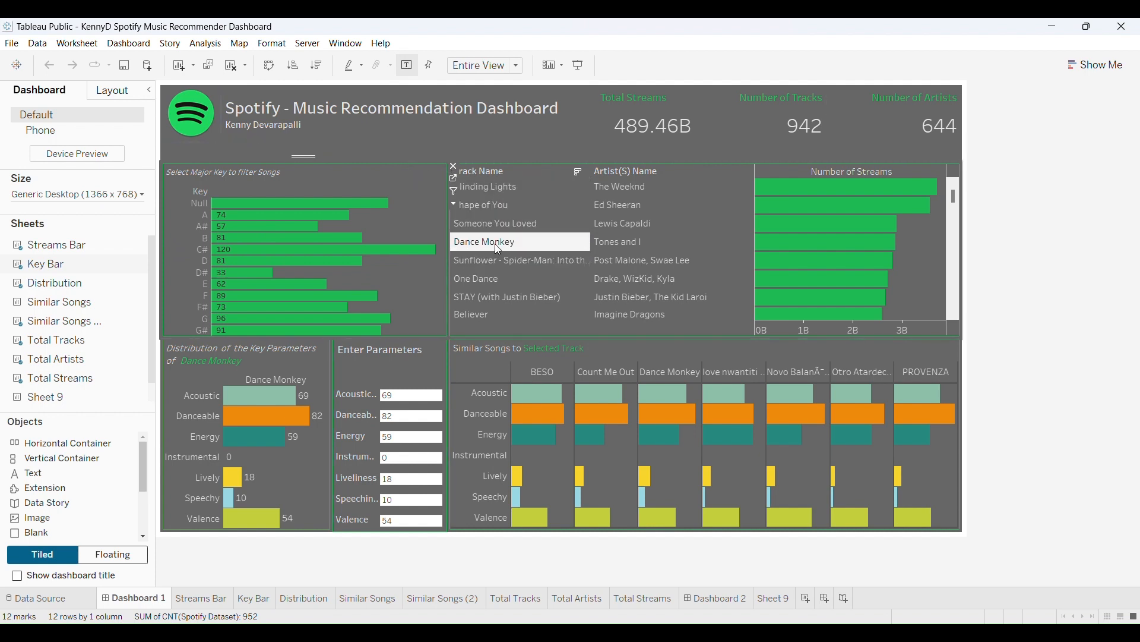
Select the track "Sunflower - Spider-Man: Into the Spider-Verse" and set the Acousticness parameter to 54, Danceability to 76 and Energy to 50.
click(514, 267)
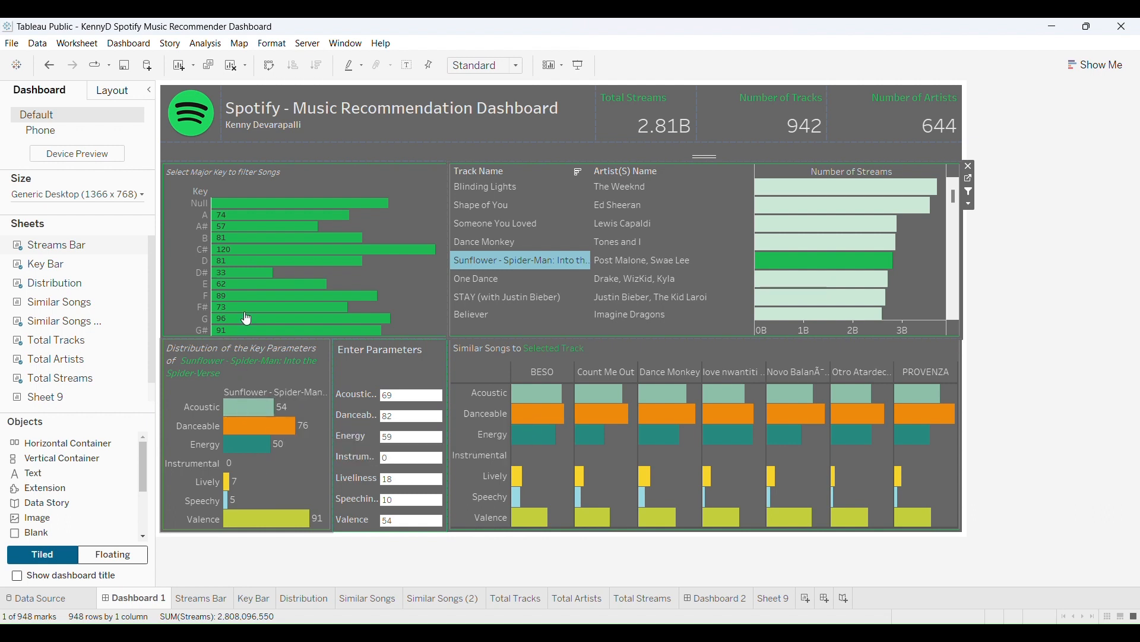
click(413, 398)
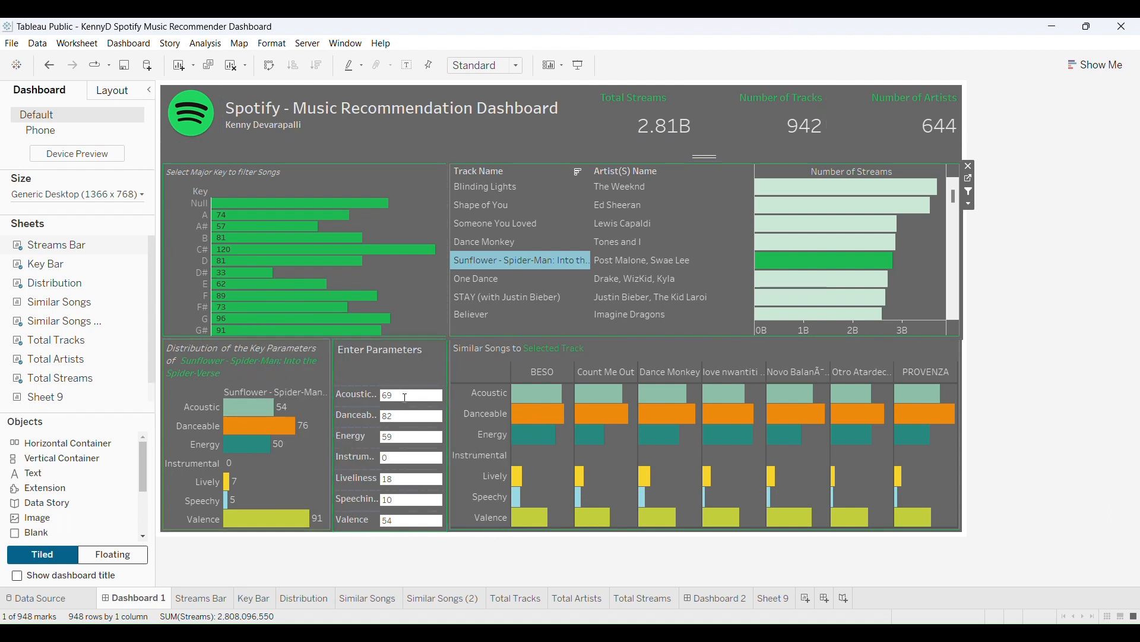
text(54)
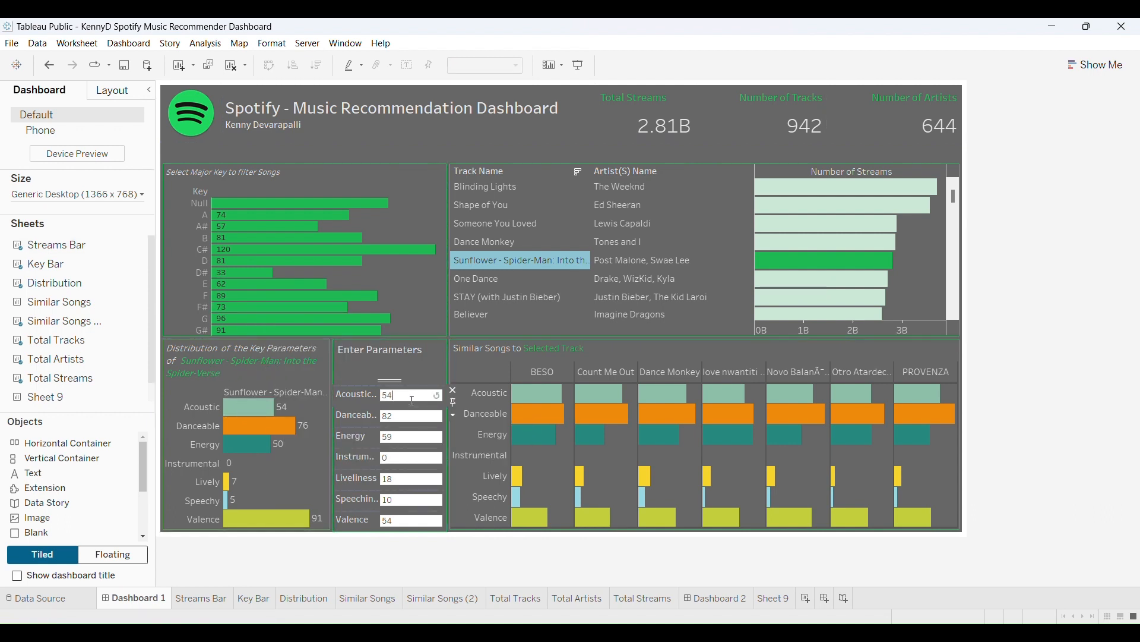
key(Tab)
text(7)
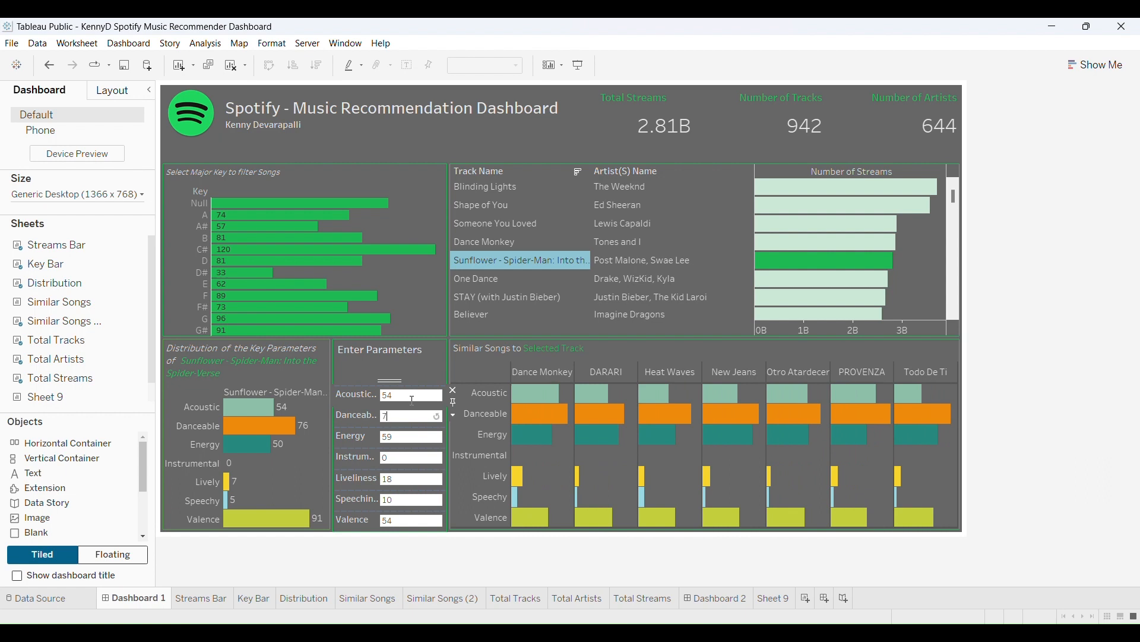
text(6)
key(Tab)
text(5)
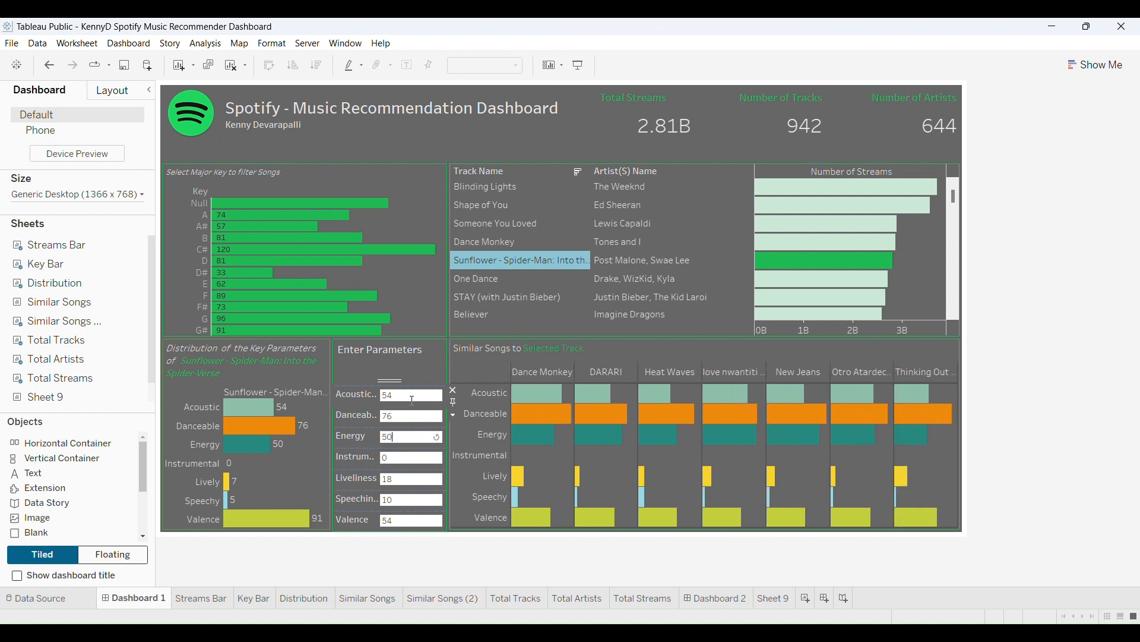
text(0)
Set the Liveliness parameter to 7, Speechiness to 5 and Valence to 91, leaving Instrumentalness as it is.
key(Tab)
key(Tab)
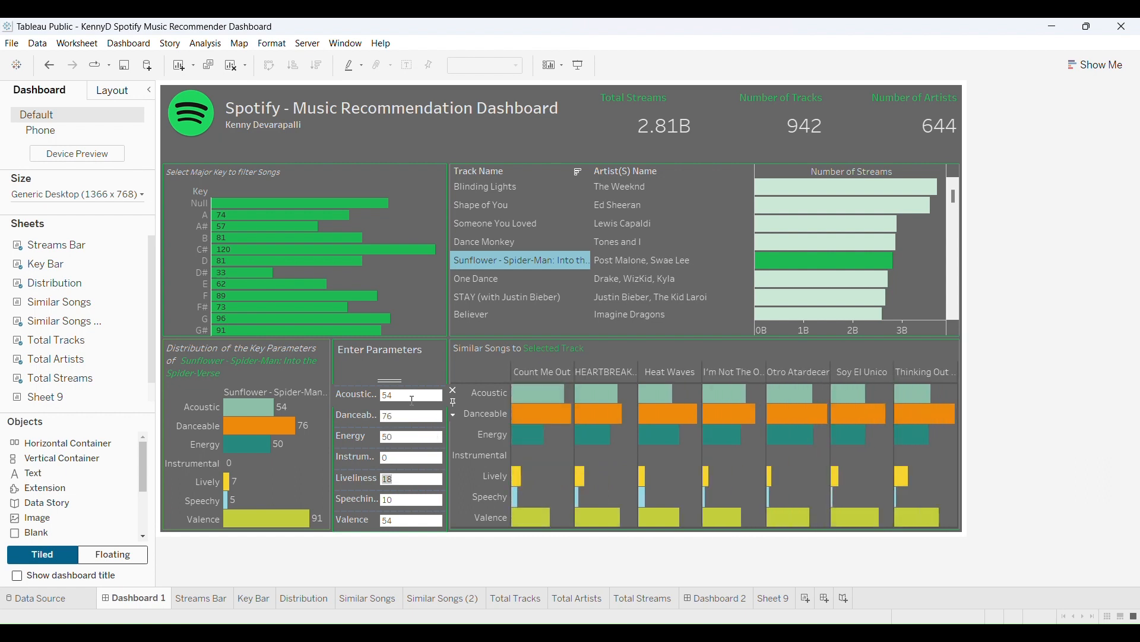
text(7)
key(Tab)
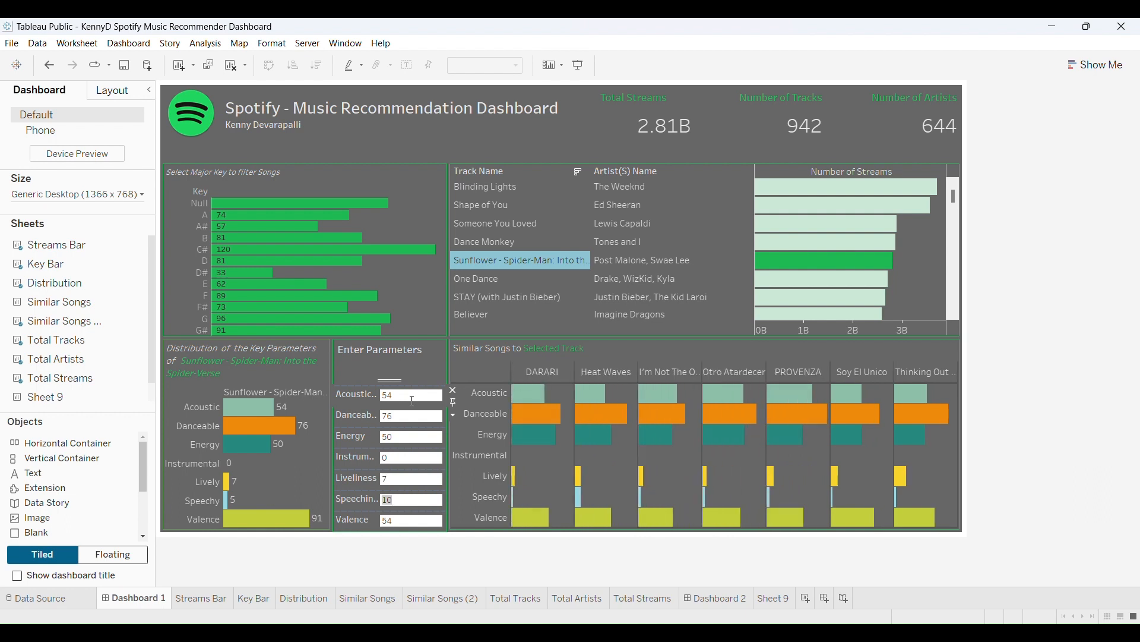
text(5)
key(Tab)
text(91)
key(Return)
Inspect the parameter details of individual recommended tracks in the Similar Songs chart.
mouse_move(600, 459)
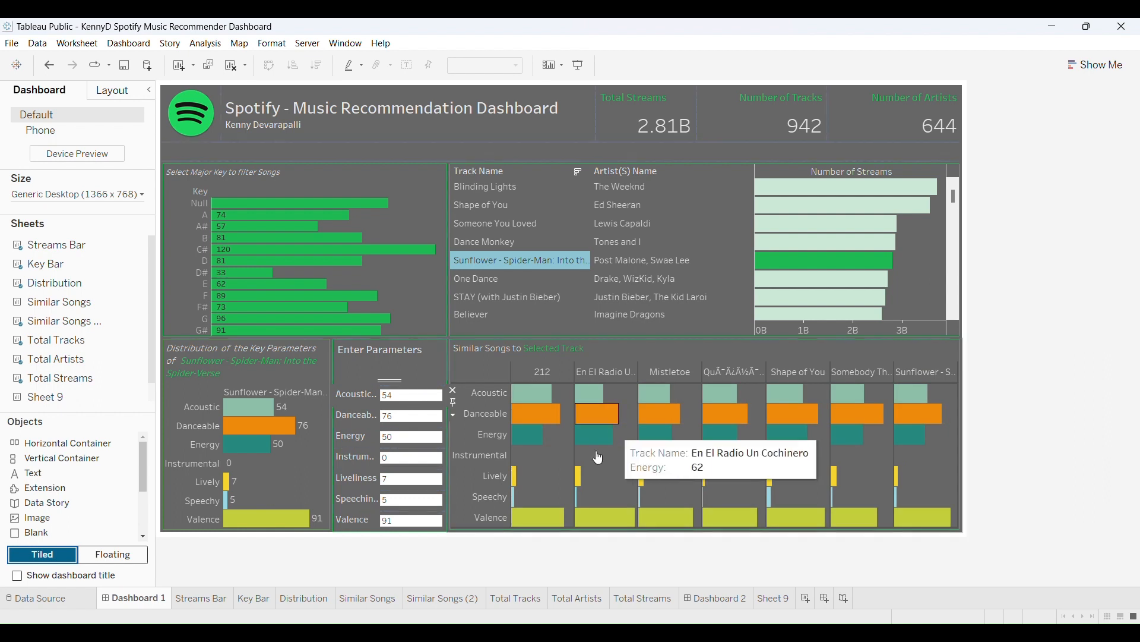
mouse_move(855, 426)
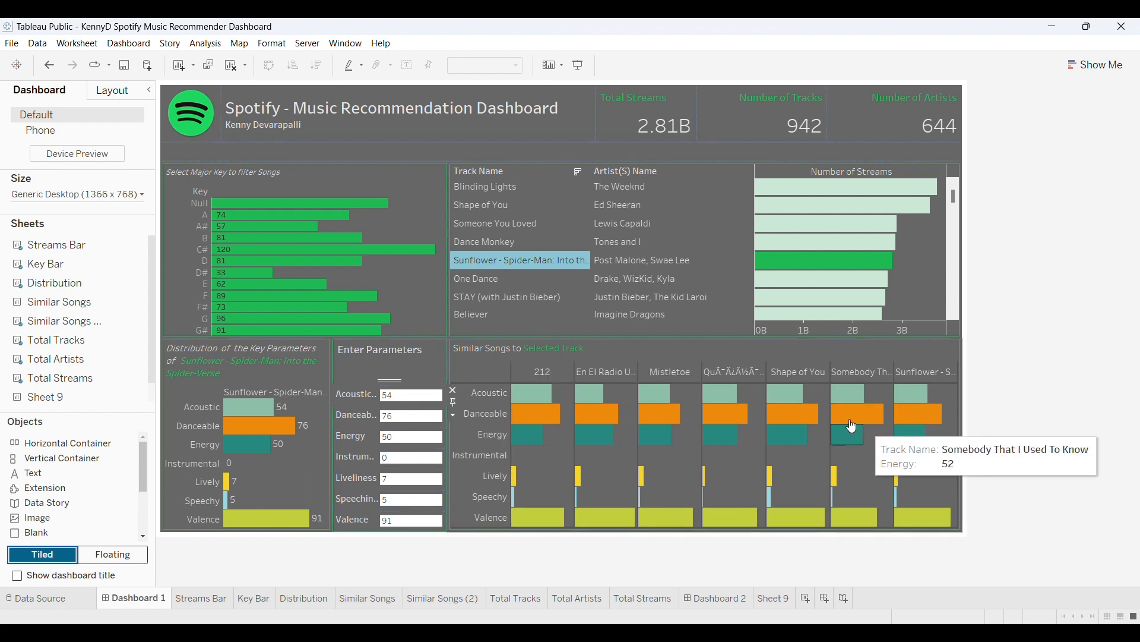
mouse_move(708, 409)
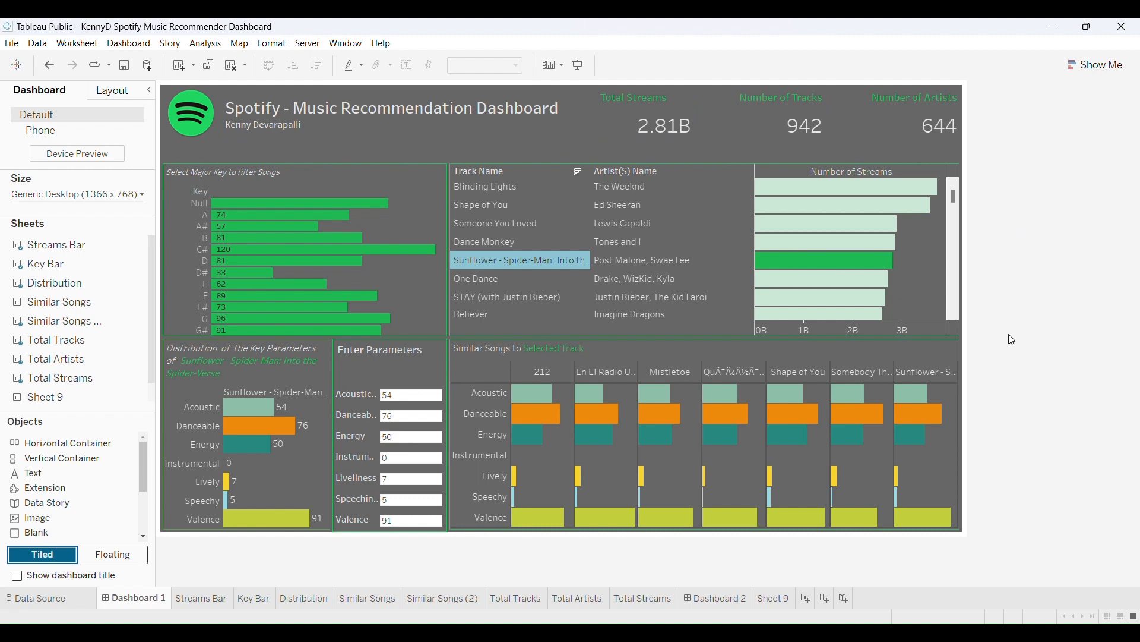
key(alt+Tab)
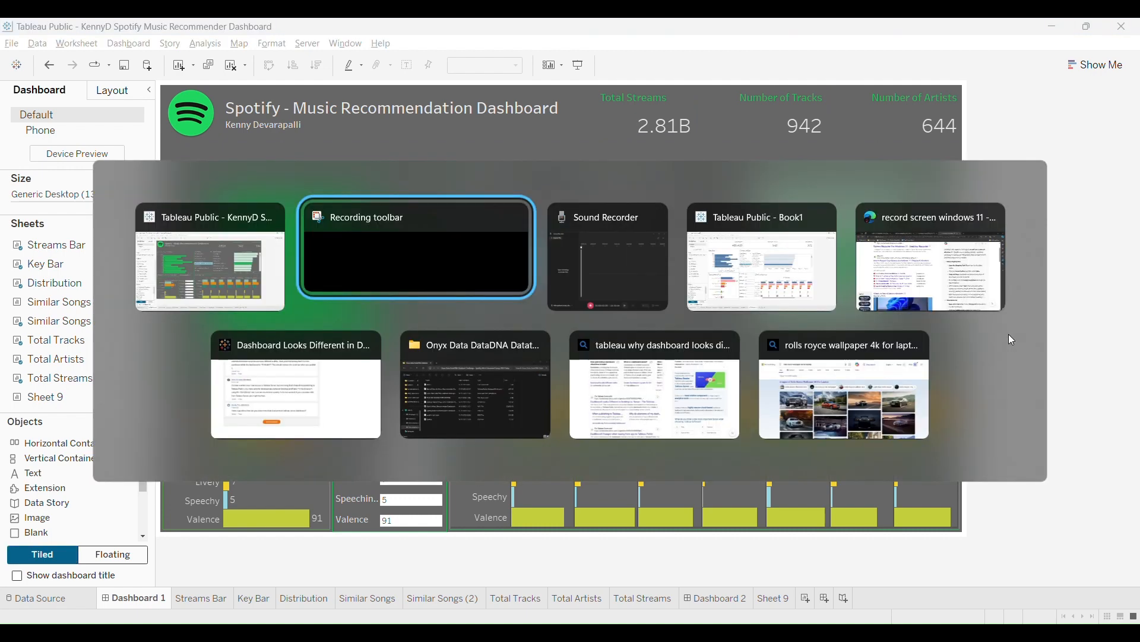
key(alt+shift+Tab)
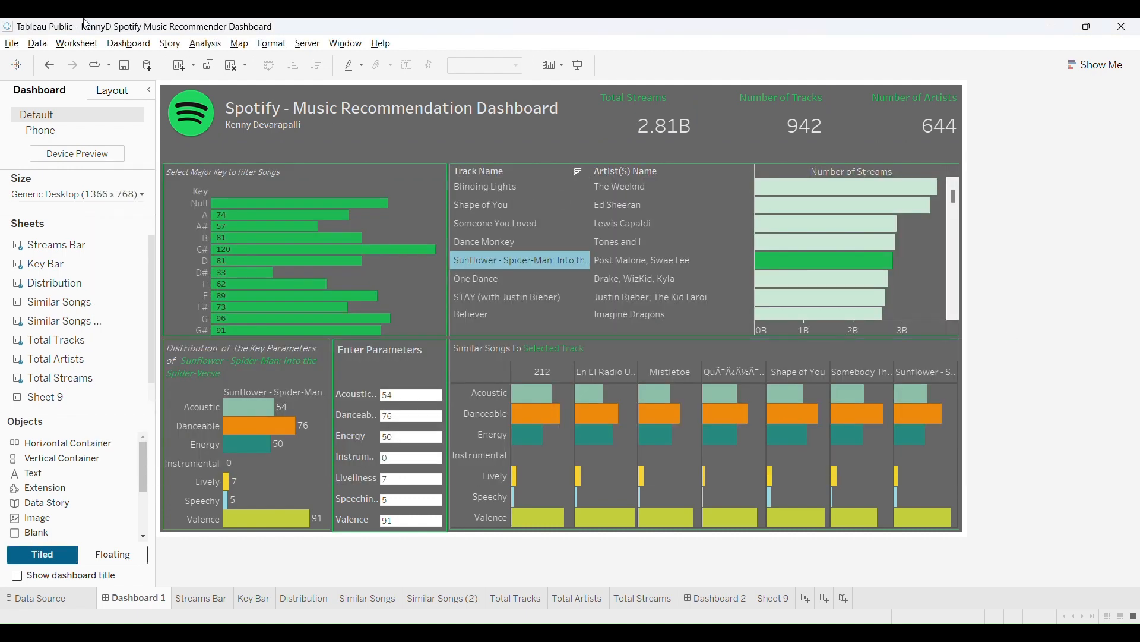
Create a new empty workbook and maximize its window.
click(12, 43)
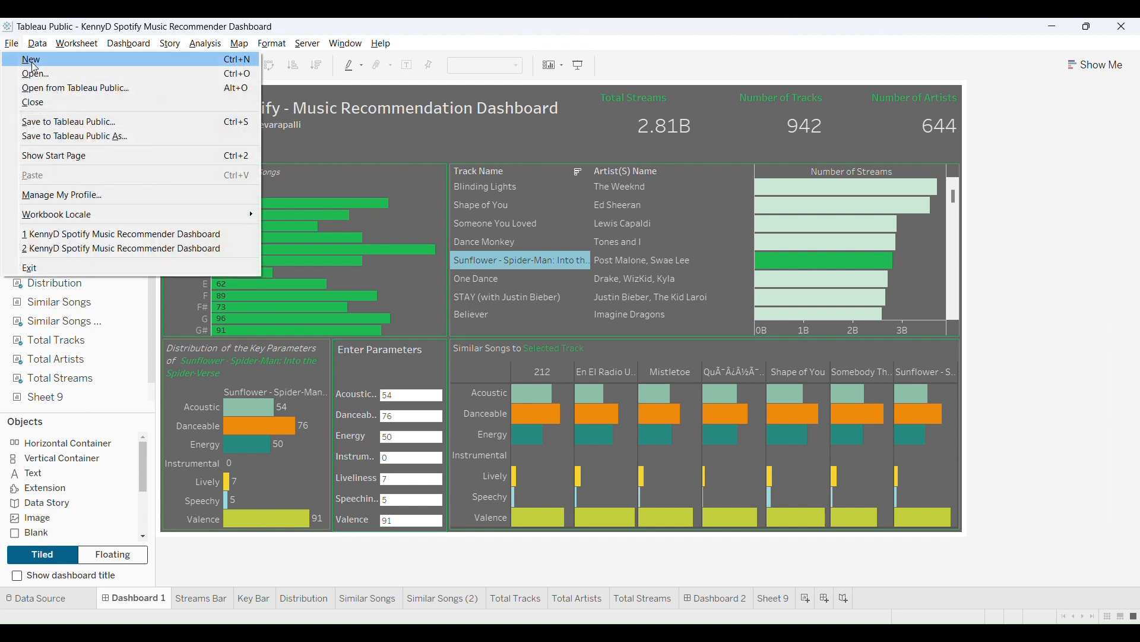
click(32, 63)
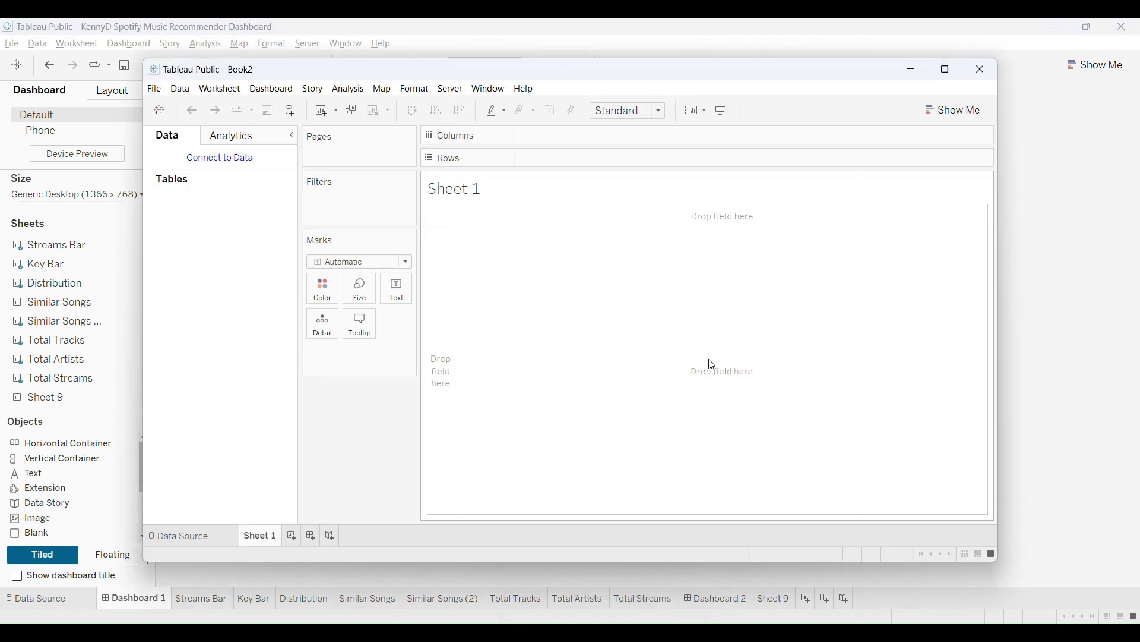
click(945, 72)
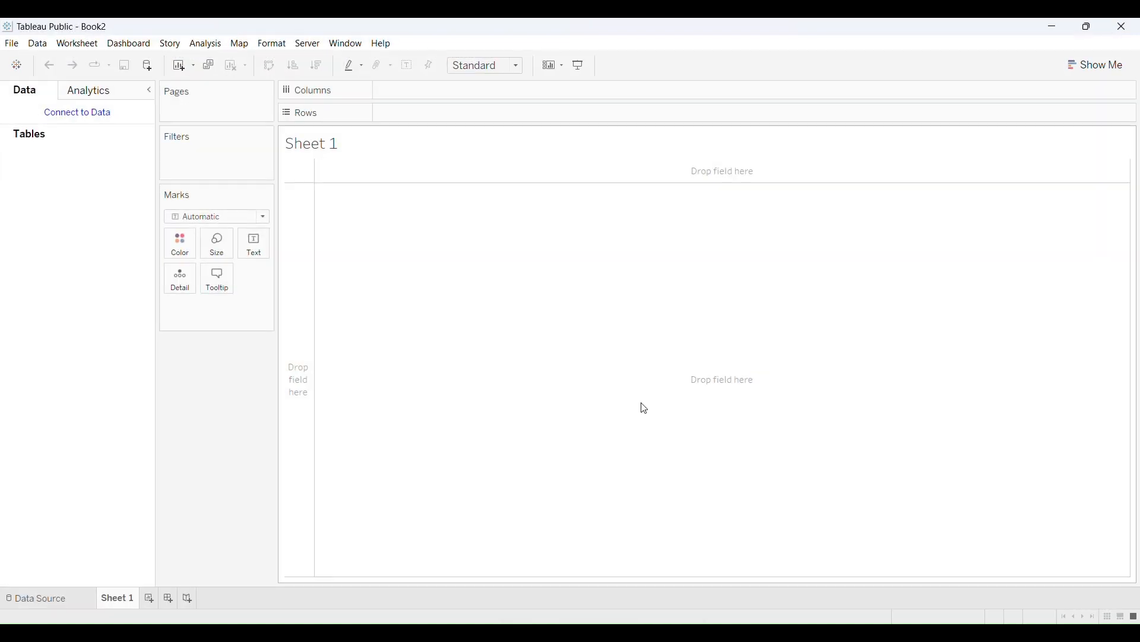
Open the Onyx Data "Spotify Most Streamed Songs 2023" dataset from its folder in Excel, dismiss the document recovery pane and maximize the window.
click(604, 633)
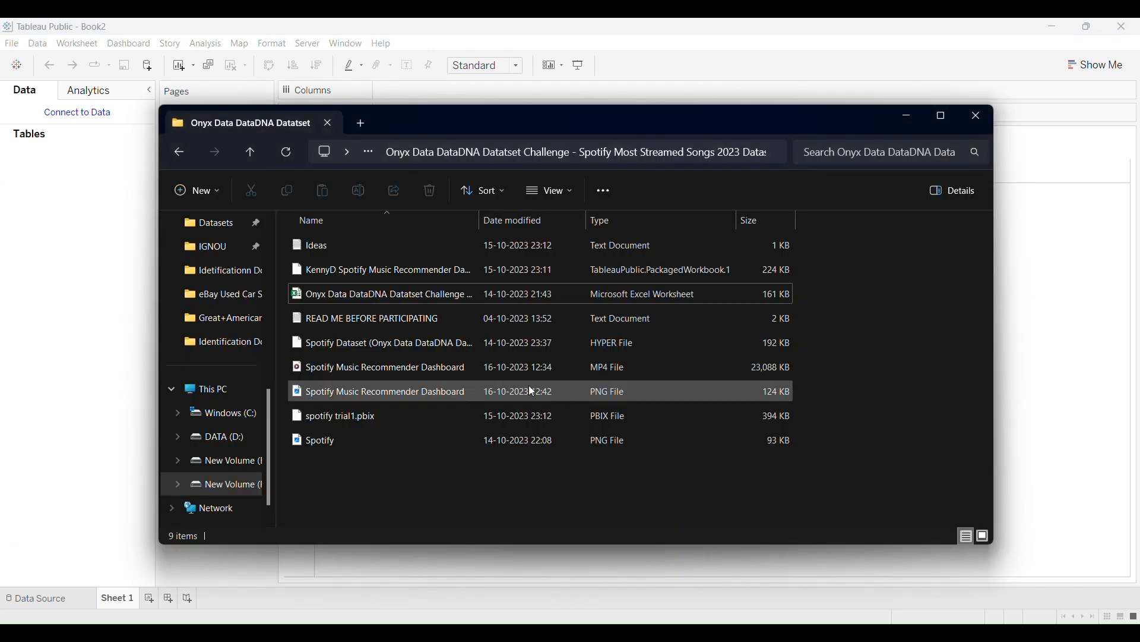
click(406, 295)
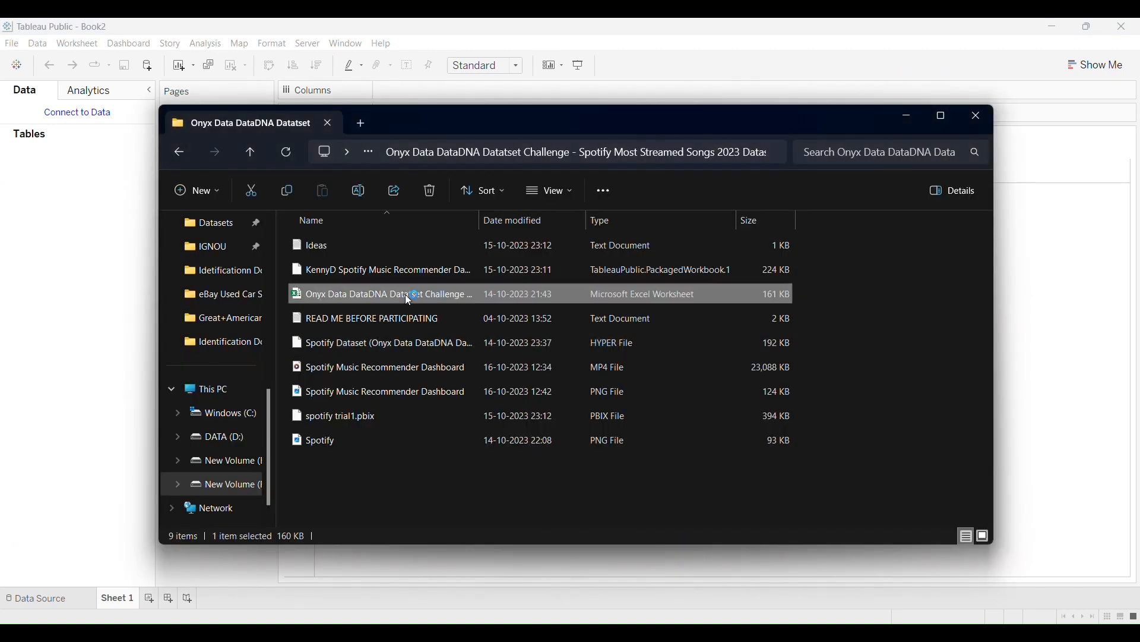
scroll(285, 360, up, 2)
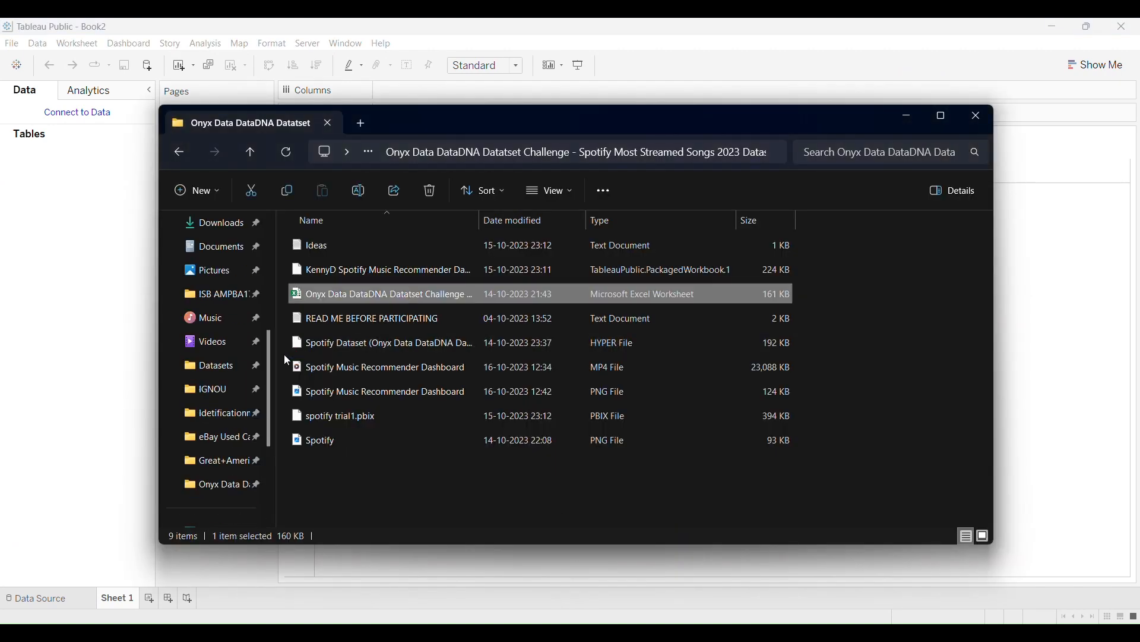
key(Return)
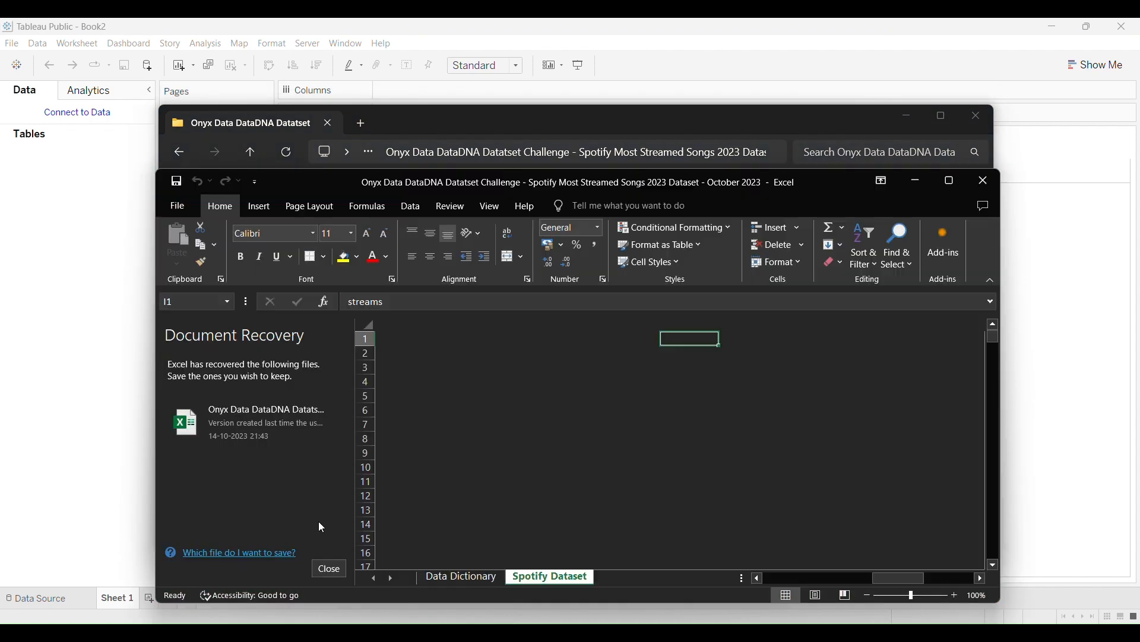
click(329, 568)
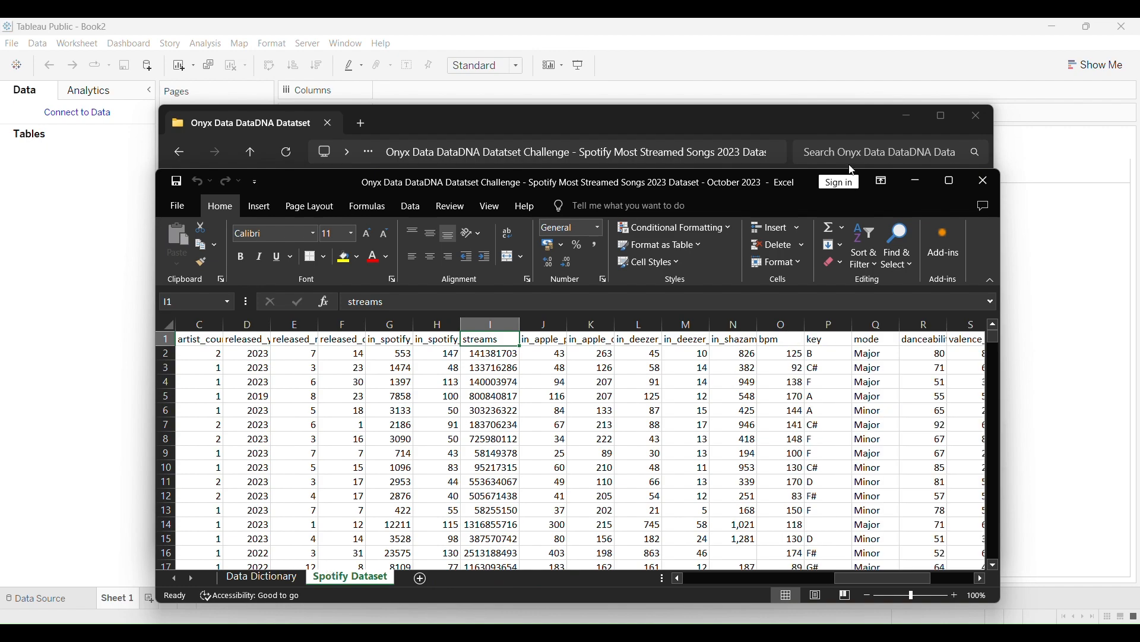
click(950, 180)
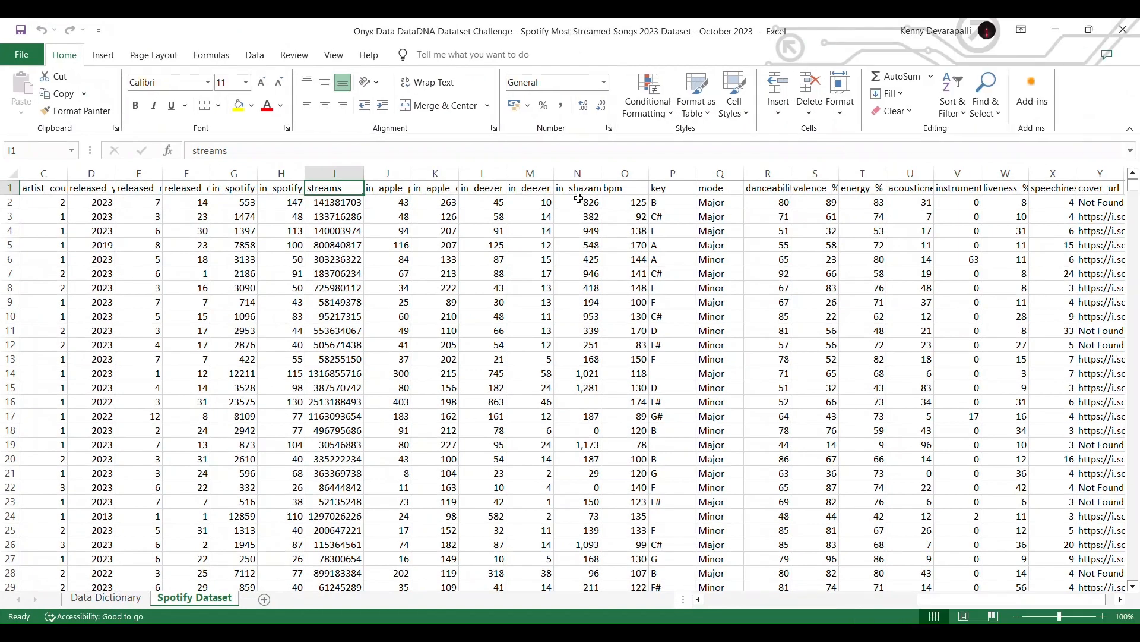
Examine the column headers of the Spotify Dataset sheet one by one, from track_name in A1 through cover_url in Y1.
click(45, 194)
key(ctrl+Home)
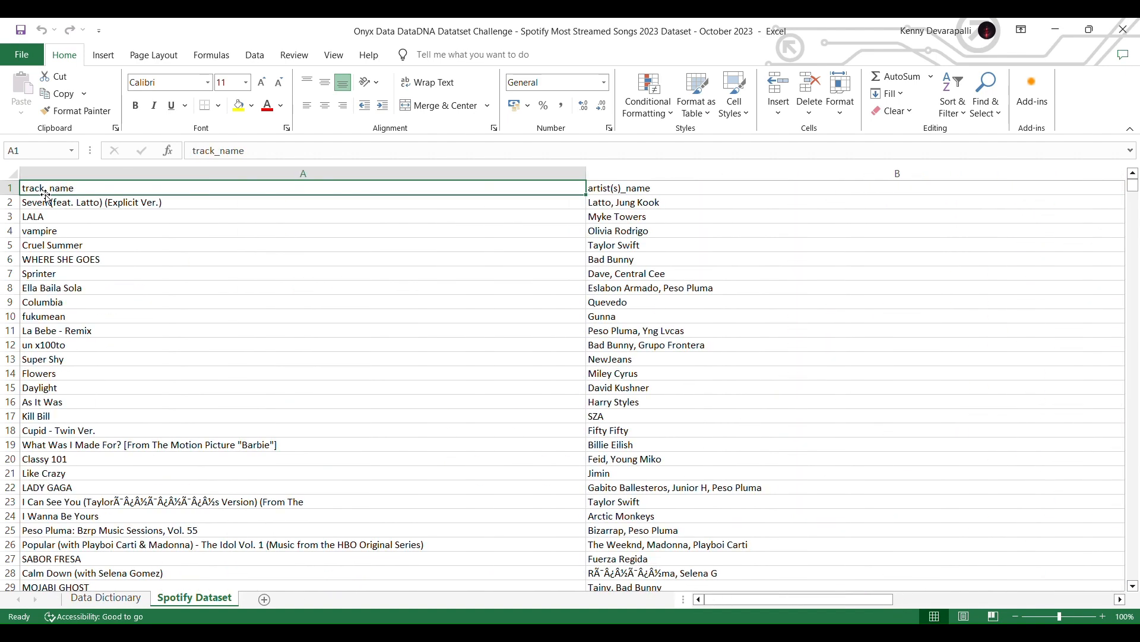
key(Right)
key(Right)
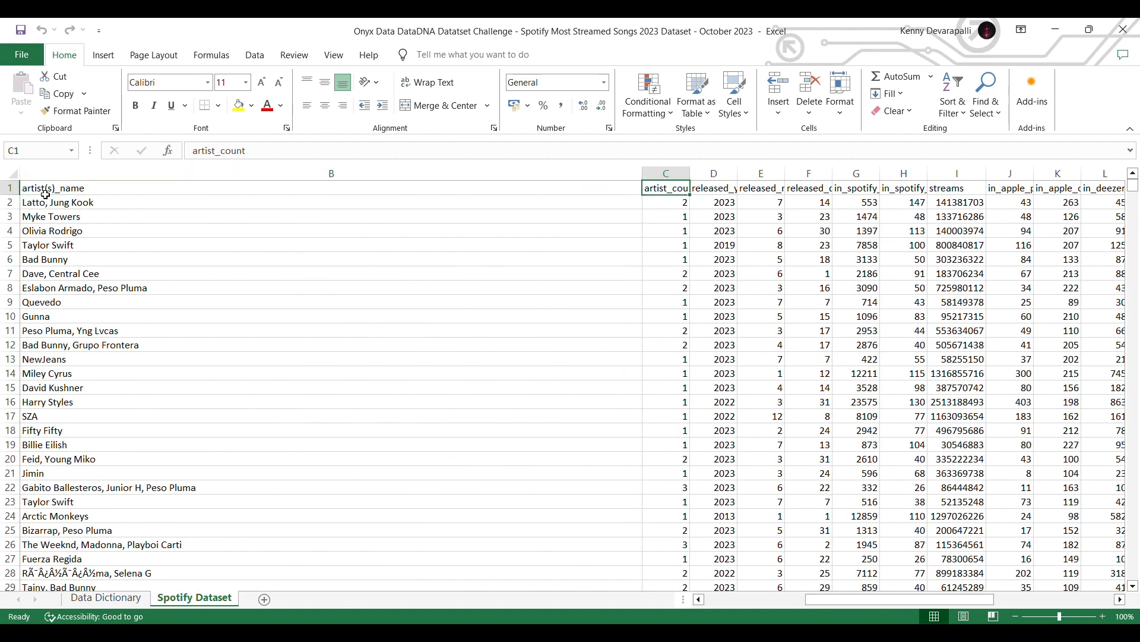
key(Right)
key(Right)
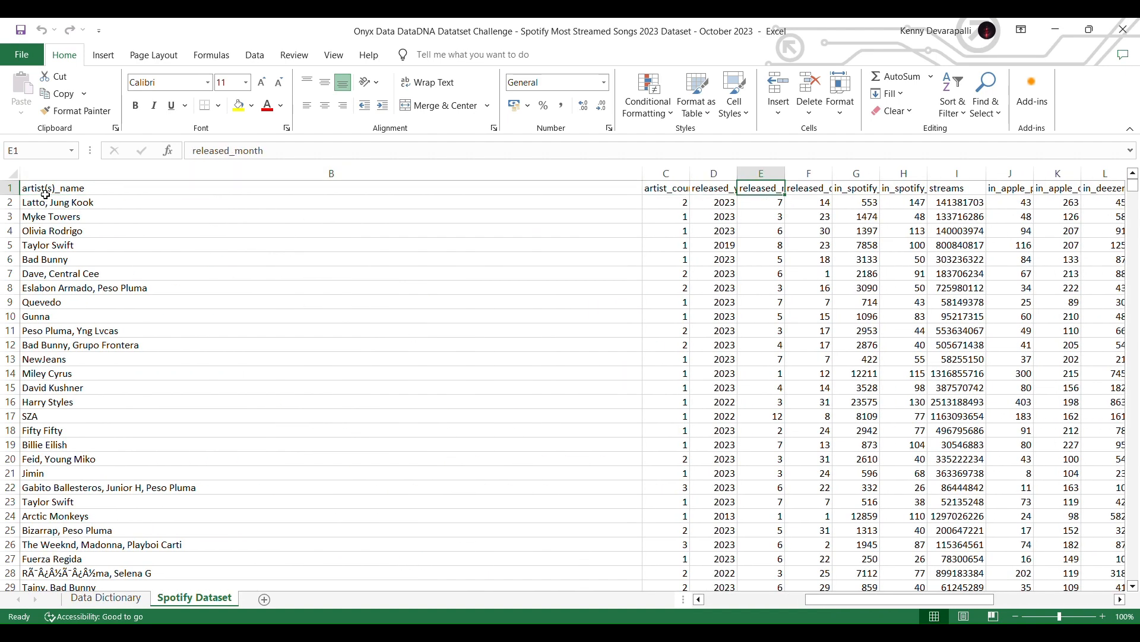
key(Right)
key(Right)
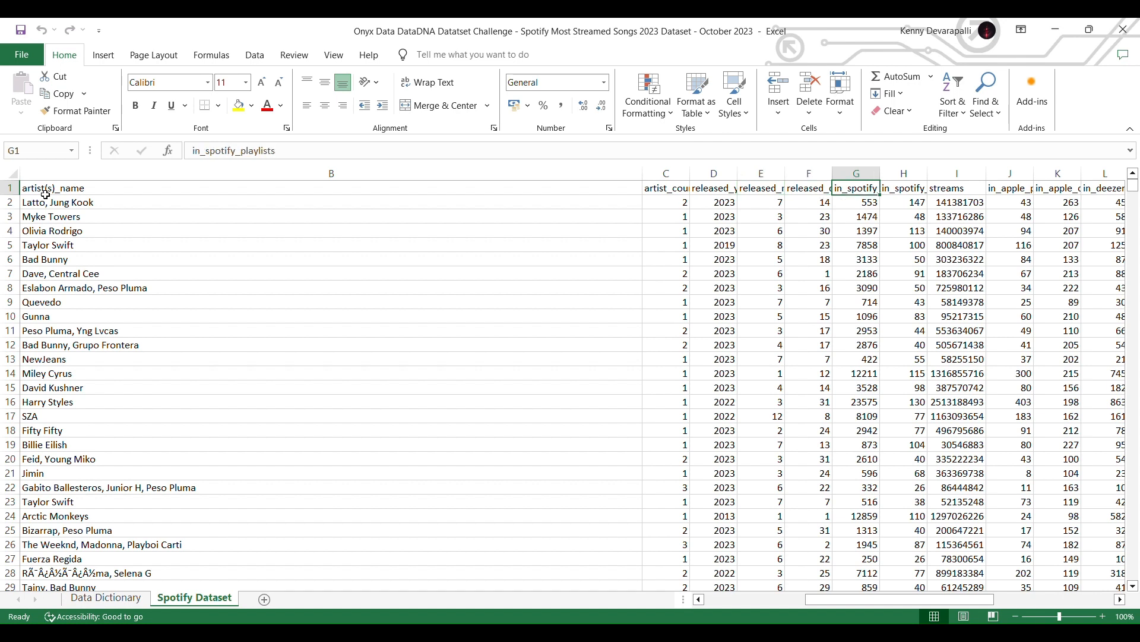
key(Right)
key(Right)
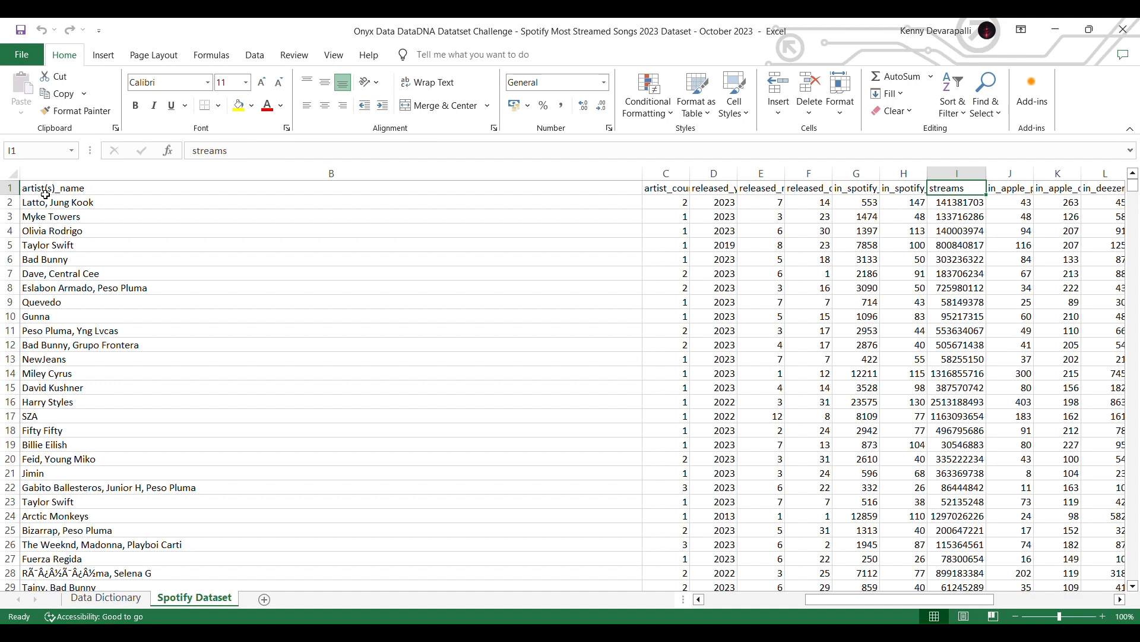
key(Right)
key(Right)
key(Right)
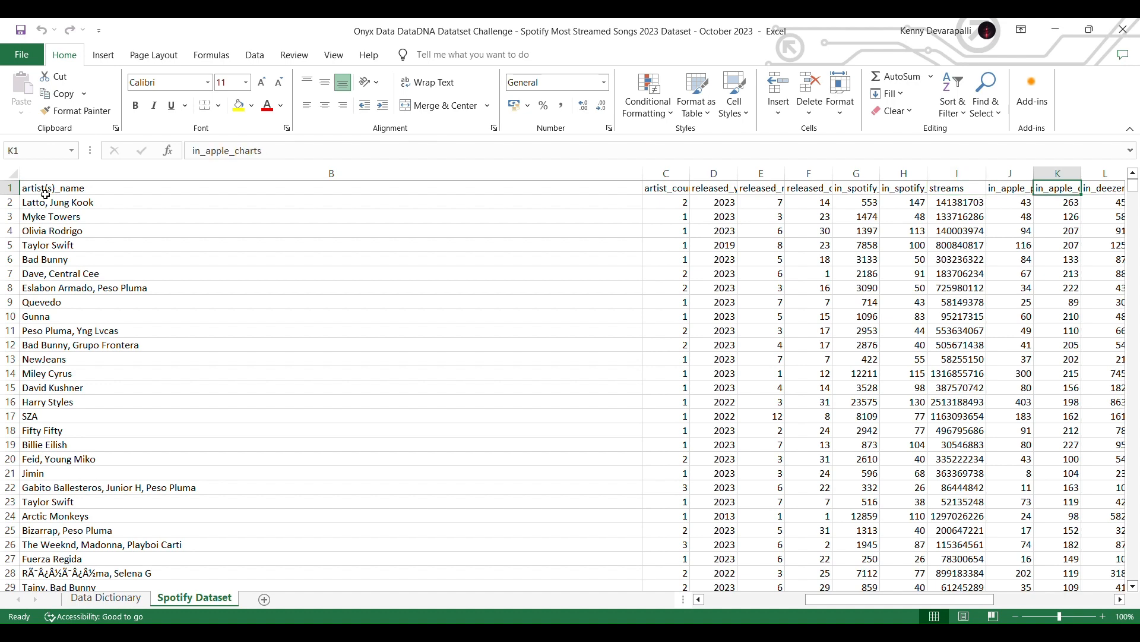
key(Right)
key(Right)
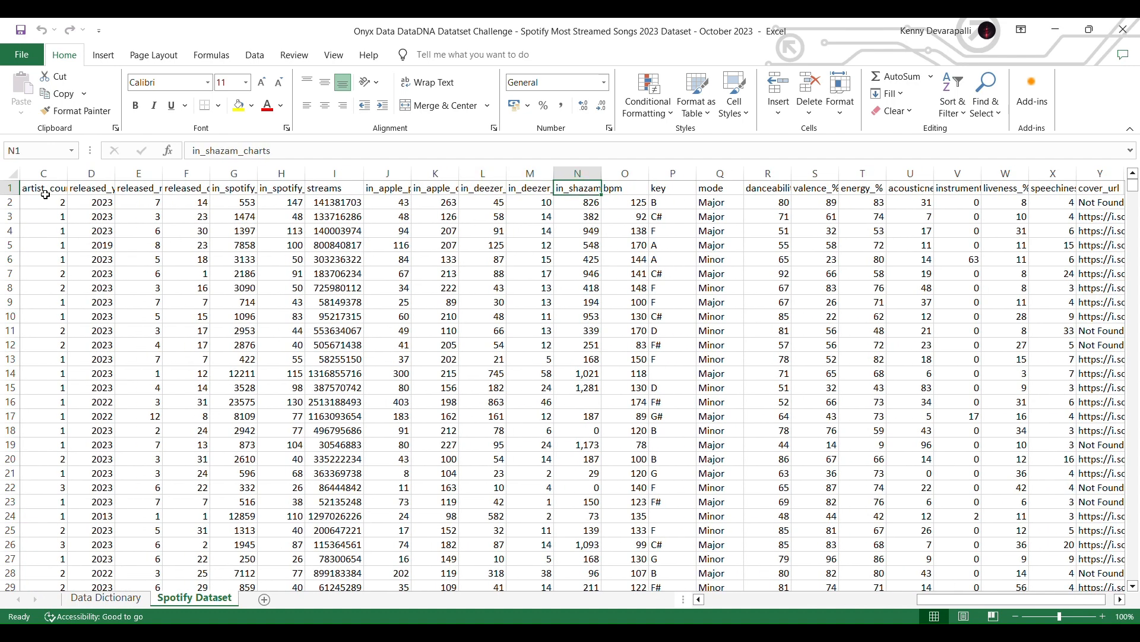
key(Right)
key(Right)
key(Right)
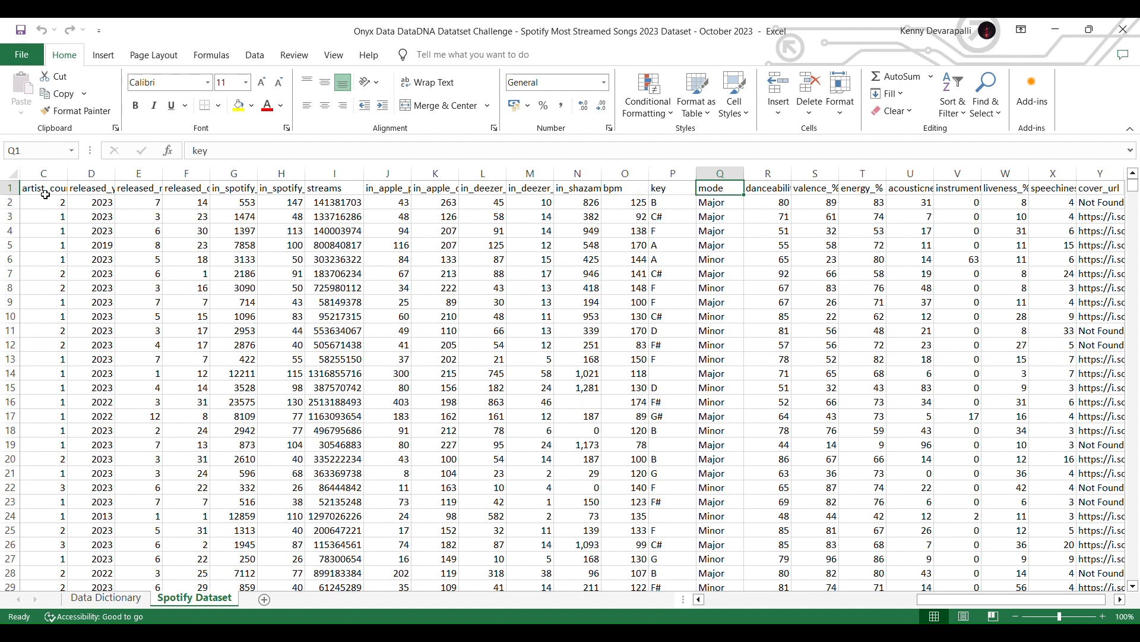
key(Right)
key(Right)
key(Right)
key(Right)
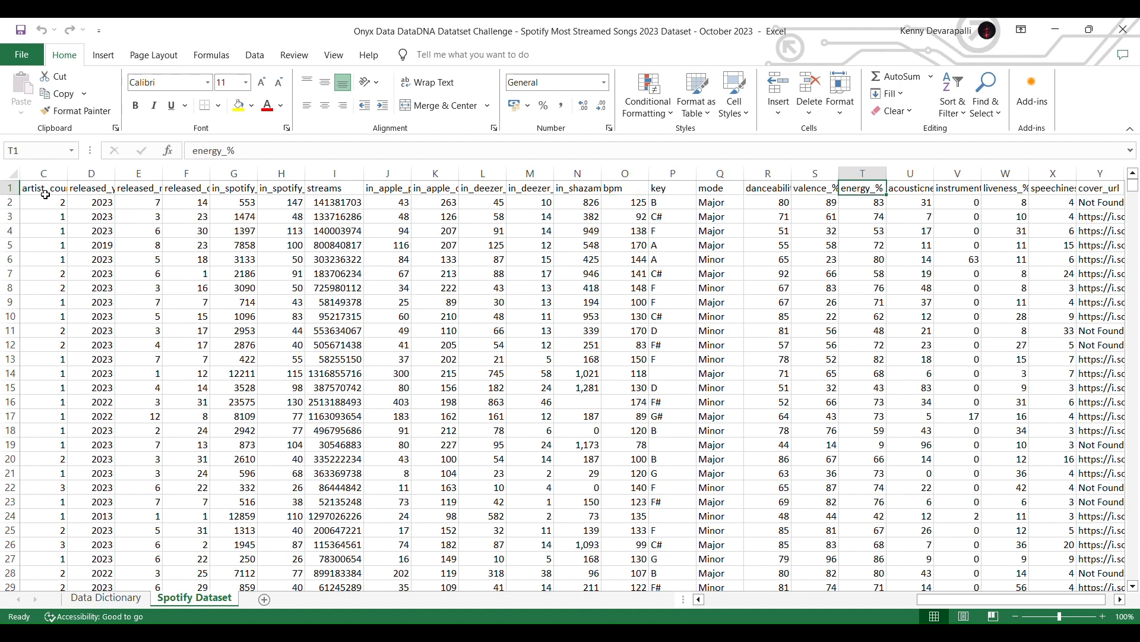
key(Right)
key(Right)
key(Right)
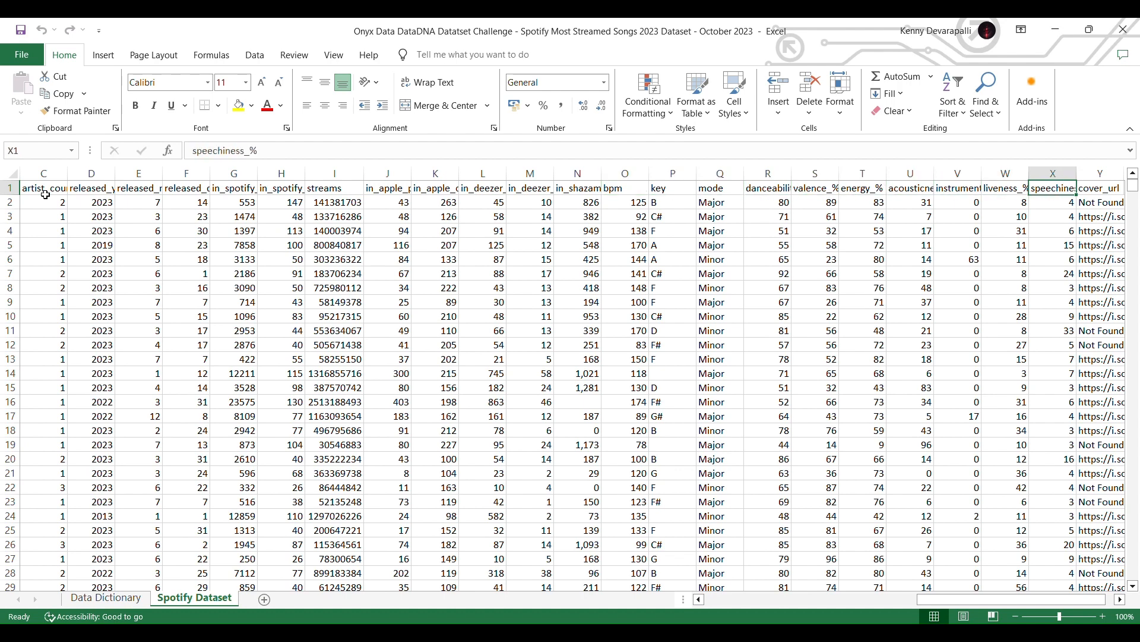
key(Right)
key(Right)
key(Left)
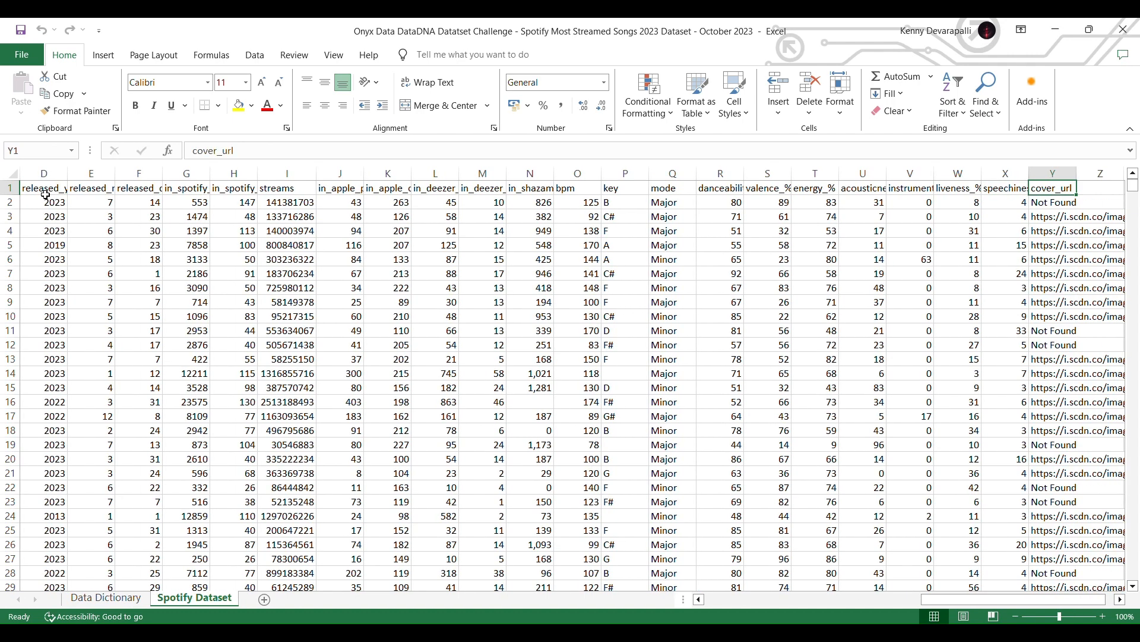
key(Right)
key(Left)
key(Right)
key(Right)
key(Left)
key(Left)
key(Left)
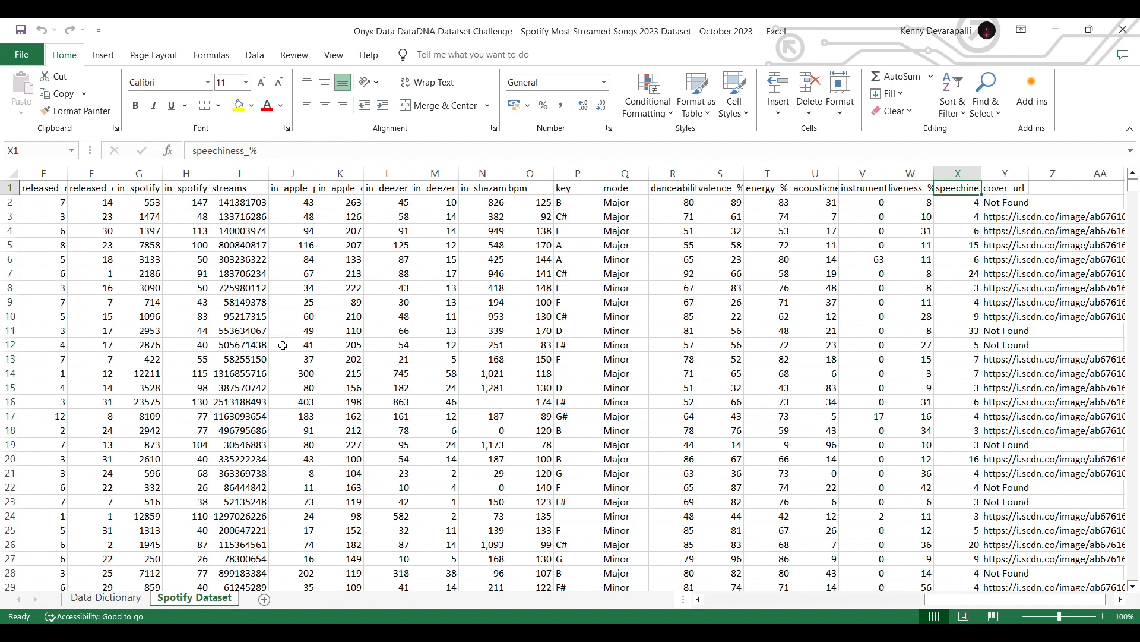
Switch to Tableau Public, connect to the Onyx Data Spotify Excel workbook and add the Spotify Dataset sheet to the data source canvas.
key(alt+Tab)
key(Tab)
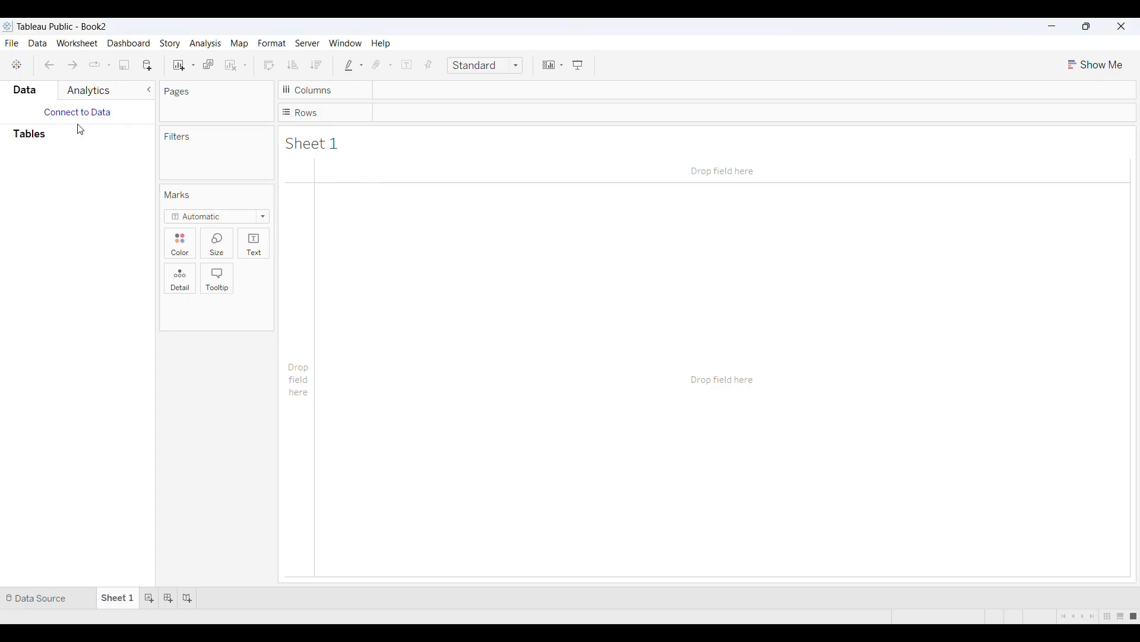
click(92, 119)
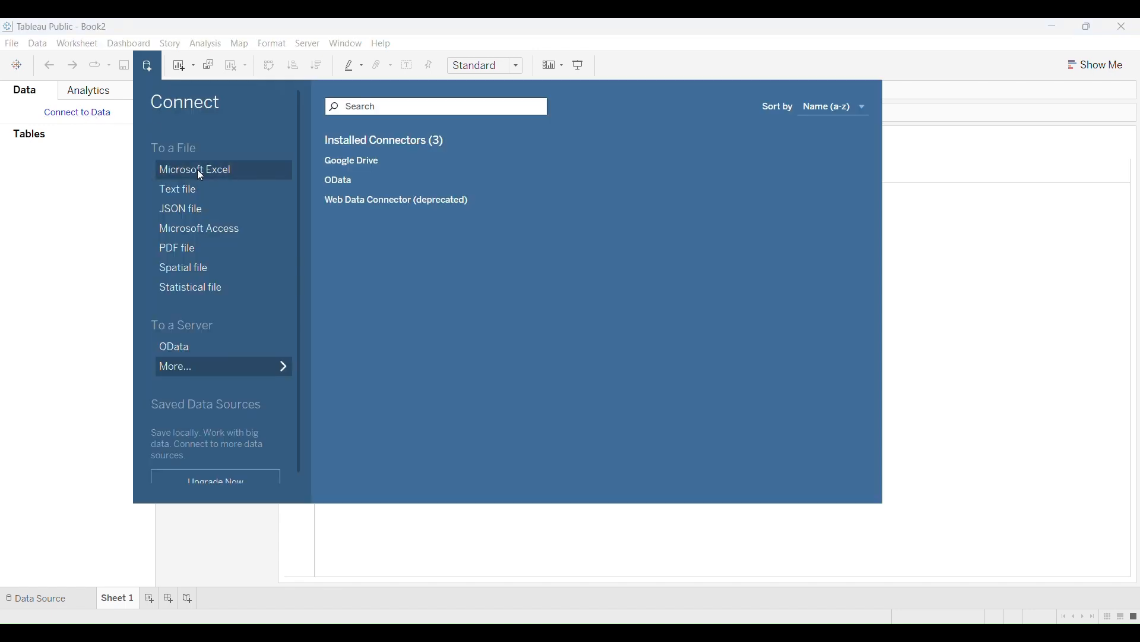
click(200, 172)
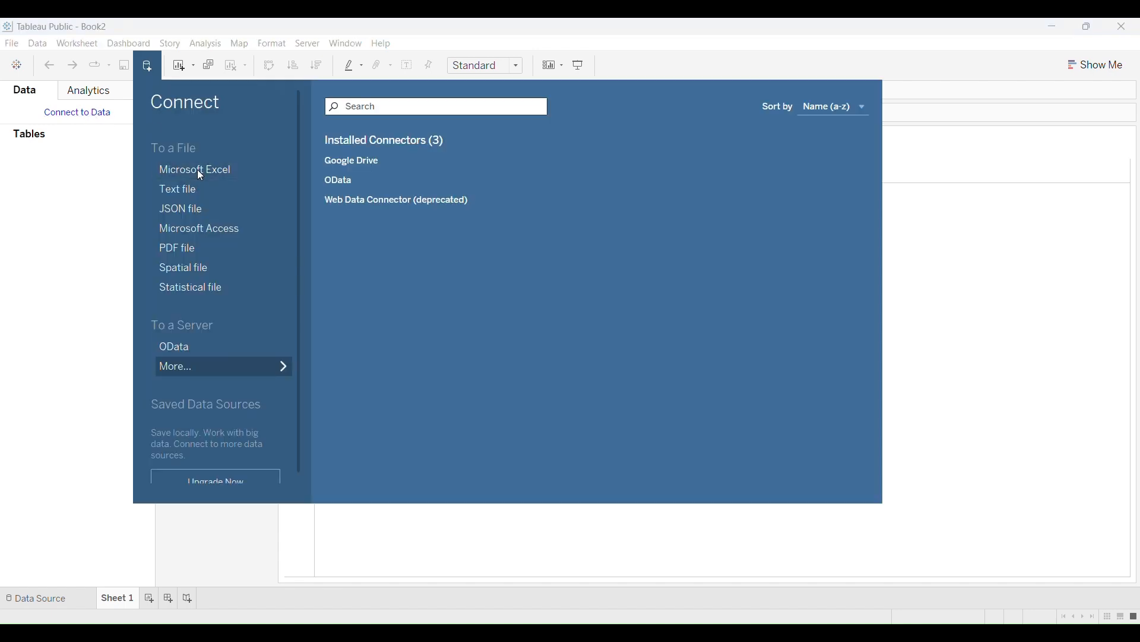
click(245, 156)
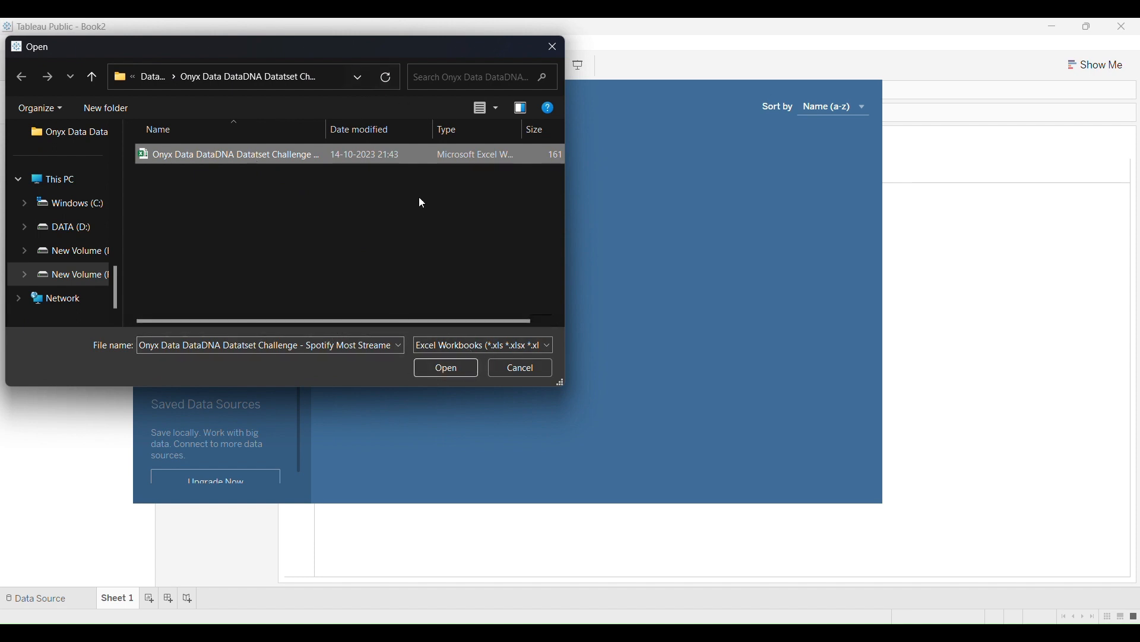
click(445, 370)
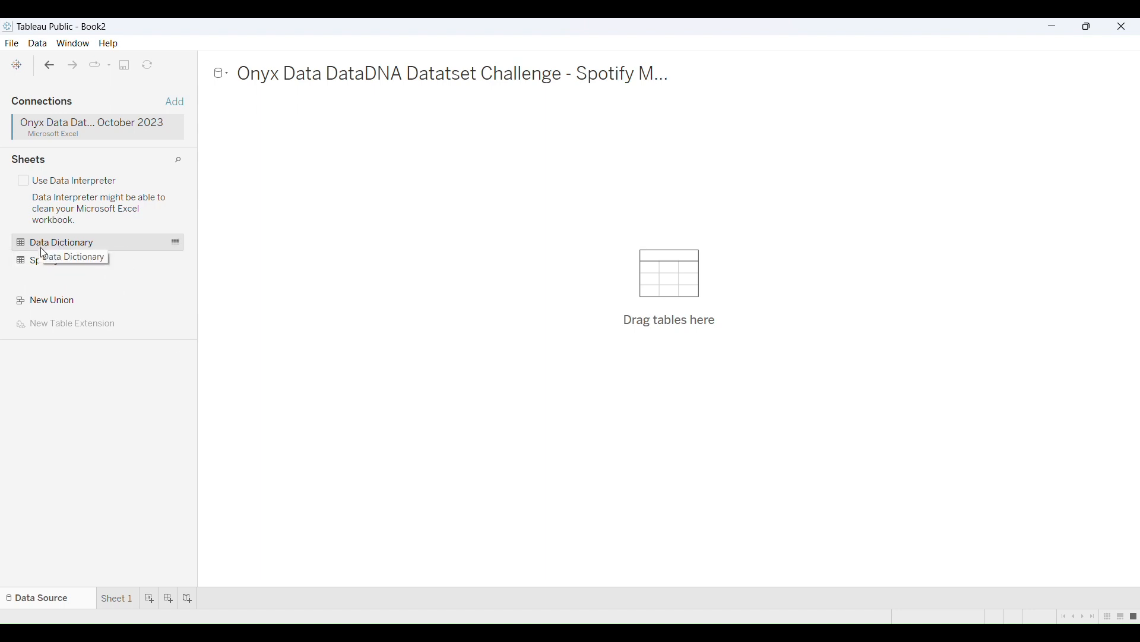
drag(46, 264, 446, 238)
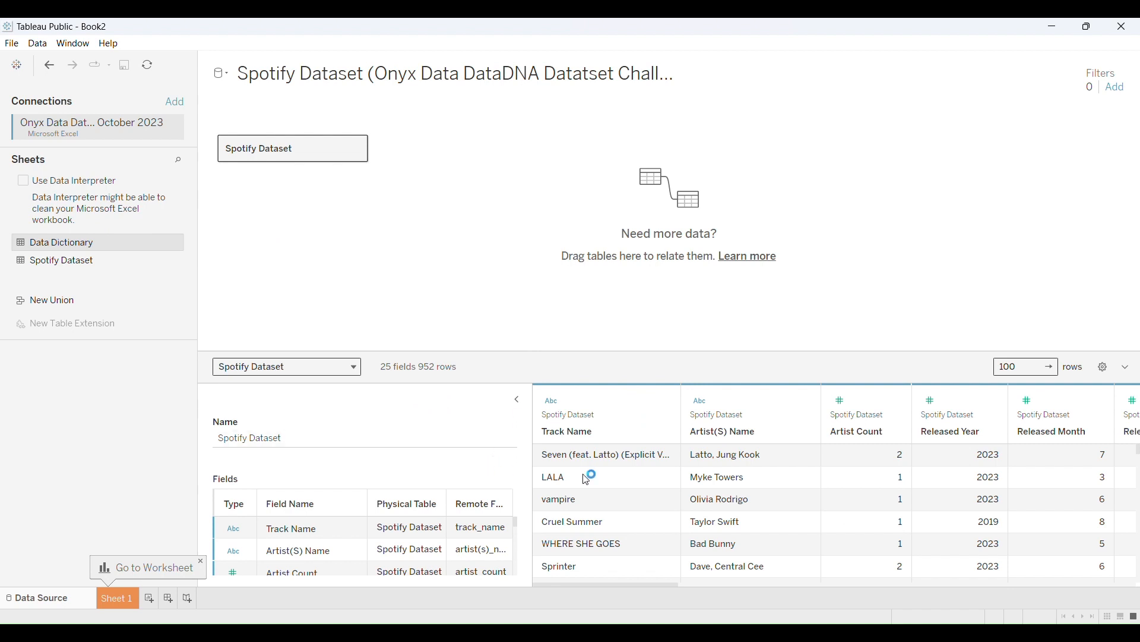
Set the image role of the Cover Url field to URL in the data preview.
scroll(716, 488, right, 15)
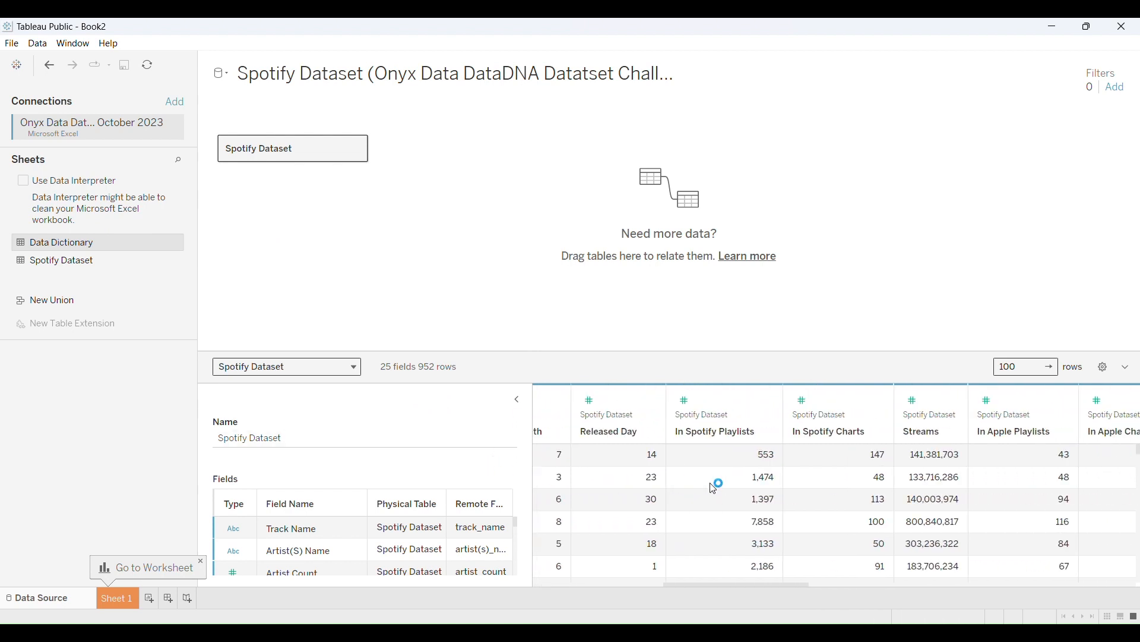
scroll(716, 488, right, 5)
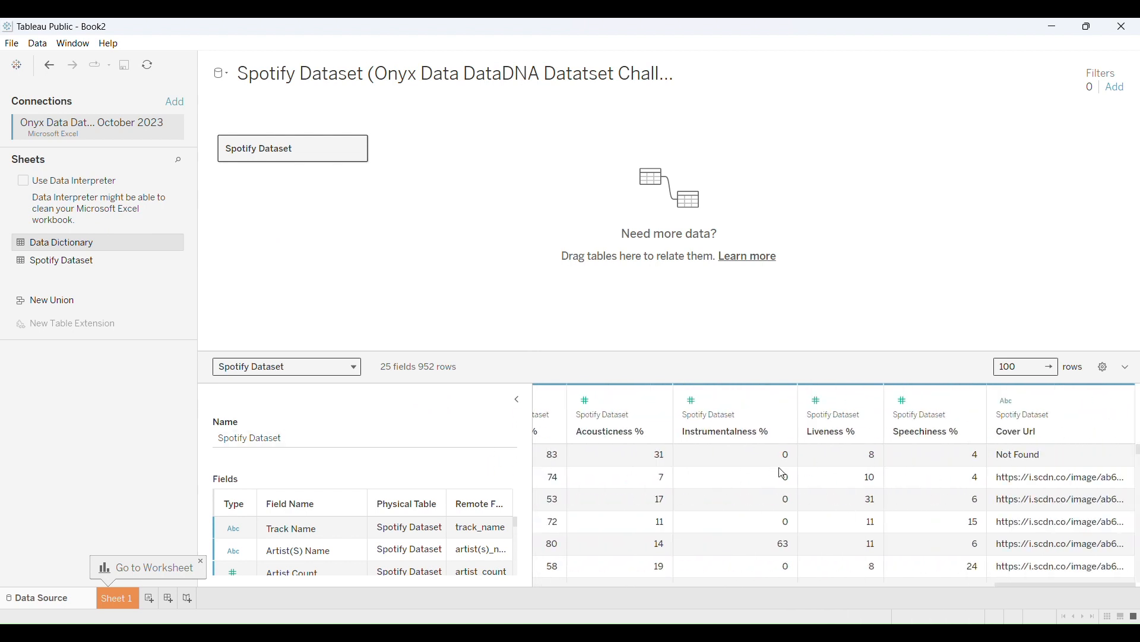
click(1012, 406)
mouse_move(903, 403)
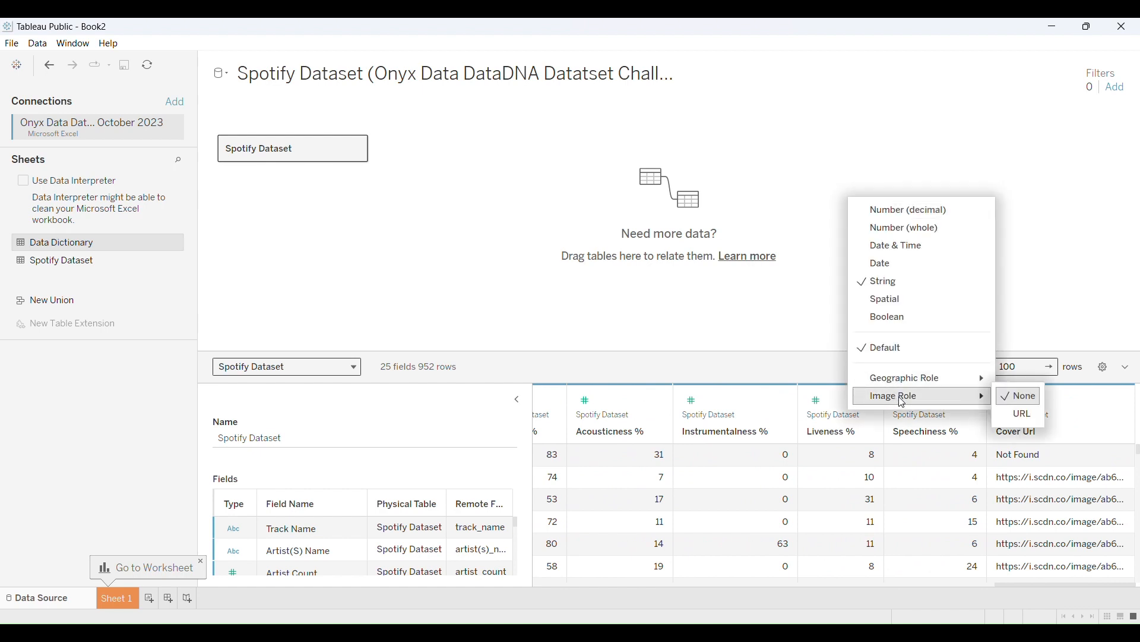
click(1024, 420)
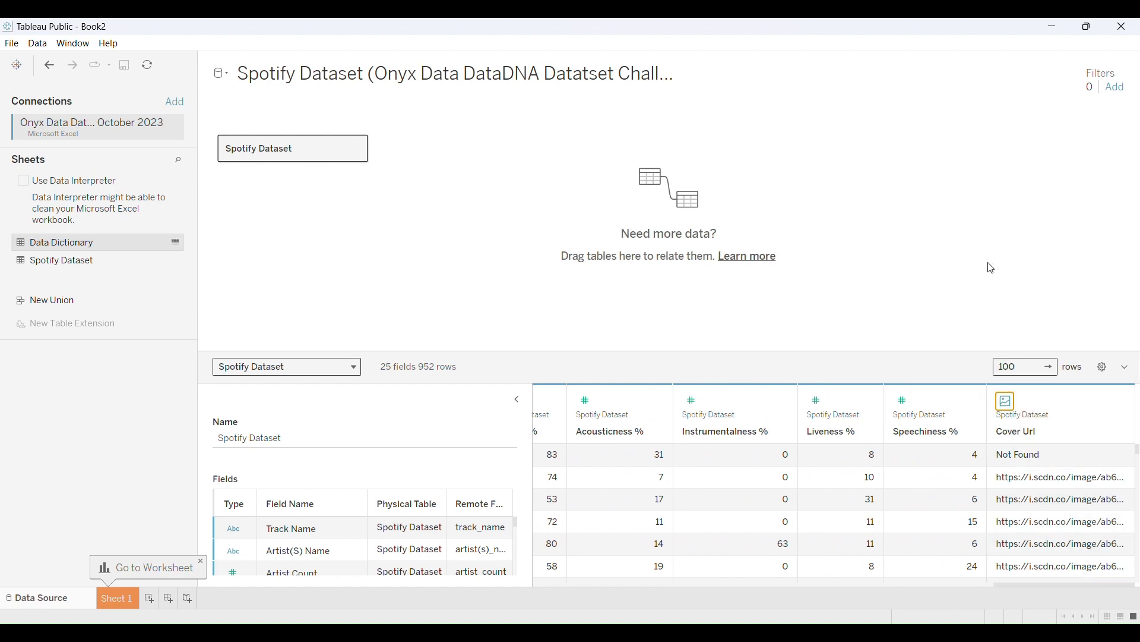
Return to the first columns of the data preview and collapse the table details.
scroll(668, 519, left, 15)
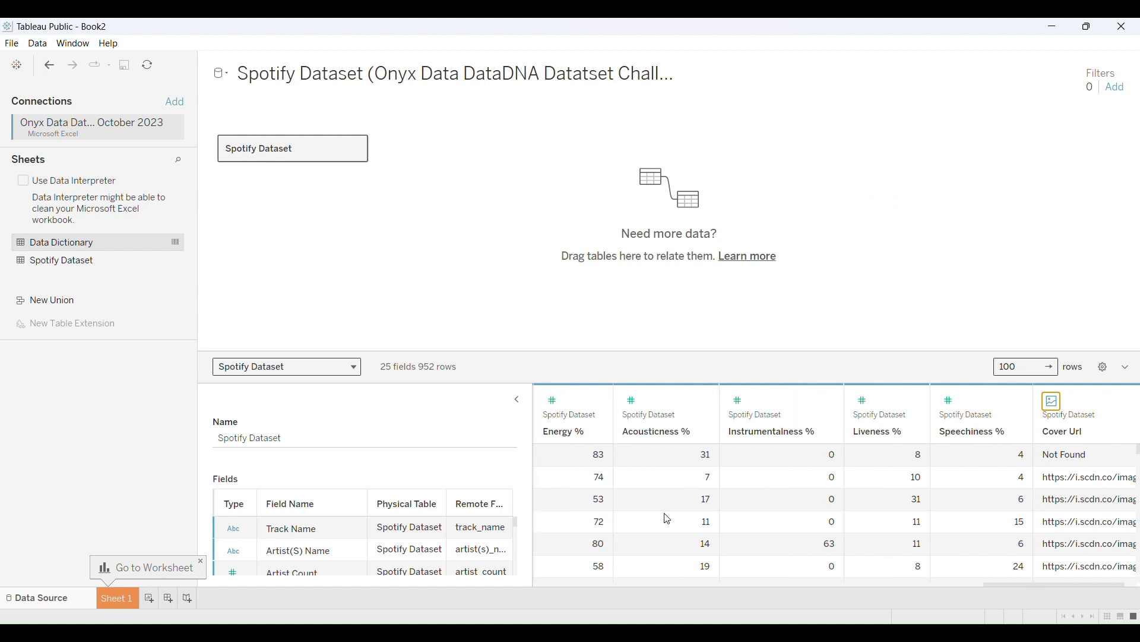
scroll(668, 518, left, 10)
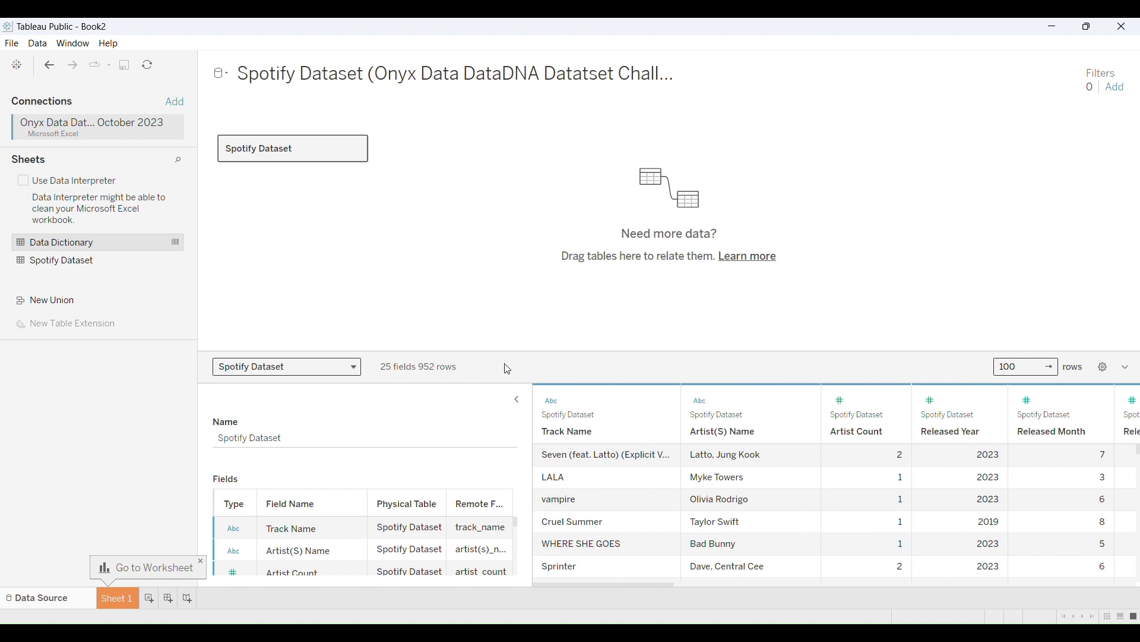
click(517, 399)
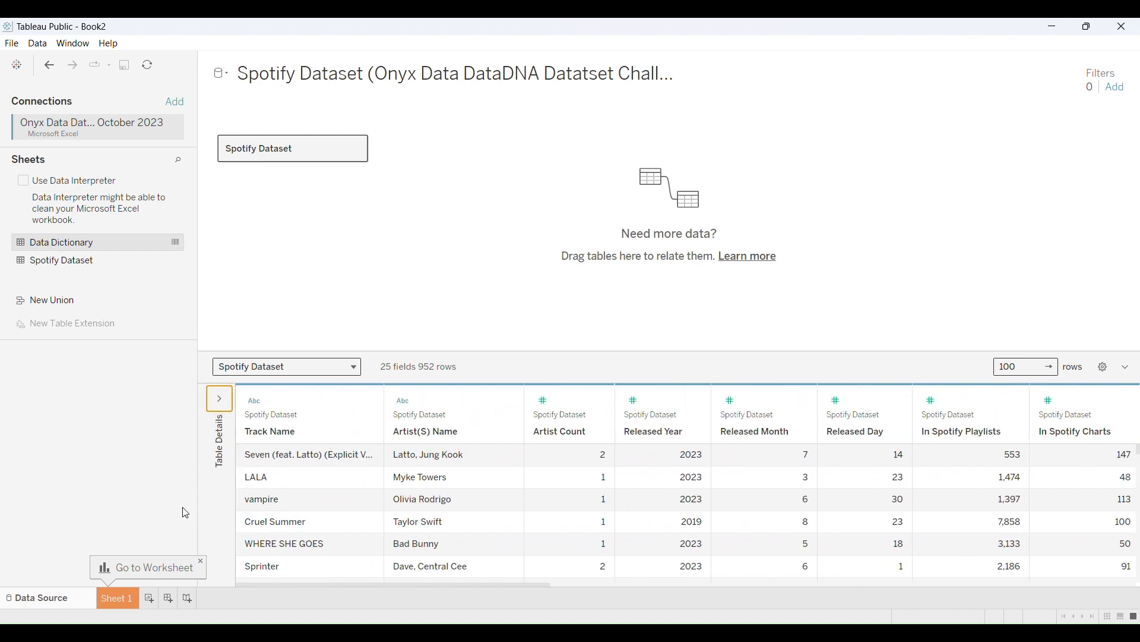
Open Sheet 1 and rename it #Streams.
click(114, 599)
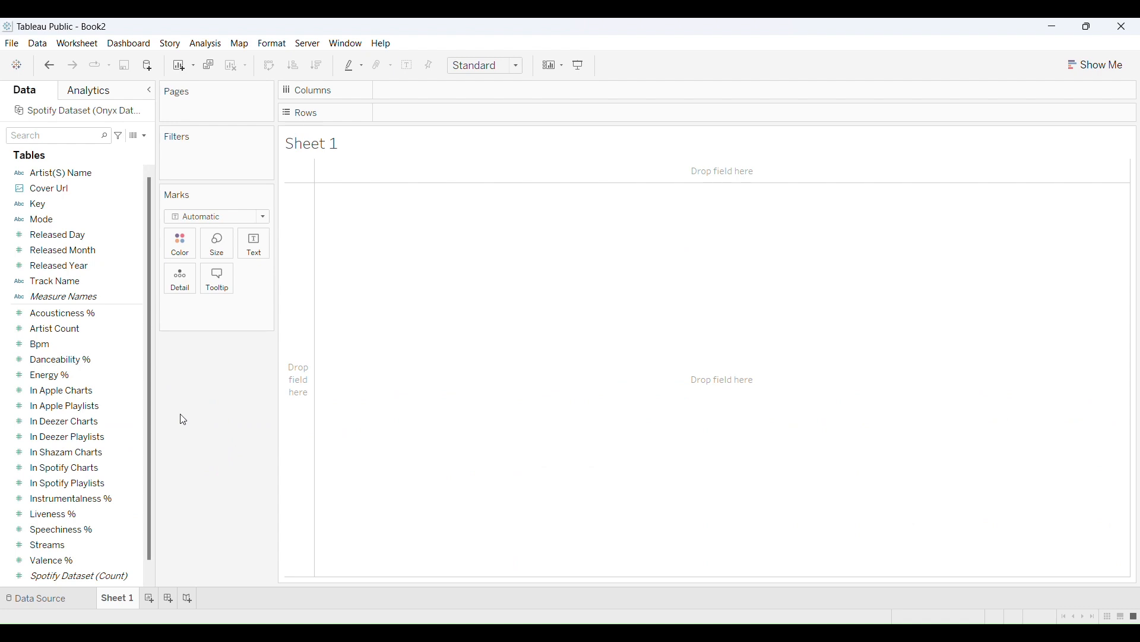
click(126, 404)
mouse_move(113, 599)
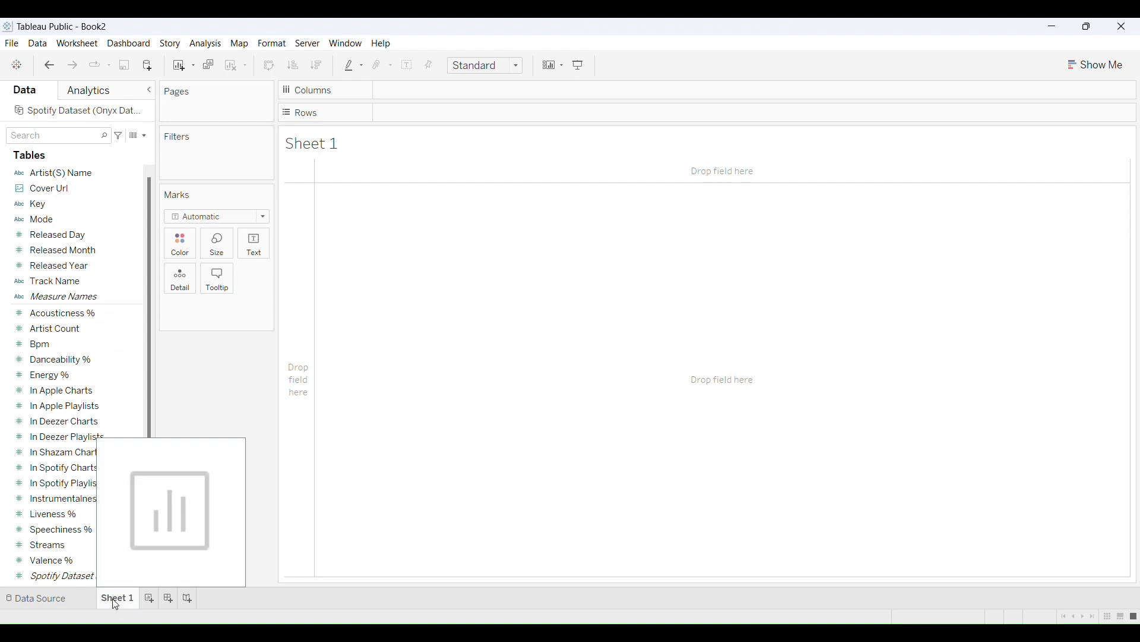
double_click(115, 601)
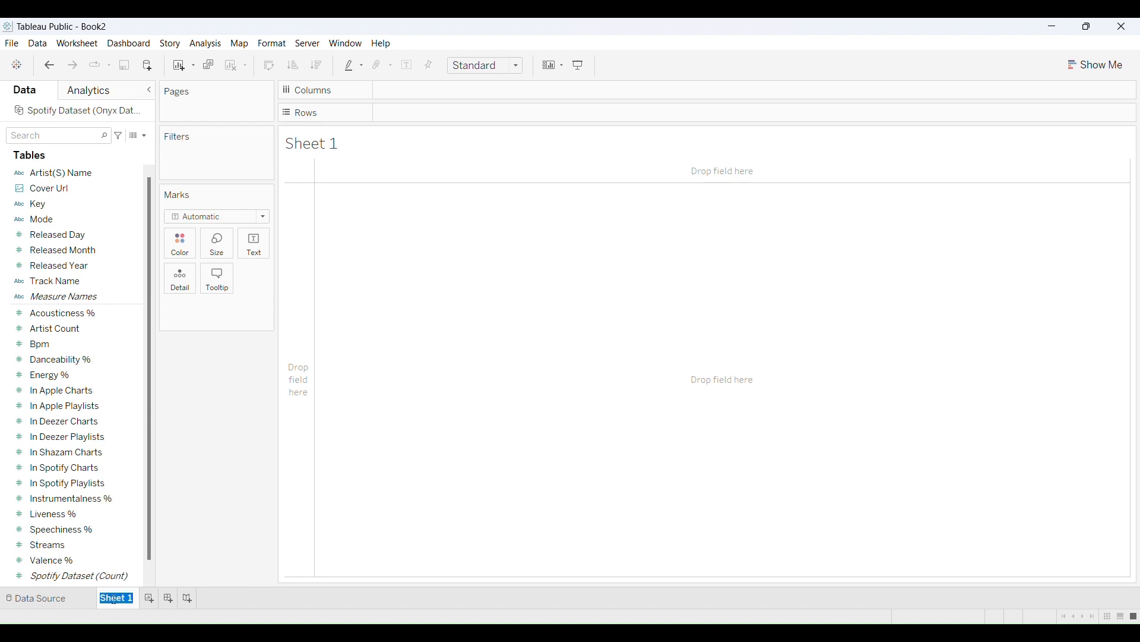
text(#Streams)
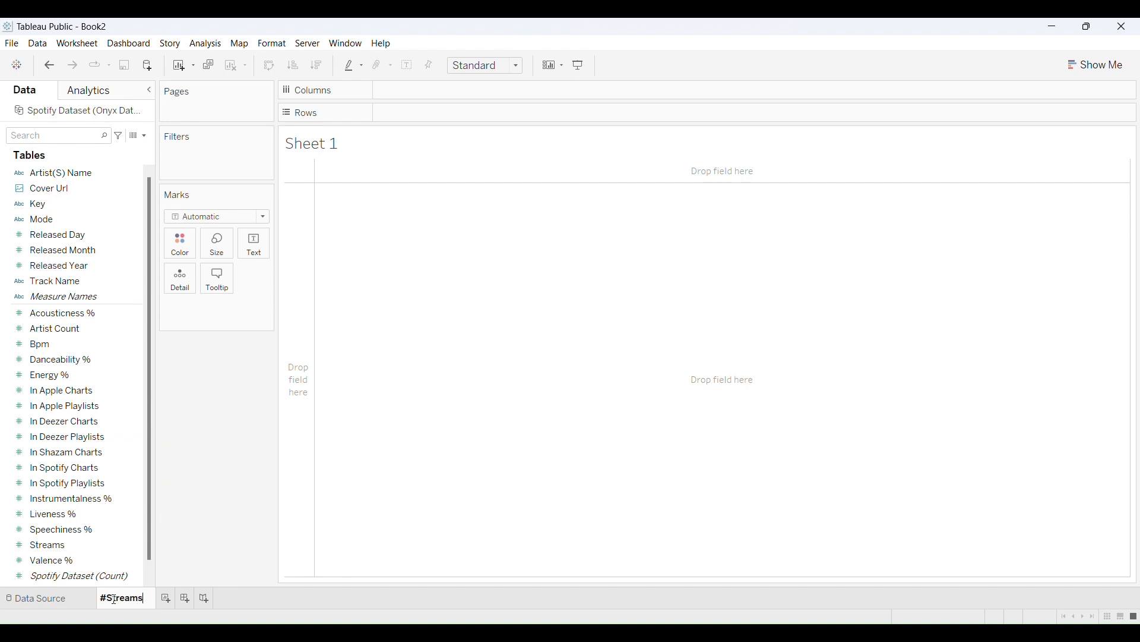
key(Return)
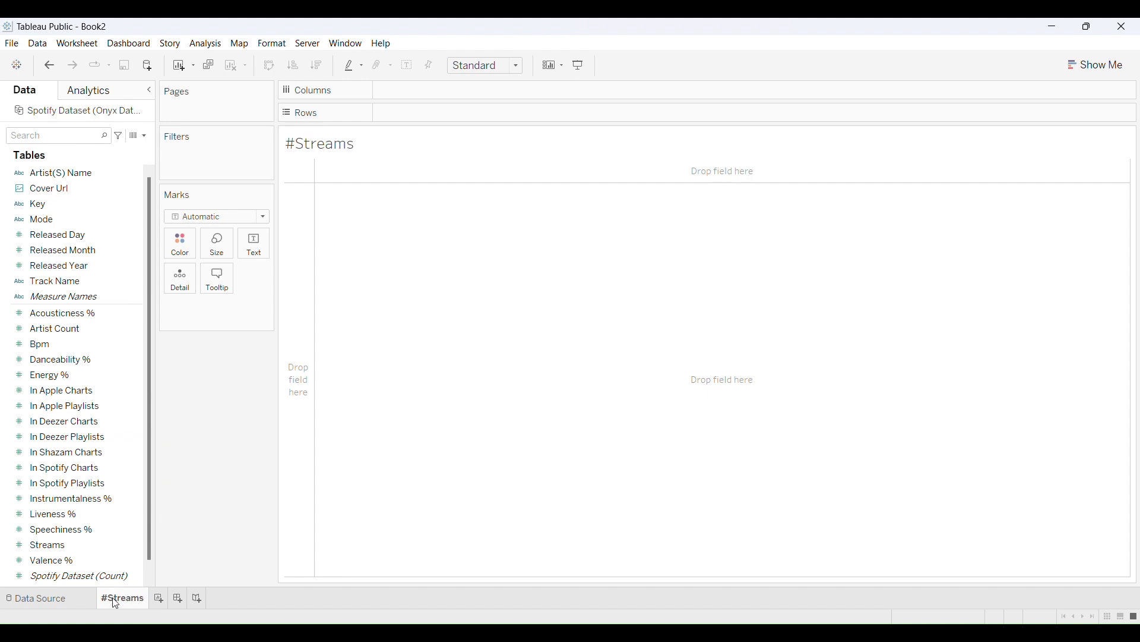
Show the sum of Streams as text and format its numbers as Number (Custom) with display units of Billions (B).
double_click(69, 549)
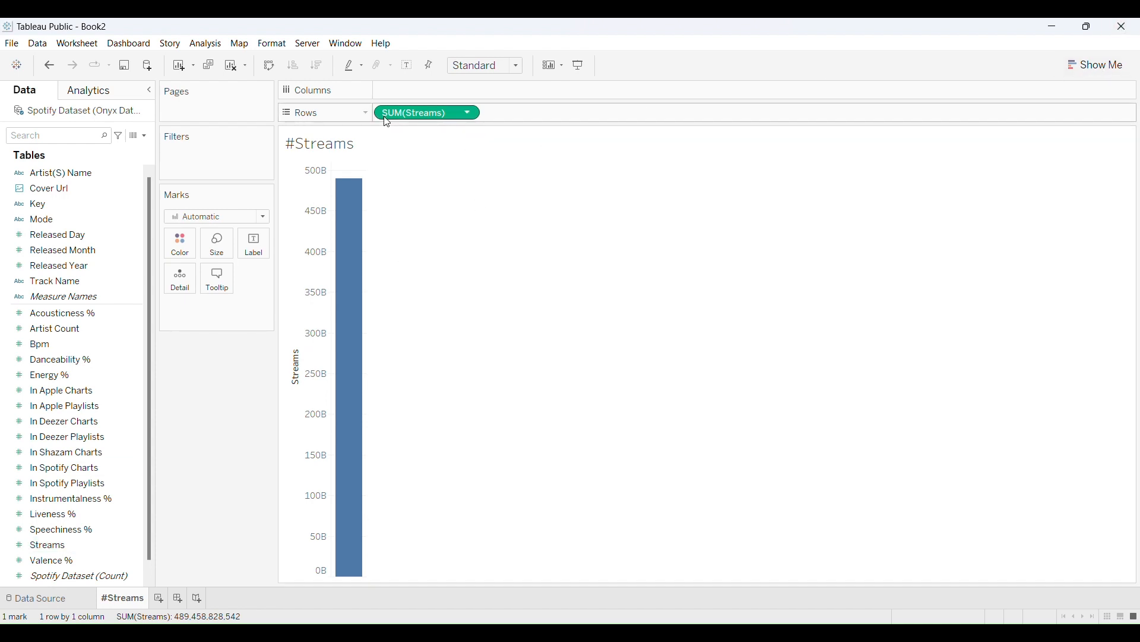
drag(405, 115, 250, 252)
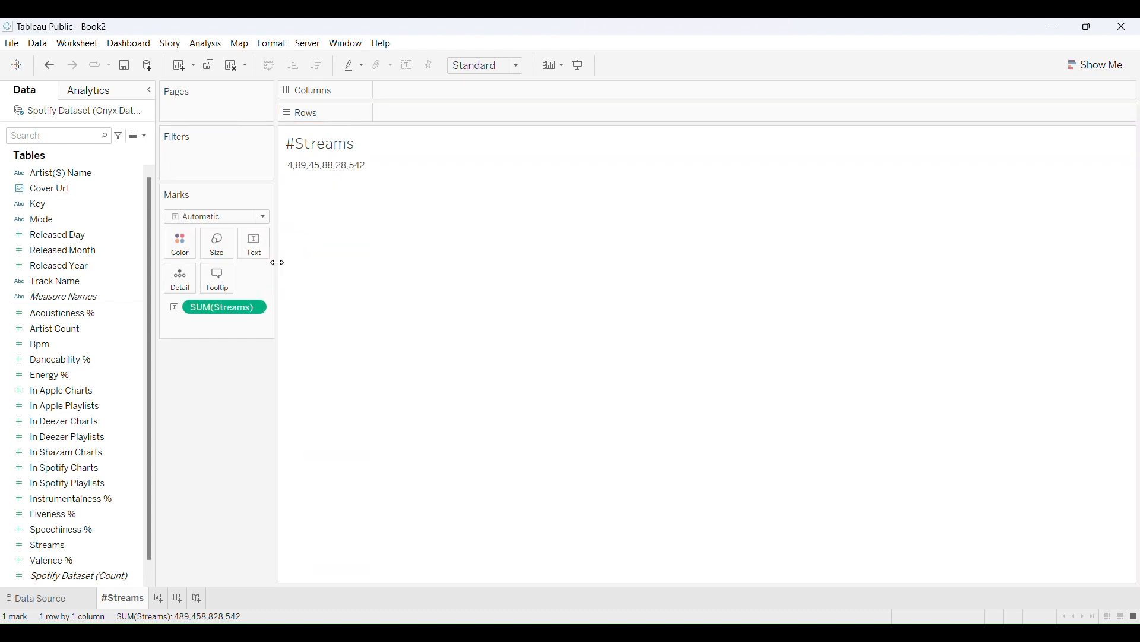
right_click(225, 305)
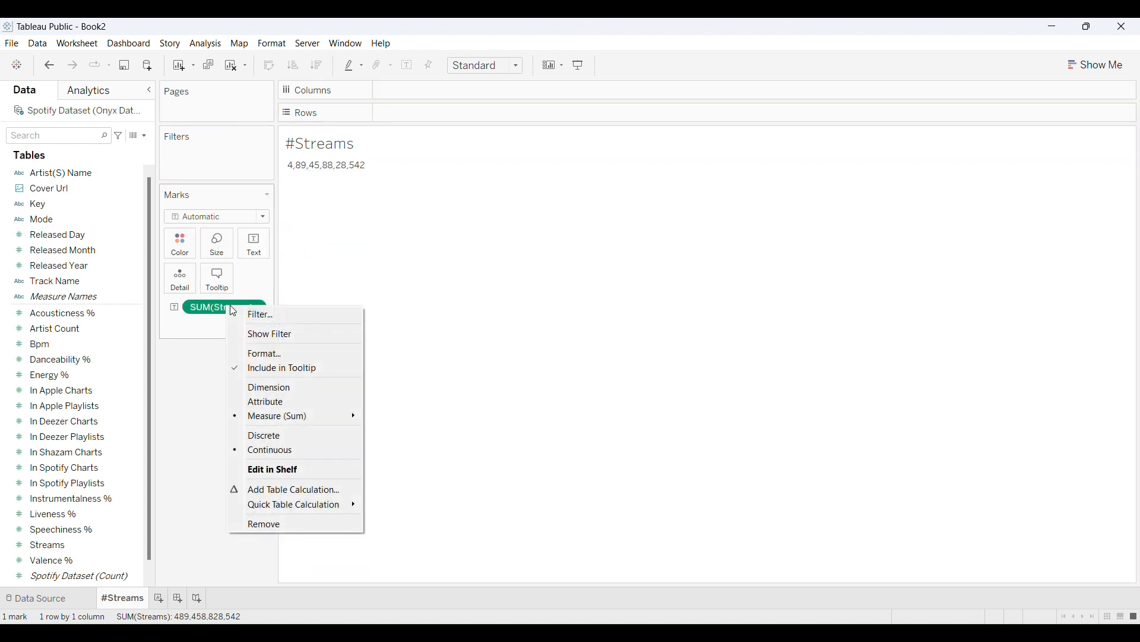
click(273, 353)
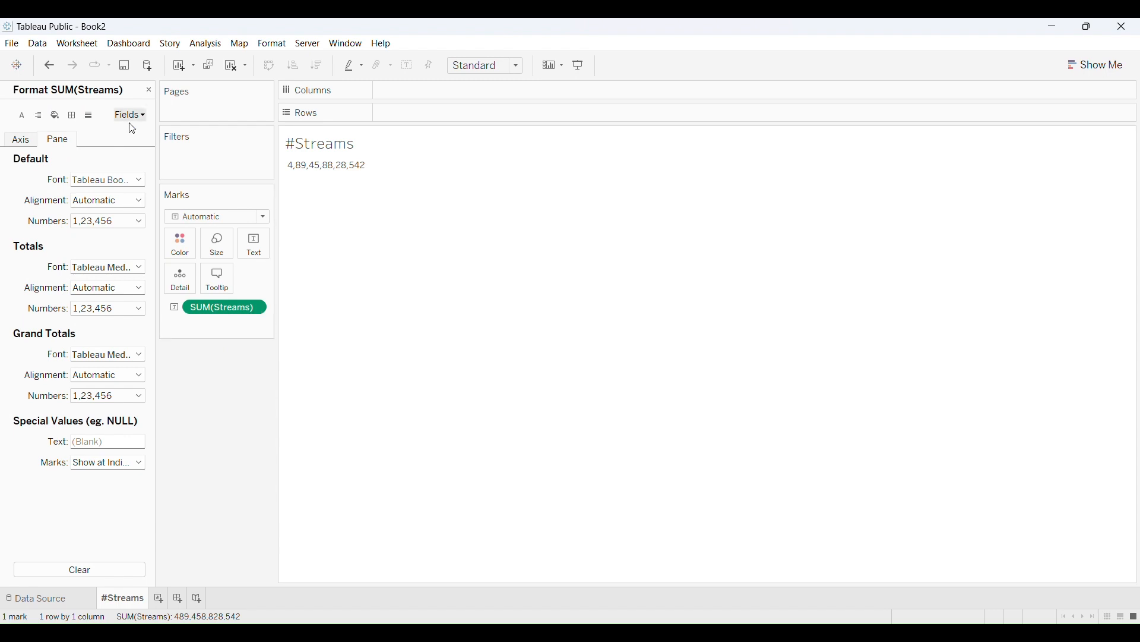
click(93, 222)
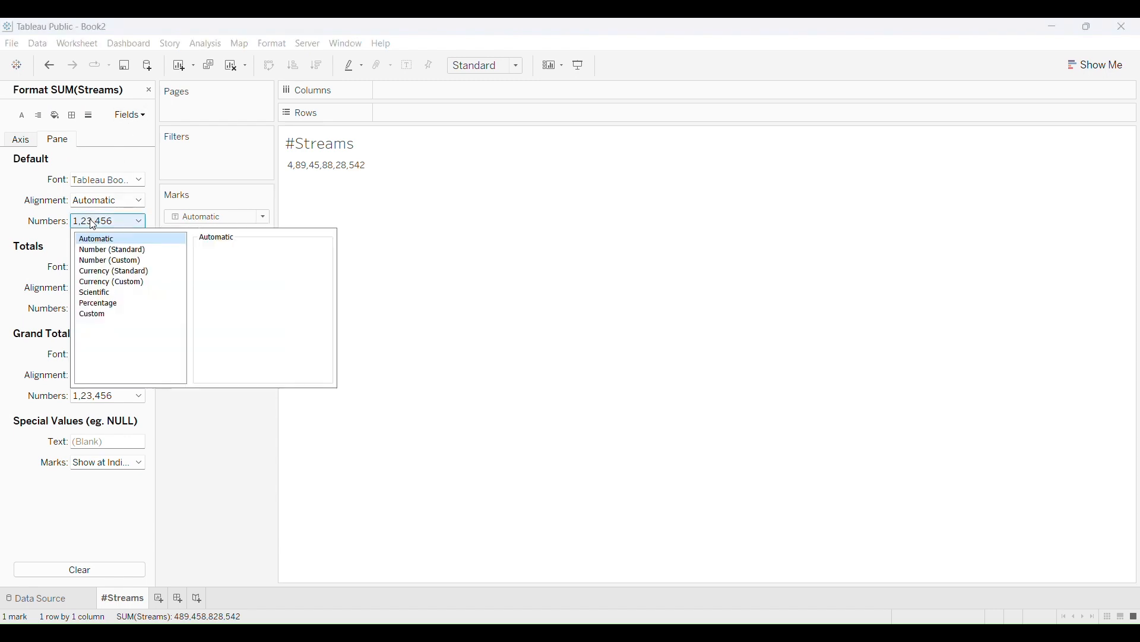
click(116, 262)
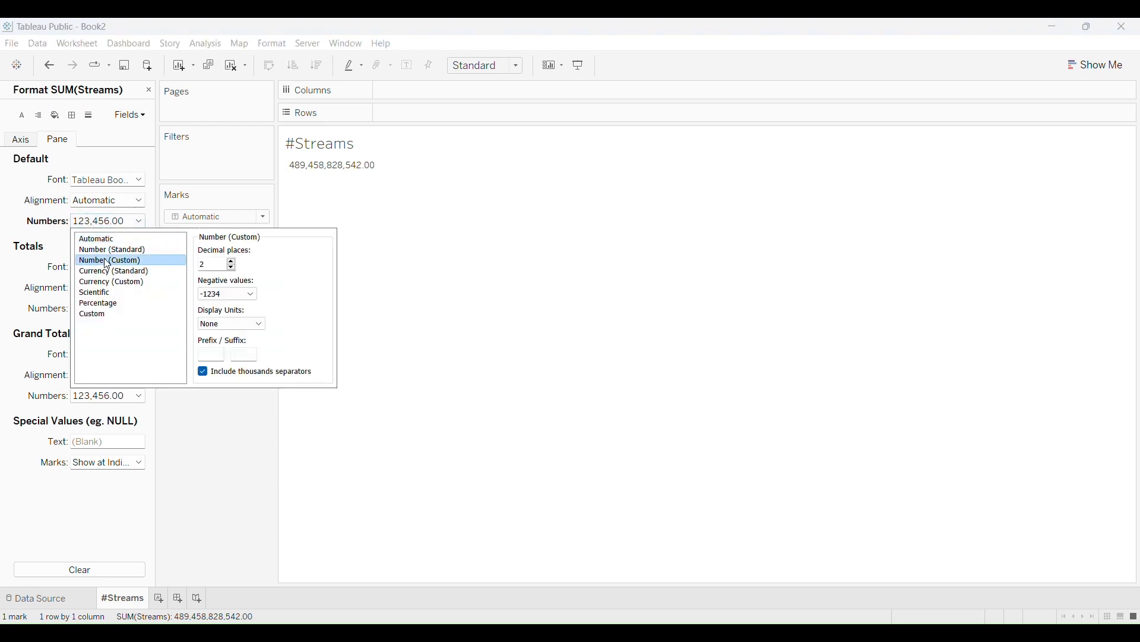
click(212, 323)
click(221, 364)
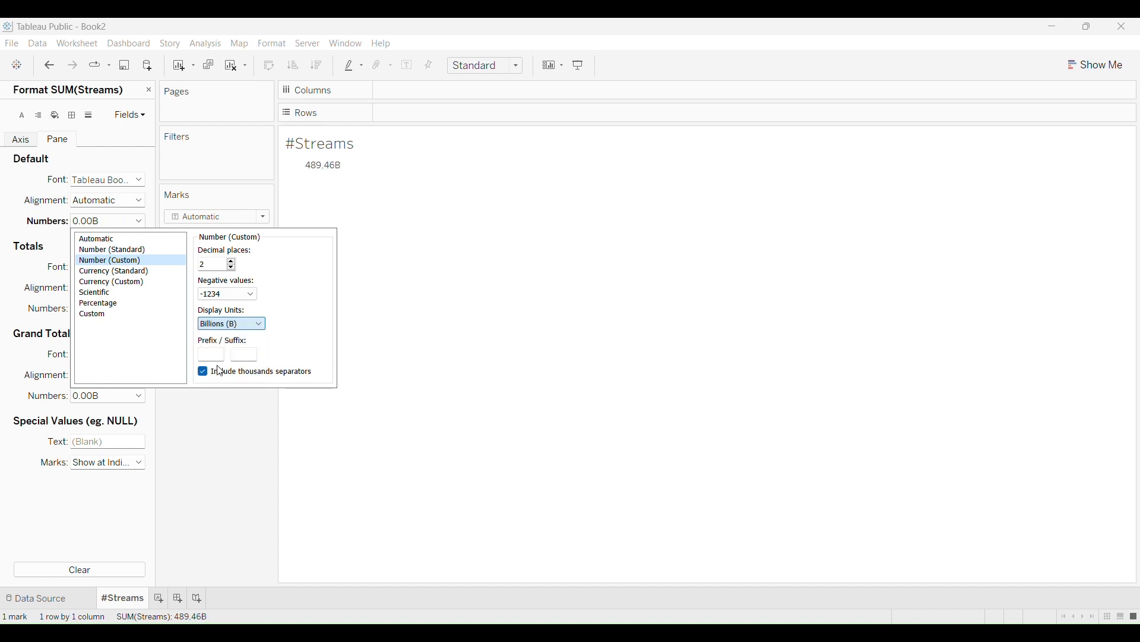
click(255, 446)
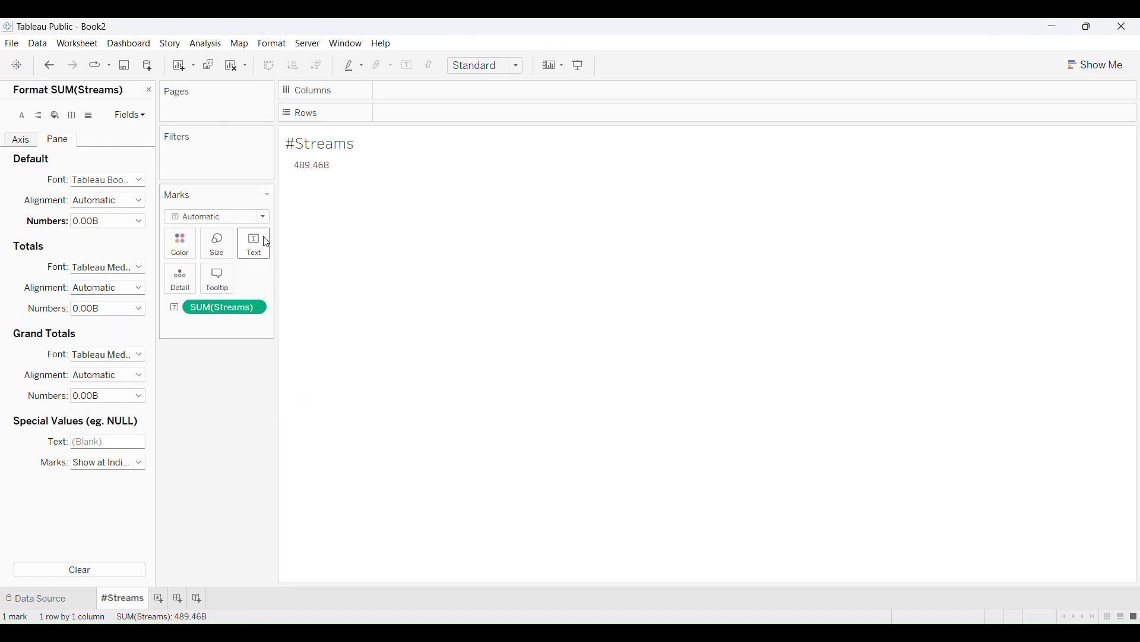
Set the font size of the SUM(Streams) text label to 20.
click(254, 242)
click(359, 272)
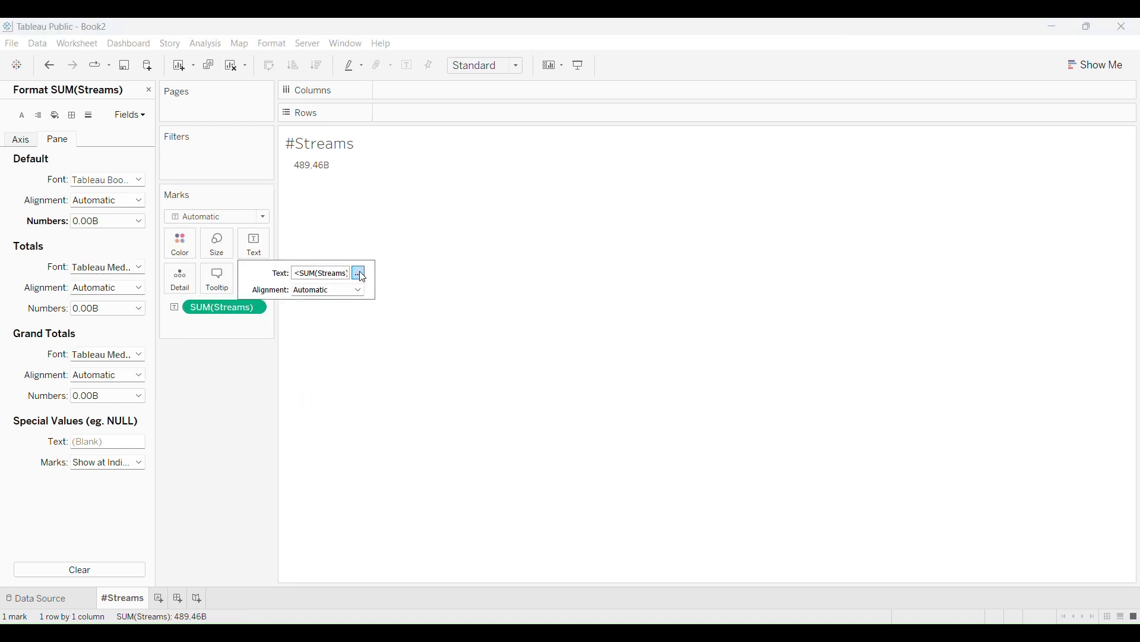
click(514, 254)
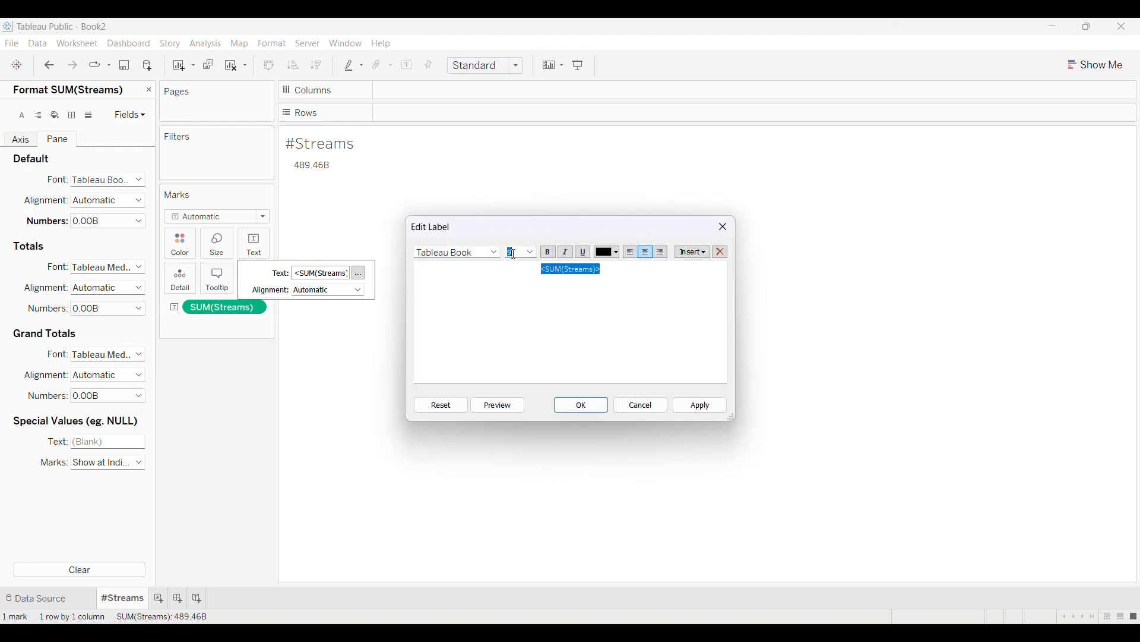
text(20)
key(Return)
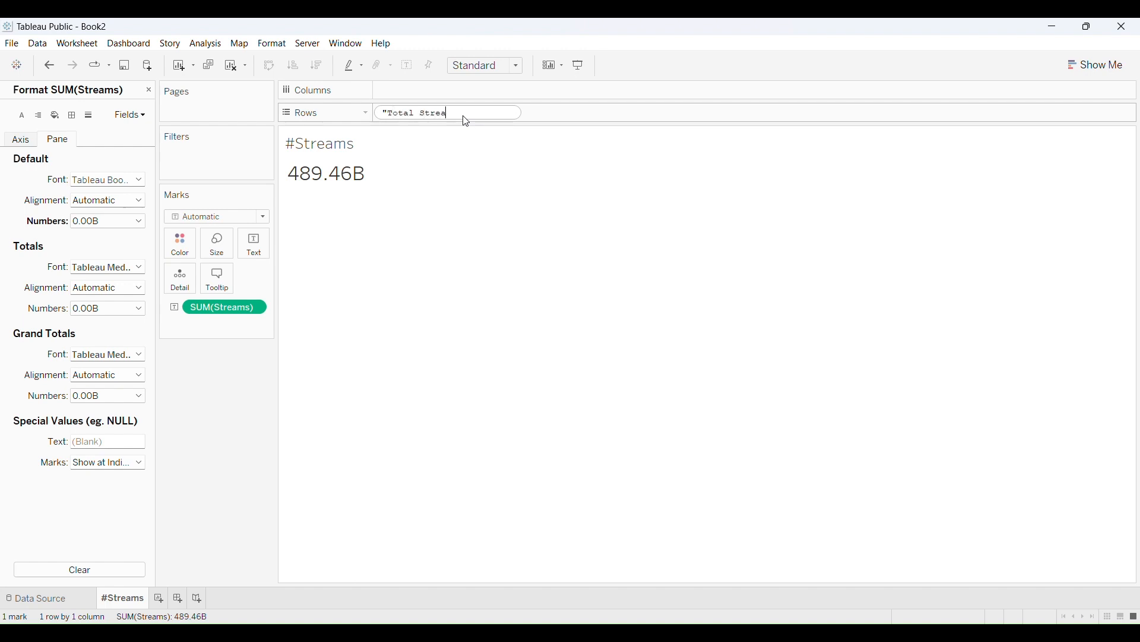
Add an ad hoc "Total Streams" text field to the rows, and swap rows and columns so it heads the value.
text(")
key(Return)
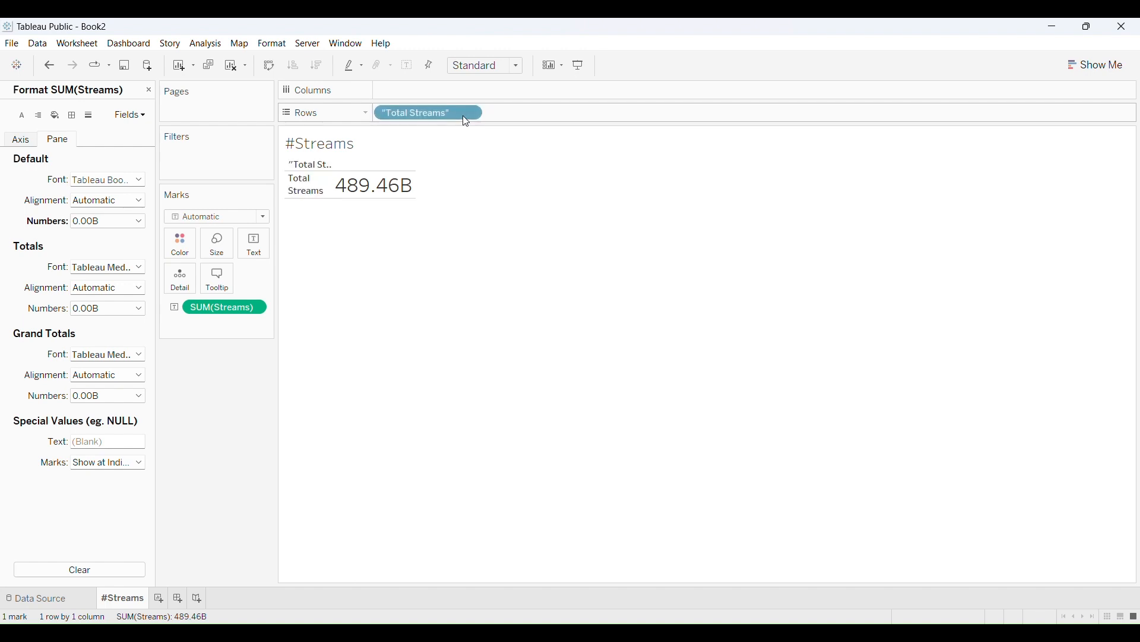
click(270, 65)
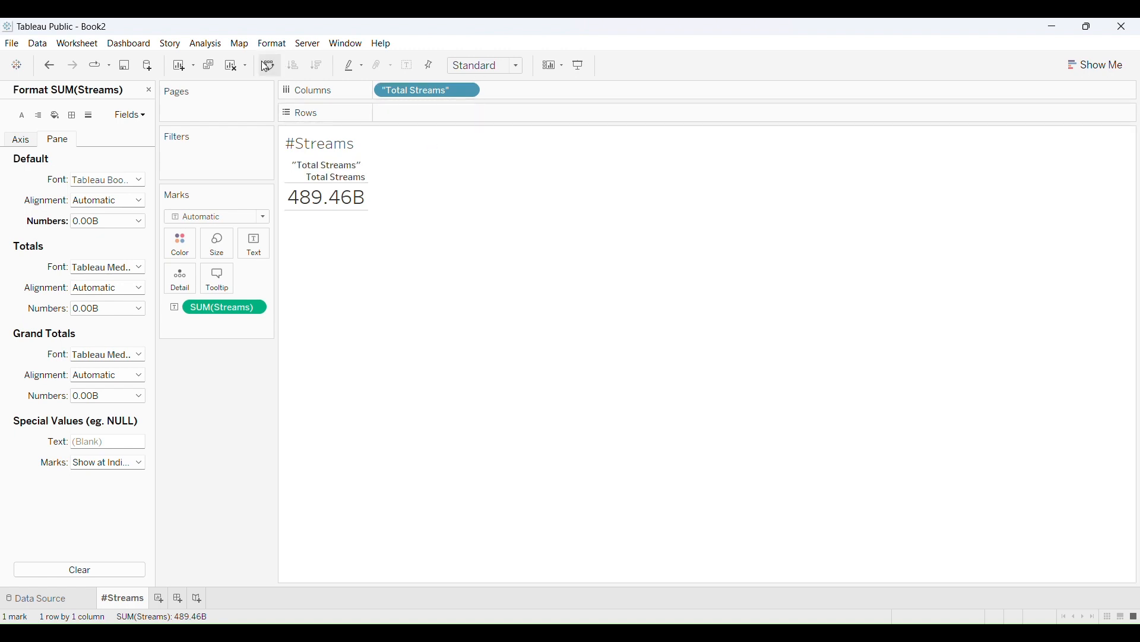
Hide the column field label above the Total Streams header and fit the sheet to Entire View.
right_click(330, 168)
click(363, 183)
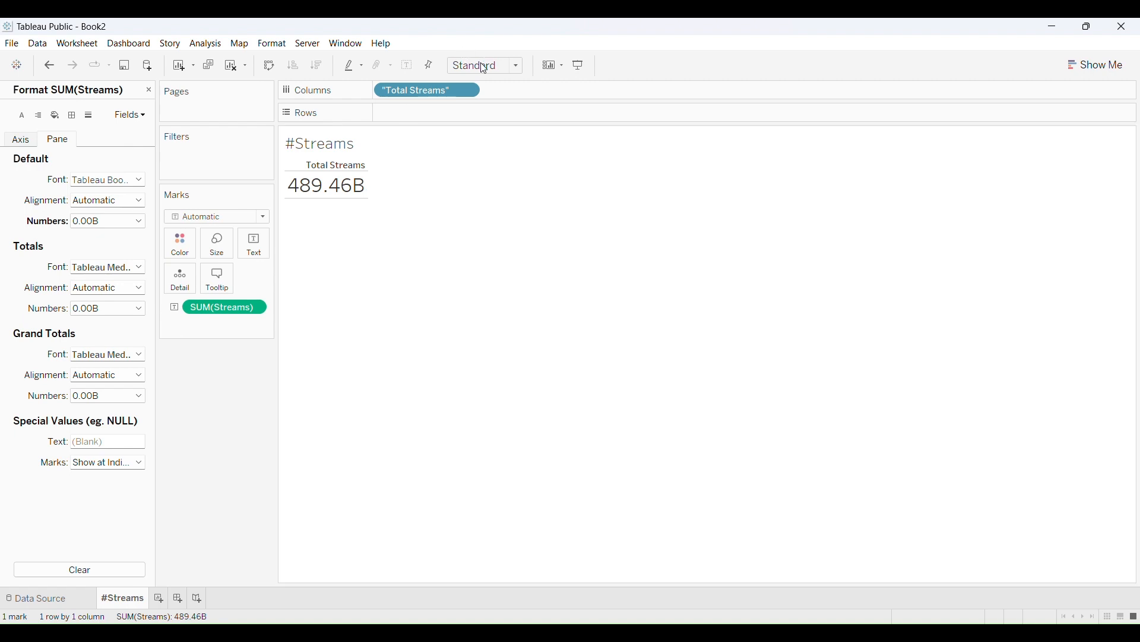
click(456, 65)
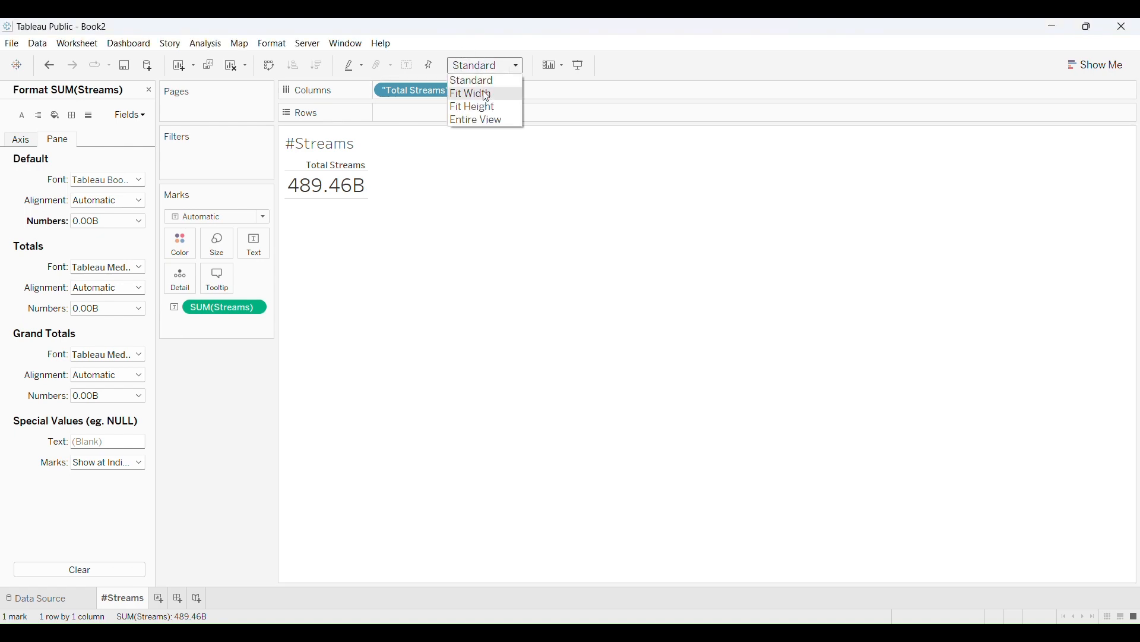
click(477, 120)
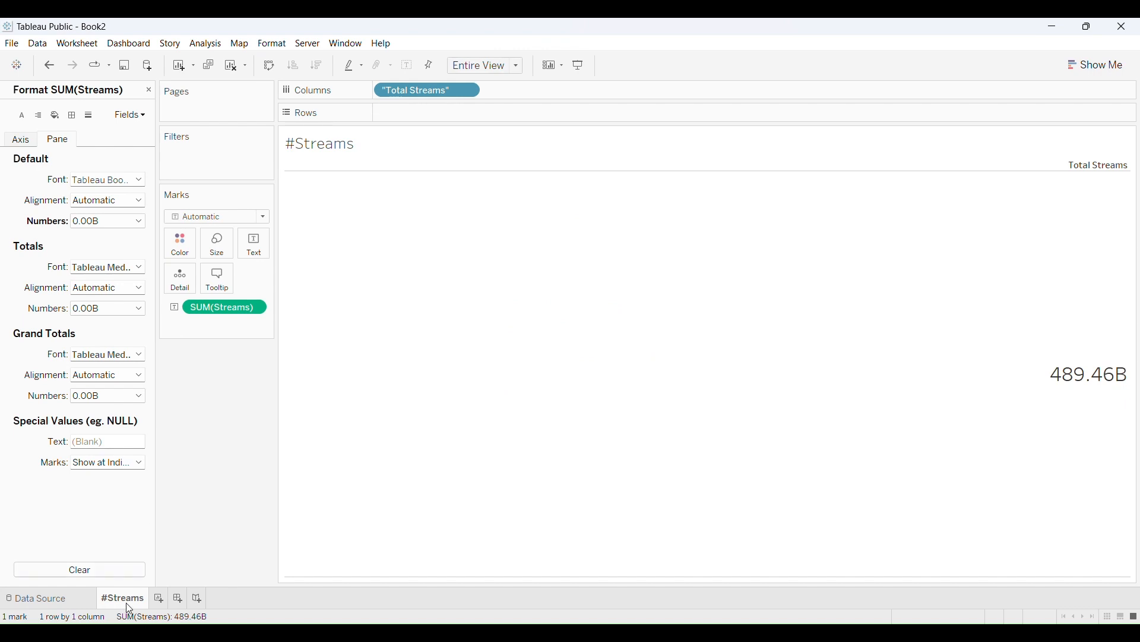
Duplicate the #Streams worksheet and rename the copy as #Tracks.
click(149, 90)
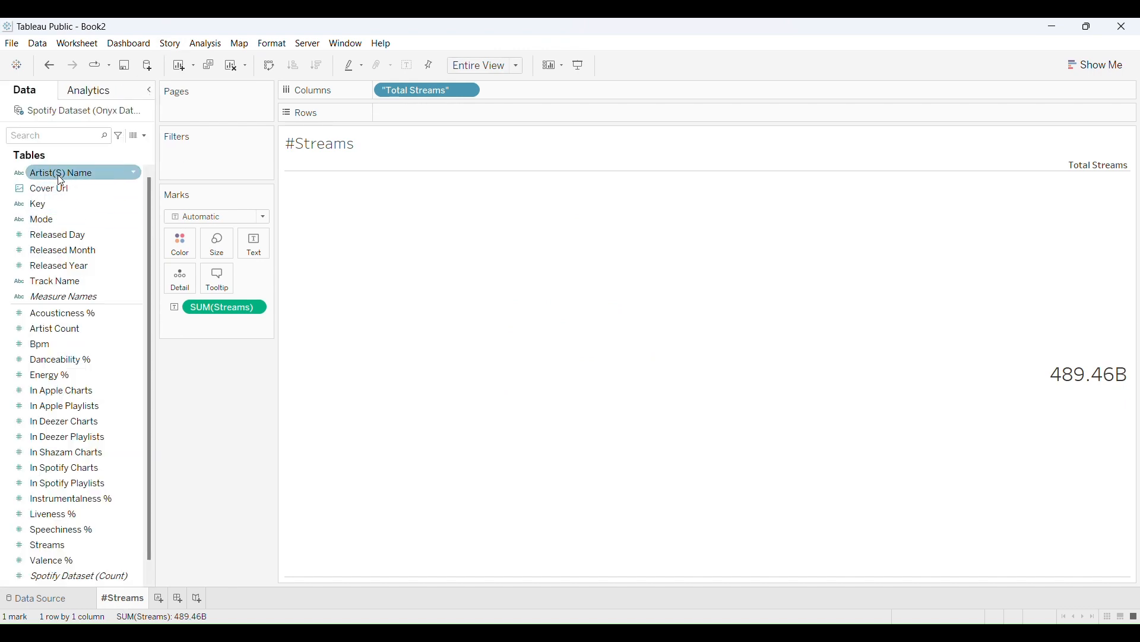
right_click(127, 602)
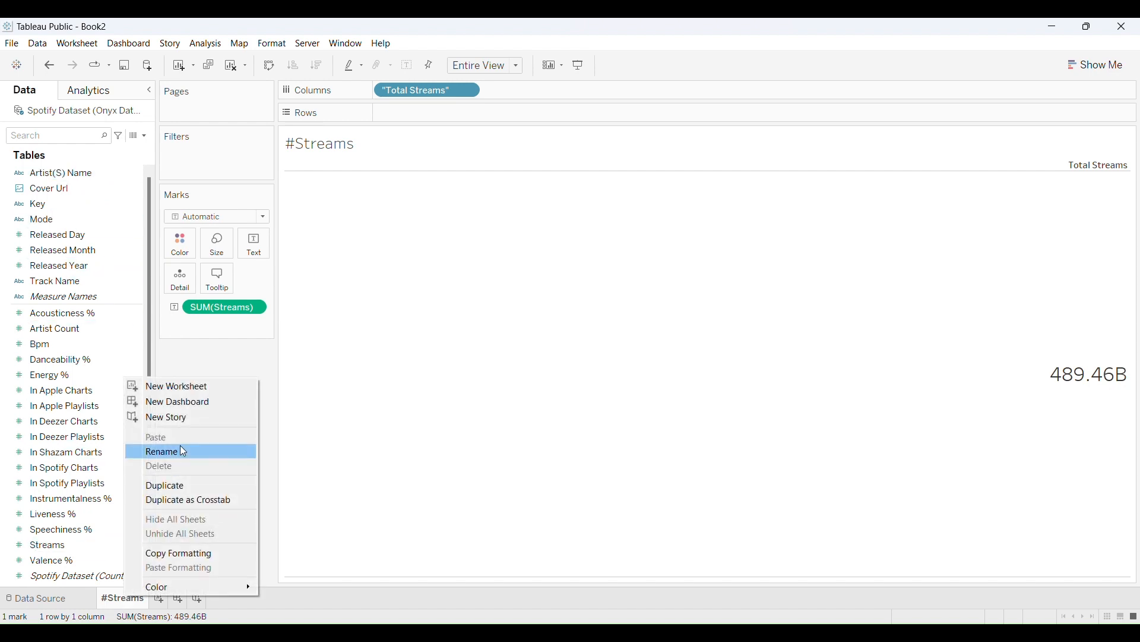
click(167, 485)
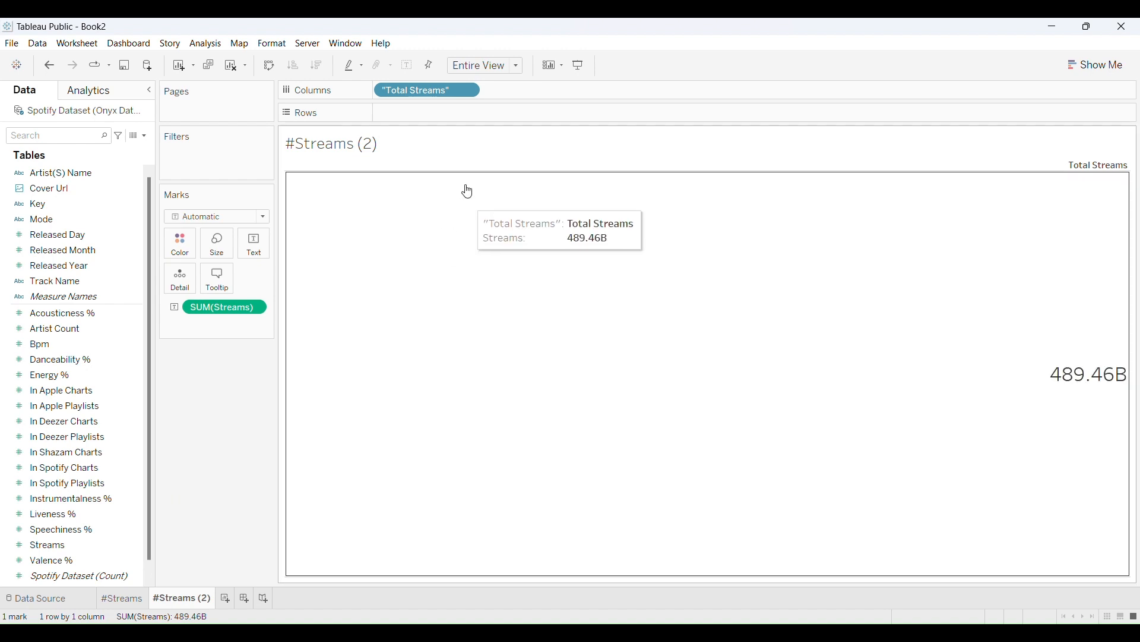
double_click(191, 601)
key(End)
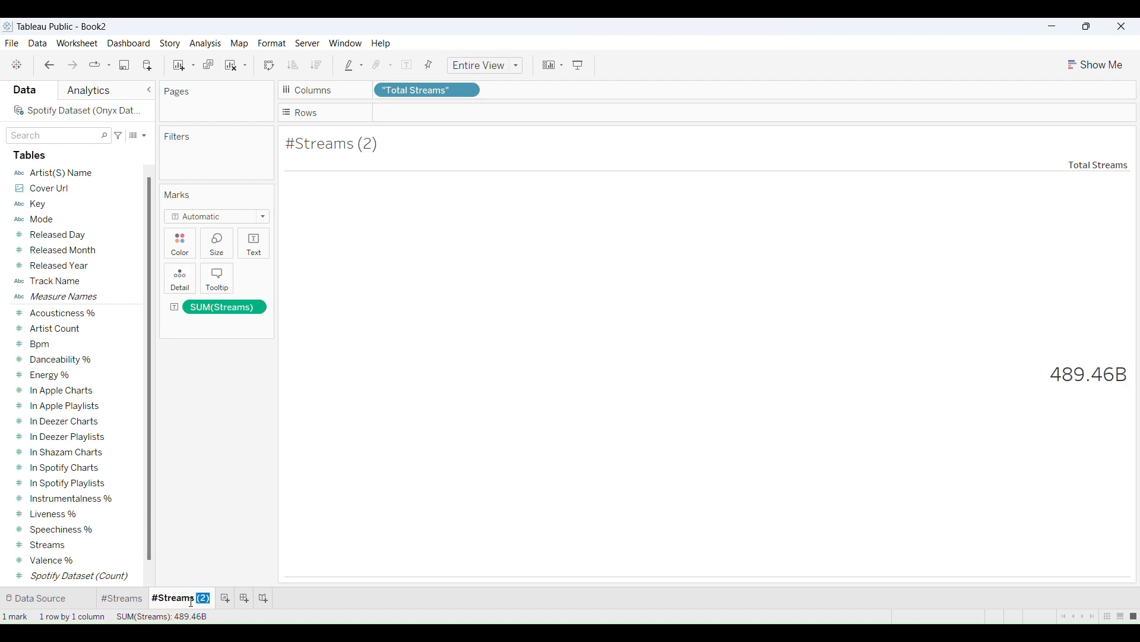
key(shift+Home)
text(#Tracks)
key(Return)
Replace the text value on the #Tracks sheet with Track Name, aggregated as Count (Distinct).
click(65, 282)
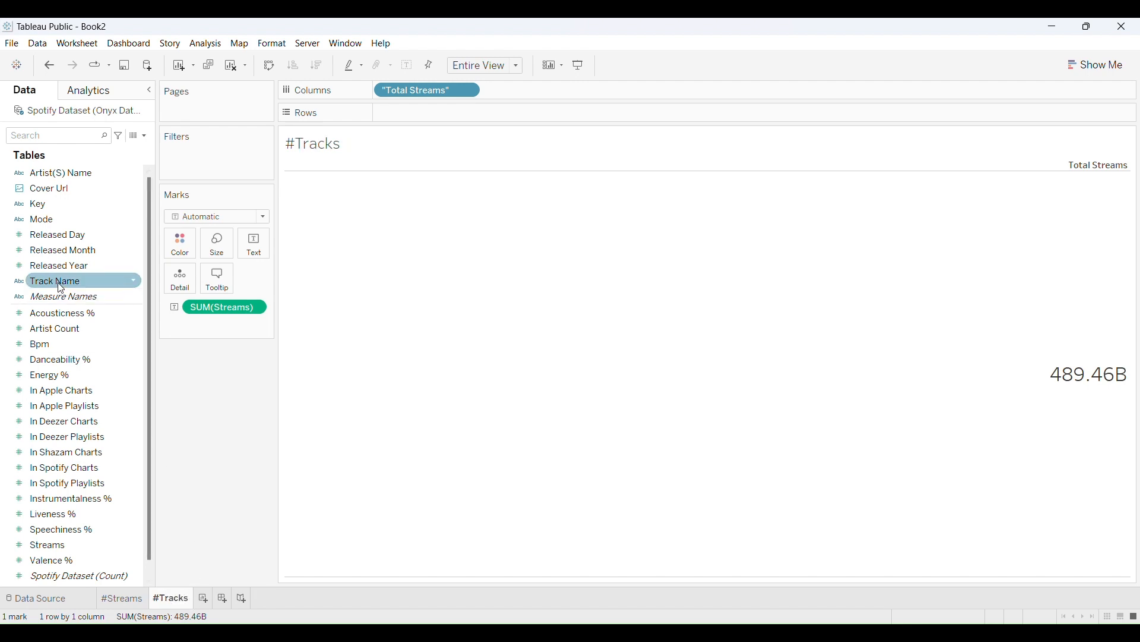
drag(61, 288, 209, 306)
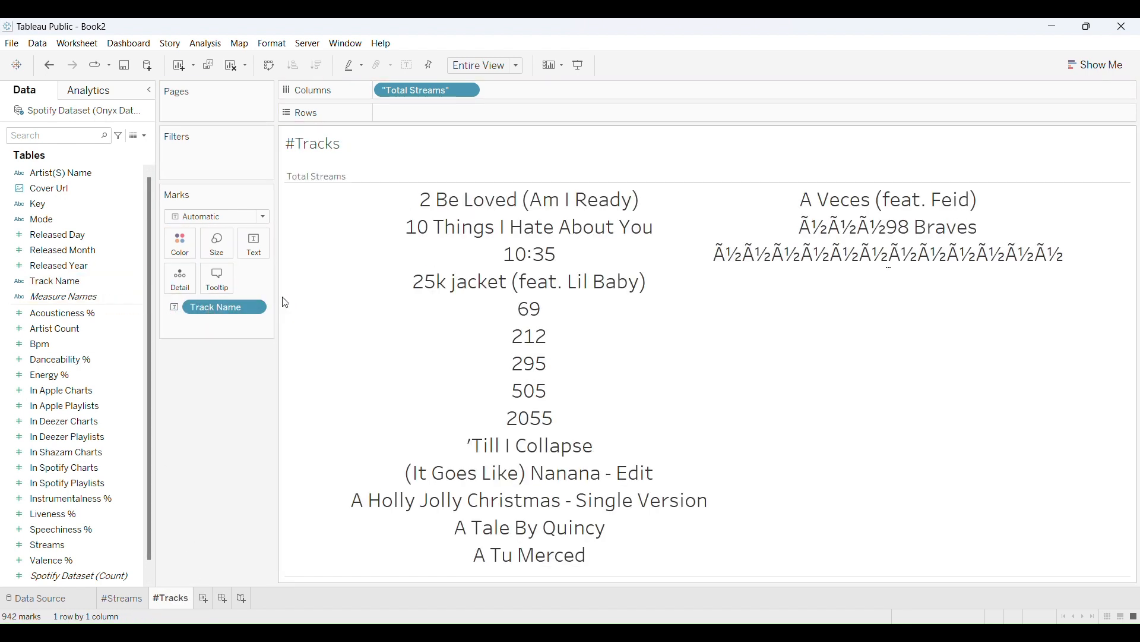
click(260, 307)
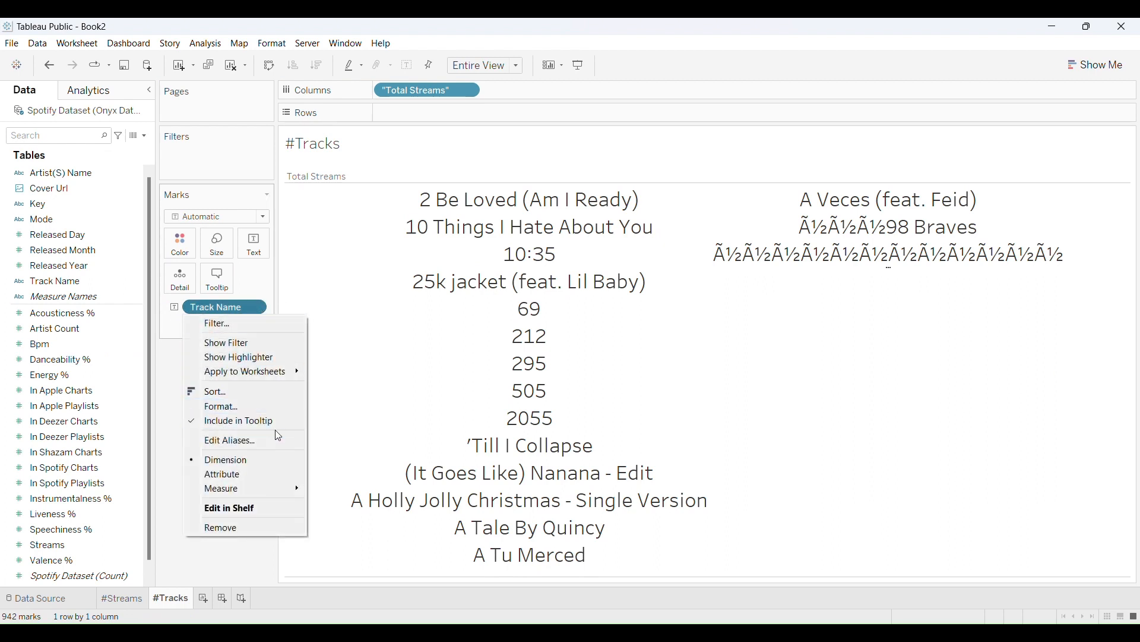
mouse_move(242, 487)
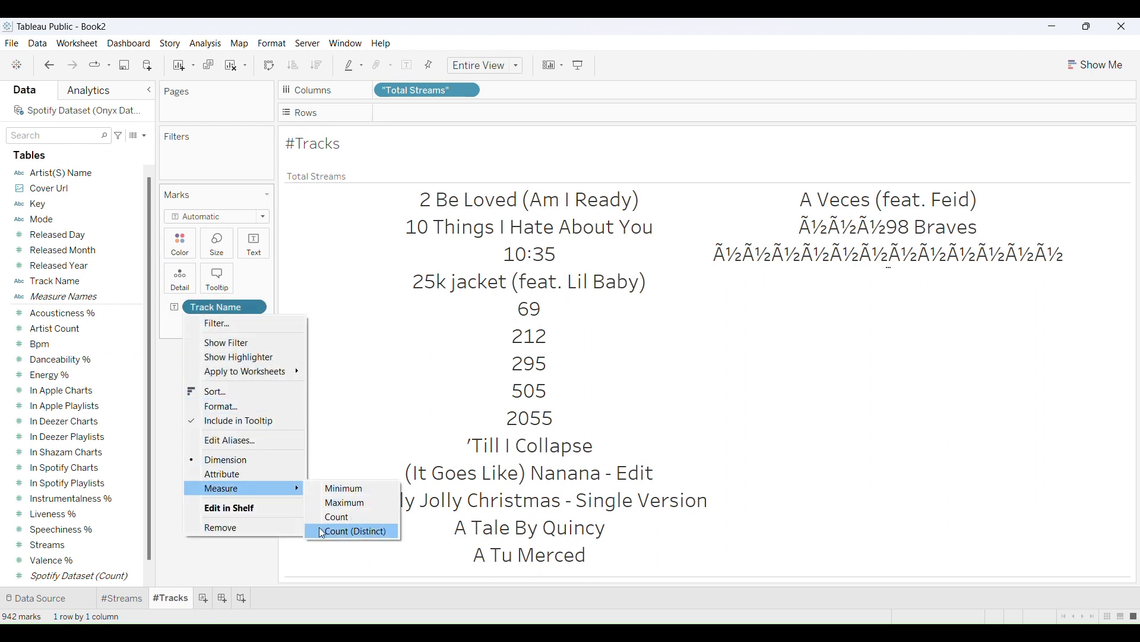
click(351, 532)
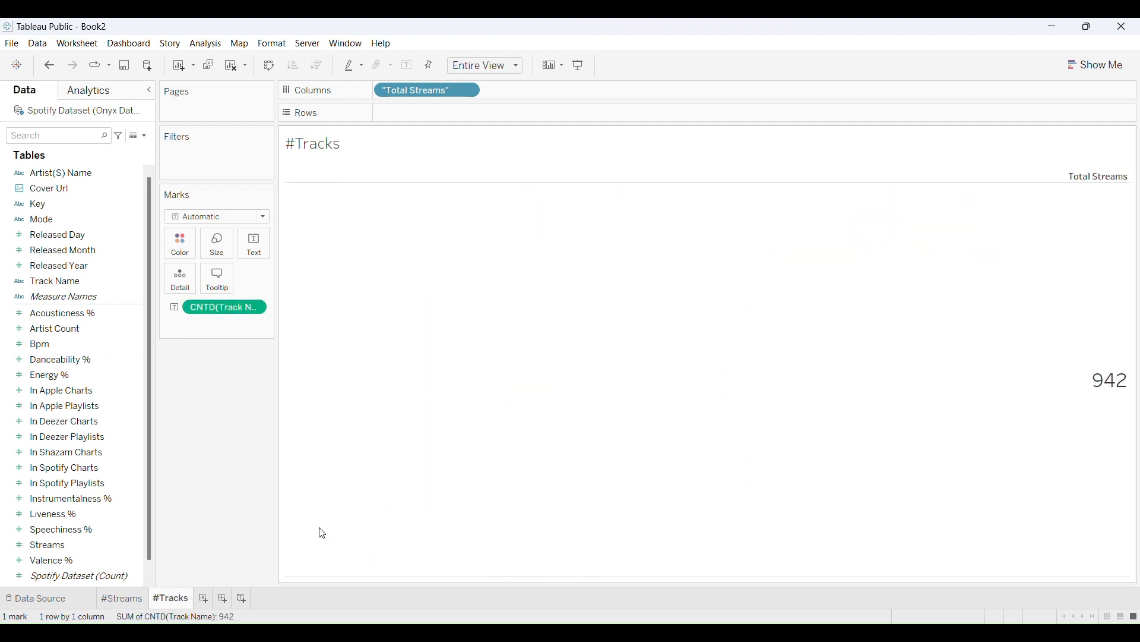
Duplicate the #Tracks worksheet and rename the copy as #Artists.
right_click(177, 606)
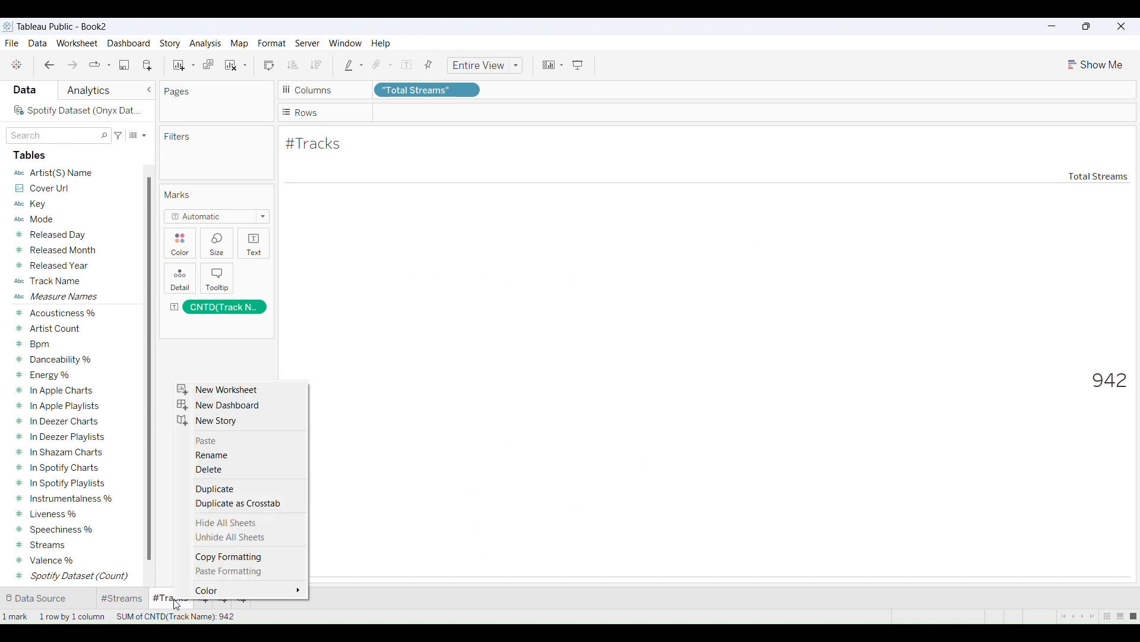
click(236, 488)
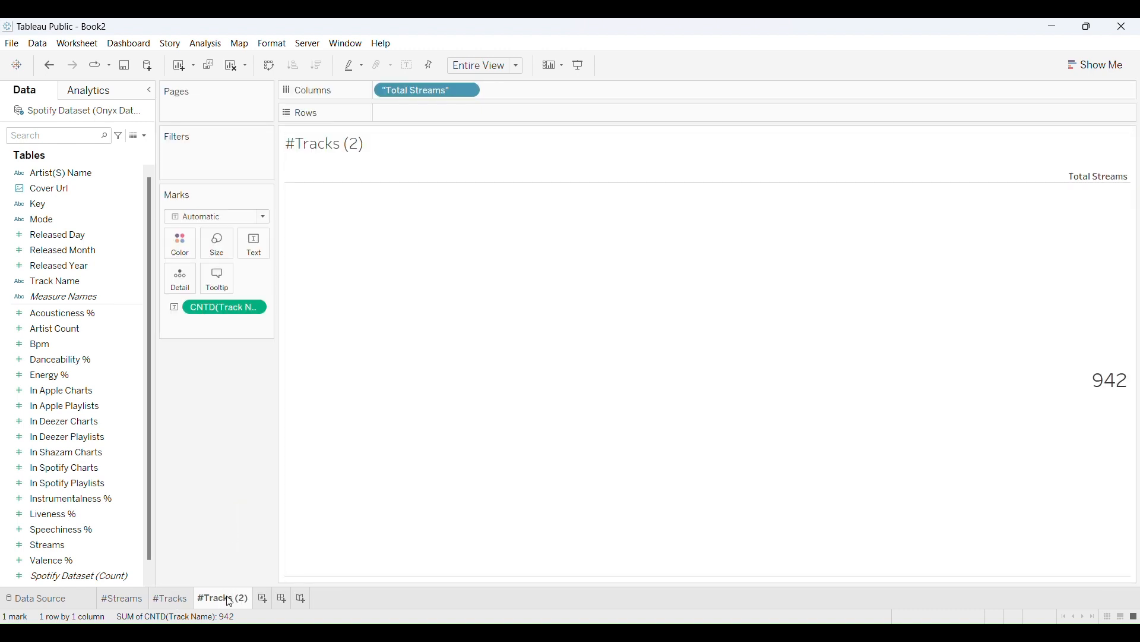
double_click(230, 601)
key(ctrl+a)
text(#Ar)
key(Return)
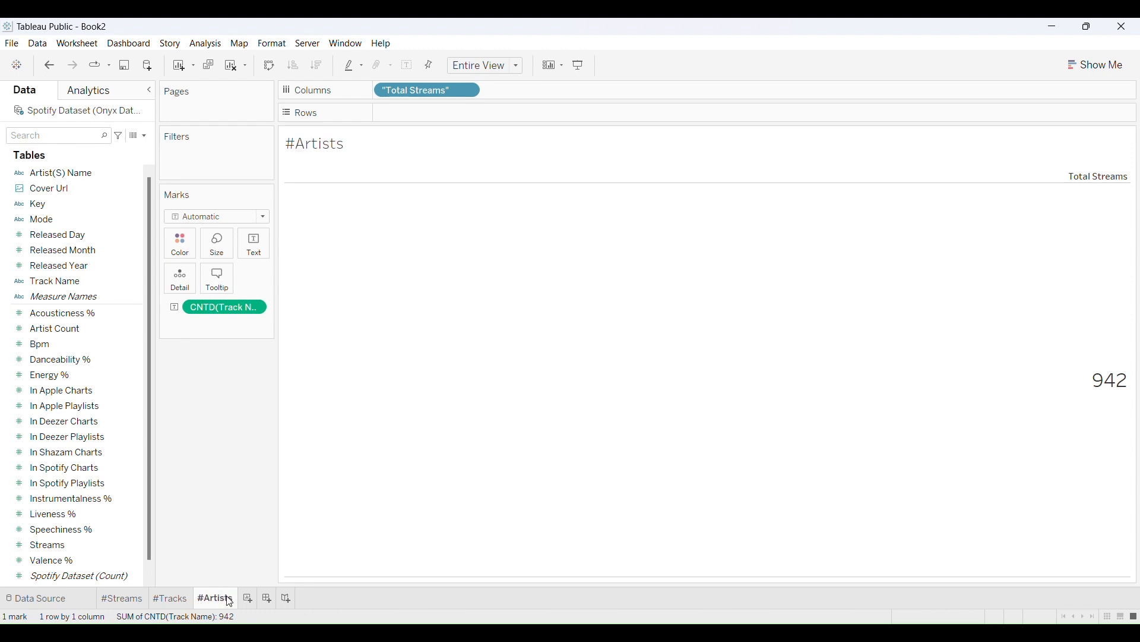
Replace the text value on the #Artists sheet with Artist(S) Name, aggregated as Count (Distinct).
drag(65, 173, 220, 303)
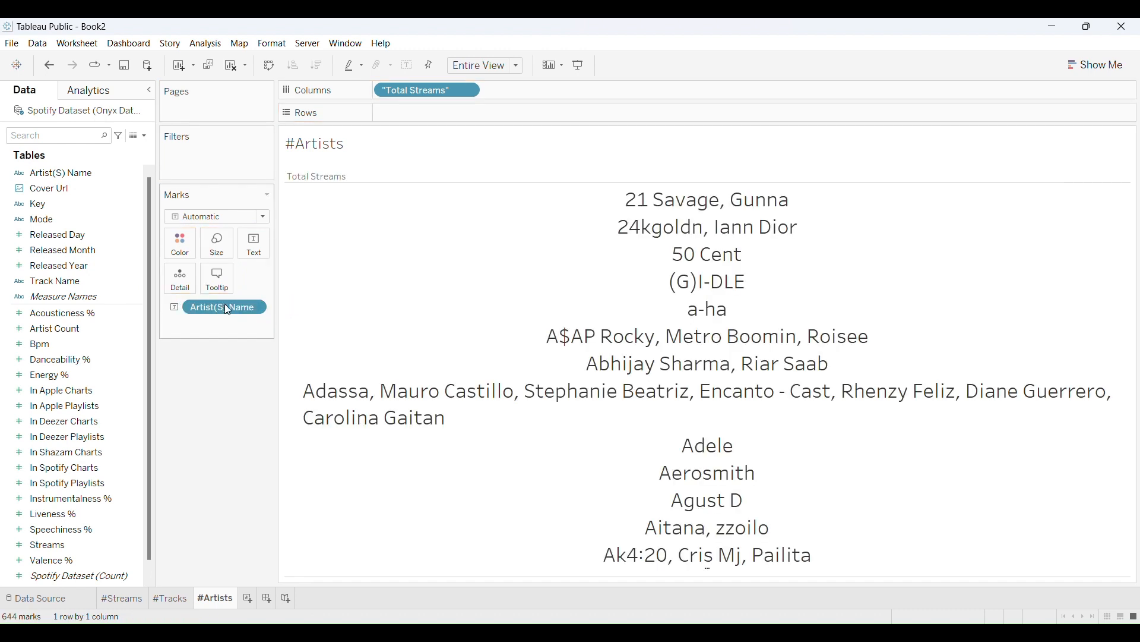
click(255, 307)
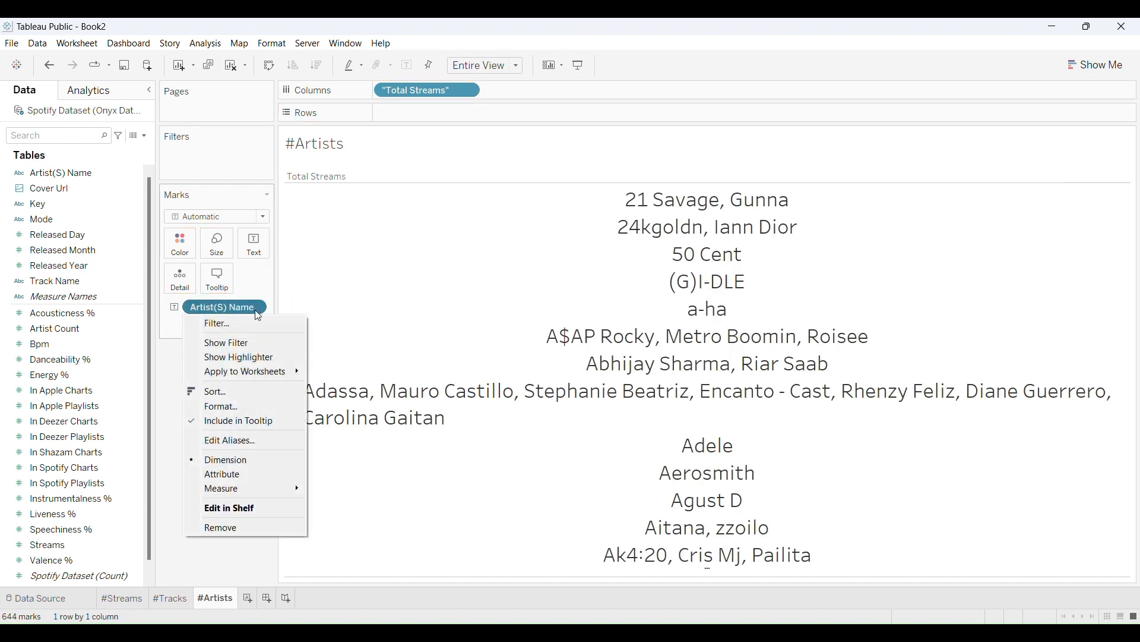
mouse_move(245, 494)
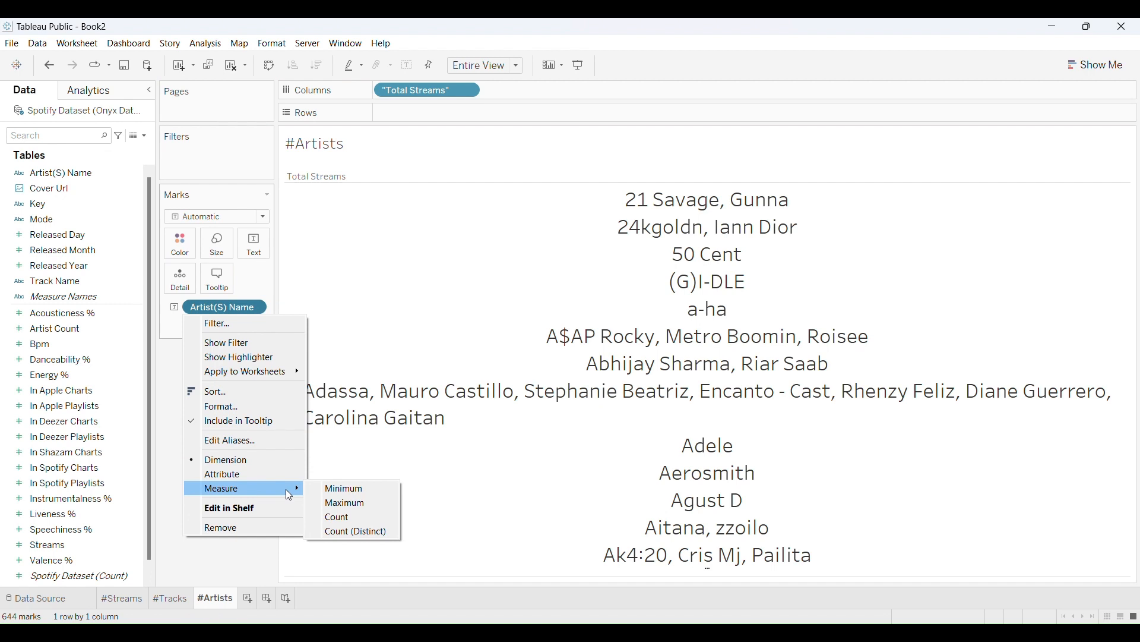
click(336, 532)
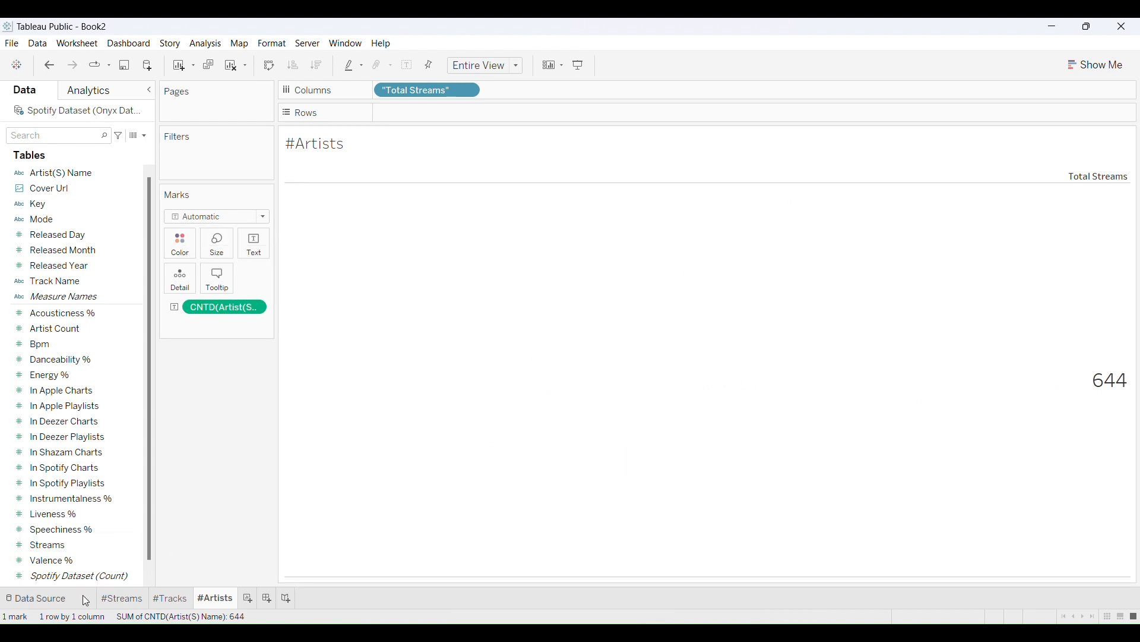
Examine the artist names and artist counts in the data source preview, sorting the rows by Artist(S) Name.
click(51, 598)
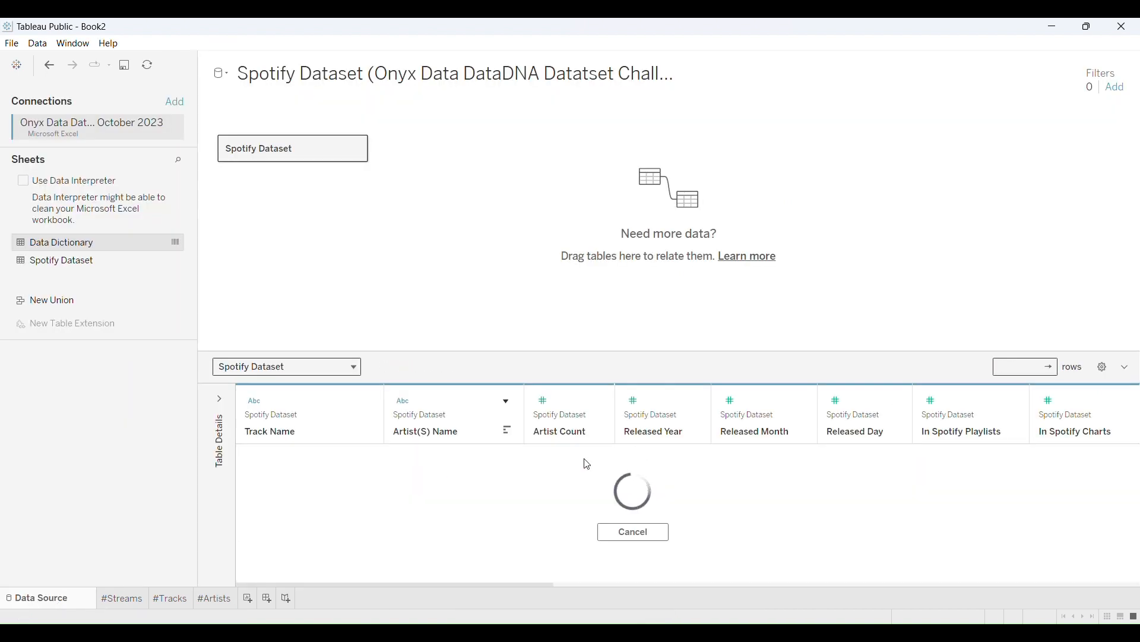
scroll(434, 499, down, 3)
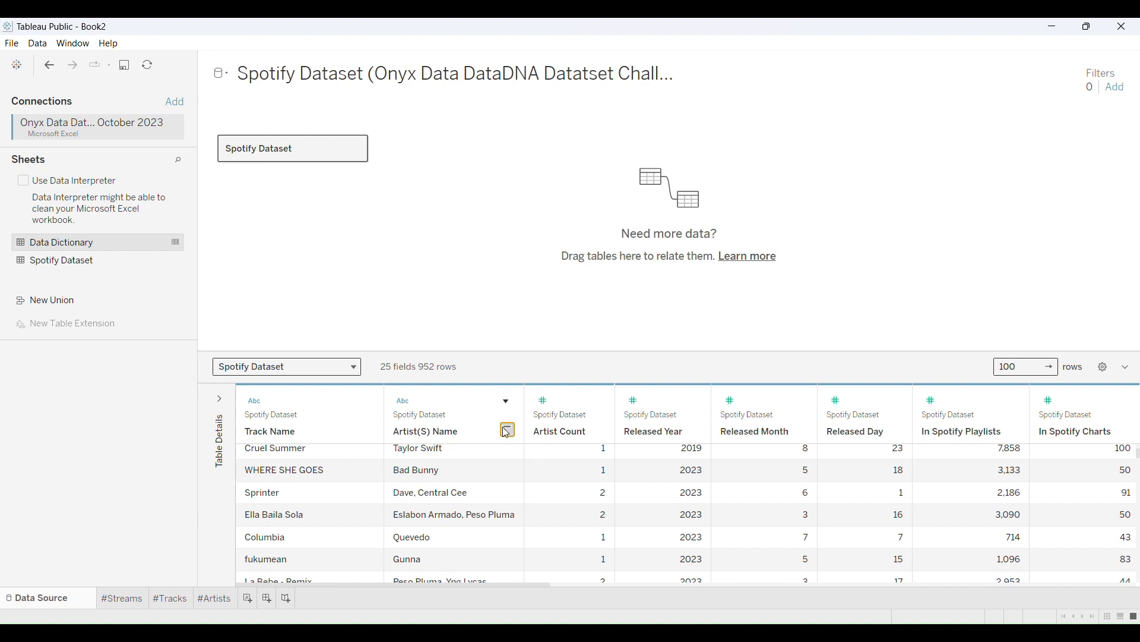
click(508, 432)
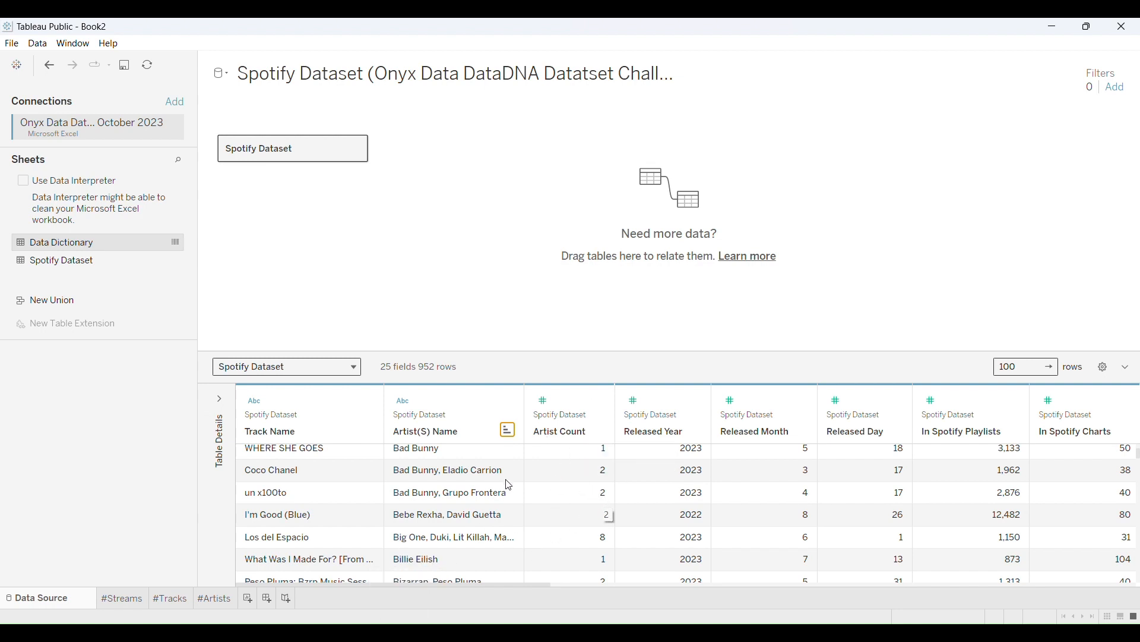
Filter the #Artists sheet on all values of Artist Count, using a reduced At most limit.
click(210, 601)
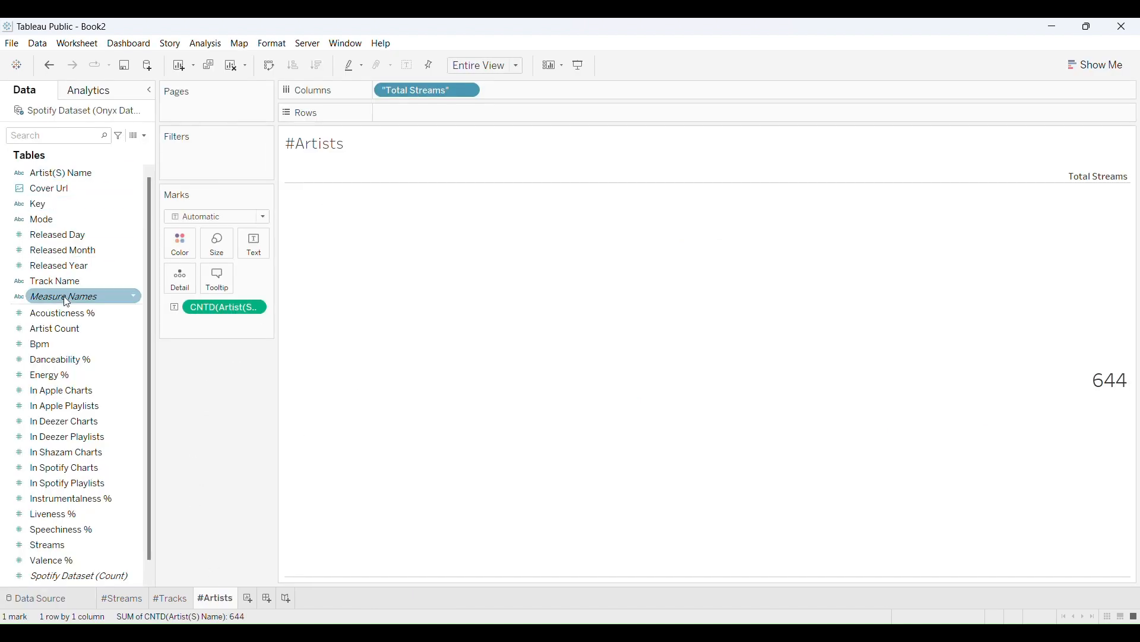
drag(60, 329, 211, 157)
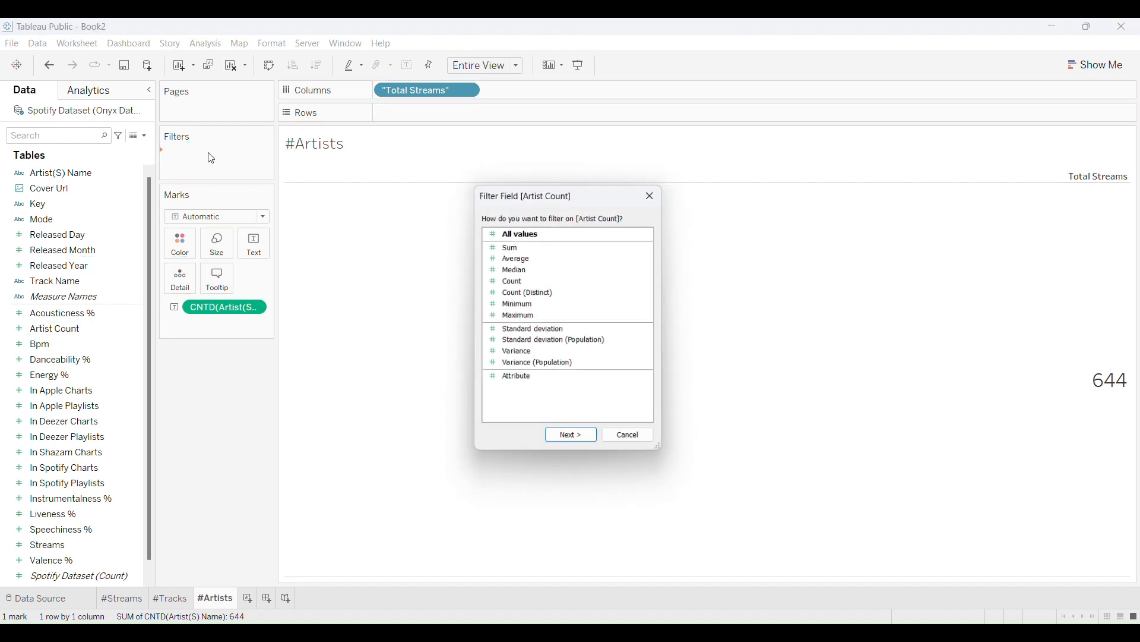
click(533, 234)
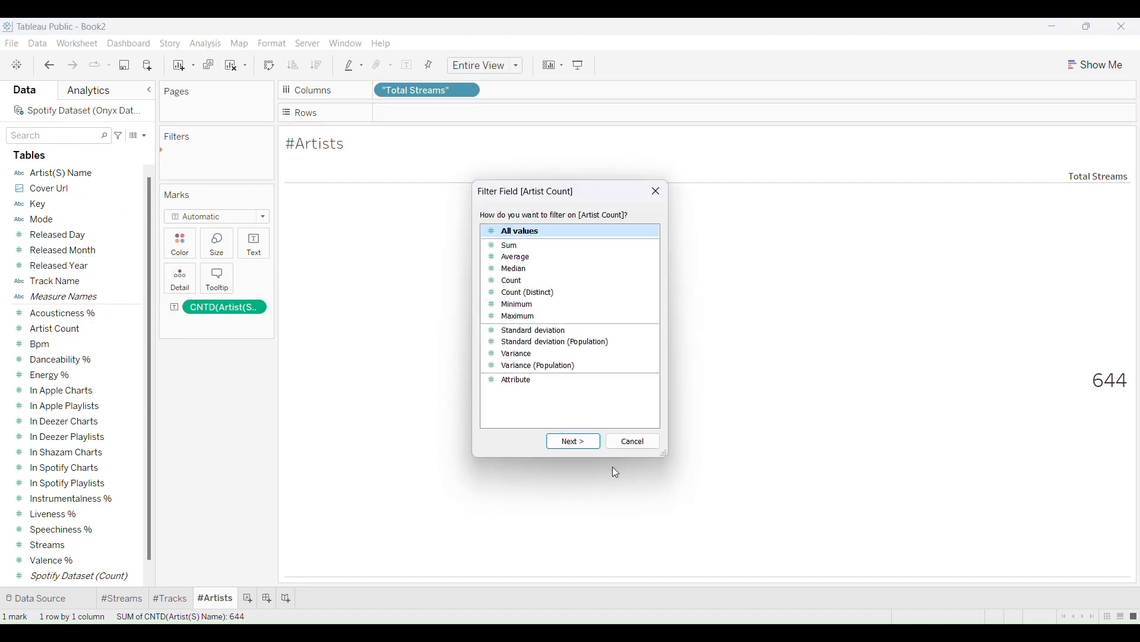
click(575, 444)
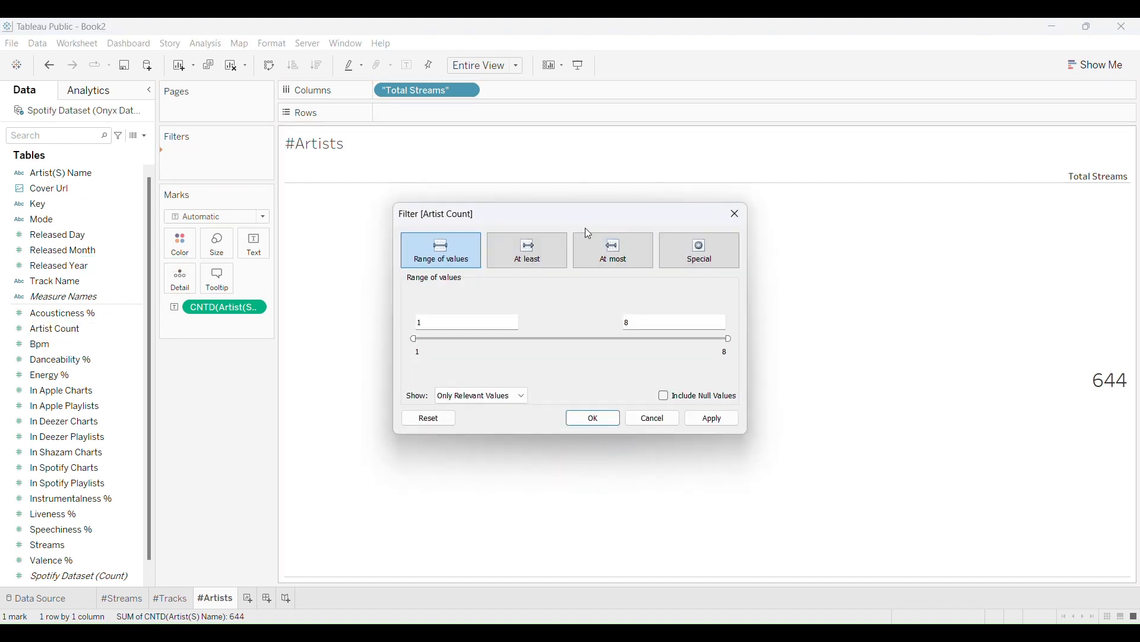
click(614, 249)
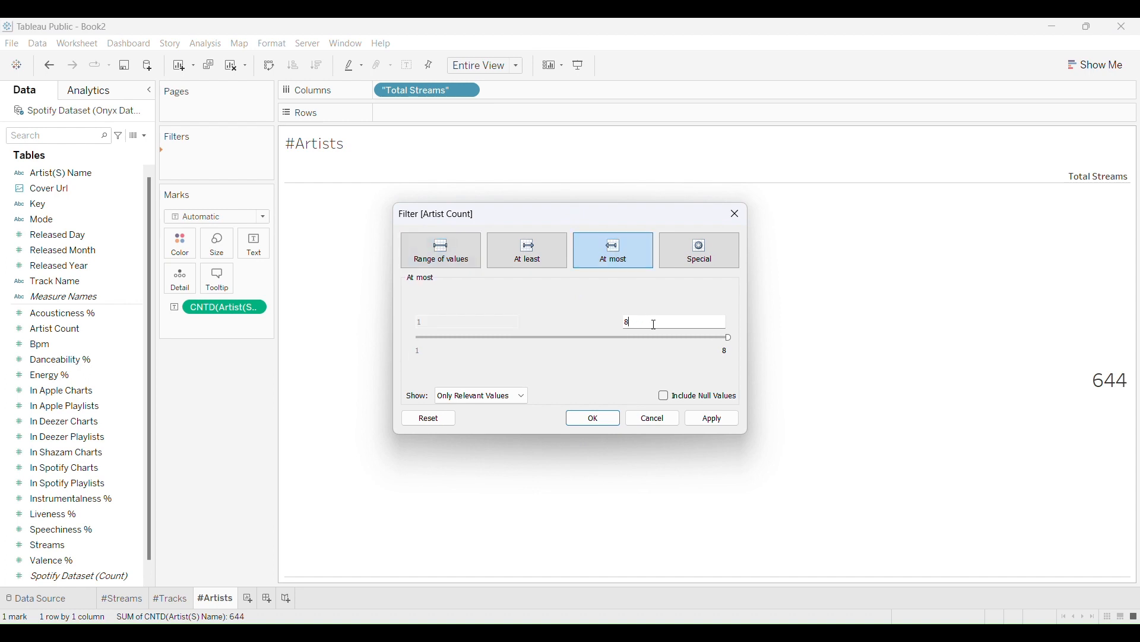
click(601, 420)
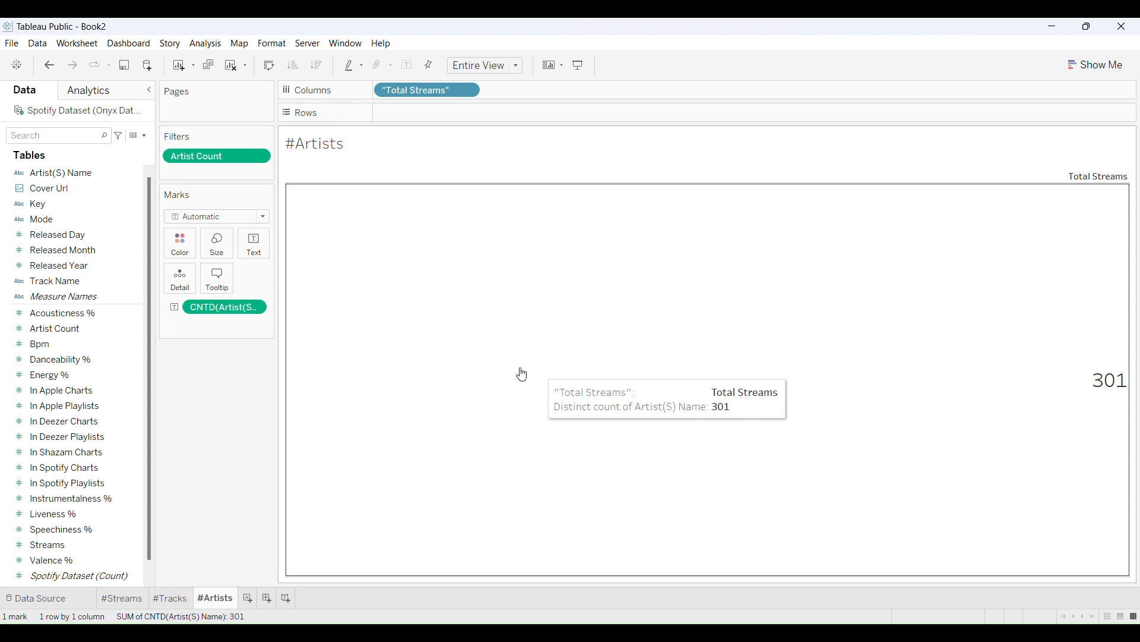
Change the column header text of the #Artists sheet to "Number of Artists".
click(426, 90)
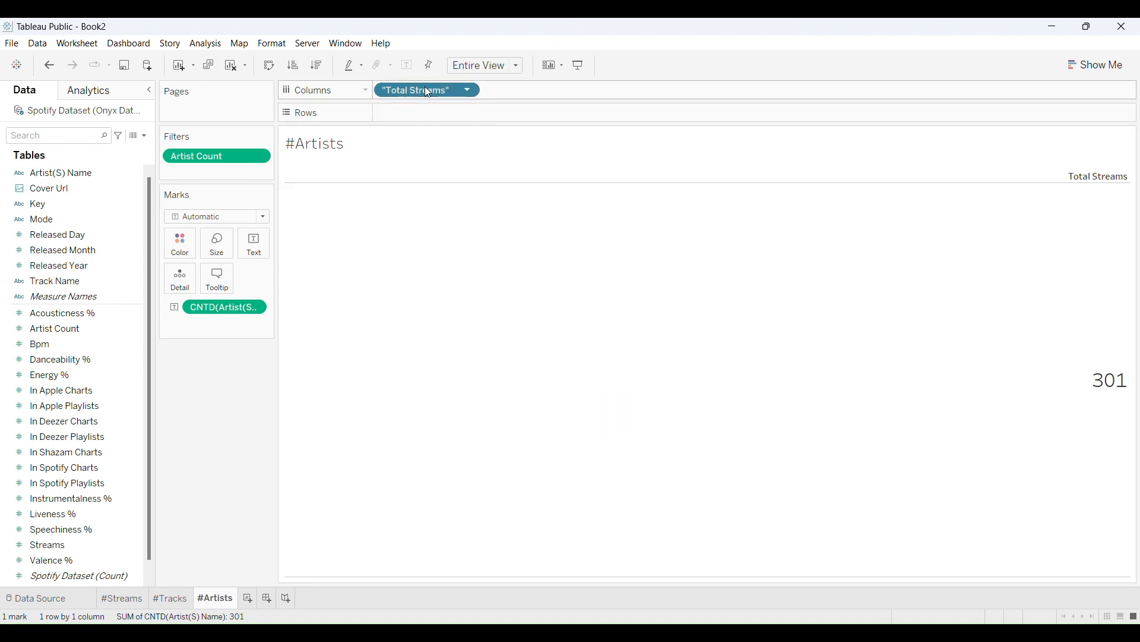
double_click(425, 88)
key(Left)
key(ctrl+shift+Left)
key(ctrl+shift+Left)
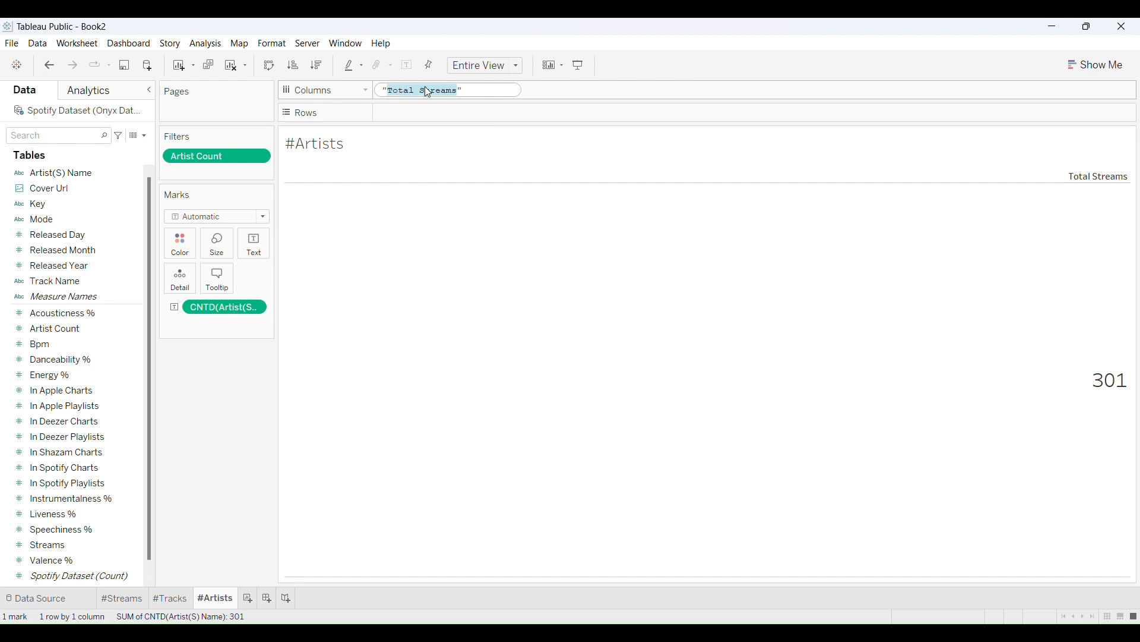
text(Number of Artists)
key(Return)
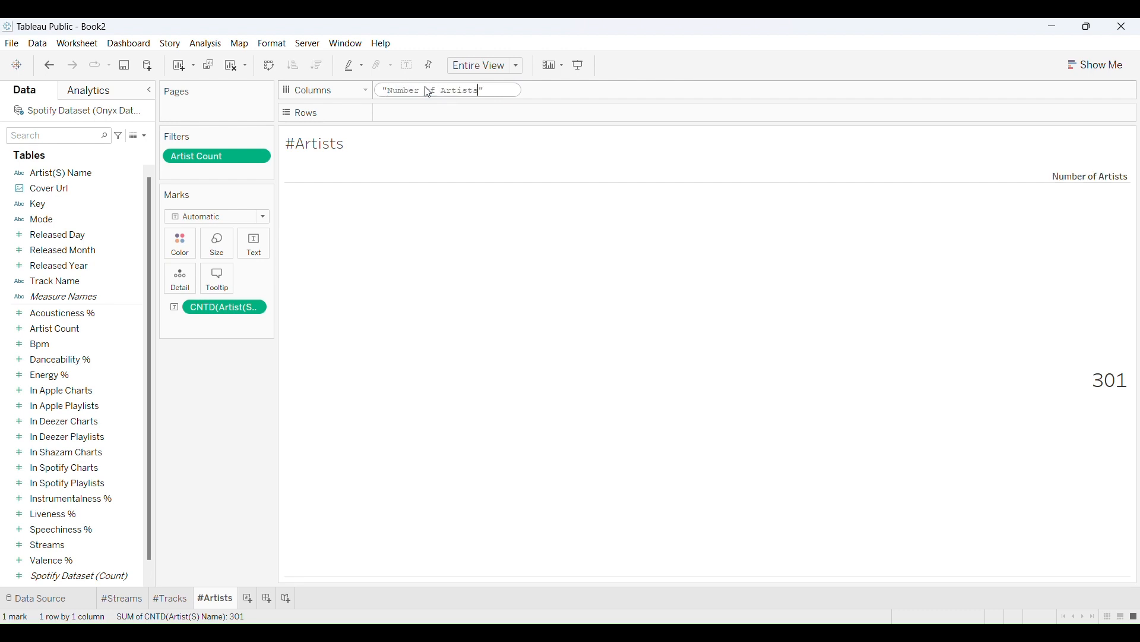
Change the column header text of the #Tracks sheet to "Total Tracks".
click(172, 590)
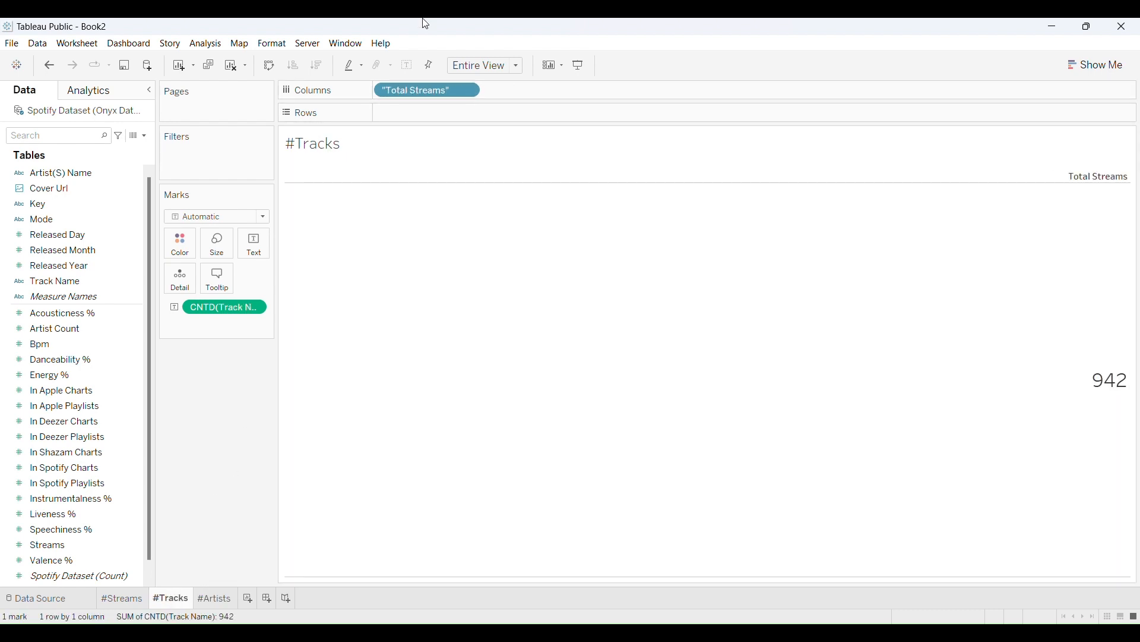
double_click(418, 93)
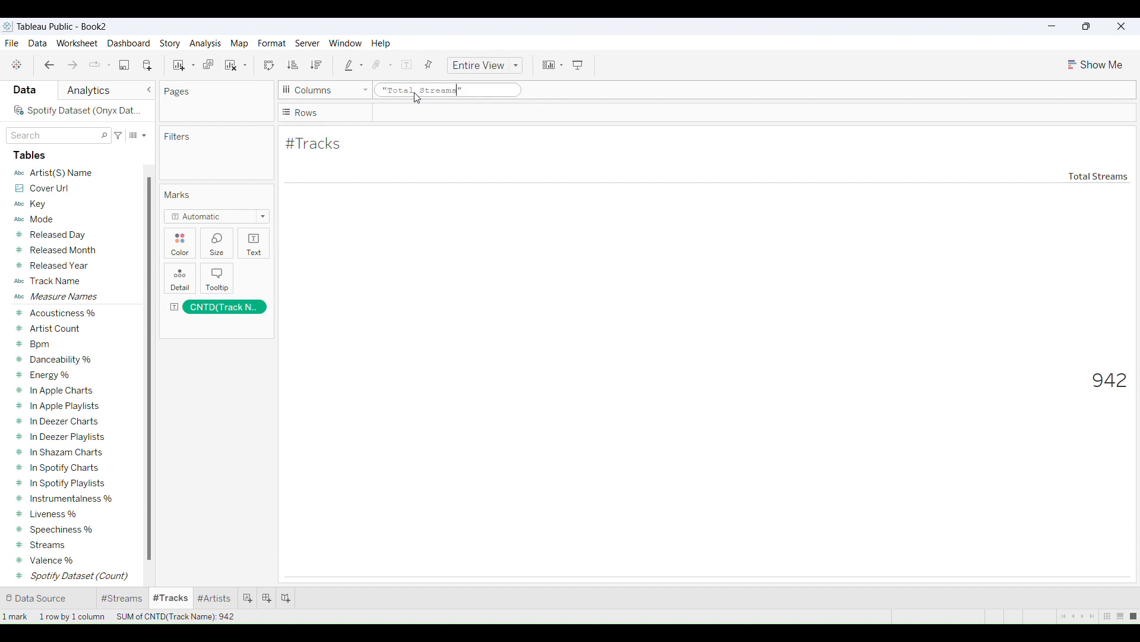
key(ctrl+shift+Left)
text(Total Tracks)
key(Return)
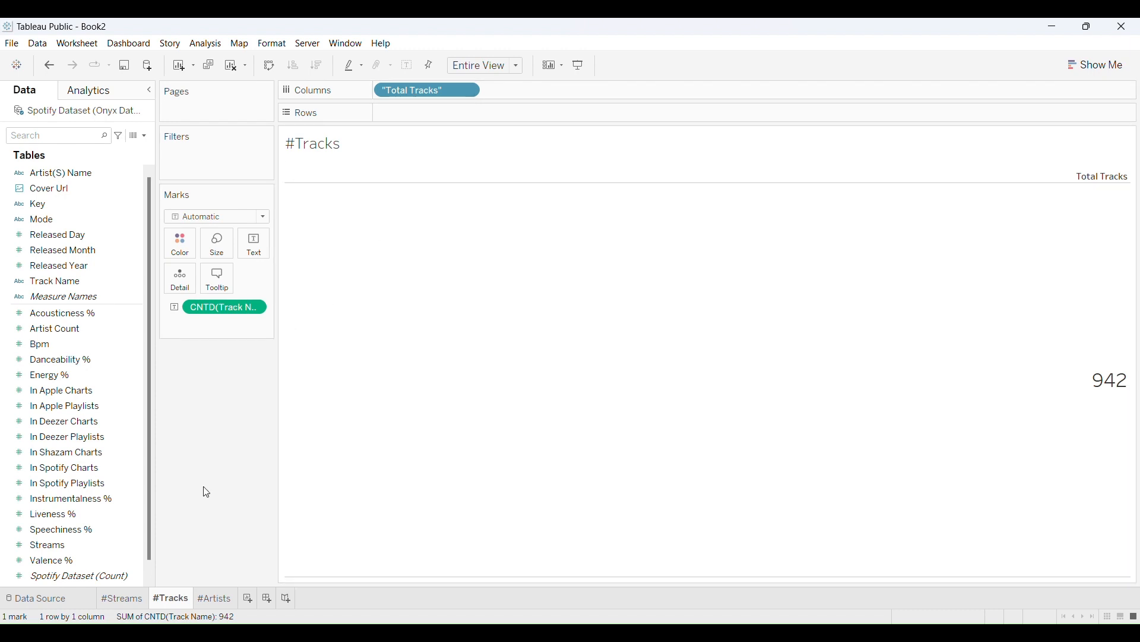
Add a new worksheet after #Artists and place Key and Track Name on its rows.
click(216, 598)
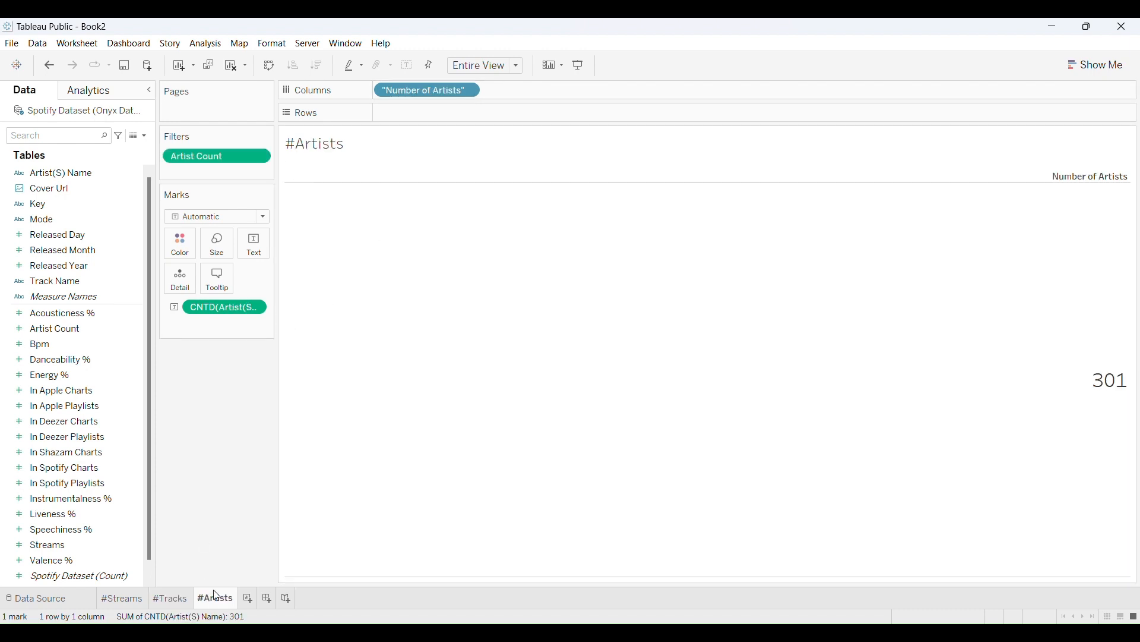
click(248, 598)
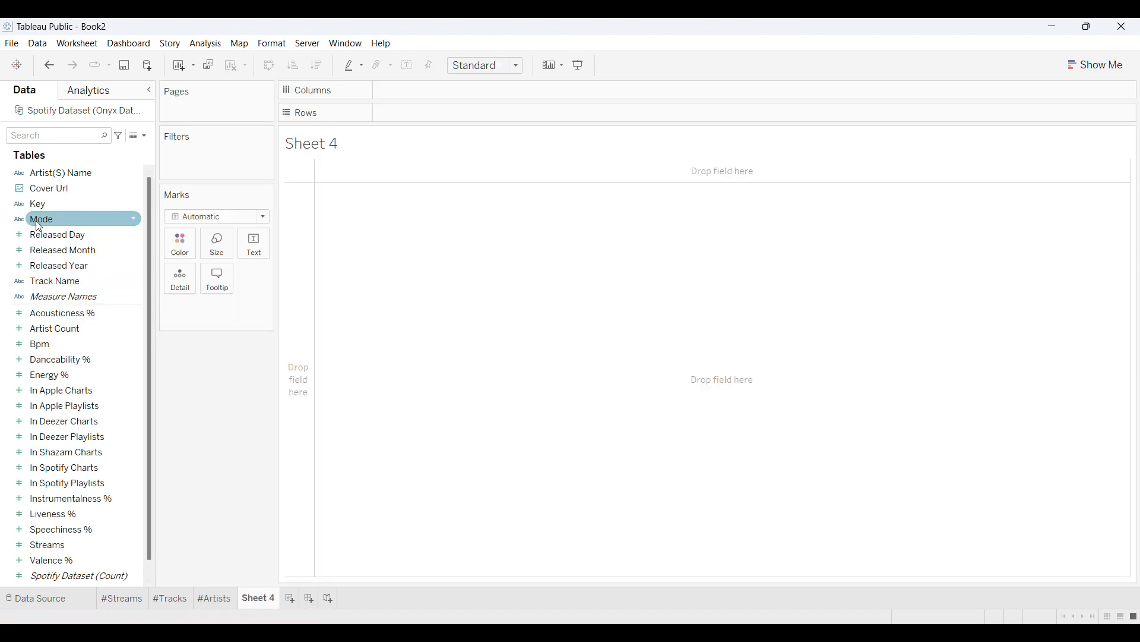
drag(42, 203, 284, 265)
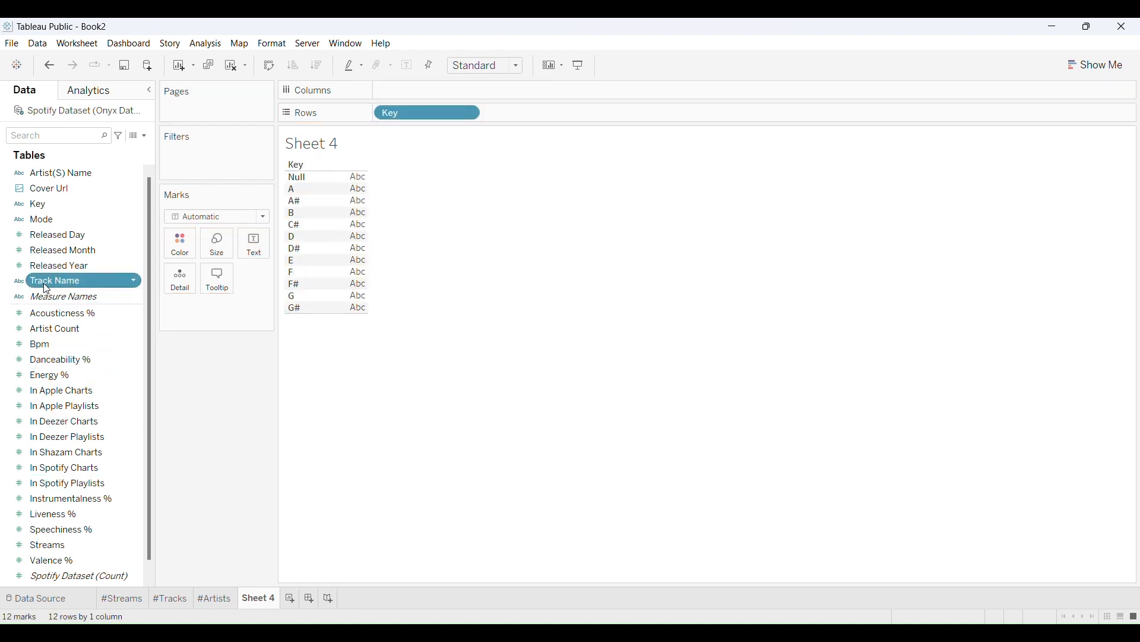
drag(47, 289, 355, 240)
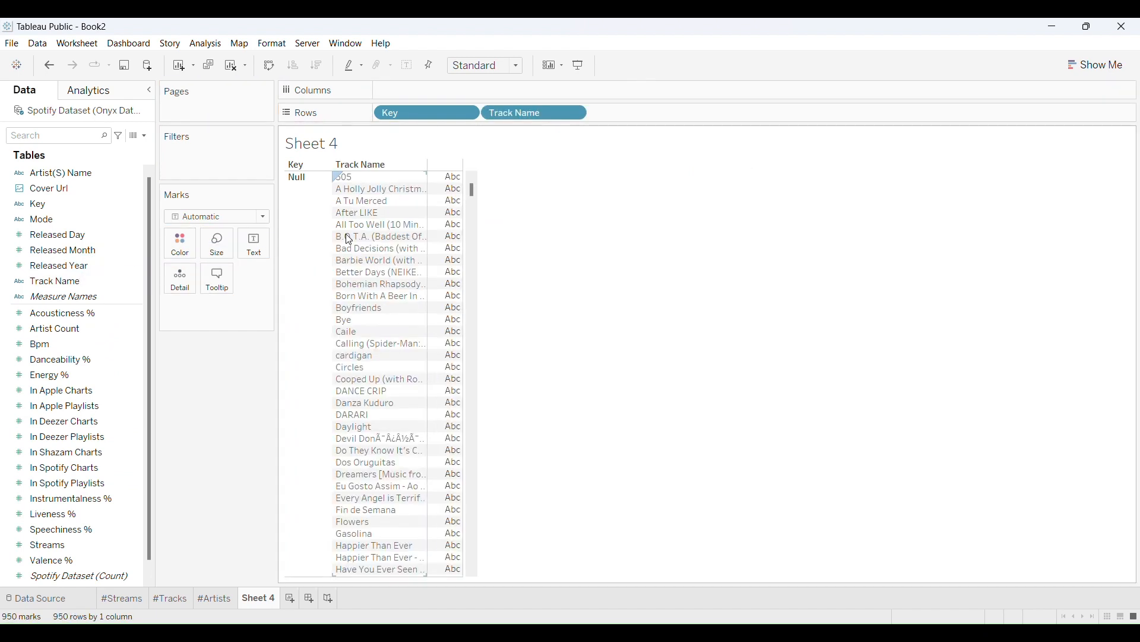
Try Track Name as a distinct count on the rows, and remove the field to leave only Key there.
click(576, 112)
mouse_move(538, 309)
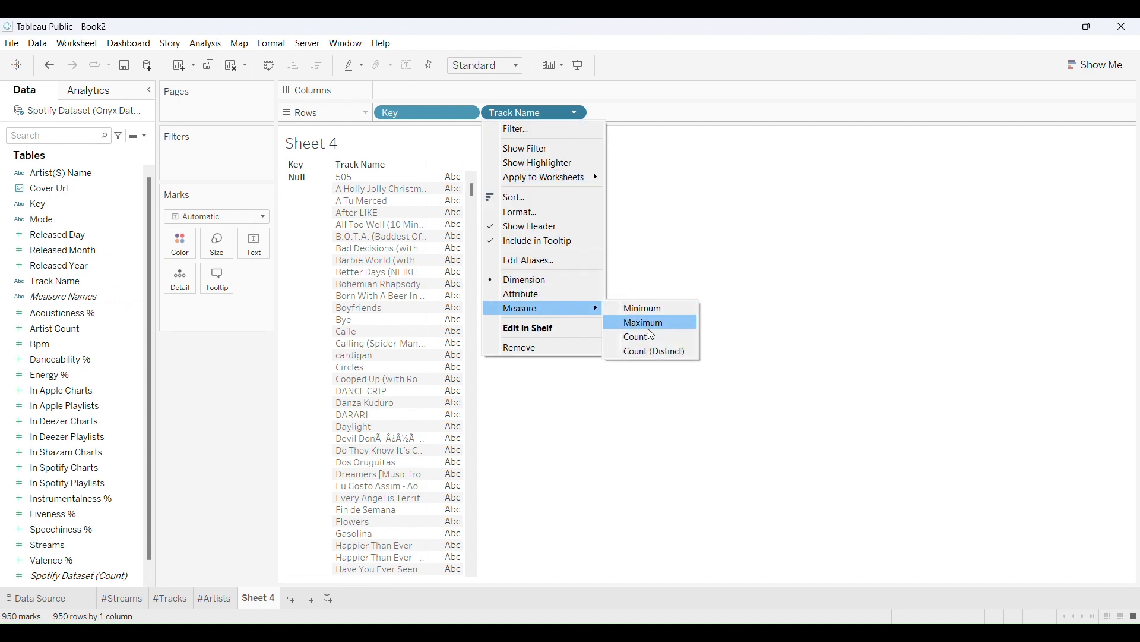
click(643, 352)
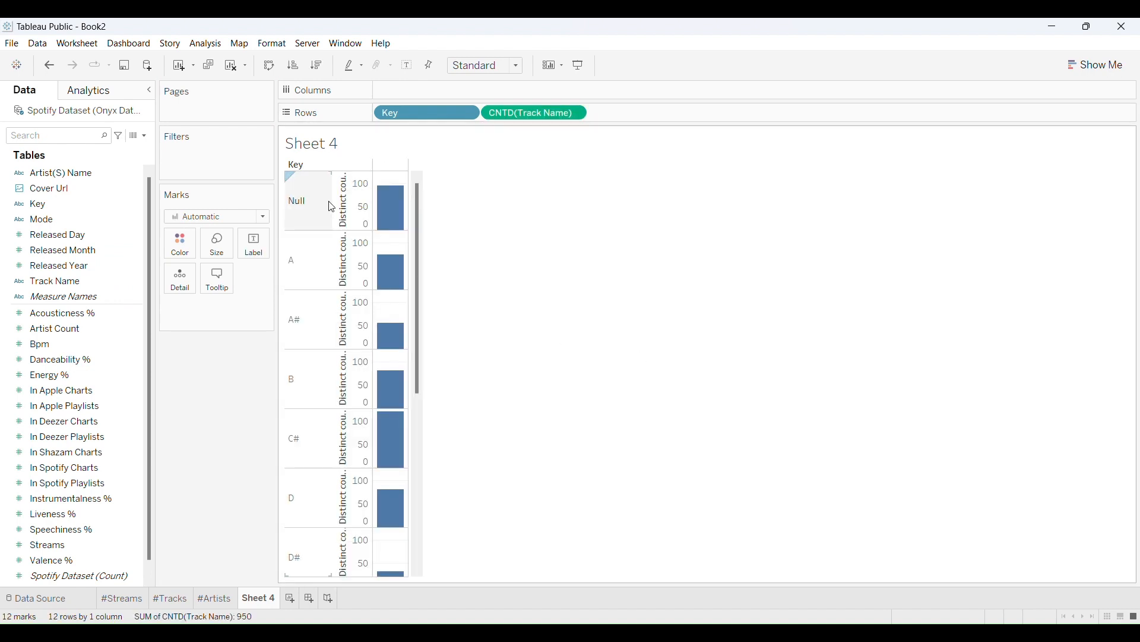
drag(415, 211, 415, 212)
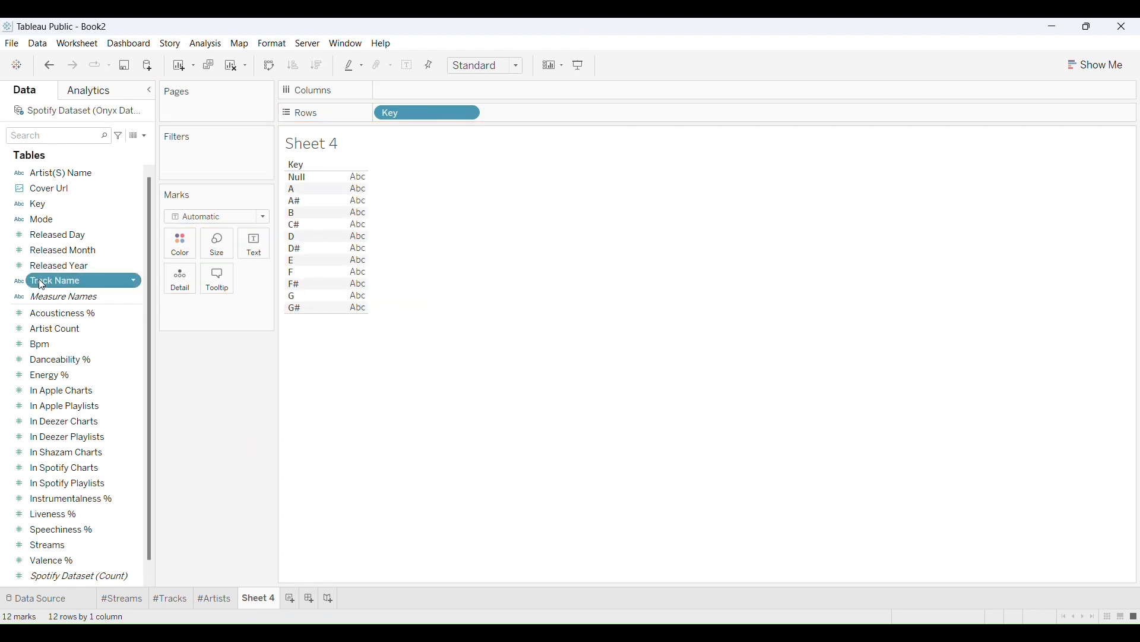
Add Track Name to the body of the Key table as a distinct count, CNTD(Track Name).
drag(41, 285, 360, 228)
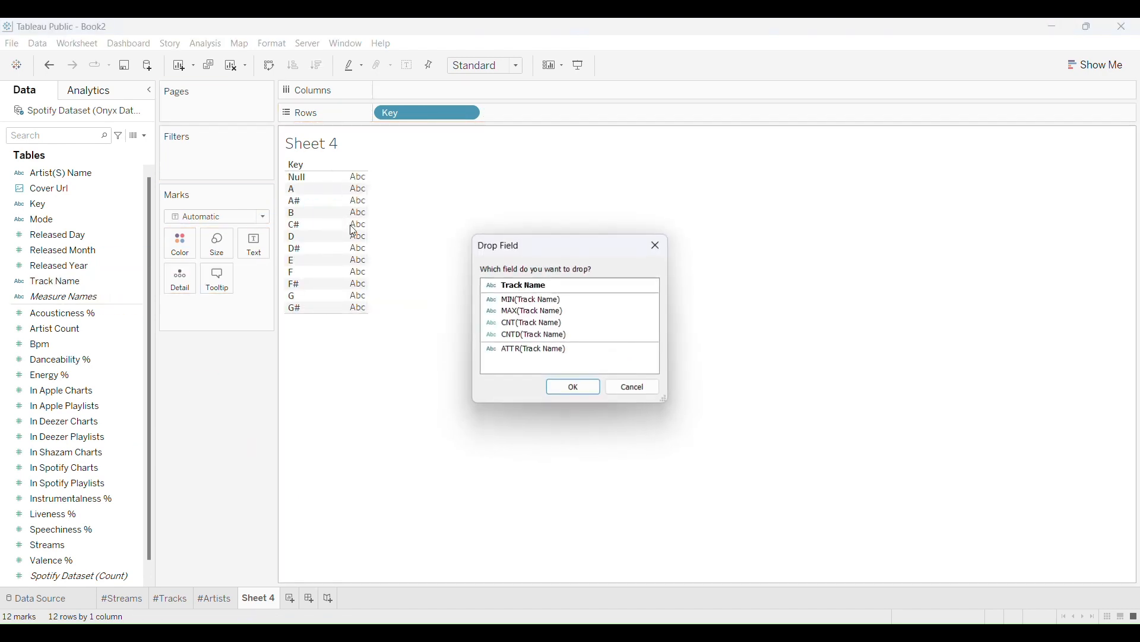
click(542, 335)
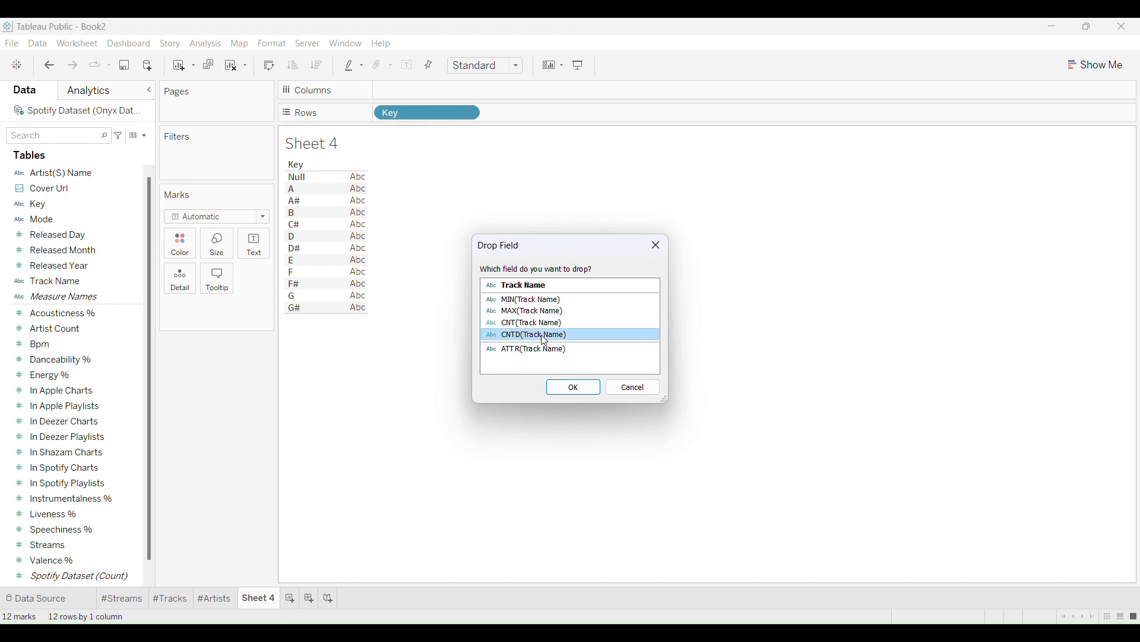
click(559, 385)
mouse_move(357, 237)
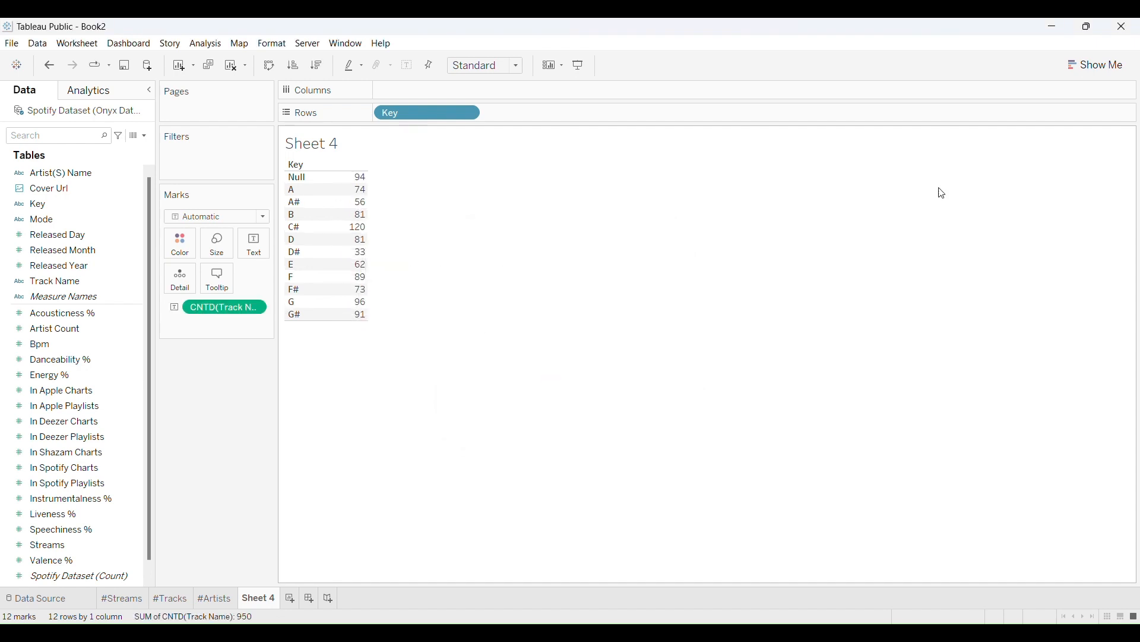
Convert the Key table into a horizontal bar chart and fit it to Entire View.
click(1088, 66)
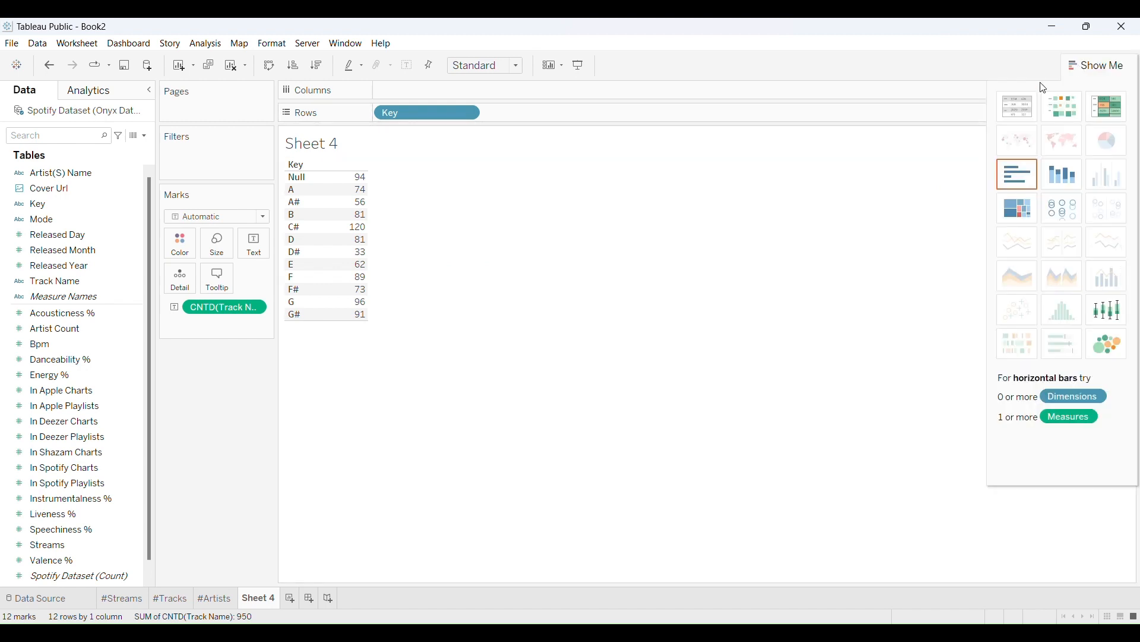
click(1020, 168)
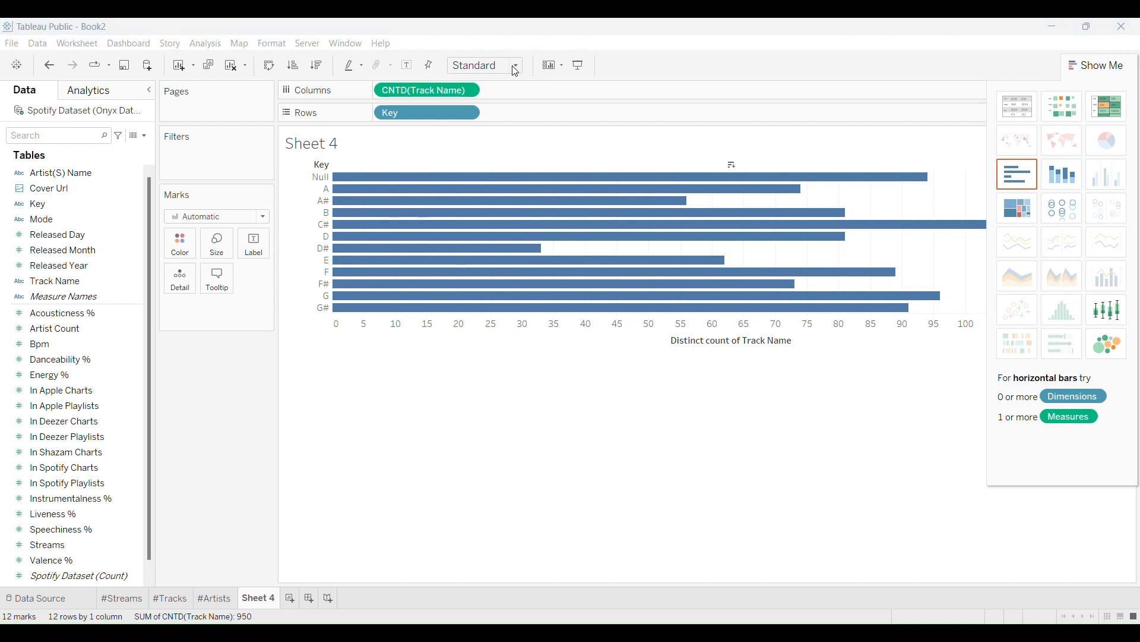
click(1111, 63)
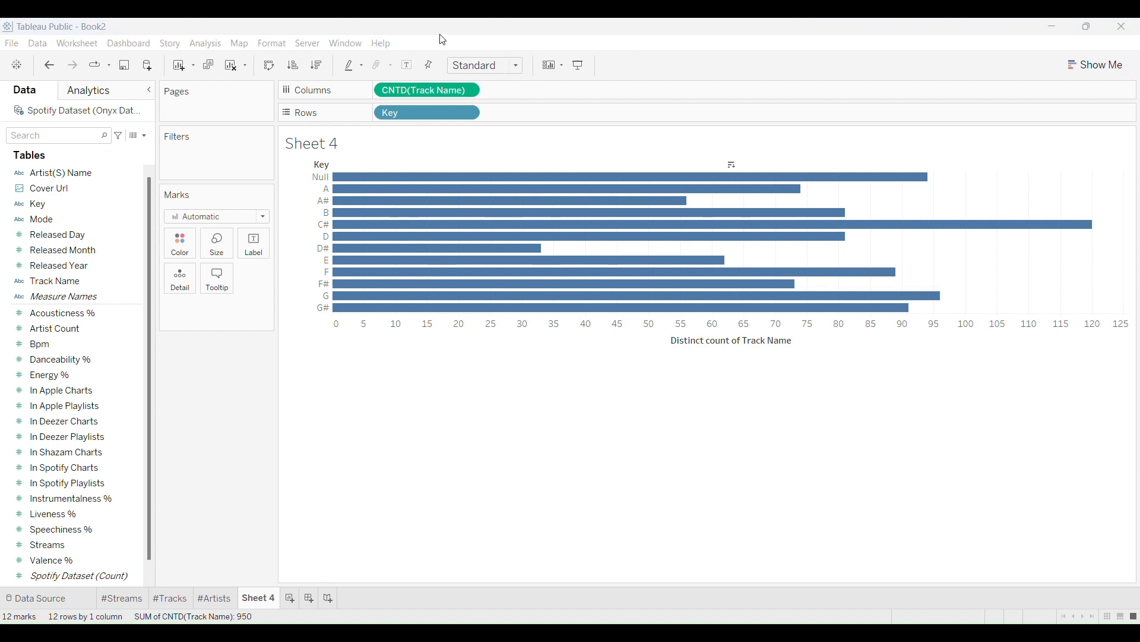
click(464, 66)
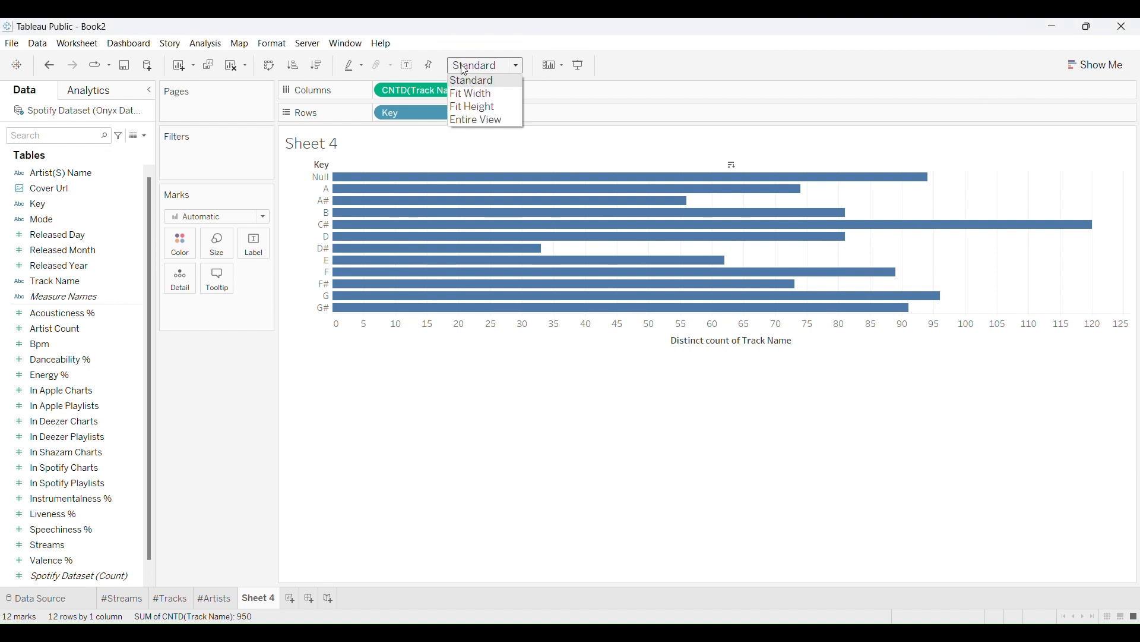
click(474, 120)
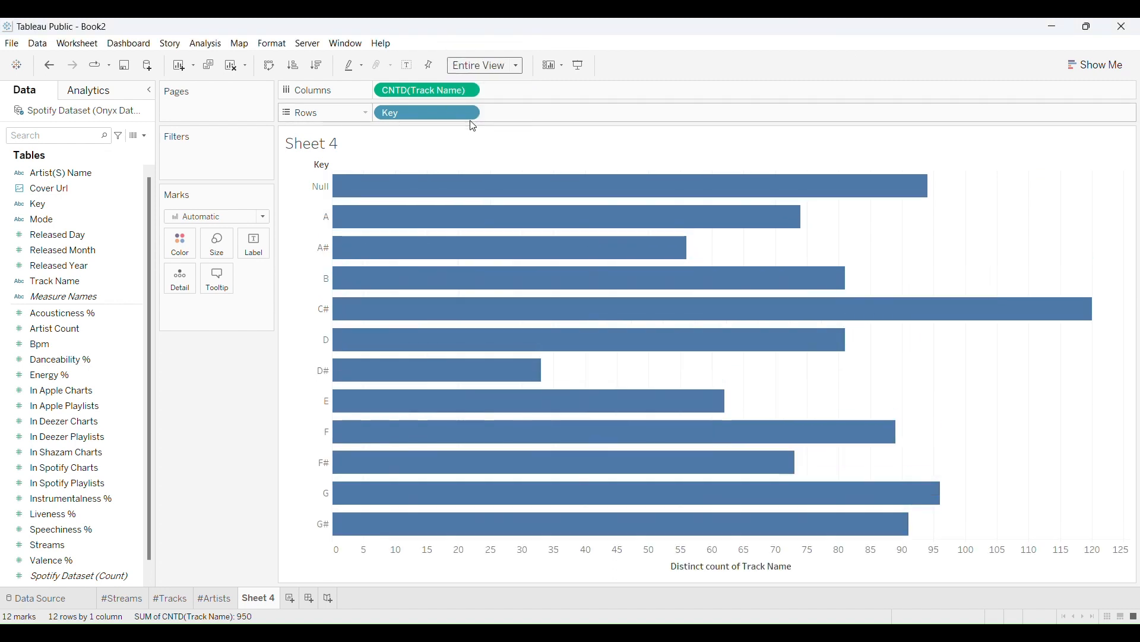
Increase the mark size so the bars in the key chart are thicker with narrower gaps.
mouse_move(421, 203)
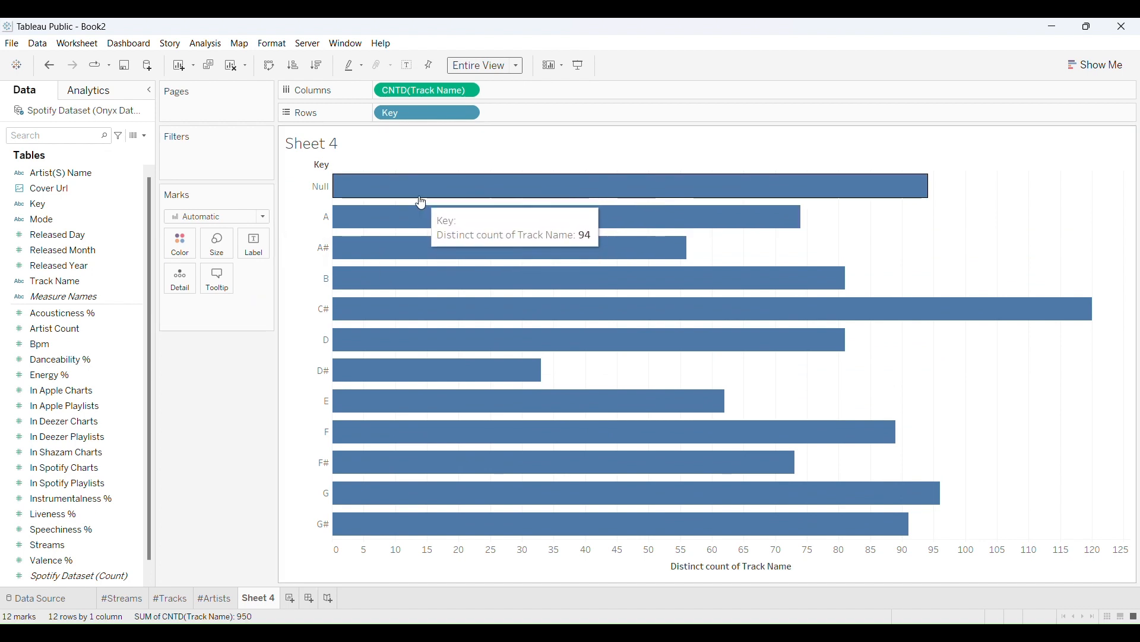
click(217, 243)
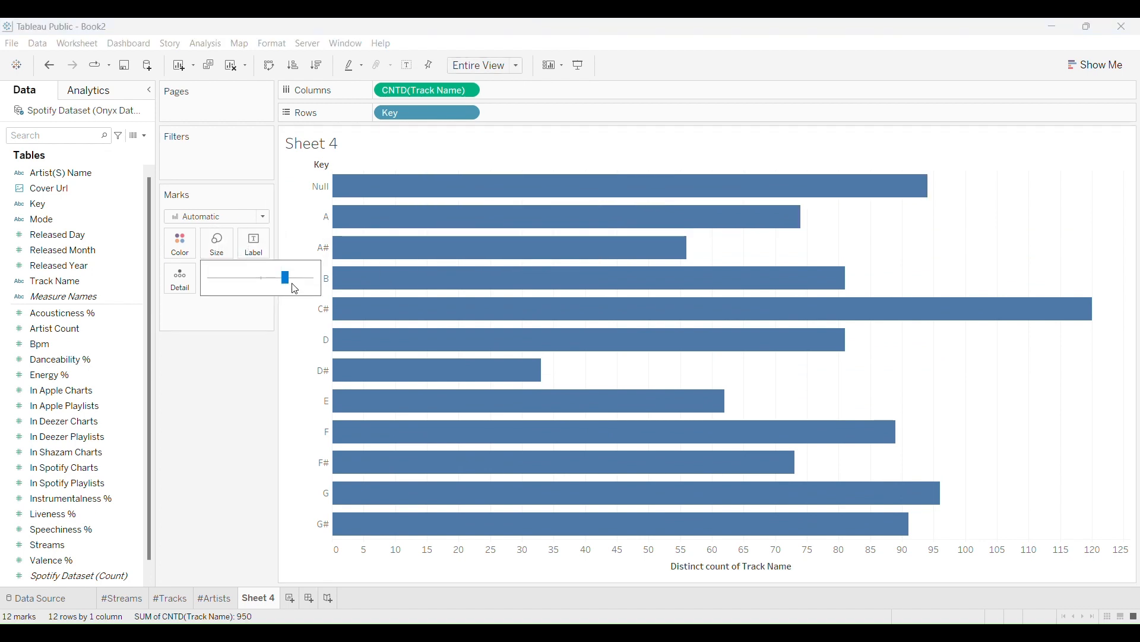
drag(288, 278, 304, 281)
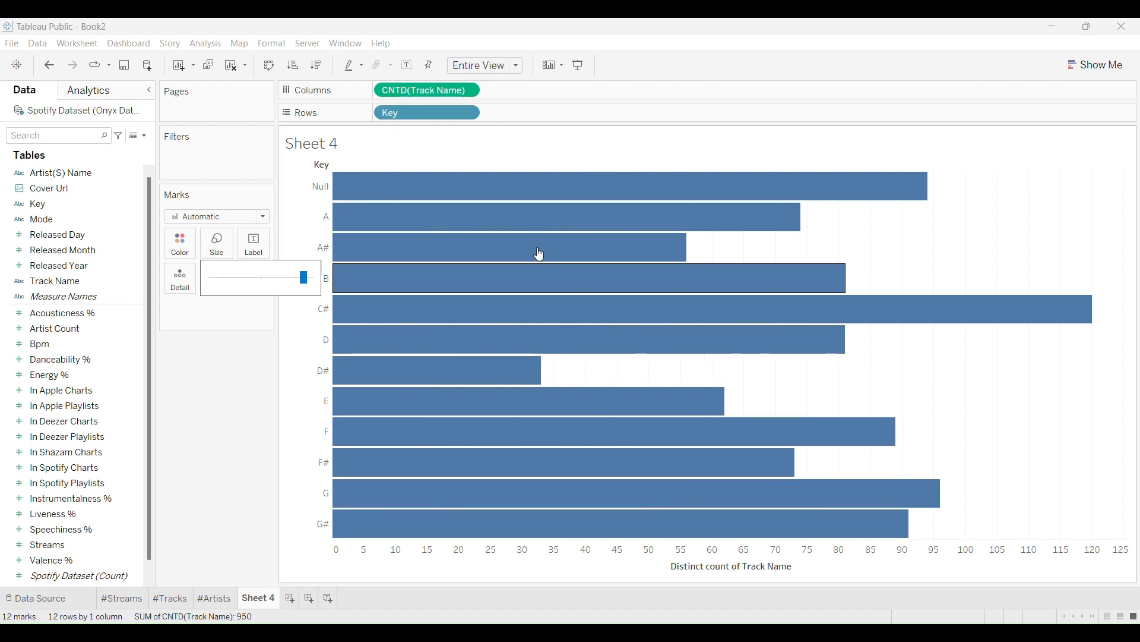
Set the column grid lines of the key bar chart to None in the line formatting.
right_click(883, 251)
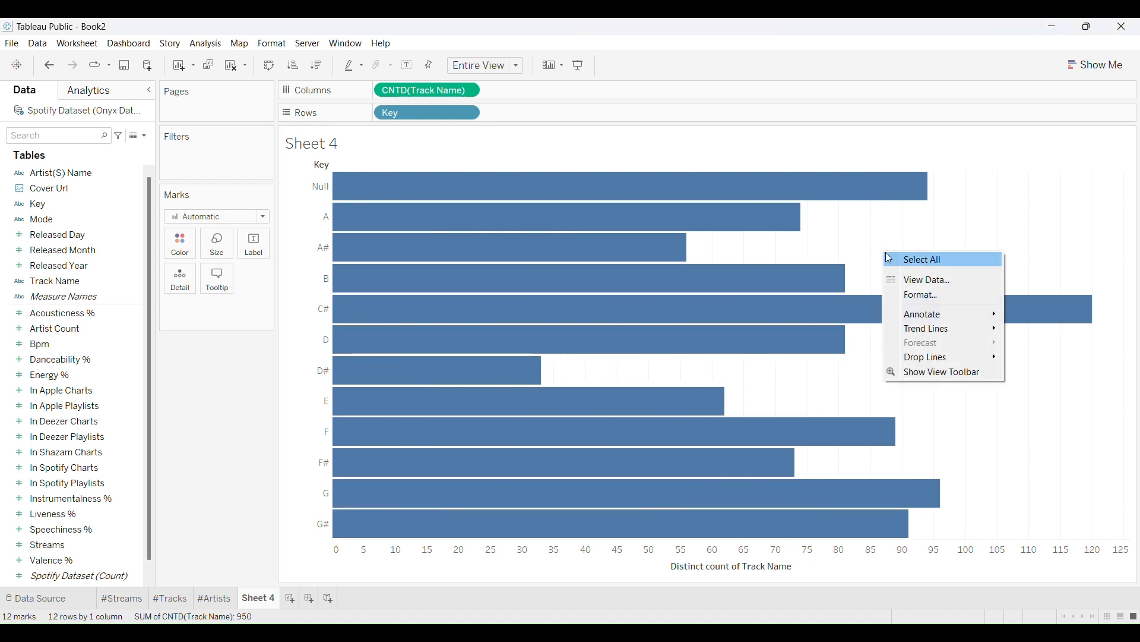
click(896, 293)
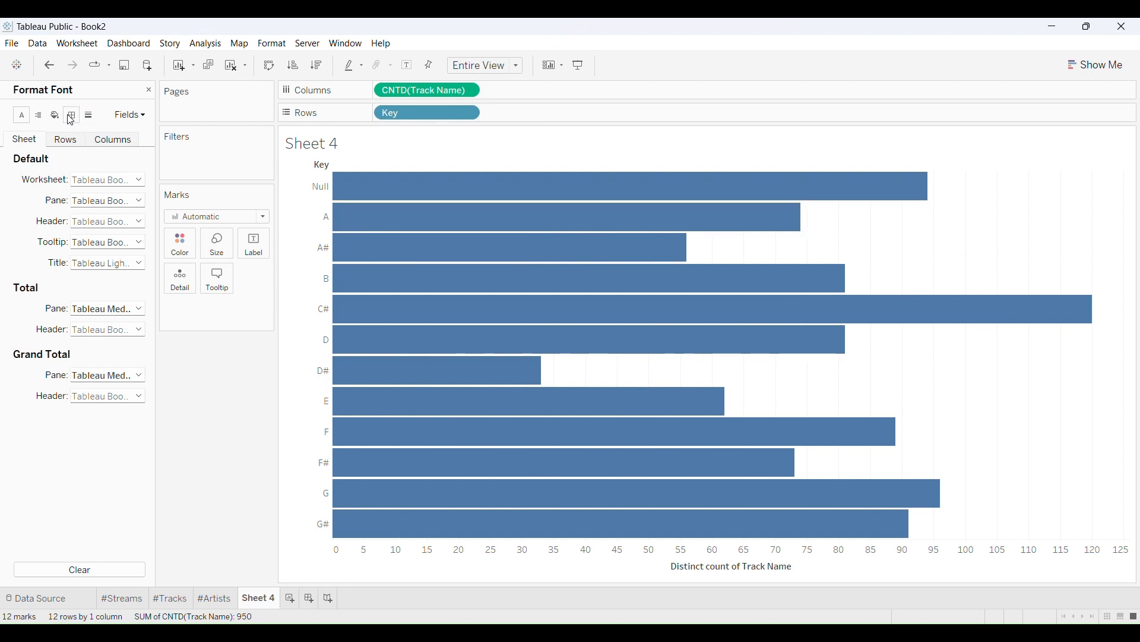
click(91, 118)
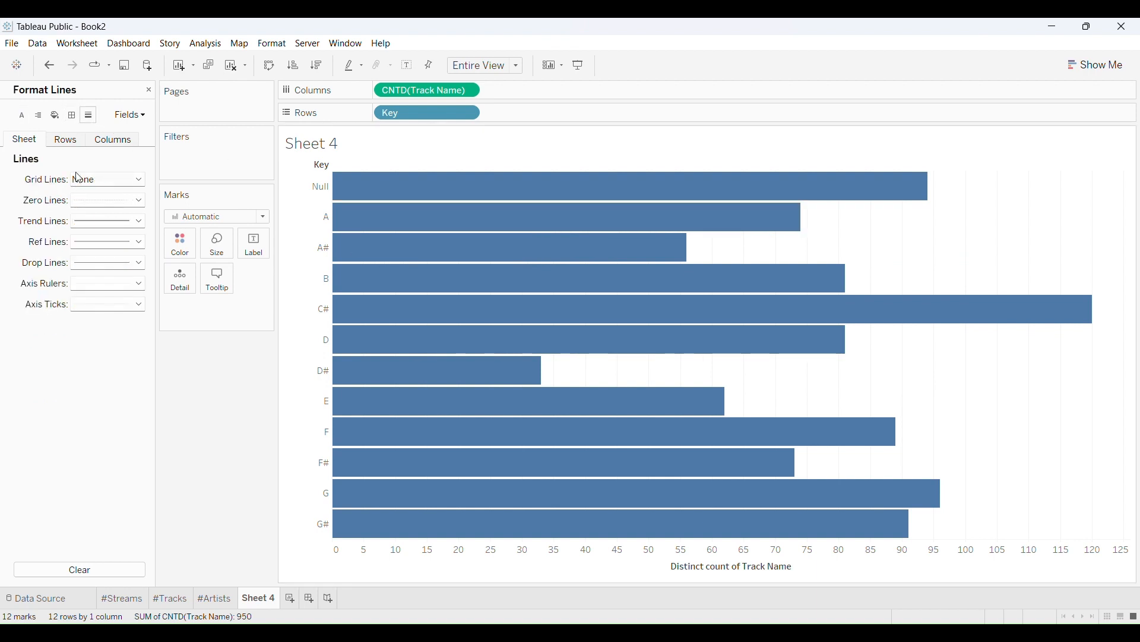
click(108, 137)
click(100, 178)
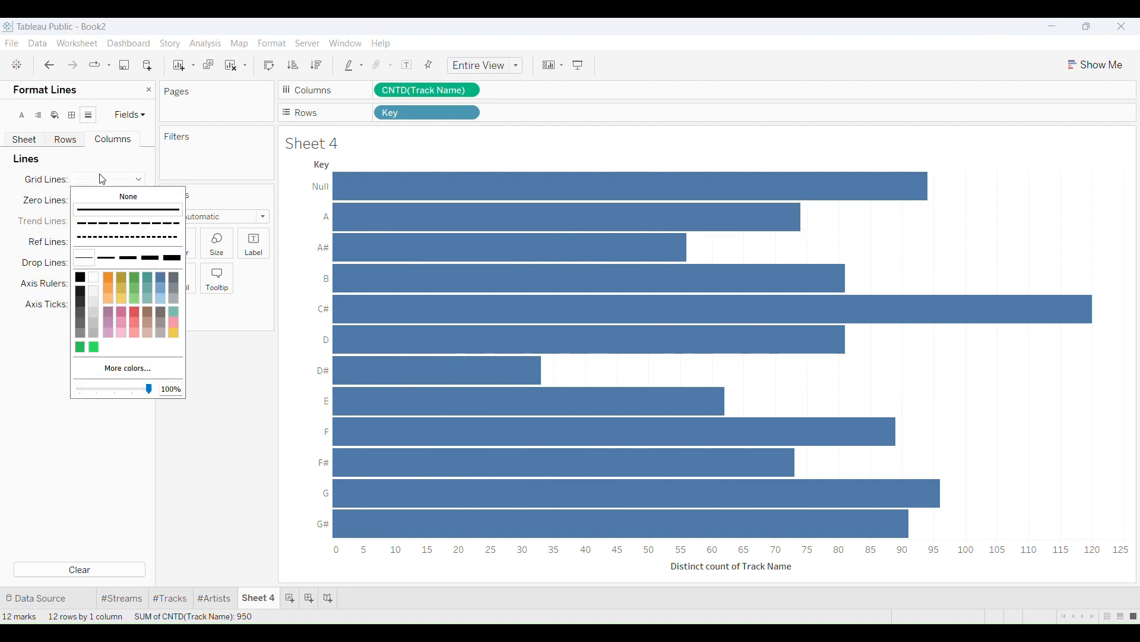
click(113, 196)
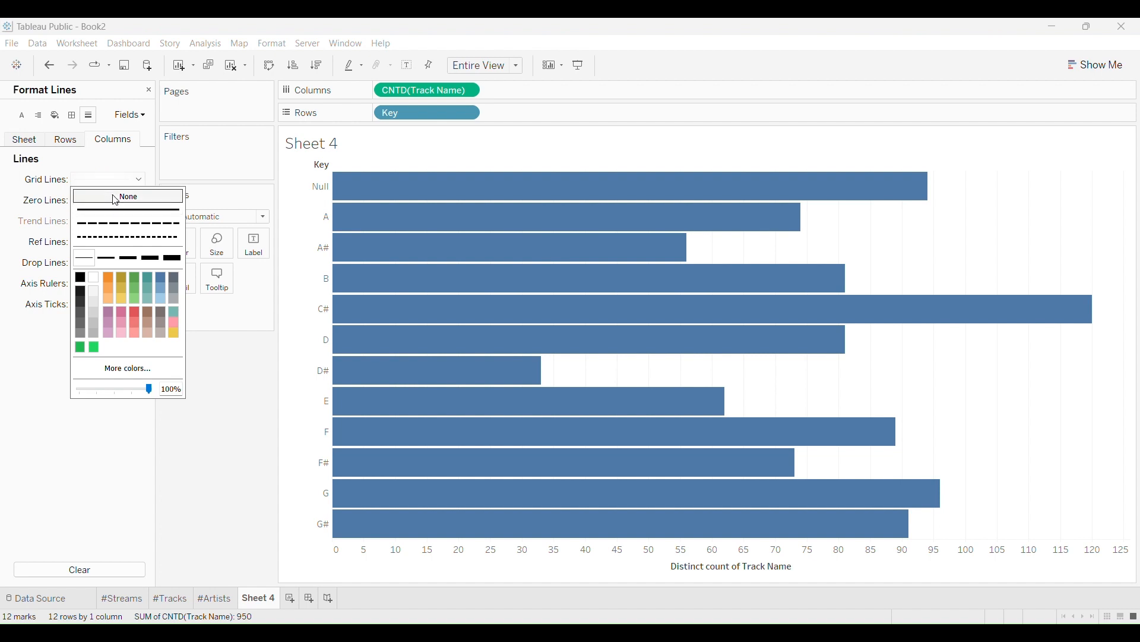
click(197, 451)
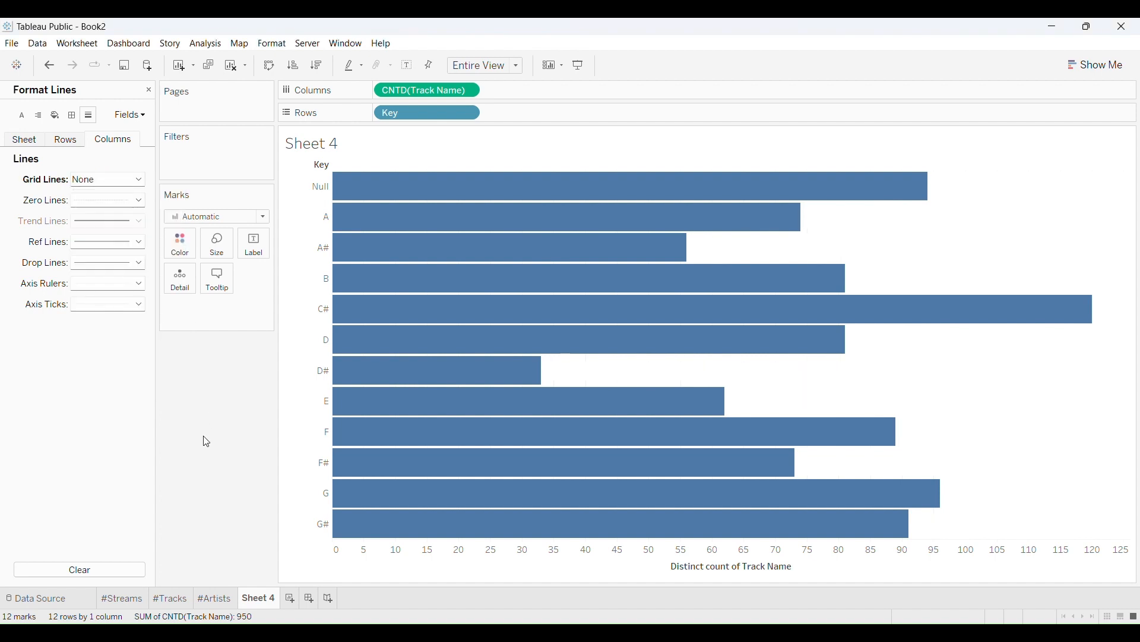
click(149, 90)
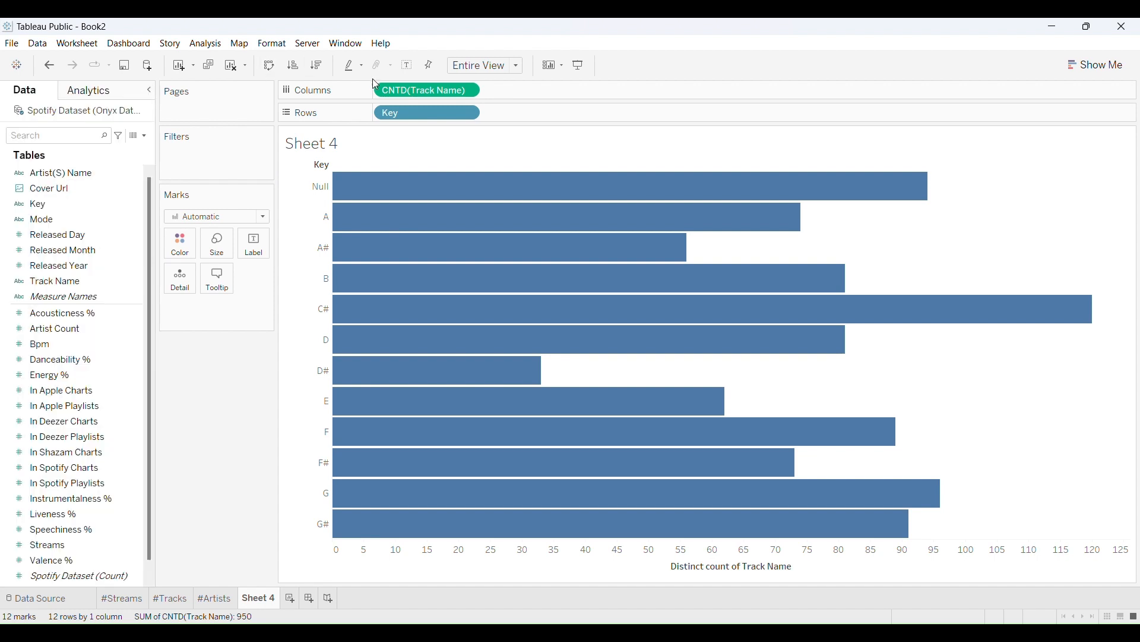
Show mark labels with the distinct track counts on the key chart's bars.
click(409, 64)
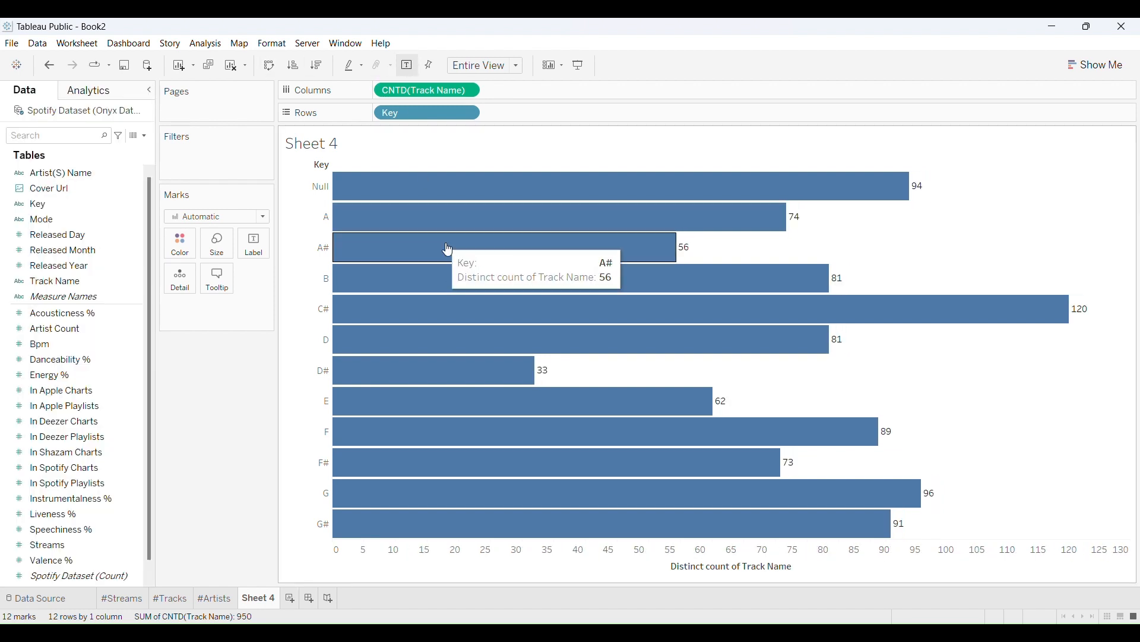
right_click(491, 559)
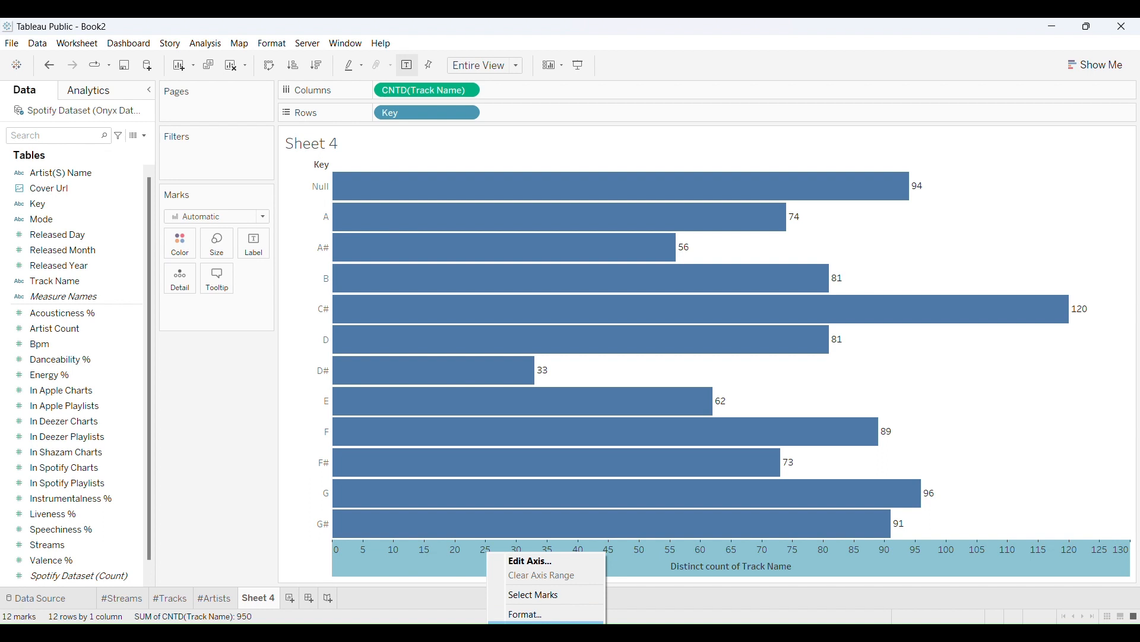
click(180, 390)
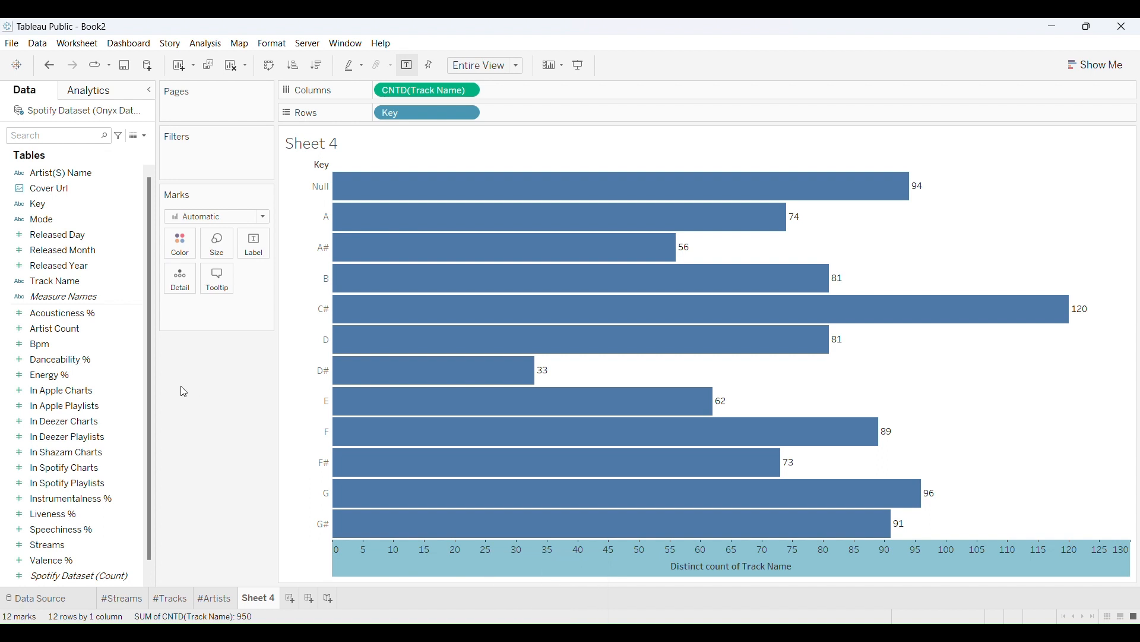
Rename the Sheet 4 worksheet as "KeyBar".
double_click(258, 600)
text(K)
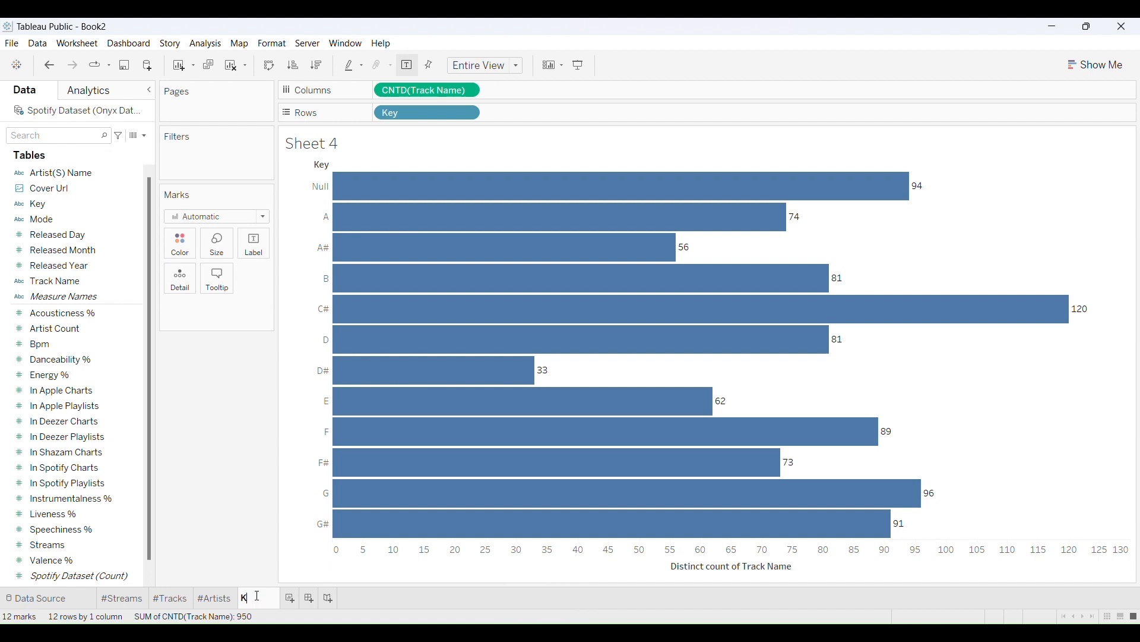
text(eyBar)
key(Return)
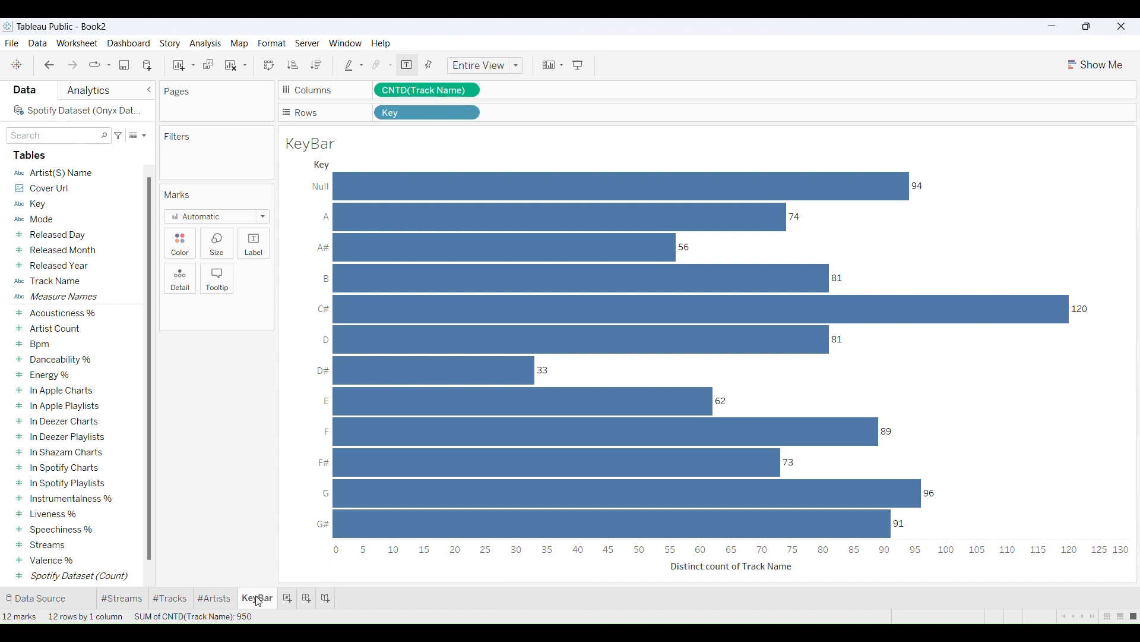
Add a new worksheet listing Track Name and Artist(S) Name on rows with the sum of Streams as values.
click(290, 600)
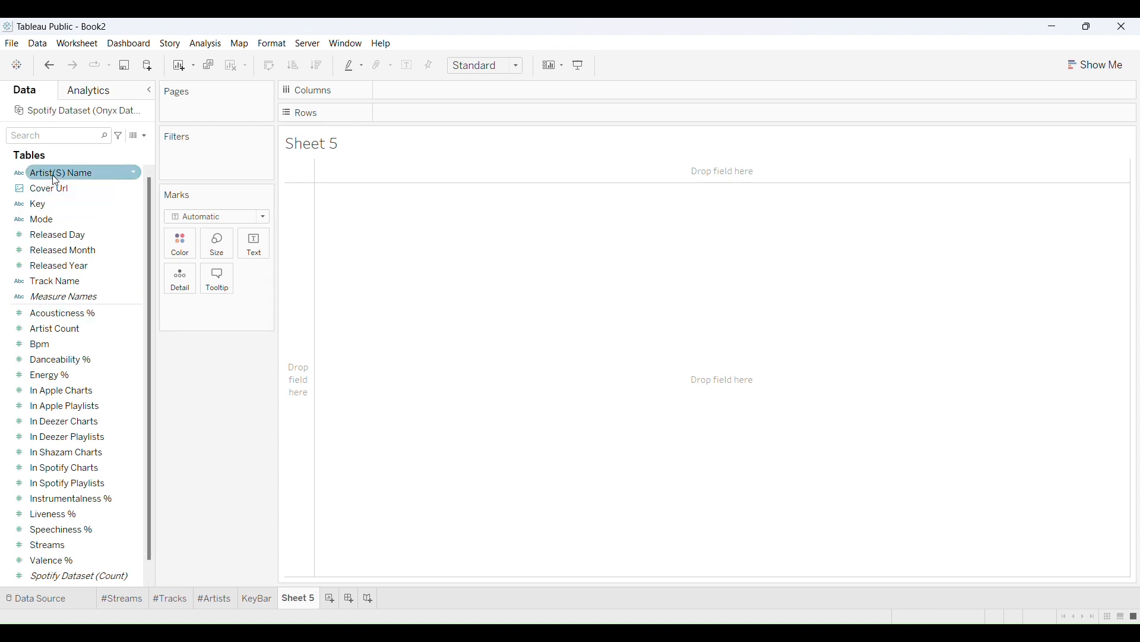
double_click(66, 279)
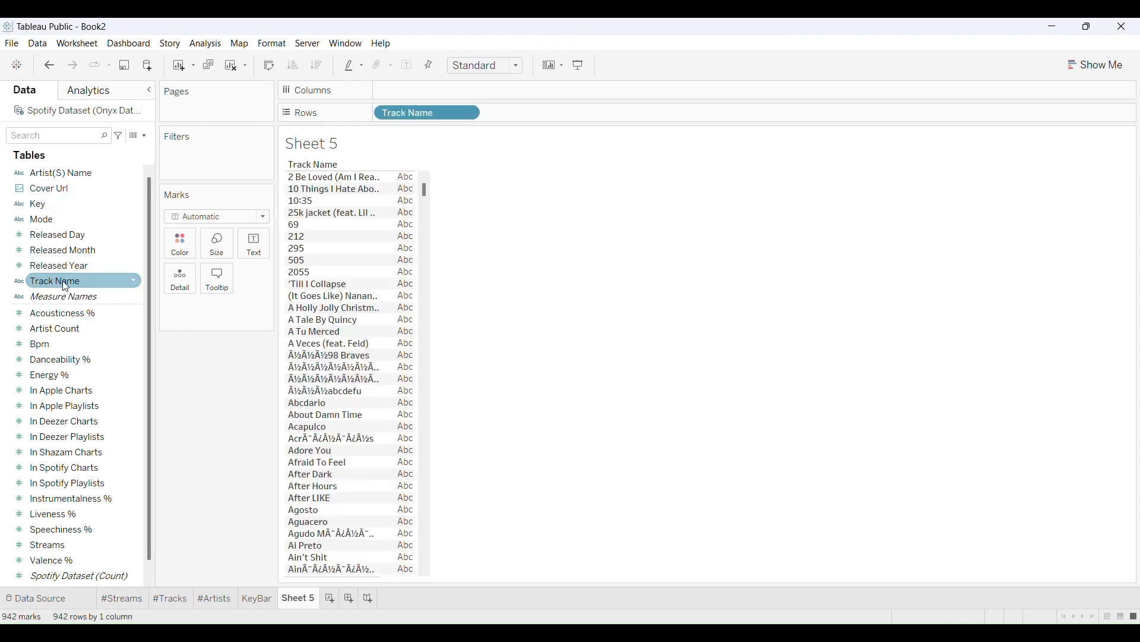
double_click(54, 174)
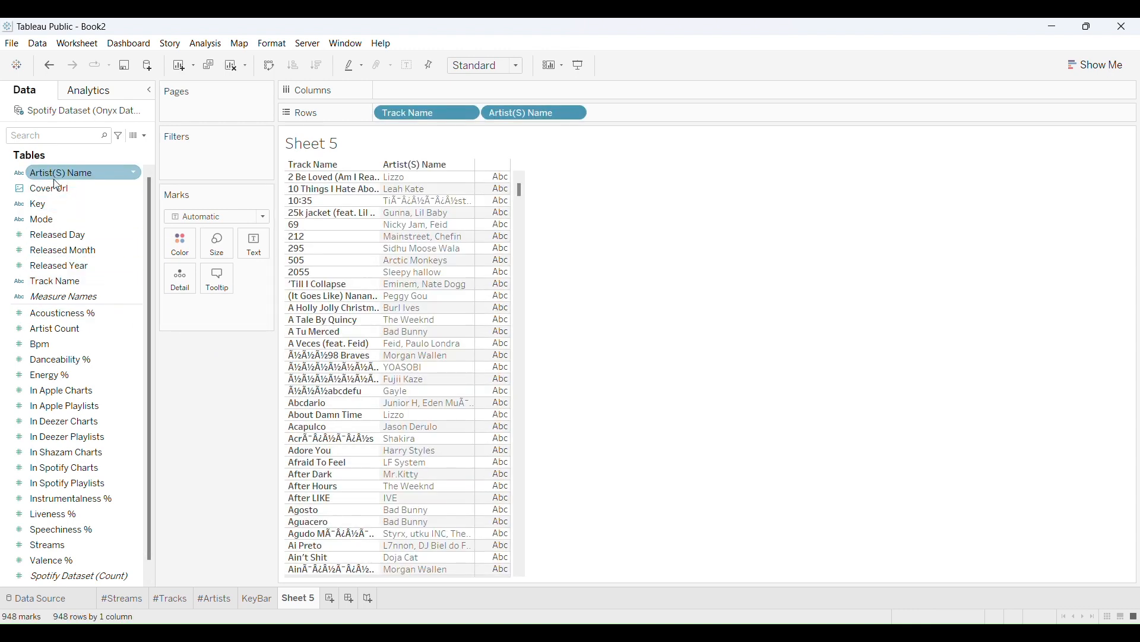
click(61, 548)
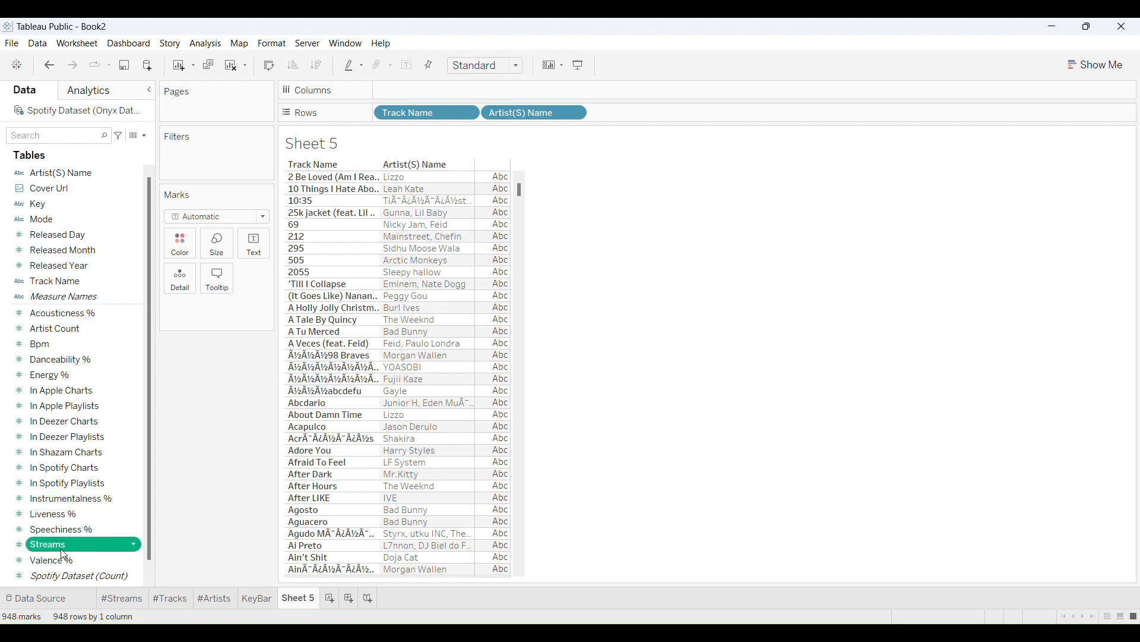
double_click(61, 548)
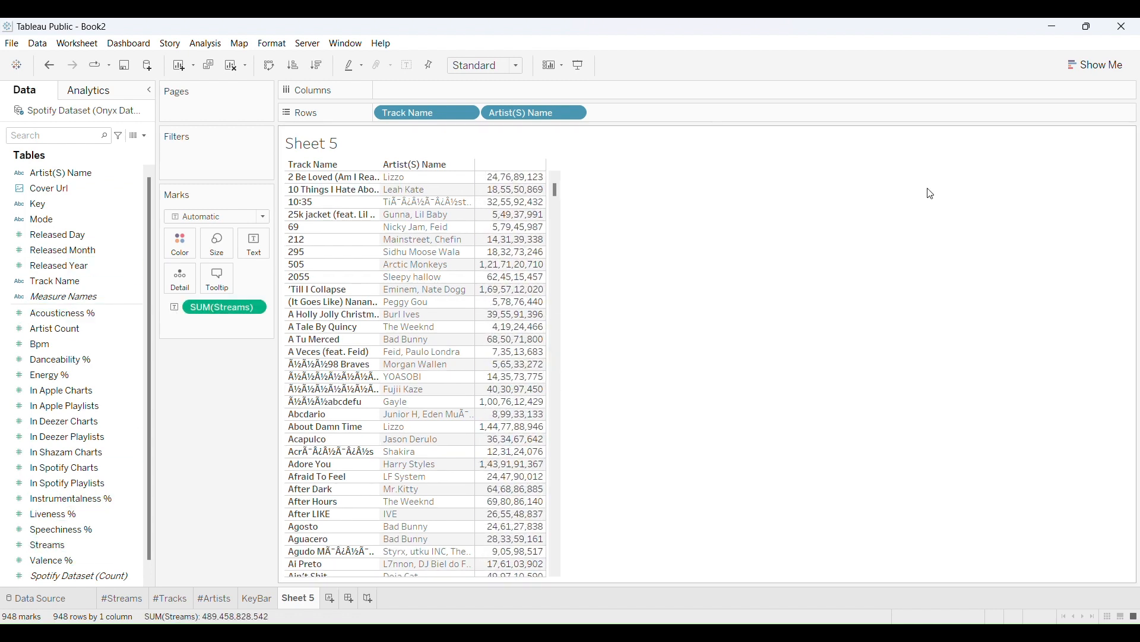
Convert the track and artist table into horizontal bars and sort the tracks in descending order by Streams.
click(1092, 67)
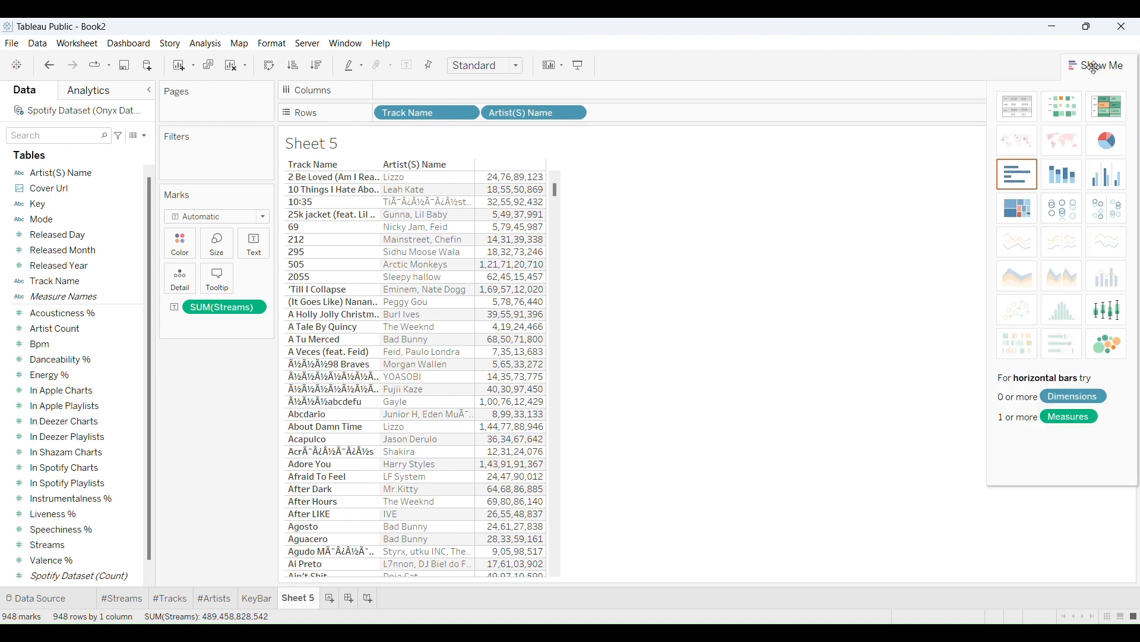
click(1017, 174)
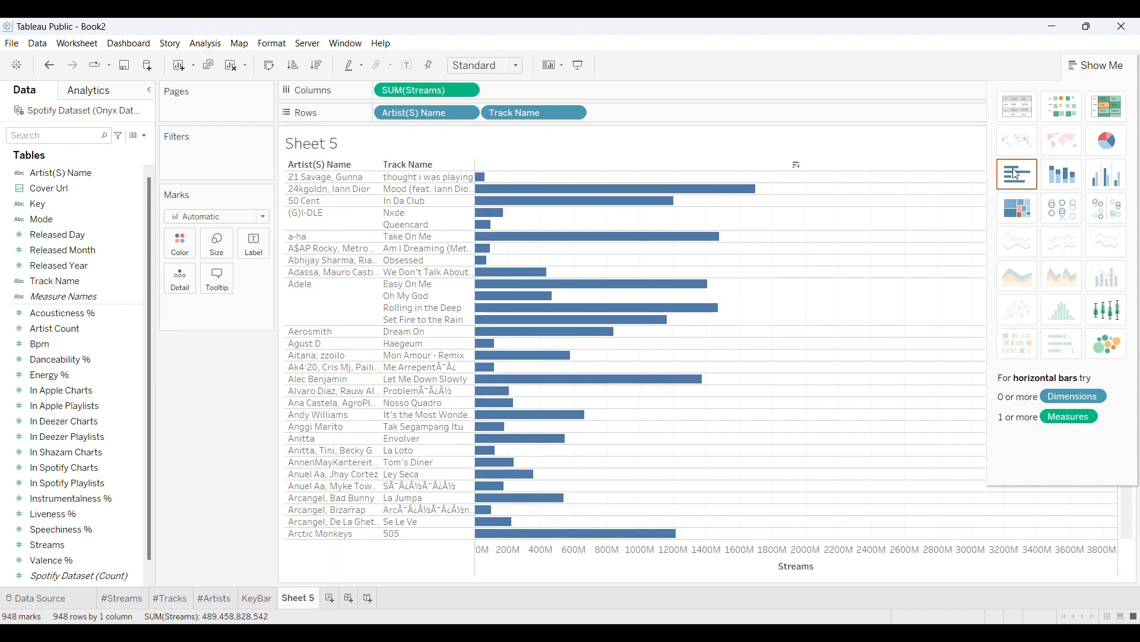
click(1093, 66)
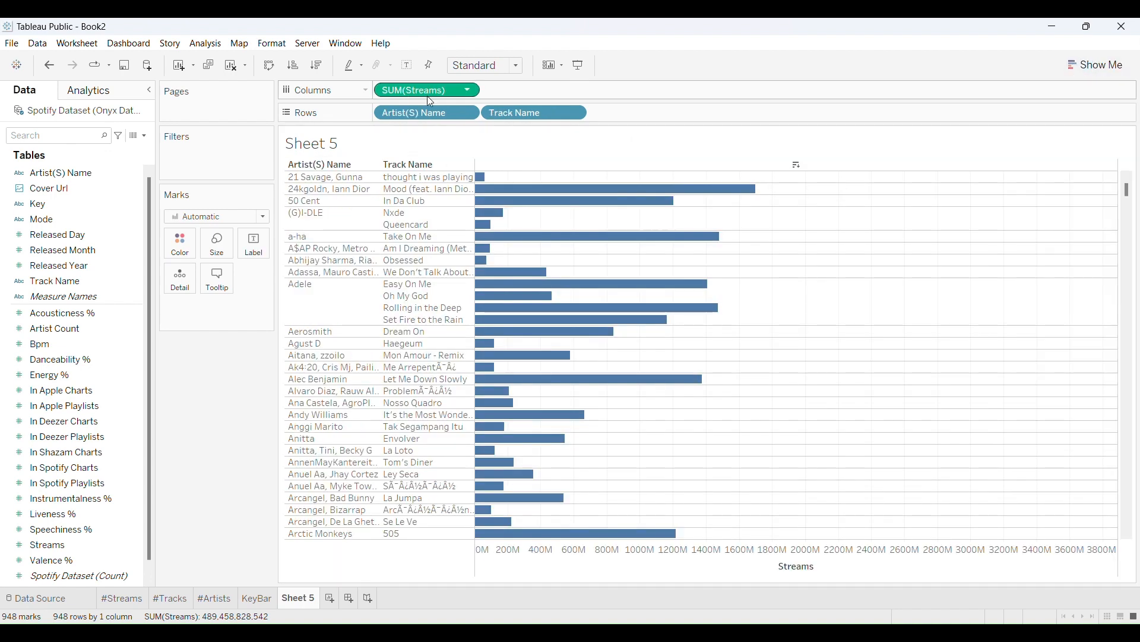
click(318, 65)
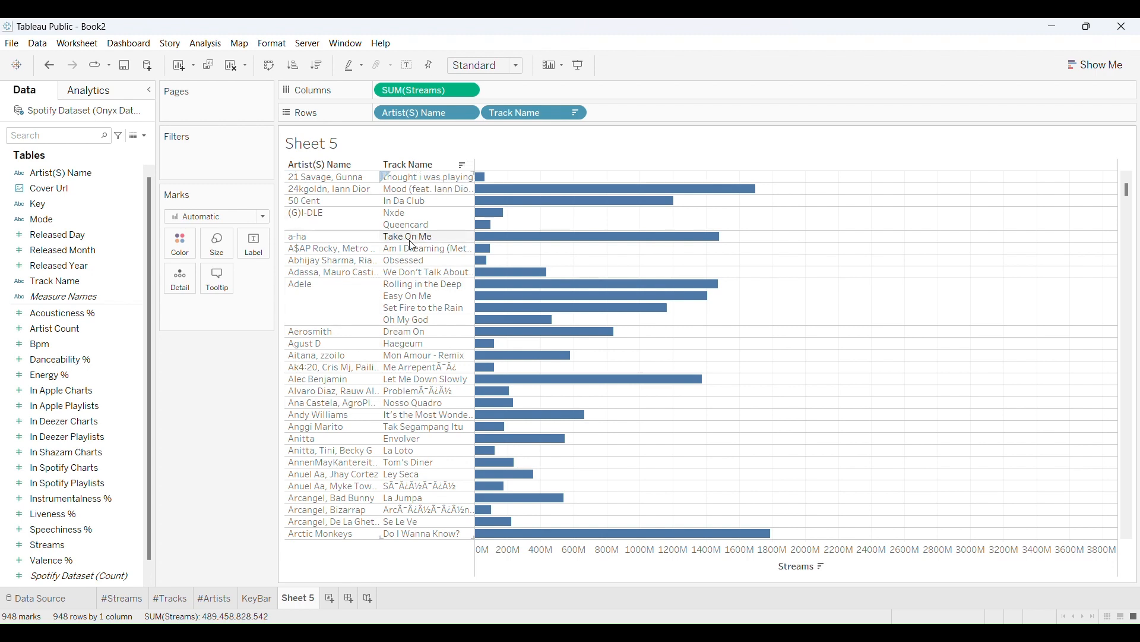
Place Track Name ahead of Artist(S) Name on rows and set the sheet's row divider pane border to None.
drag(536, 112, 380, 114)
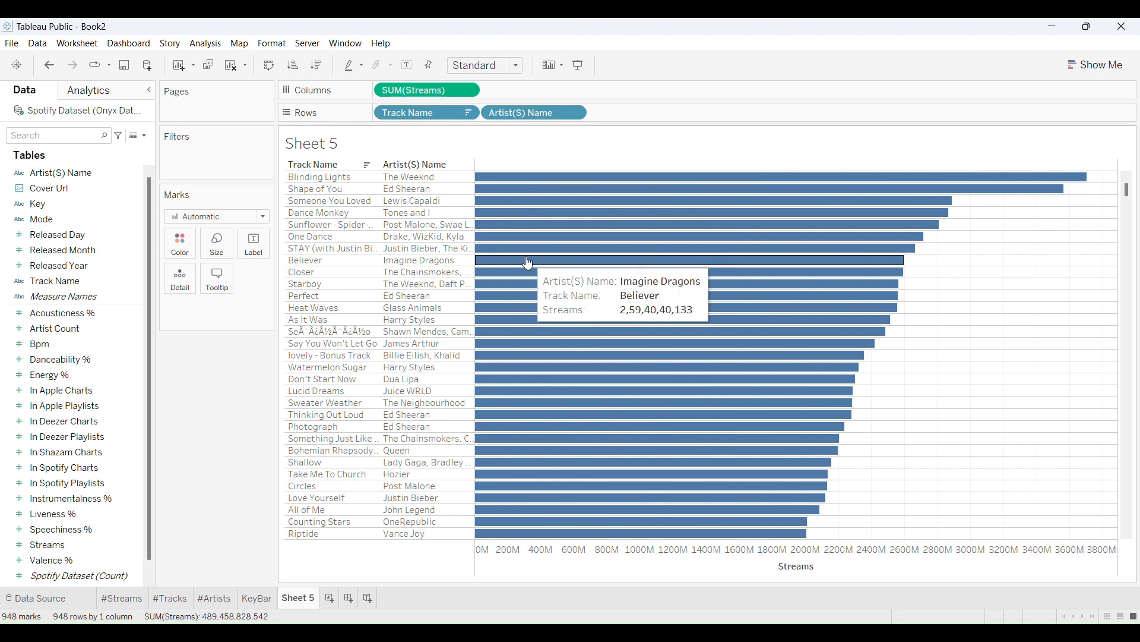
right_click(958, 322)
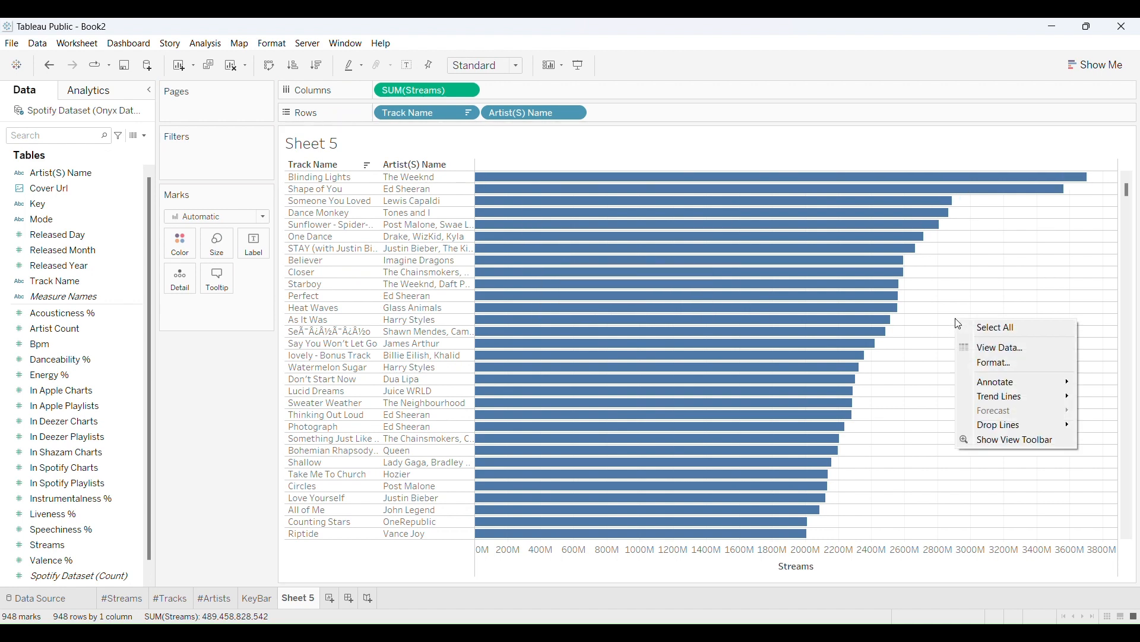
click(994, 365)
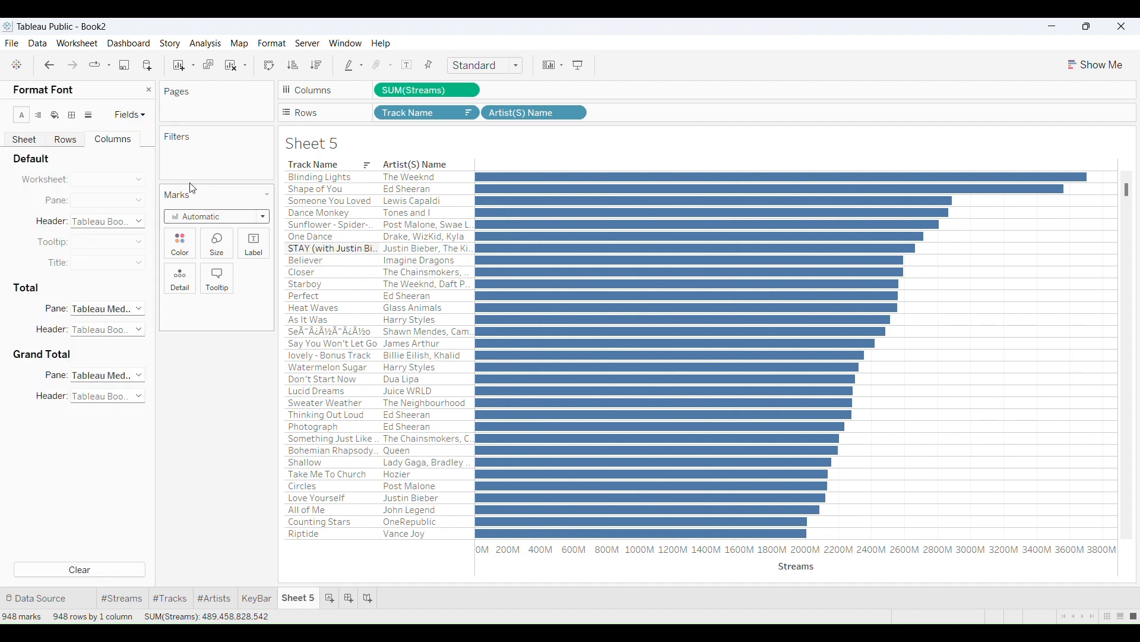
click(71, 121)
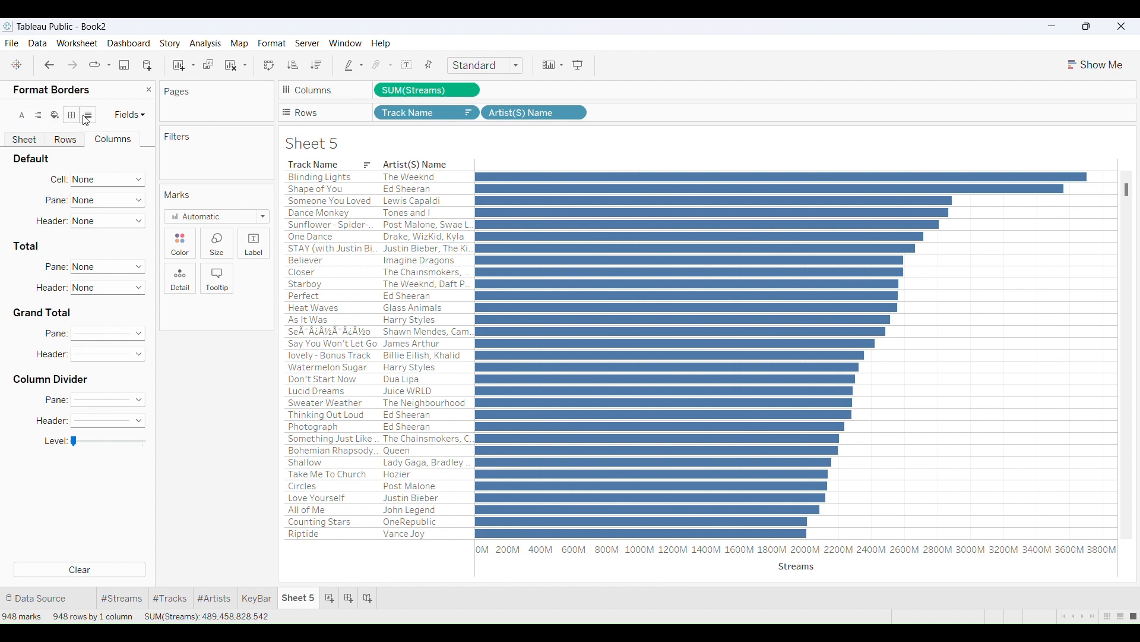
click(27, 137)
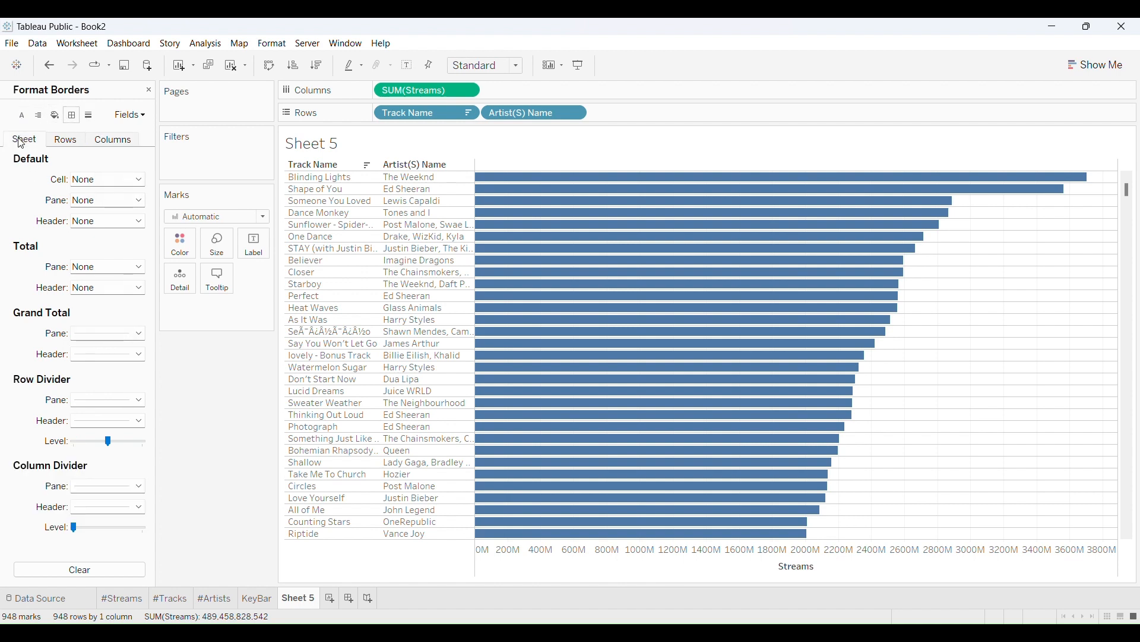
click(139, 401)
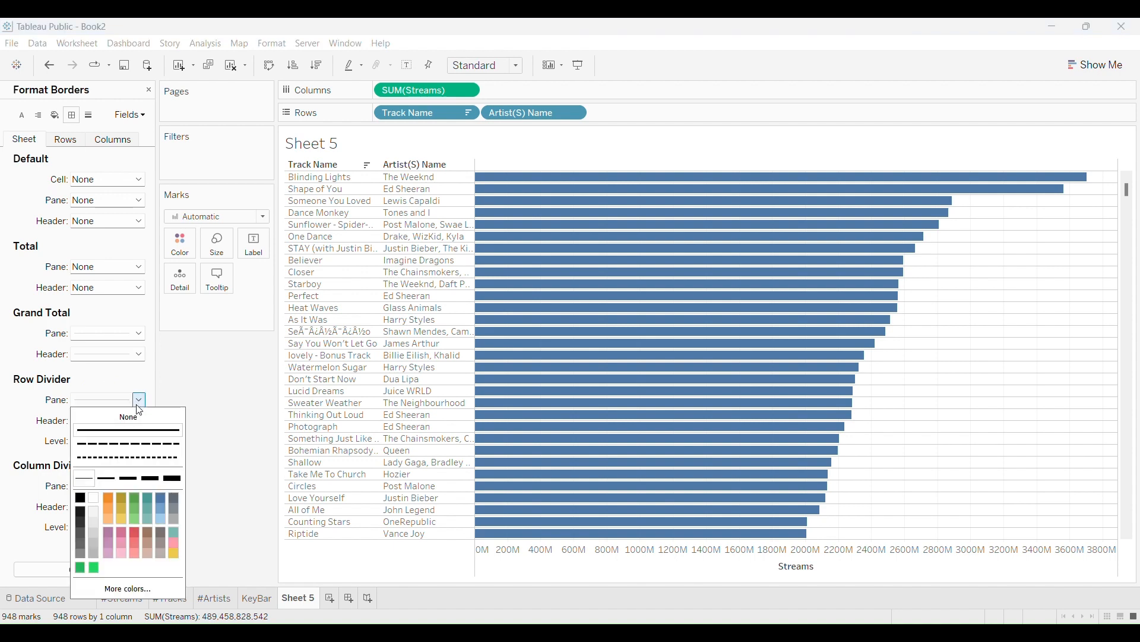
click(125, 419)
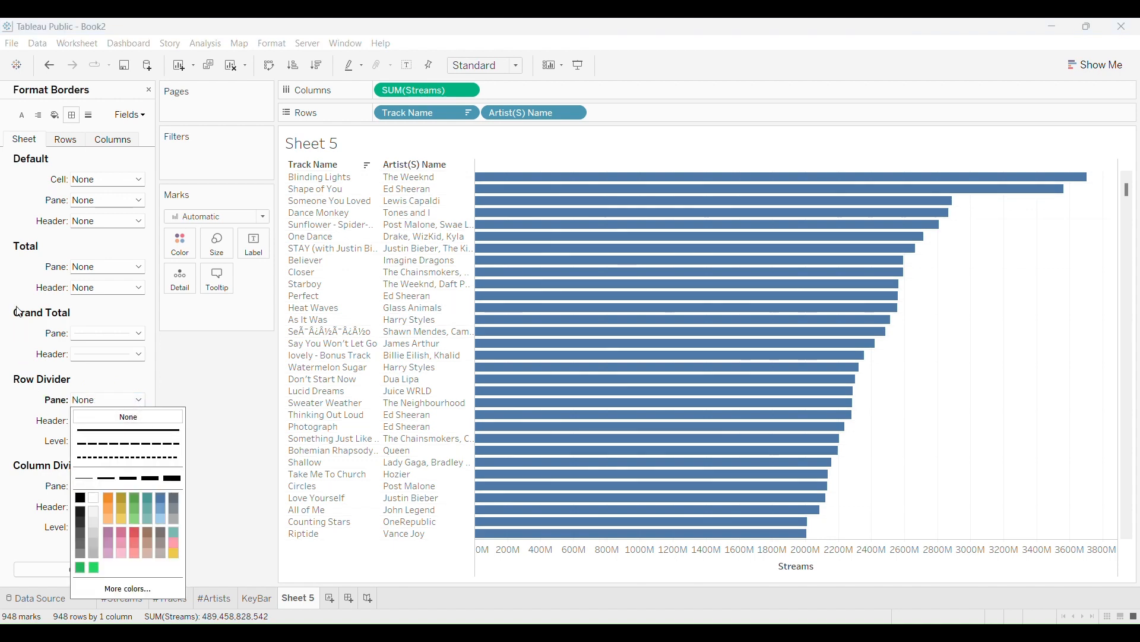
Remove the column grid lines from the track streams bar chart.
click(88, 116)
click(88, 117)
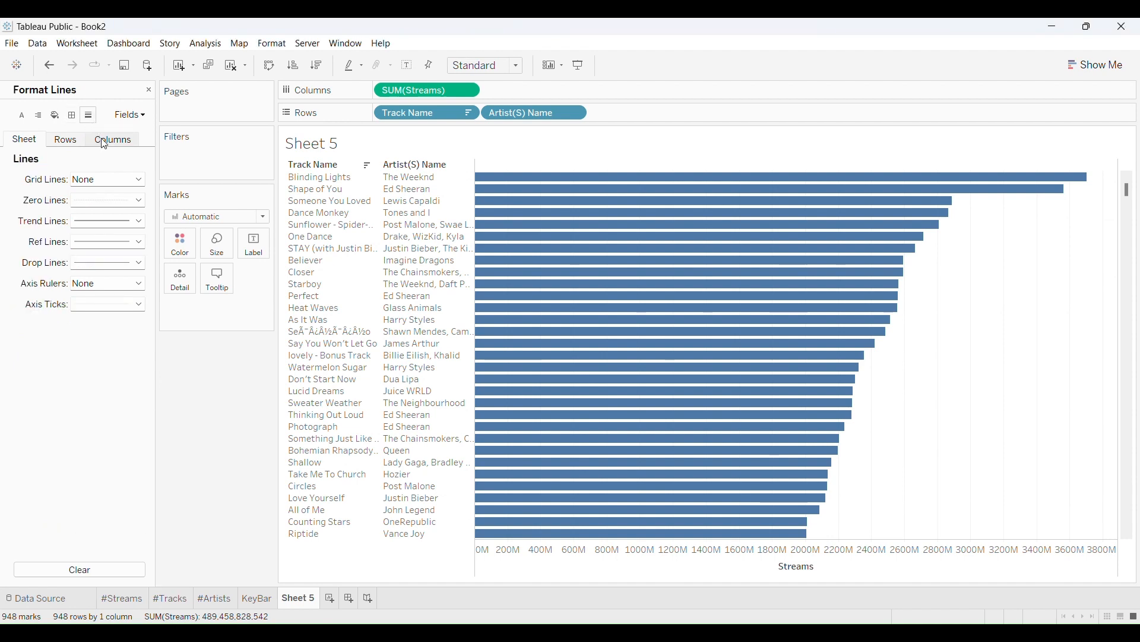
click(96, 151)
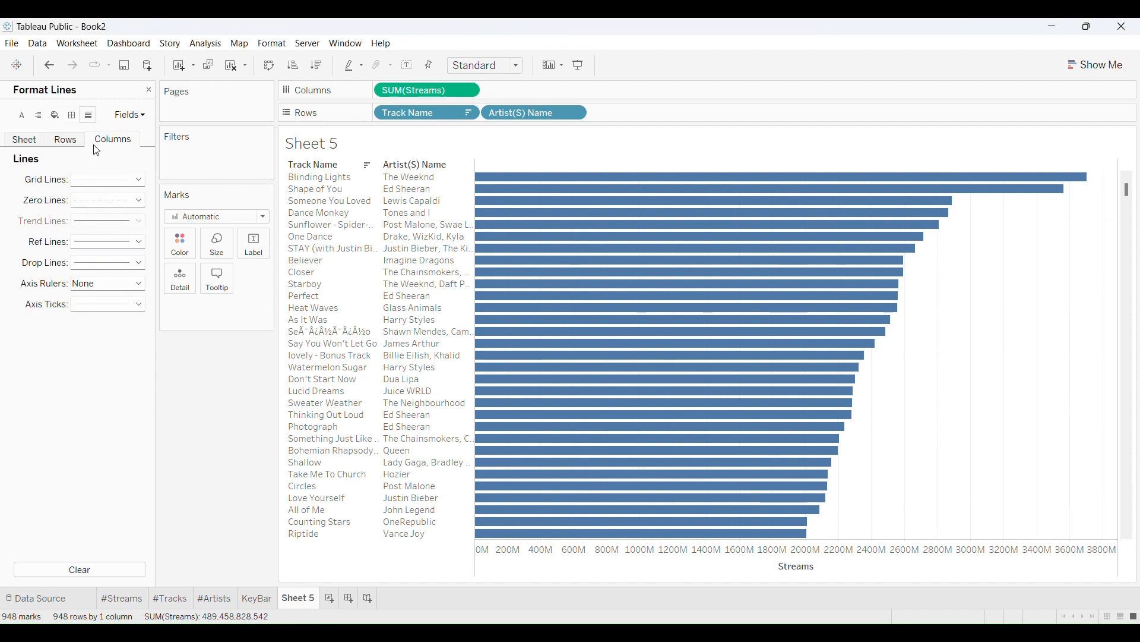
click(97, 181)
click(116, 196)
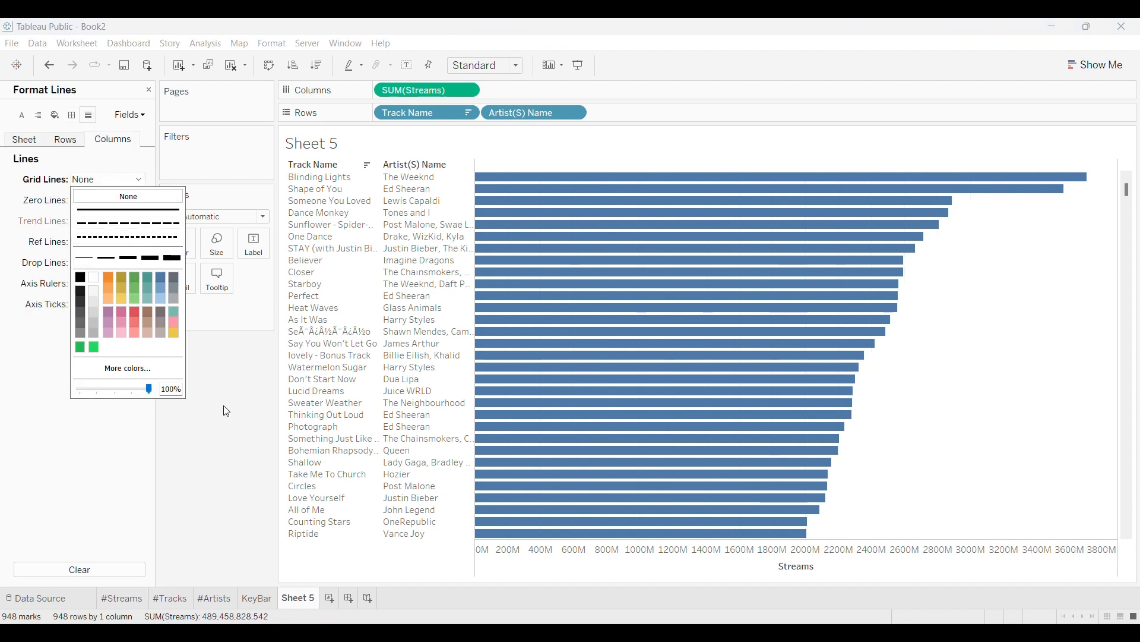
click(227, 499)
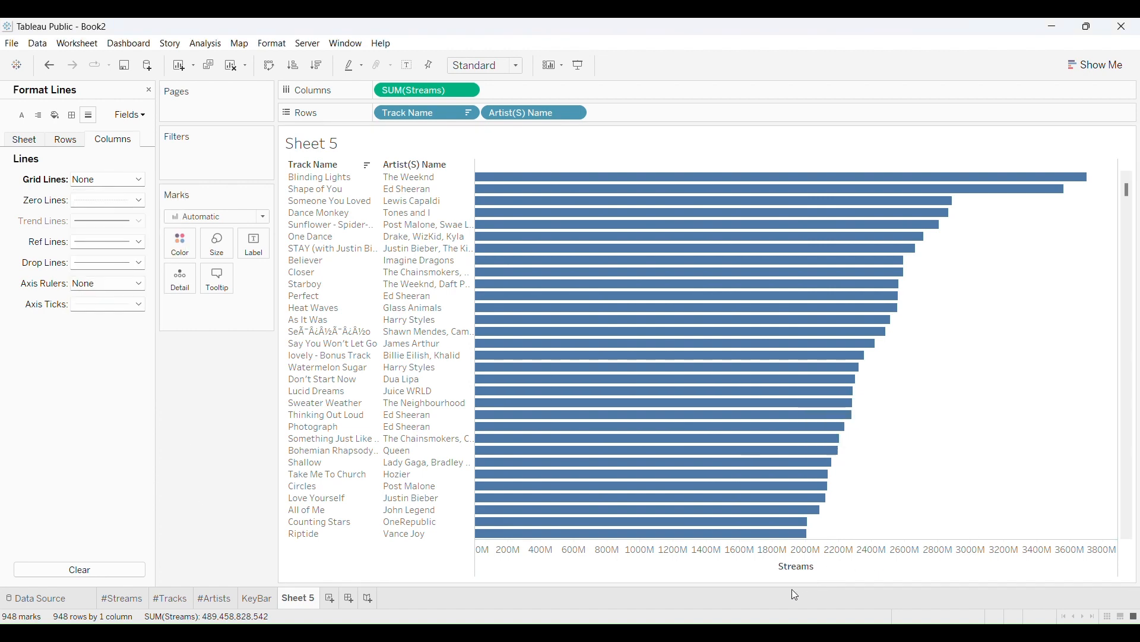
Turn on mark labels for the streams bars and increase the row height so the labels fit.
click(407, 64)
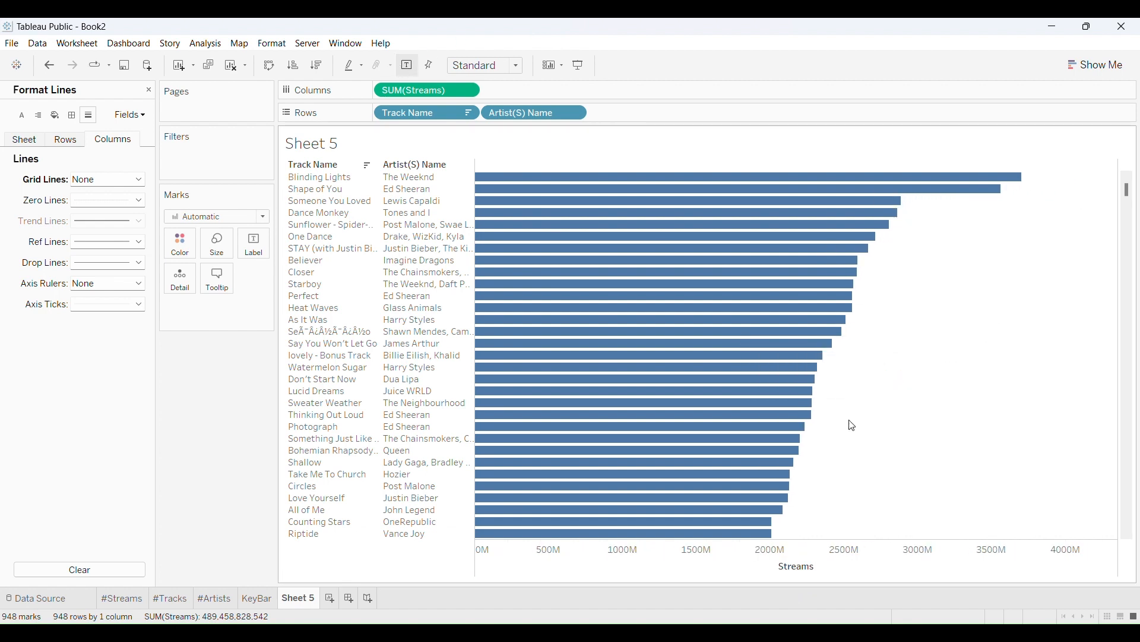
right_click(675, 564)
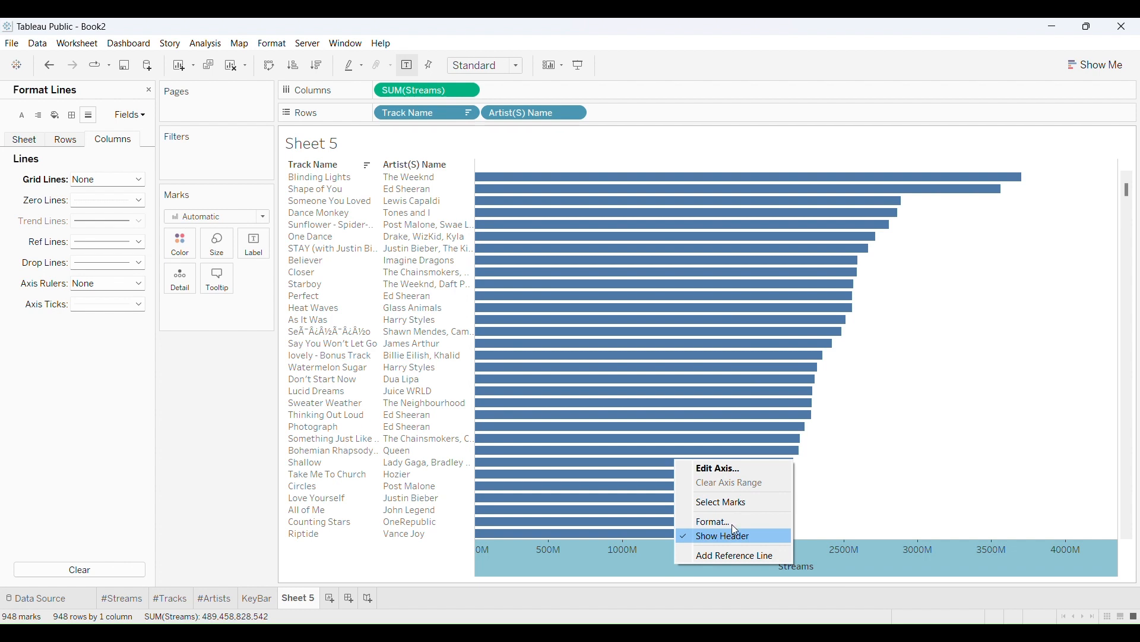
click(944, 453)
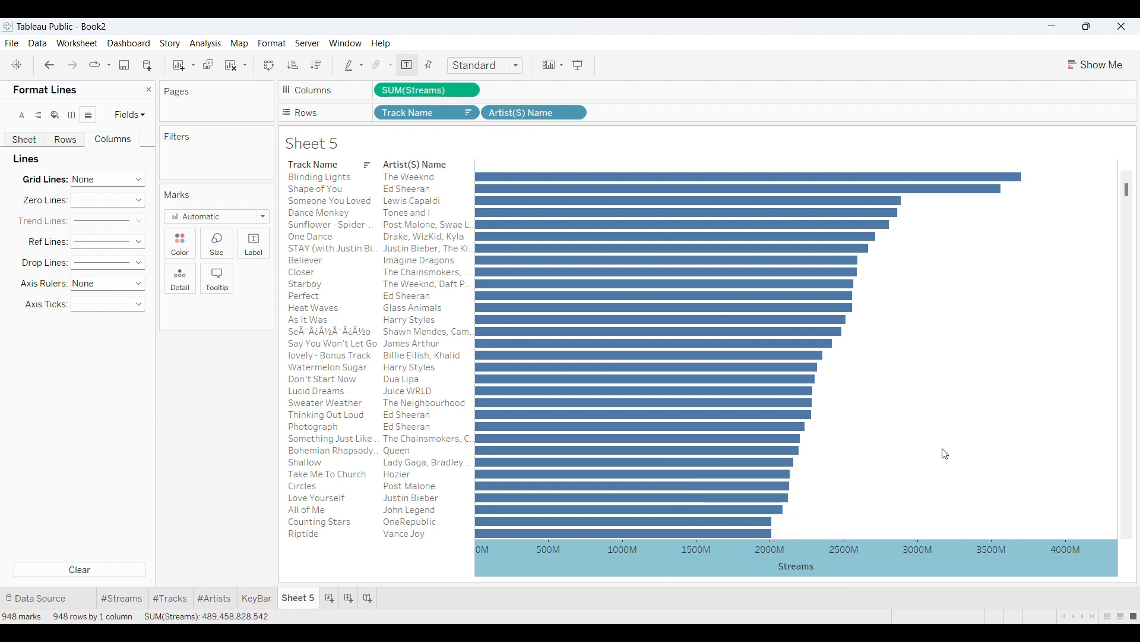
click(149, 91)
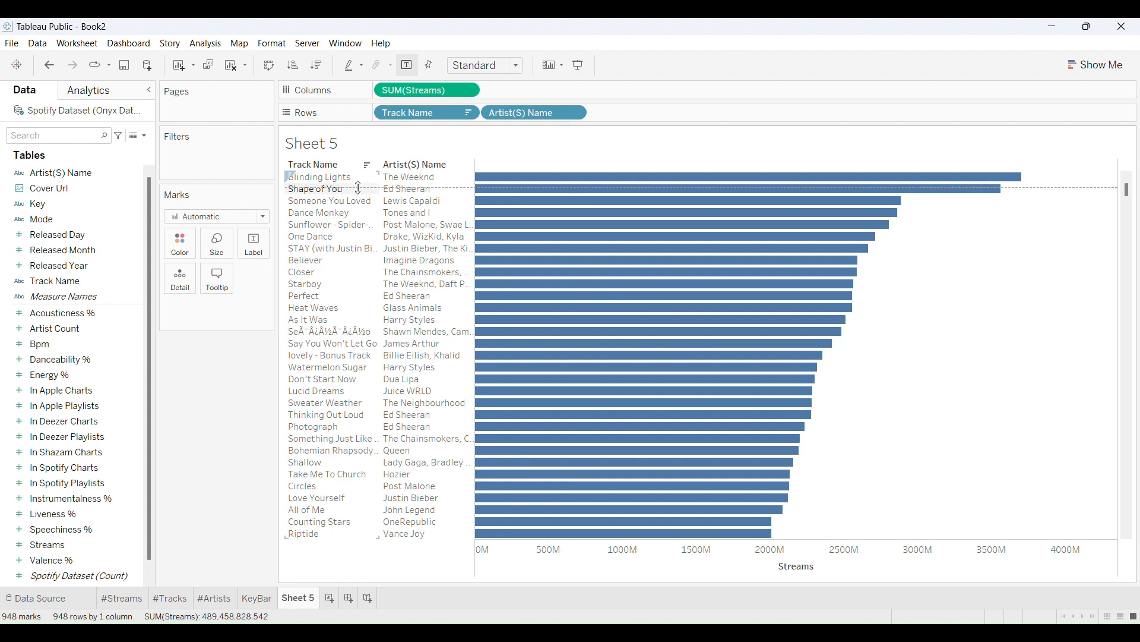
drag(359, 183, 358, 189)
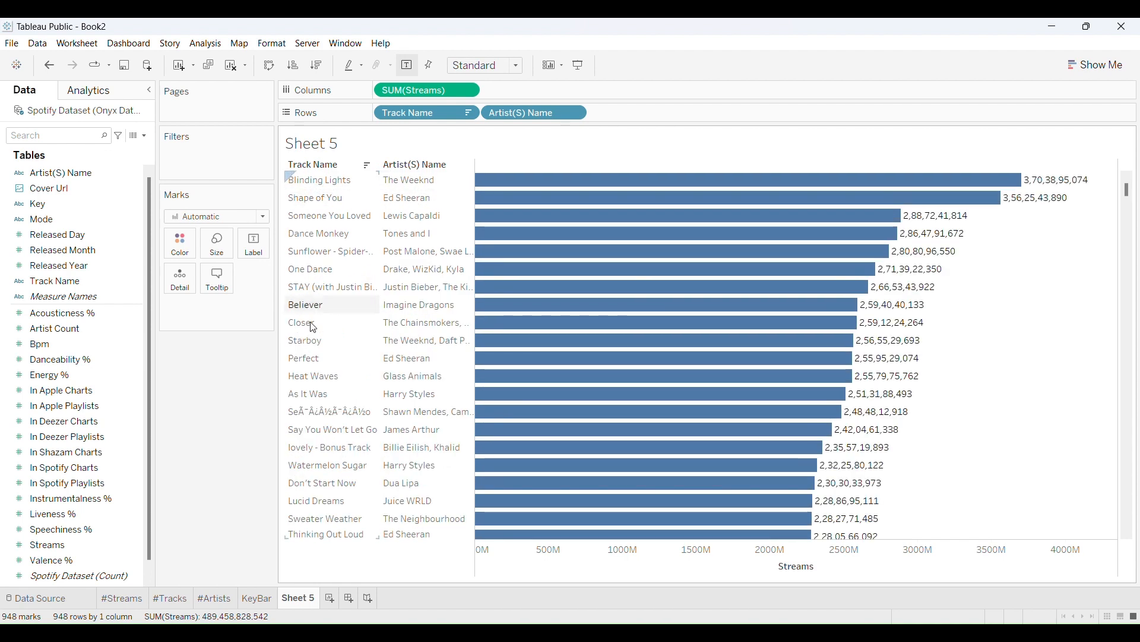
Format the Streams axis numbers as Number (Custom) with two decimal places and display units in Billions (B).
right_click(419, 90)
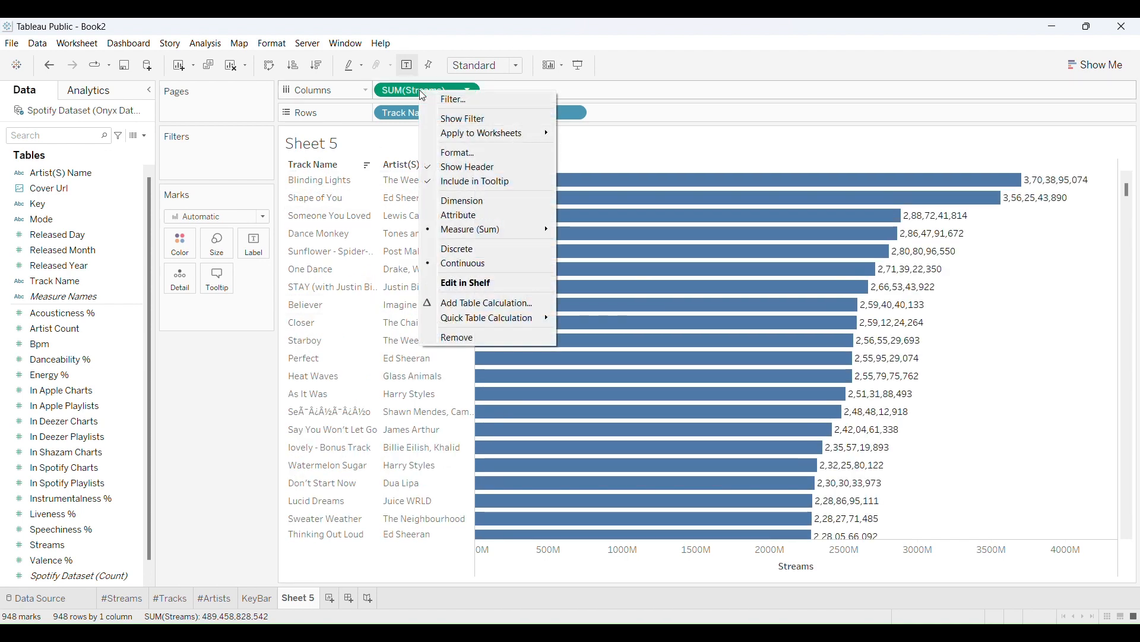
click(463, 155)
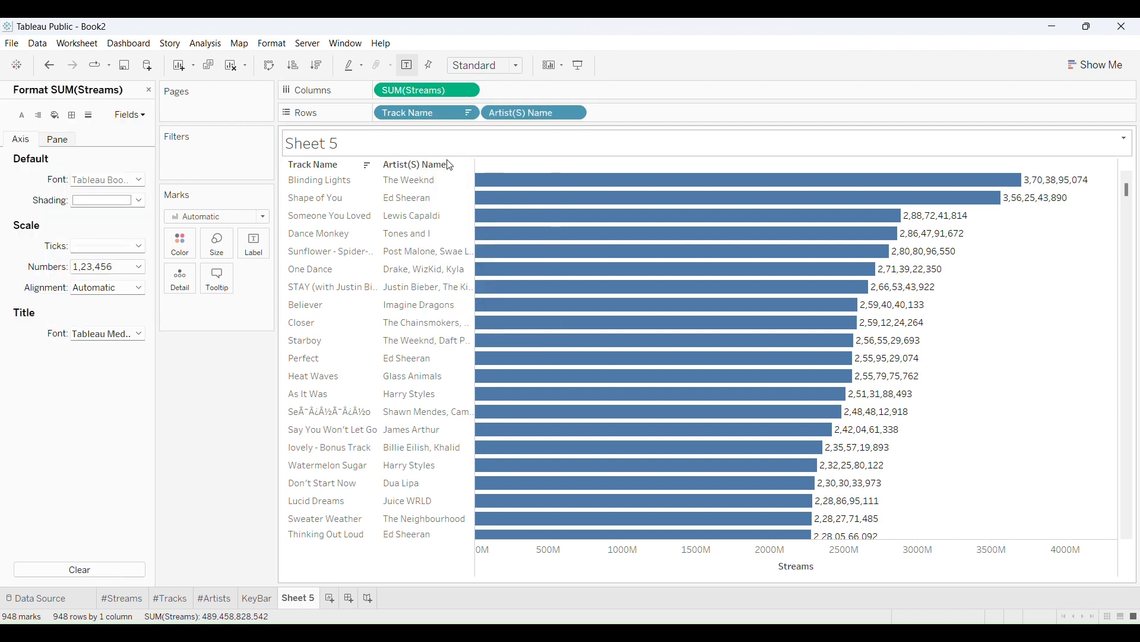
click(118, 274)
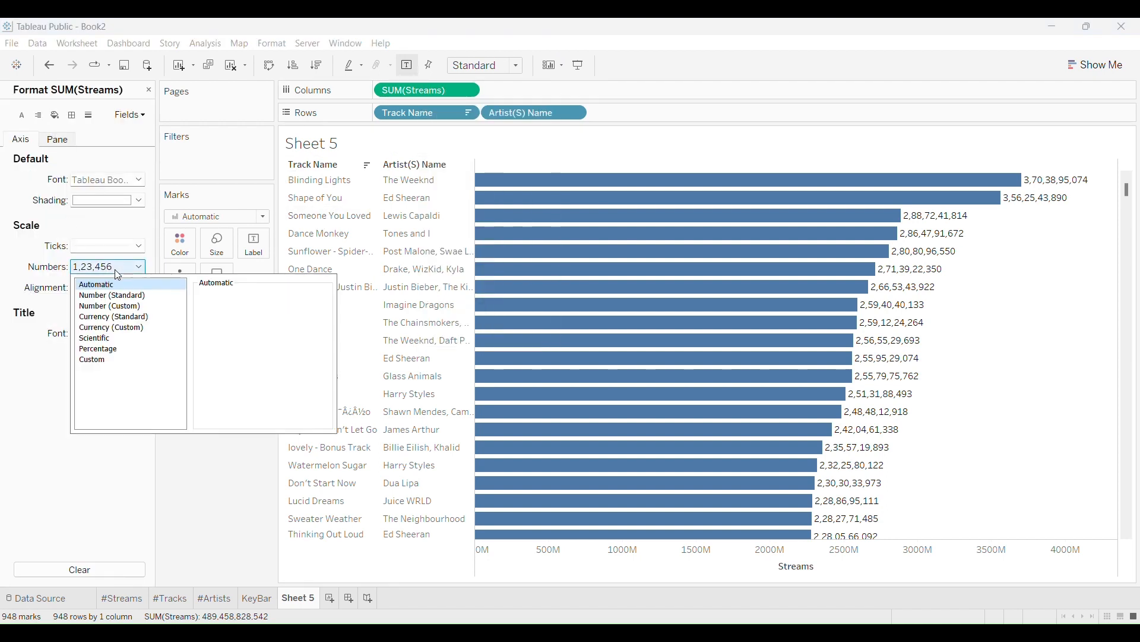
click(110, 306)
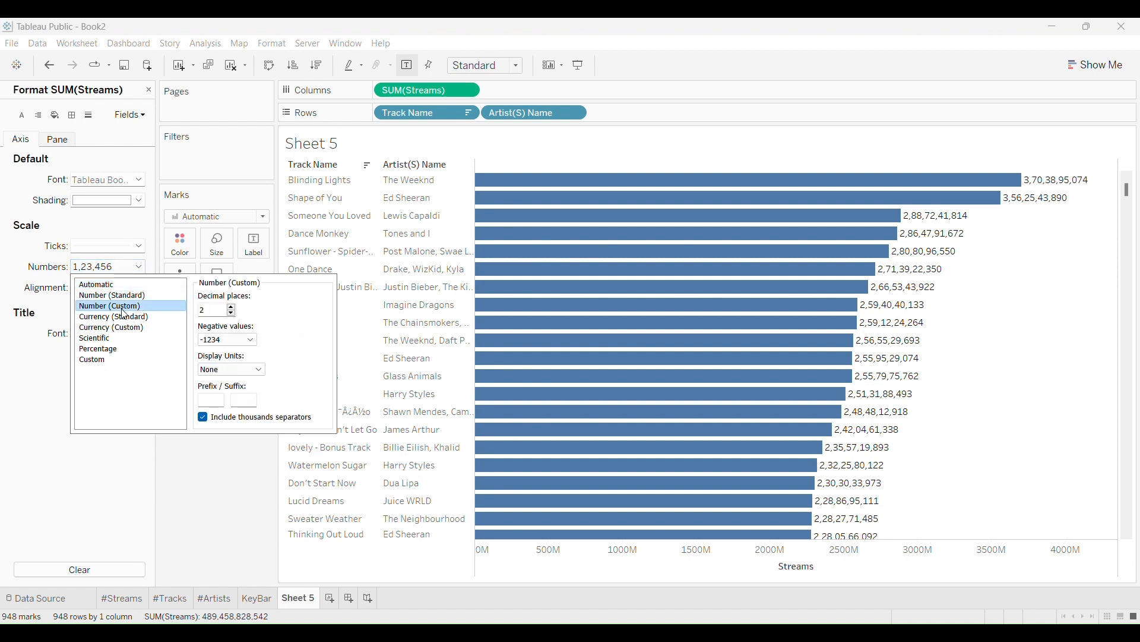
click(250, 373)
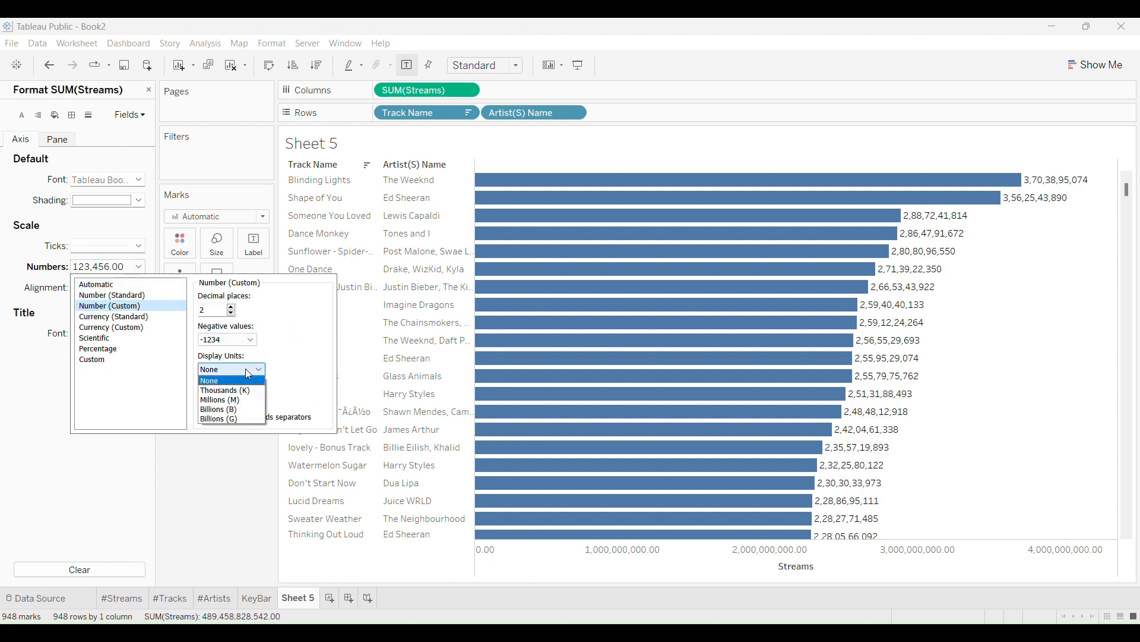
click(231, 408)
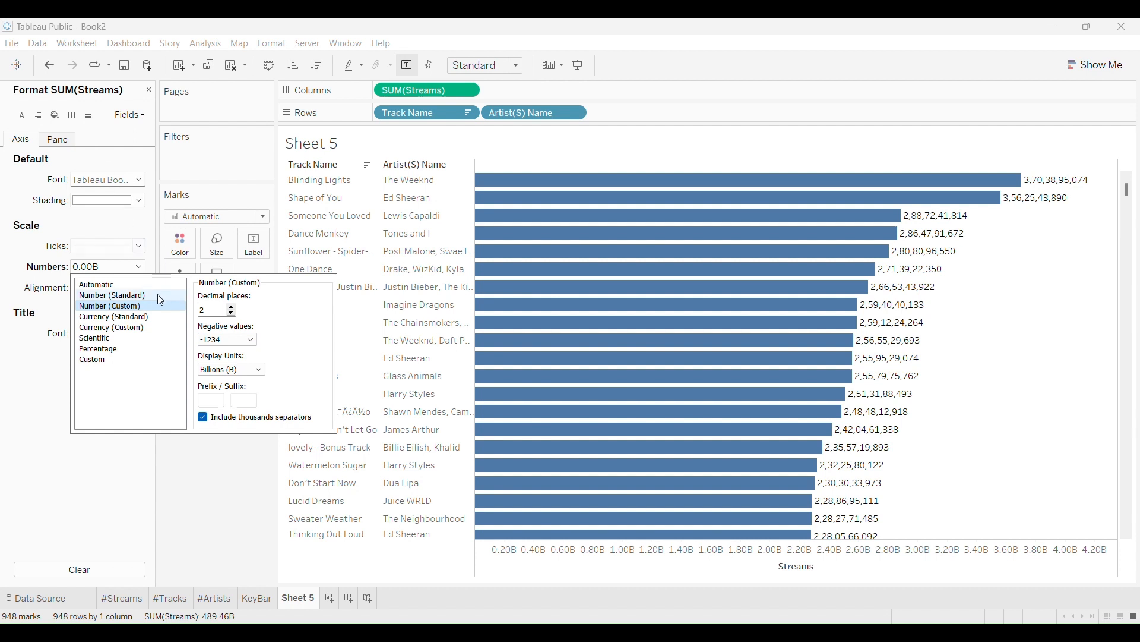
Format the pane's Streams labels as Number (Custom) with two decimal places in Billions (B).
click(64, 142)
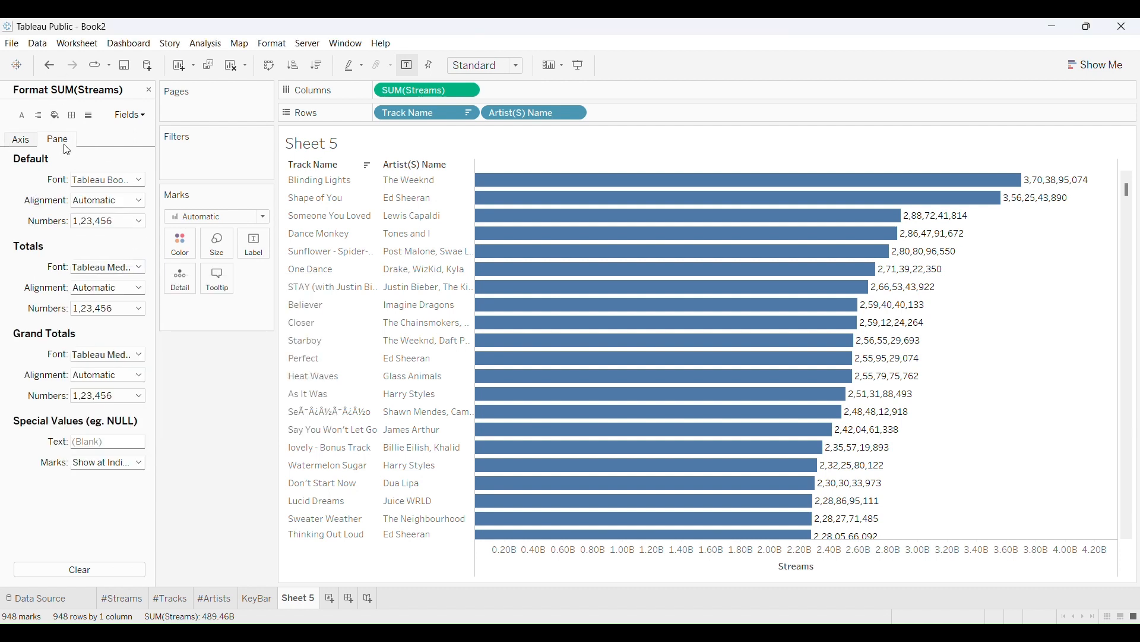
click(108, 222)
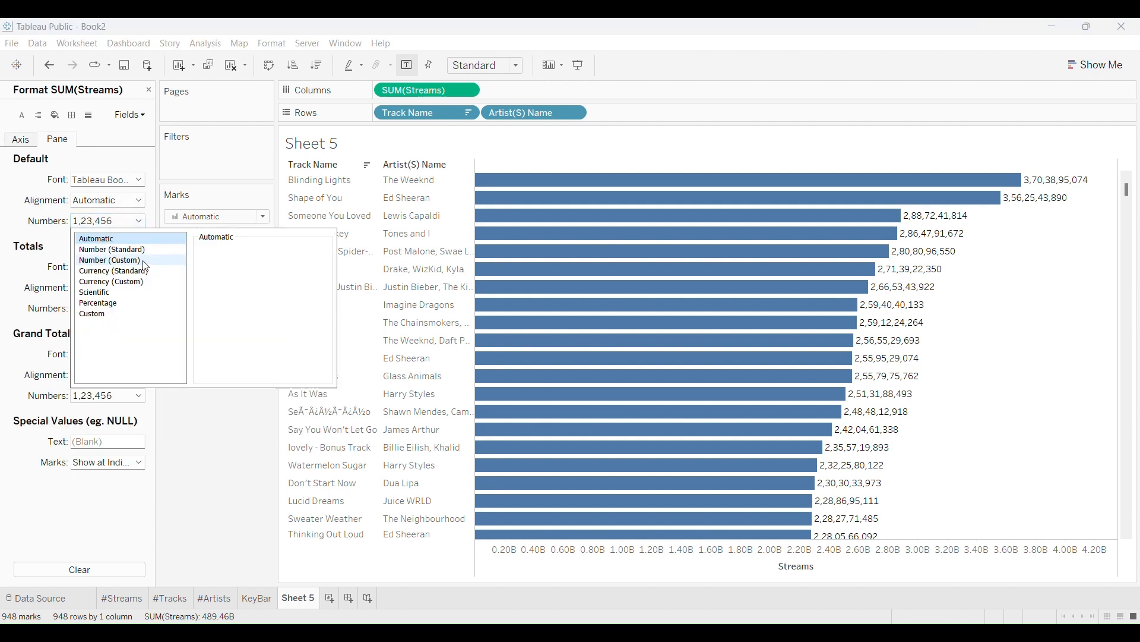
click(141, 260)
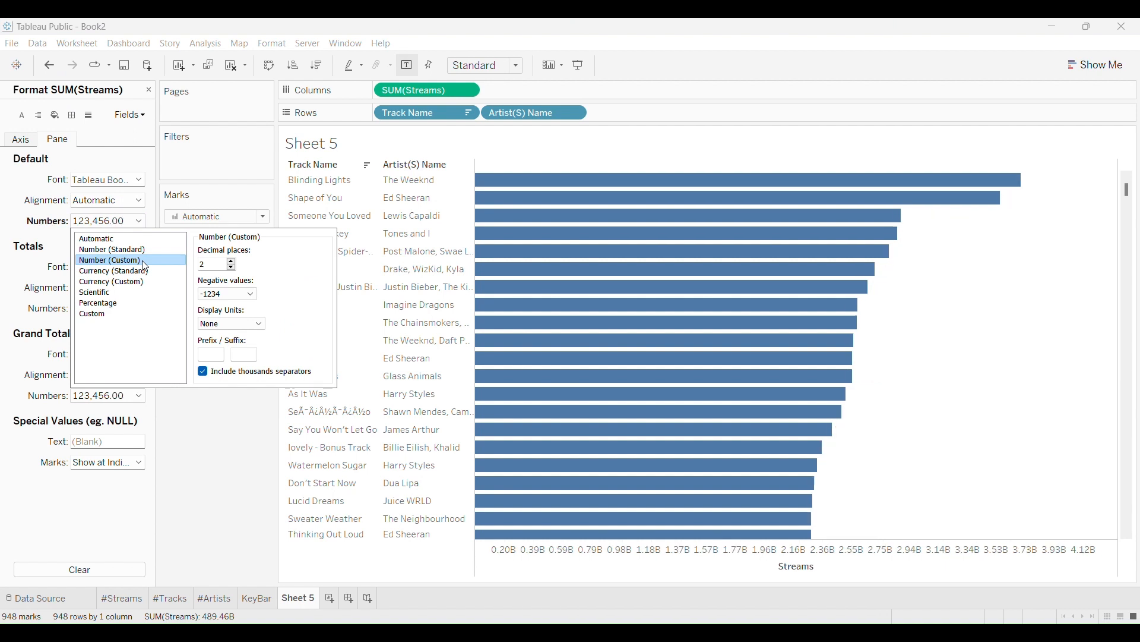
click(226, 324)
click(224, 369)
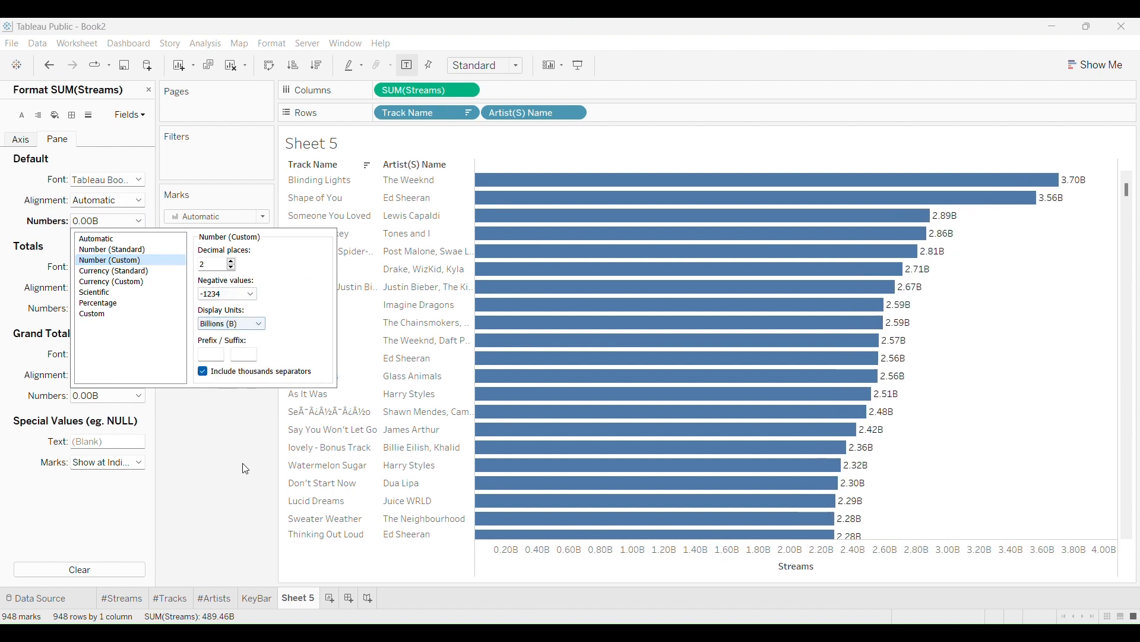
click(247, 486)
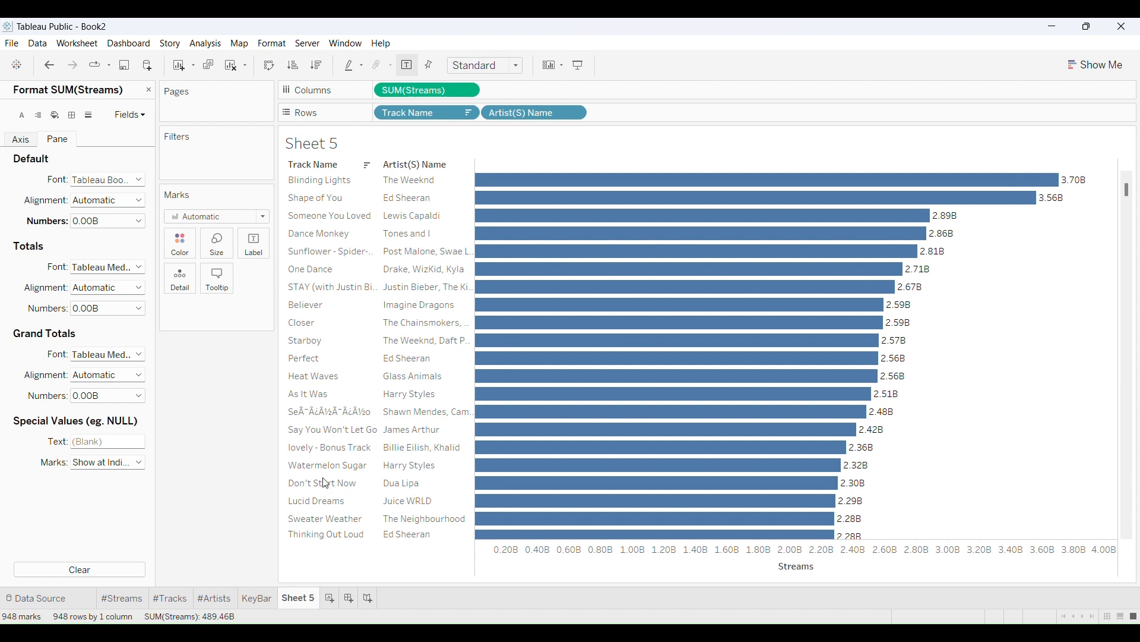
Rename the Sheet 5 worksheet as "TrackMetrics".
double_click(302, 598)
text(TrackMetrics)
key(Return)
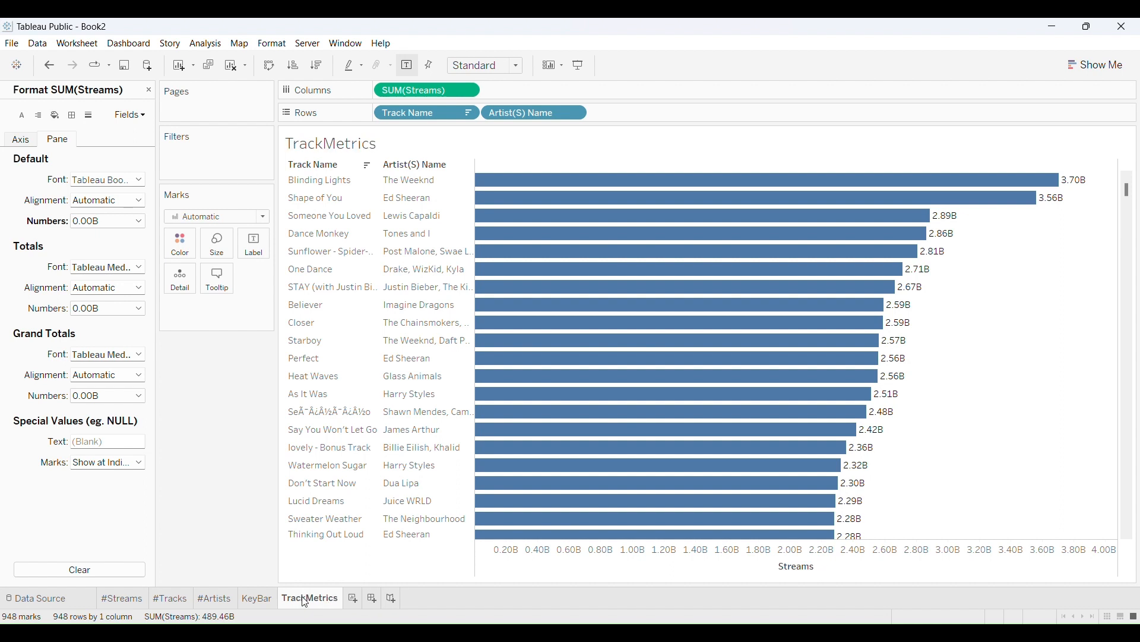
Create a new worksheet listing Track Name in rows with Acousticness %, Bpm, Danceability % and Energy % as measures.
click(352, 598)
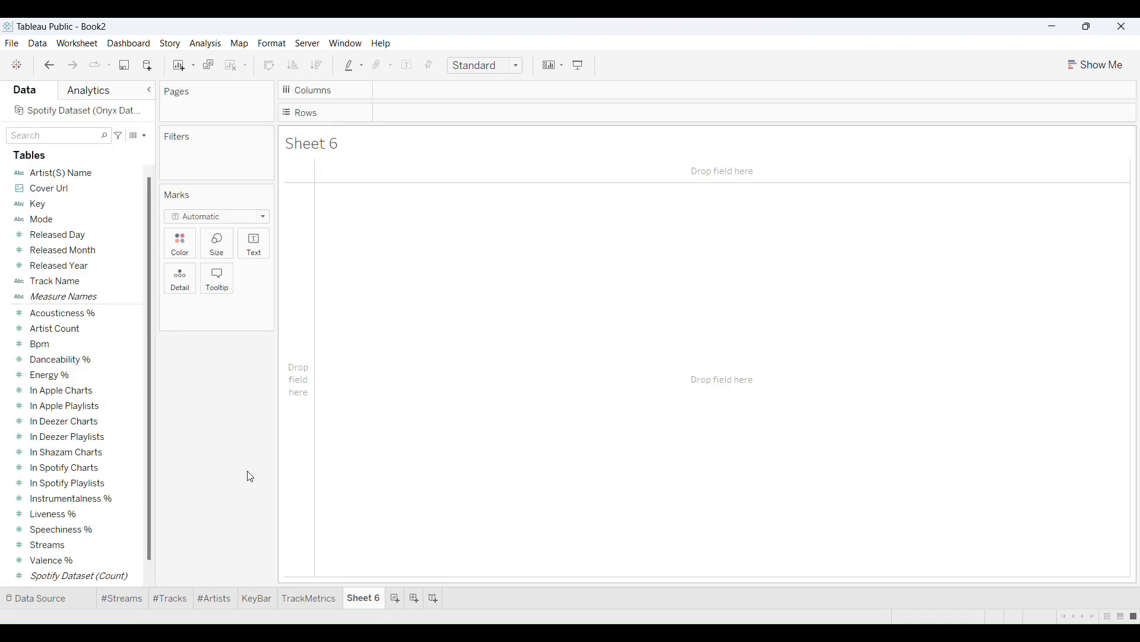
click(122, 311)
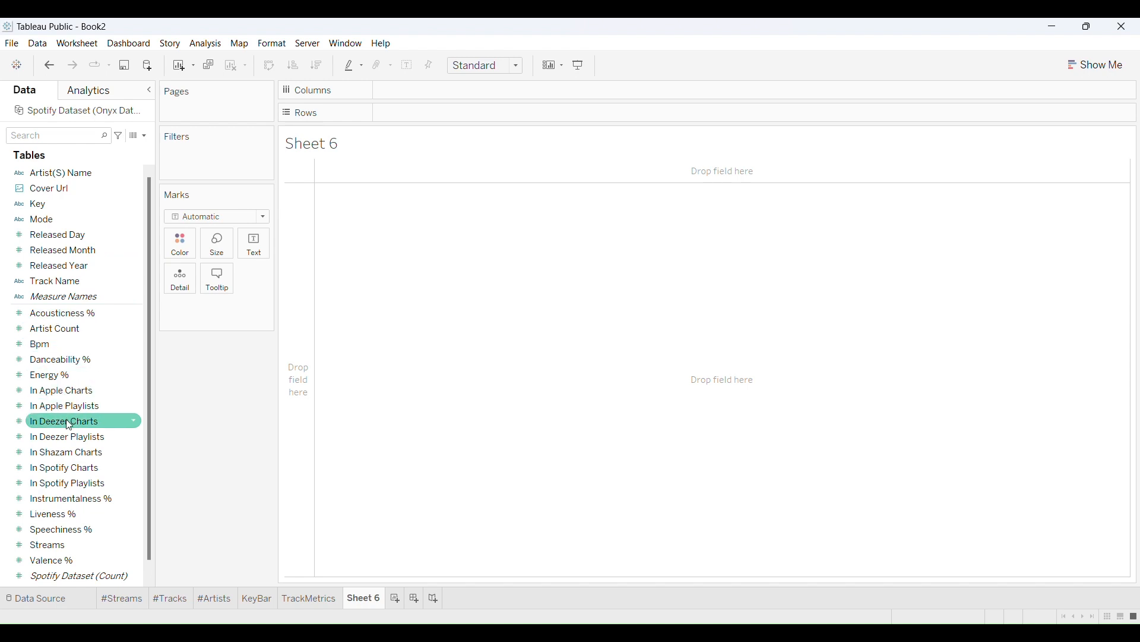
double_click(51, 286)
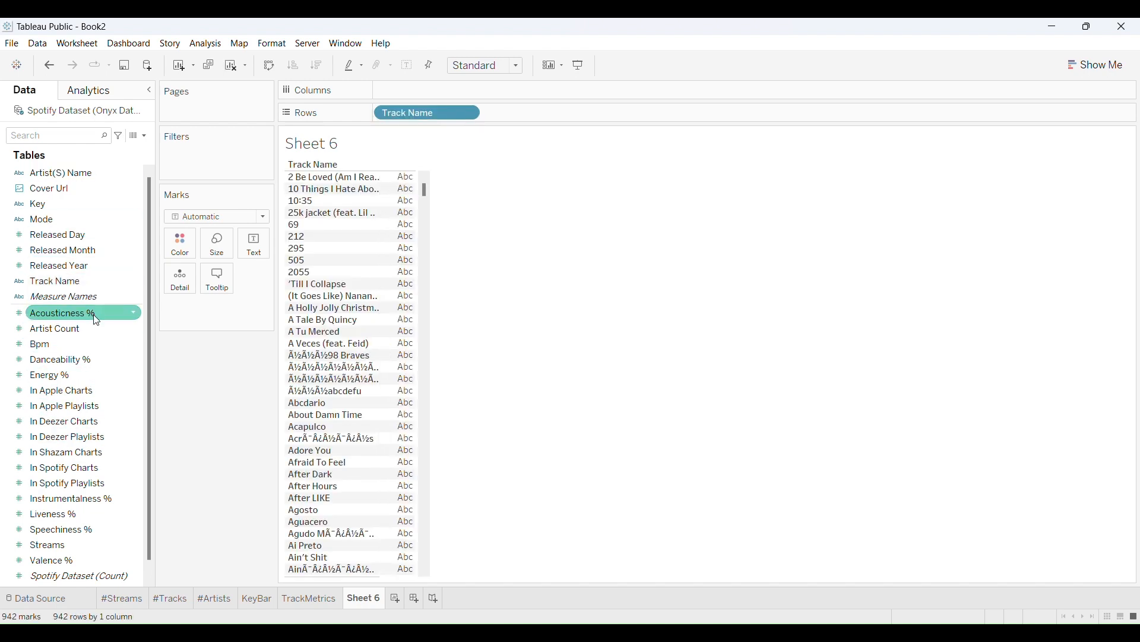
double_click(79, 322)
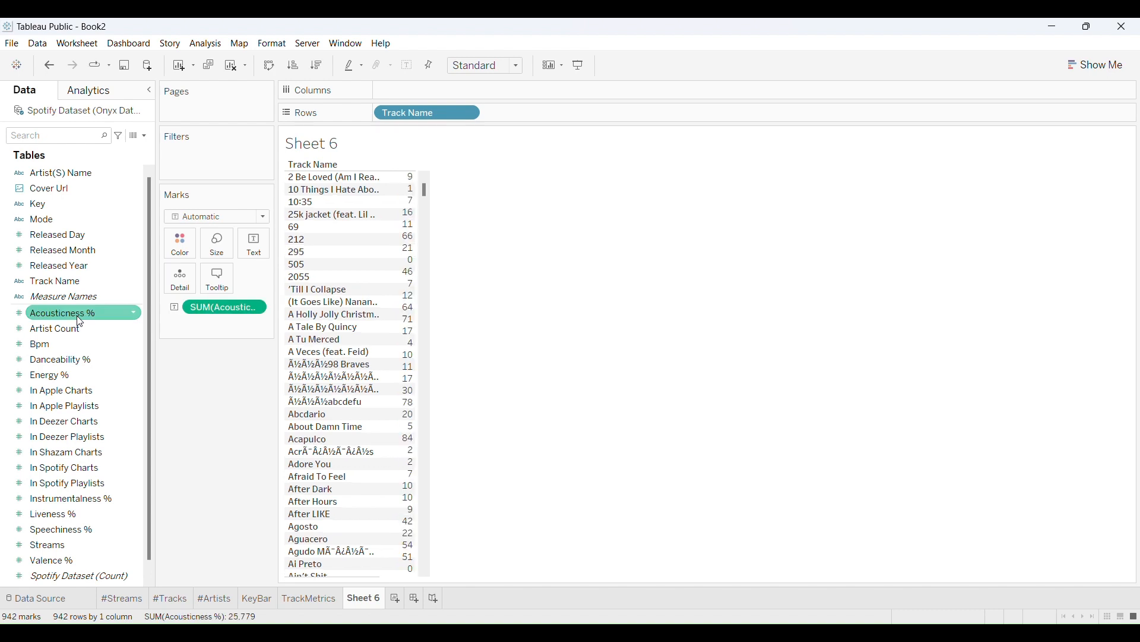
double_click(59, 344)
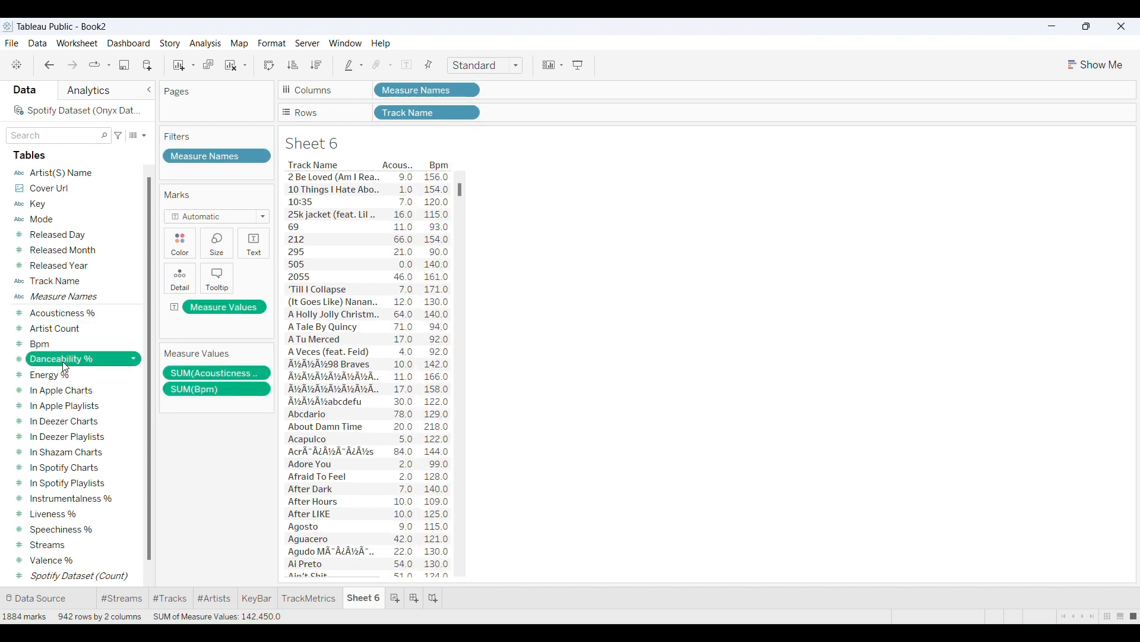
double_click(64, 360)
double_click(59, 375)
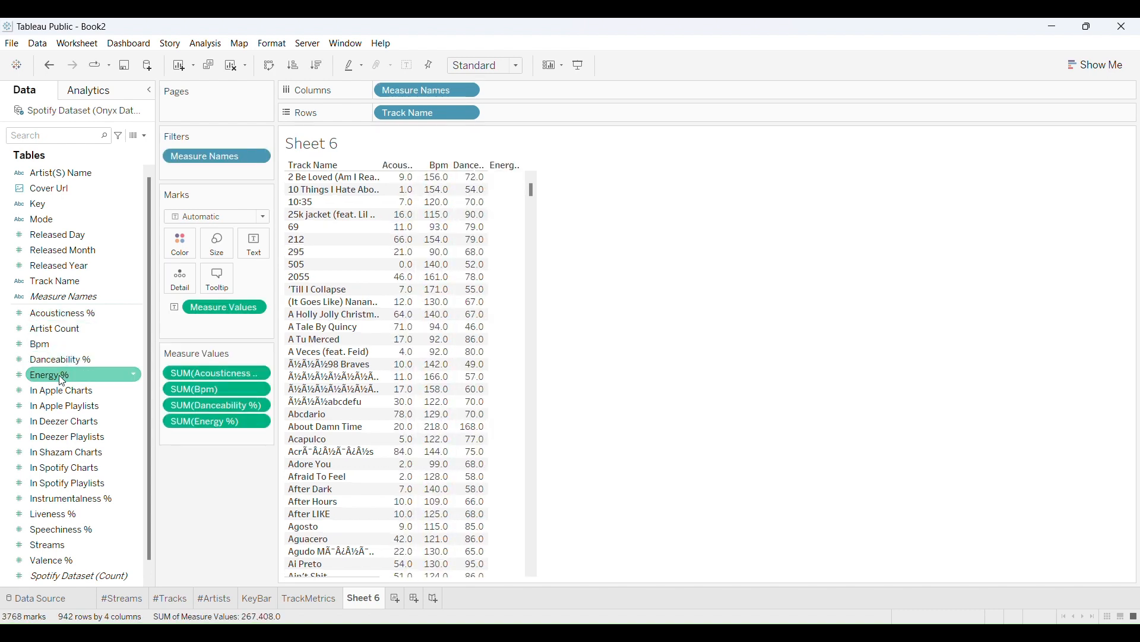
Add the Instrumentalness %, Liveness %, Speechiness % and Valence % measures to the track table.
double_click(74, 499)
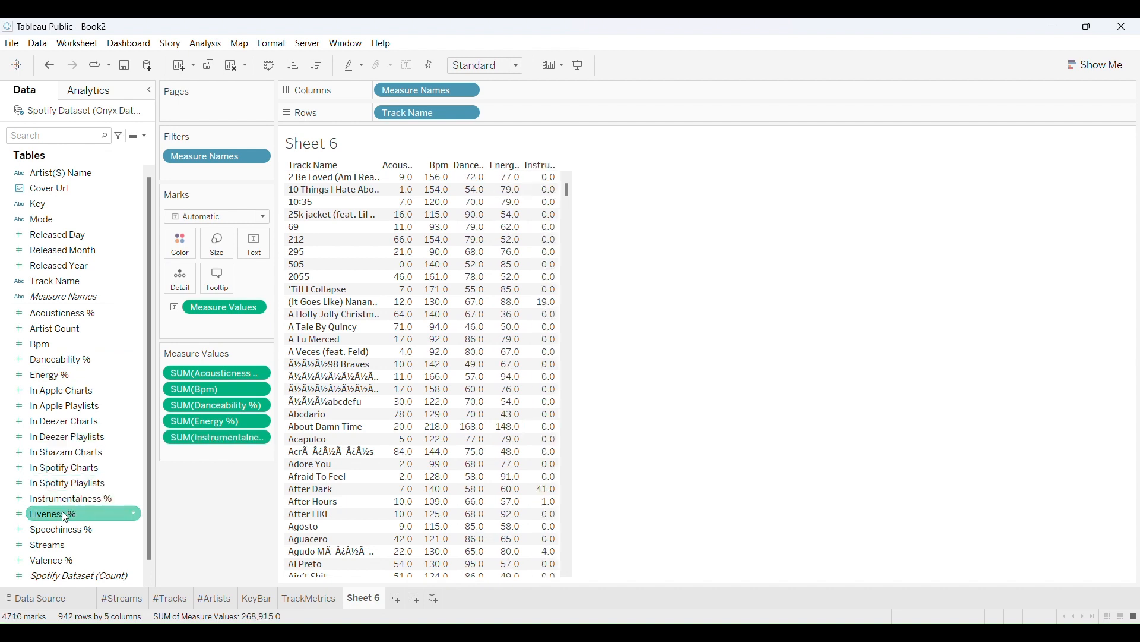
double_click(62, 511)
double_click(69, 528)
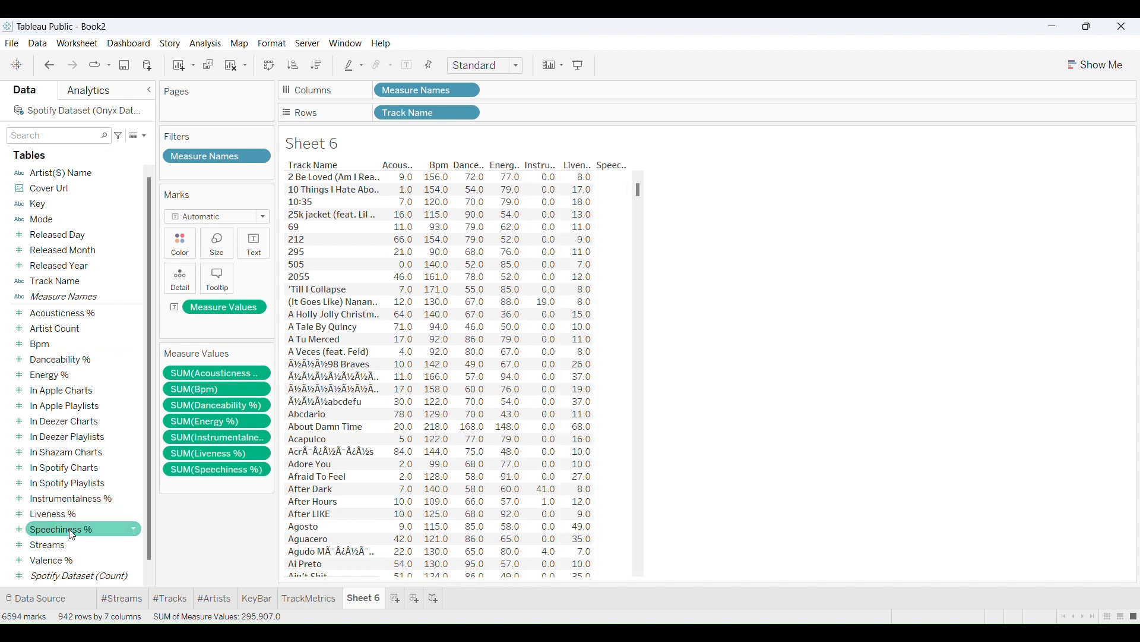
double_click(62, 559)
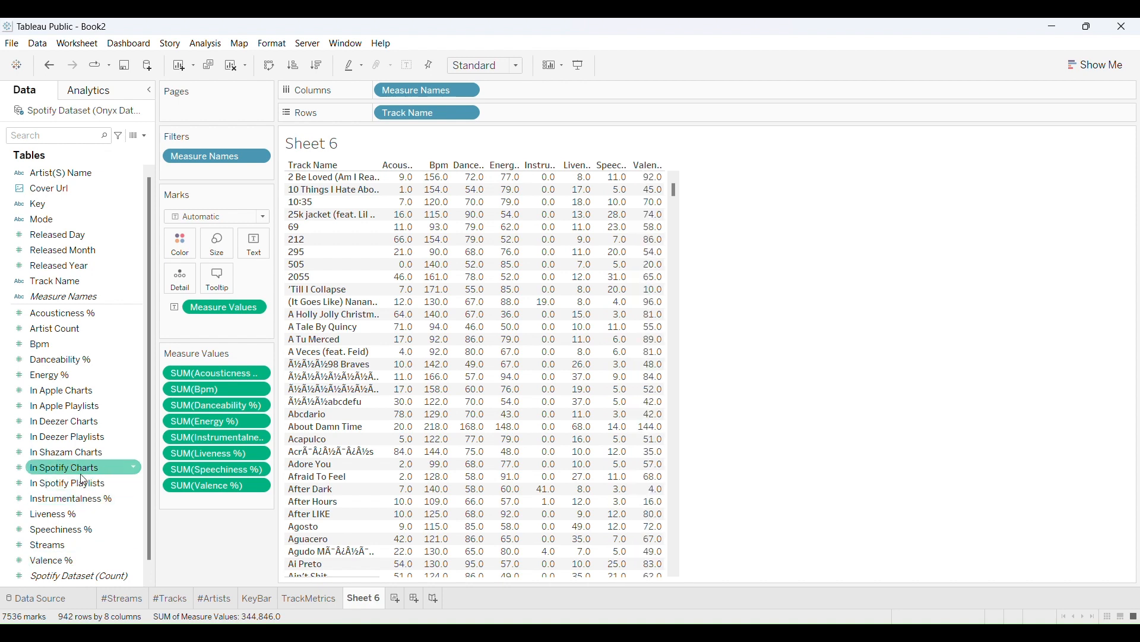
Convert the table to side-by-side bars, laid out horizontally with Measure Names in Rows and Track Name before Measure Values in Columns.
scroll(98, 469, down, 1)
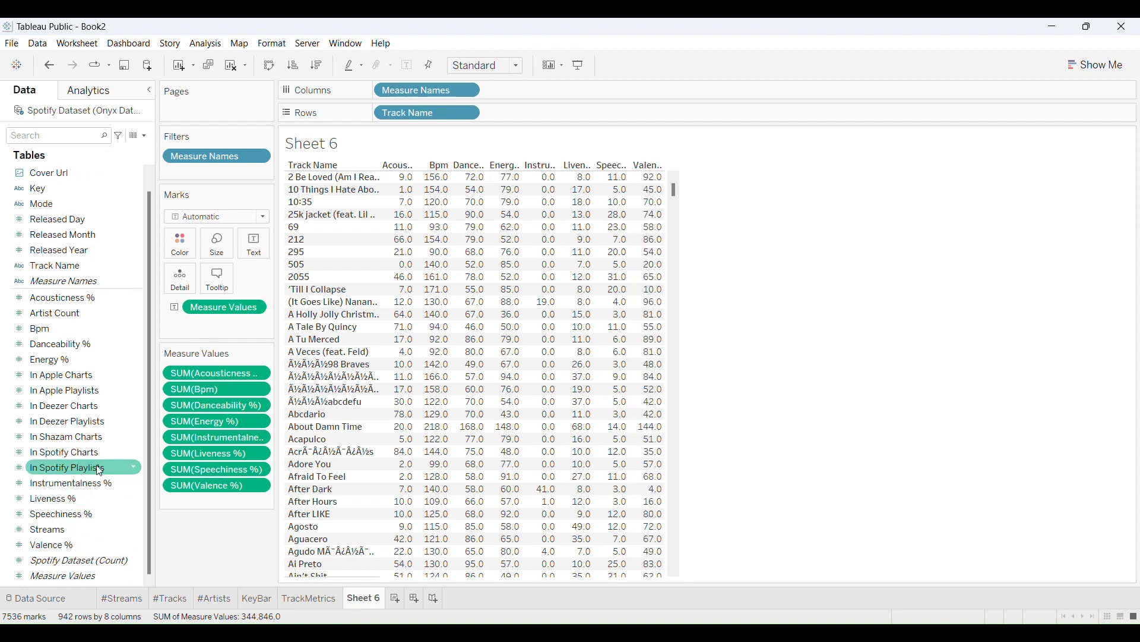
click(1127, 67)
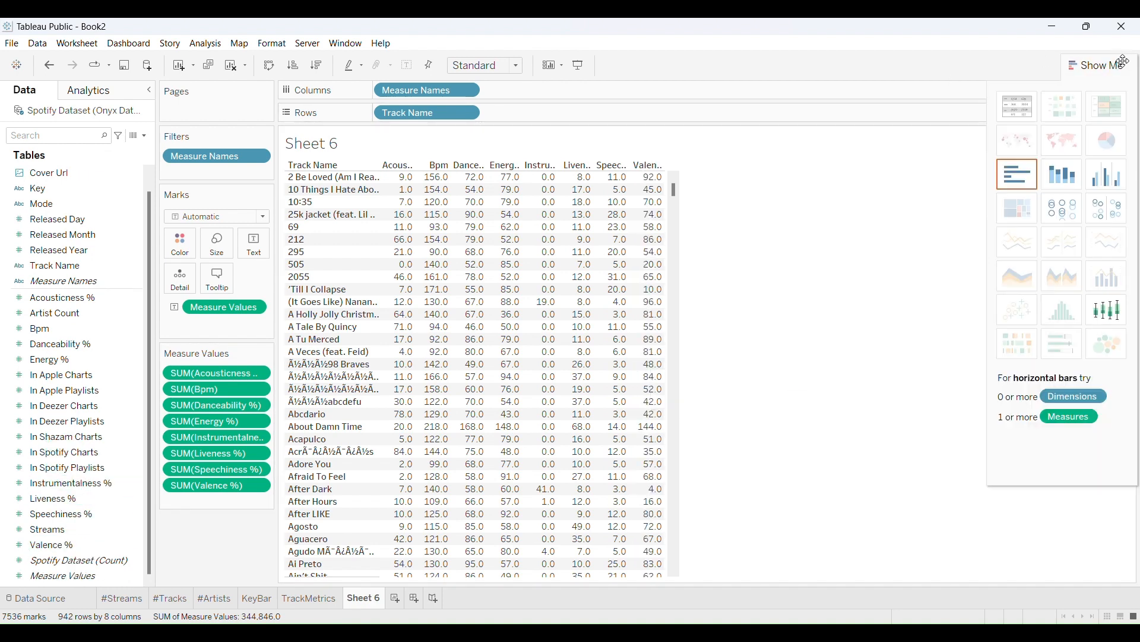
click(1106, 176)
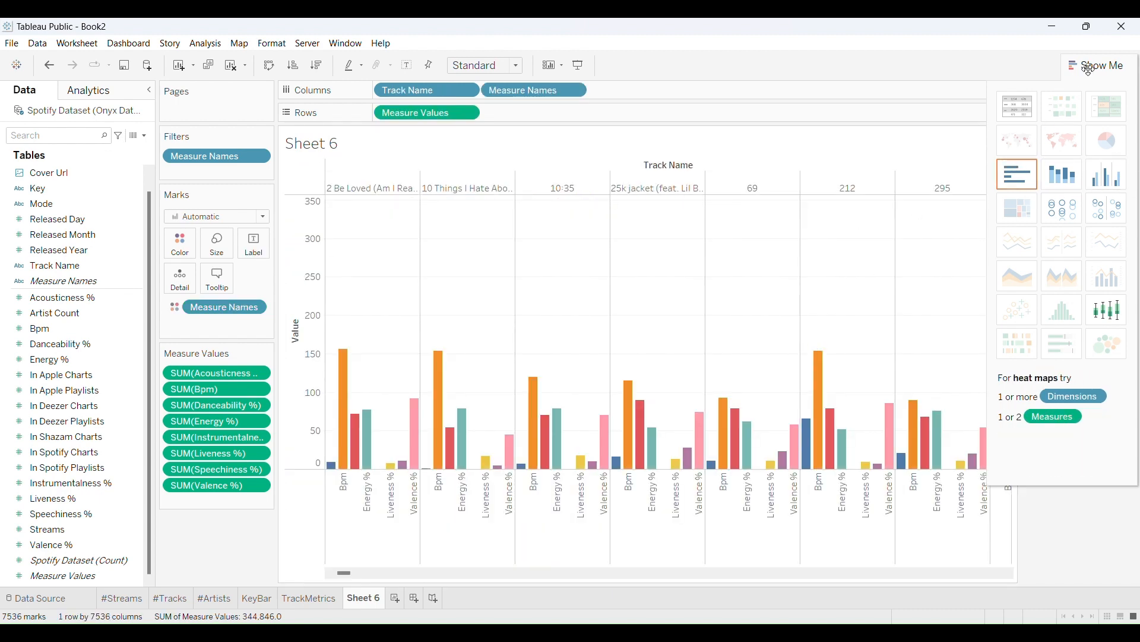
click(1096, 65)
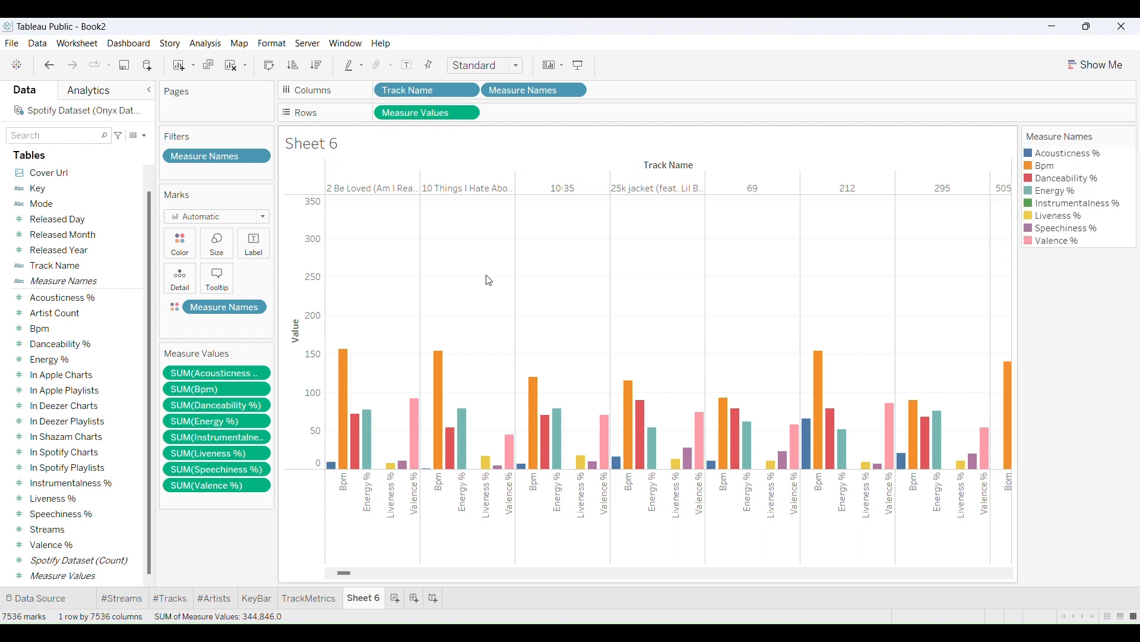
click(274, 67)
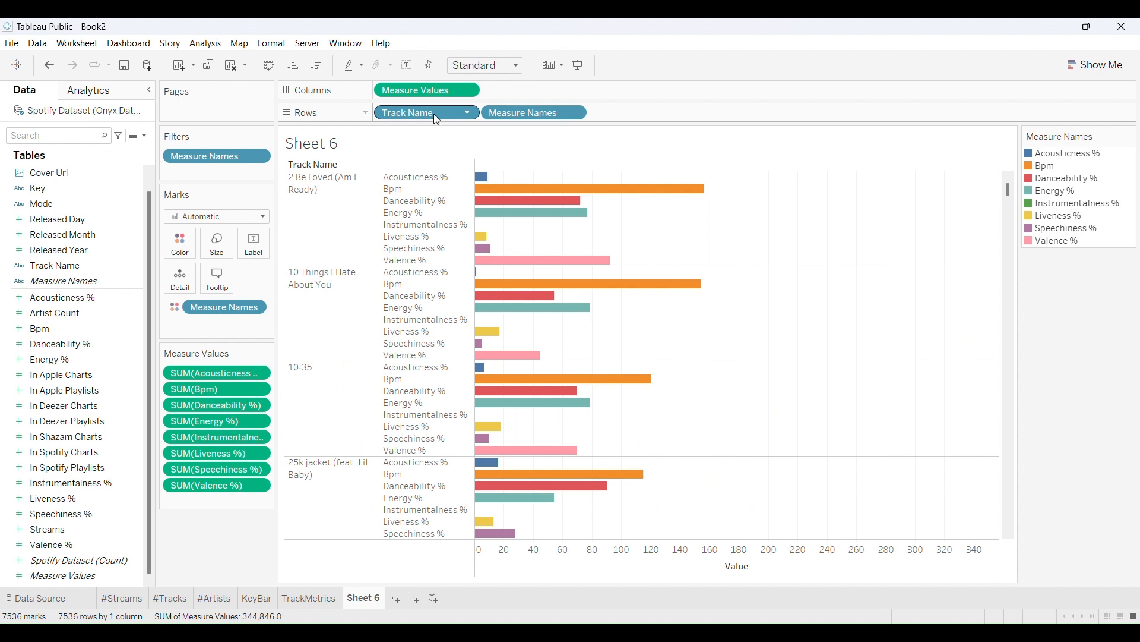
drag(437, 119, 546, 95)
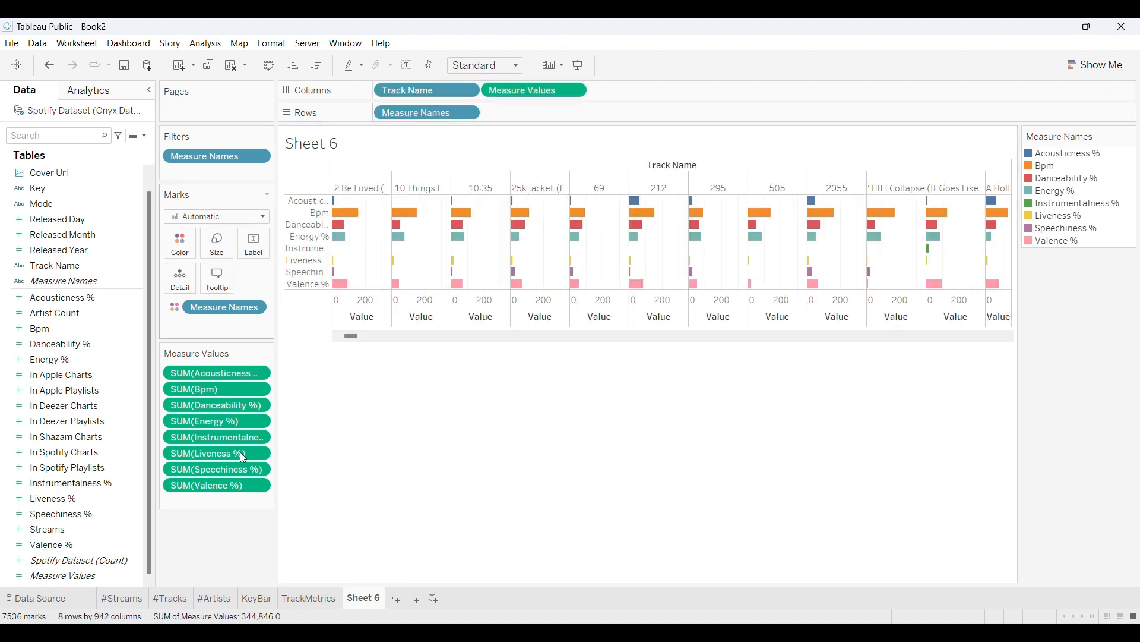
Rename the Sheet 6 worksheet as "SimilarSongs".
double_click(360, 601)
text(Simi)
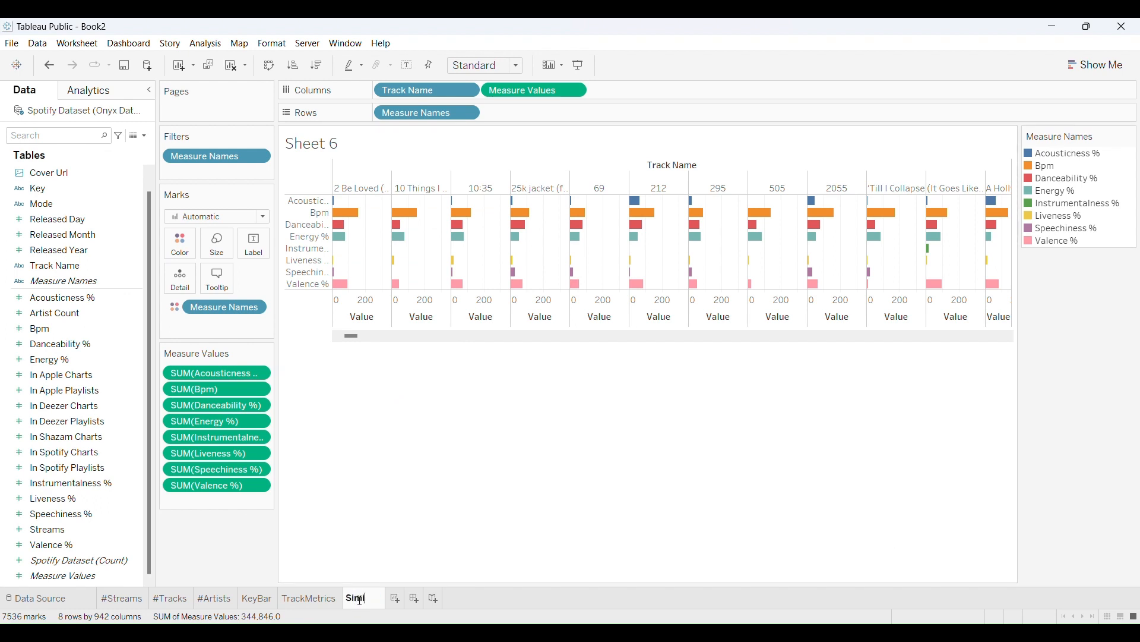
text(larSongs)
key(Return)
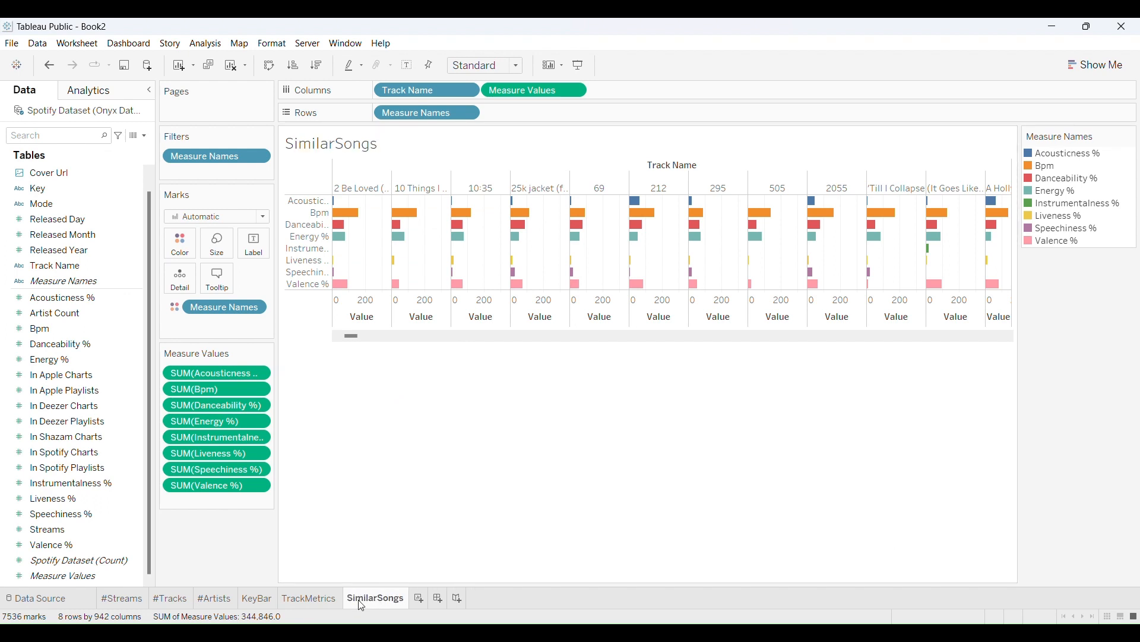
Duplicate the SimilarSongs worksheet and rename the copy as "SongMetrics".
right_click(373, 602)
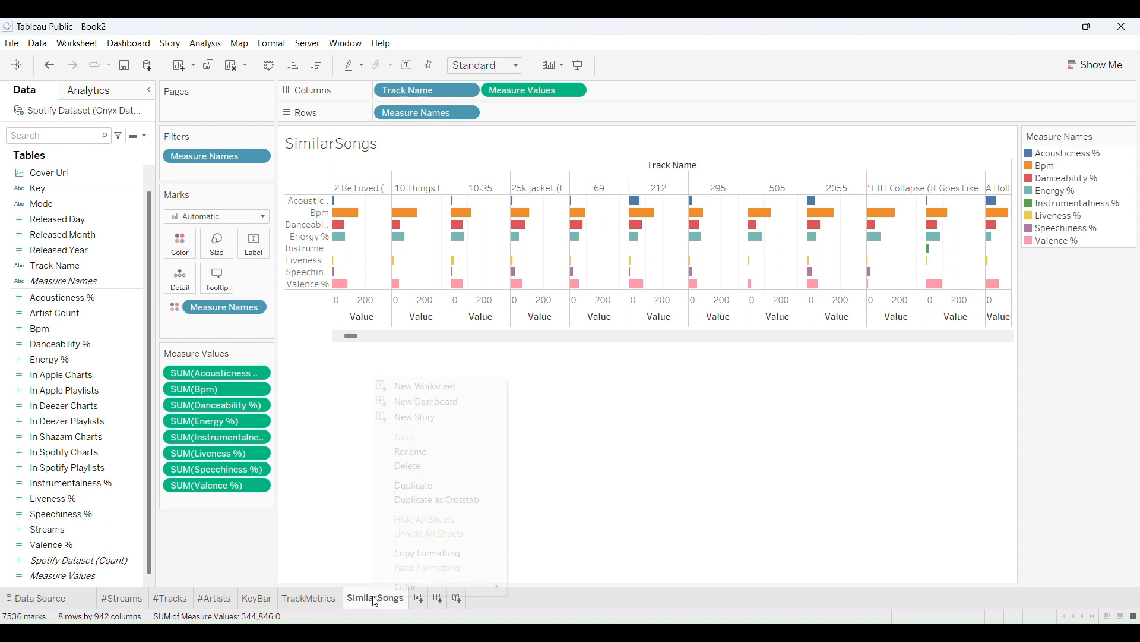
click(438, 489)
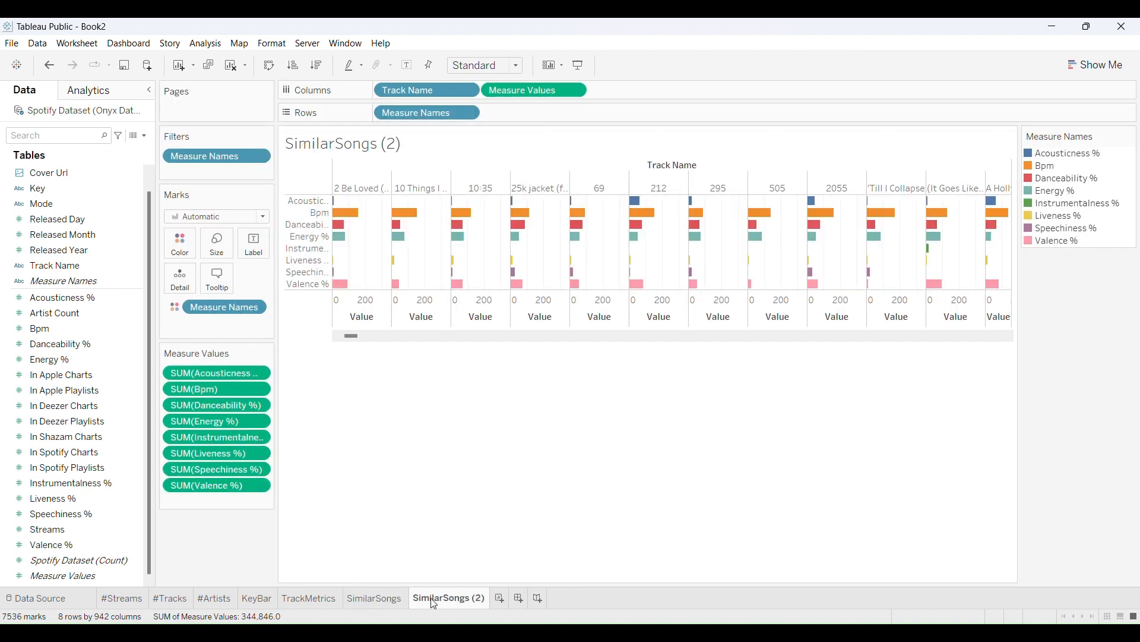
double_click(430, 598)
text(T)
text(ongMetrics)
key(Return)
Rename the TrackMetrics worksheet as "TrackStreams".
click(325, 600)
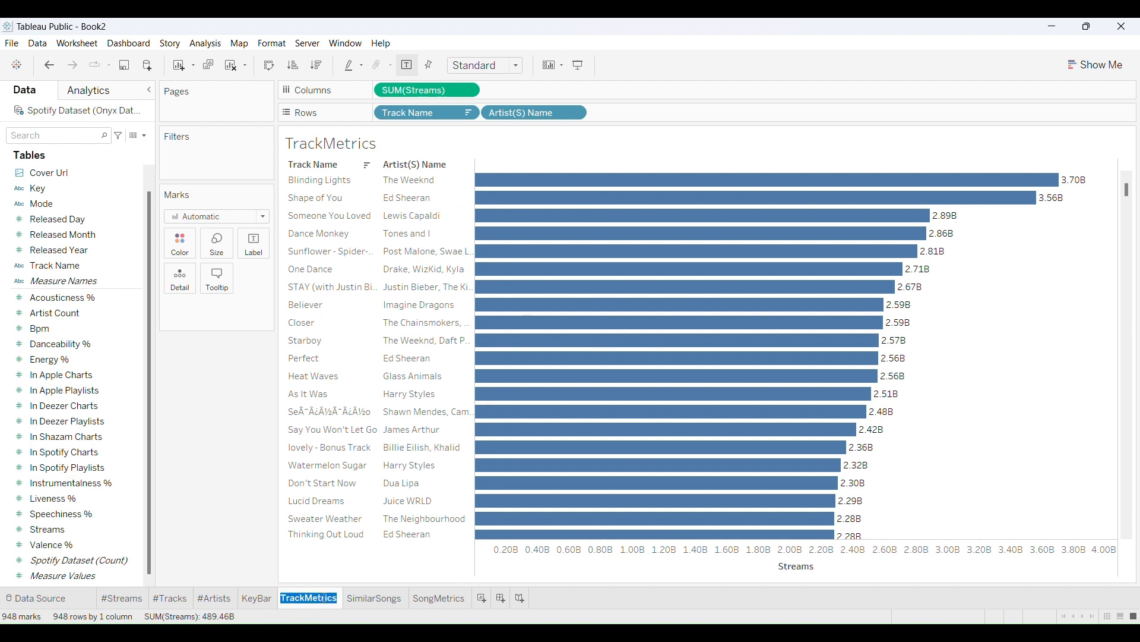
text(TrackStreams)
key(Return)
On the SimilarSongs sheet, start a new parameter named "Acoustic" with the Integer data type.
click(457, 600)
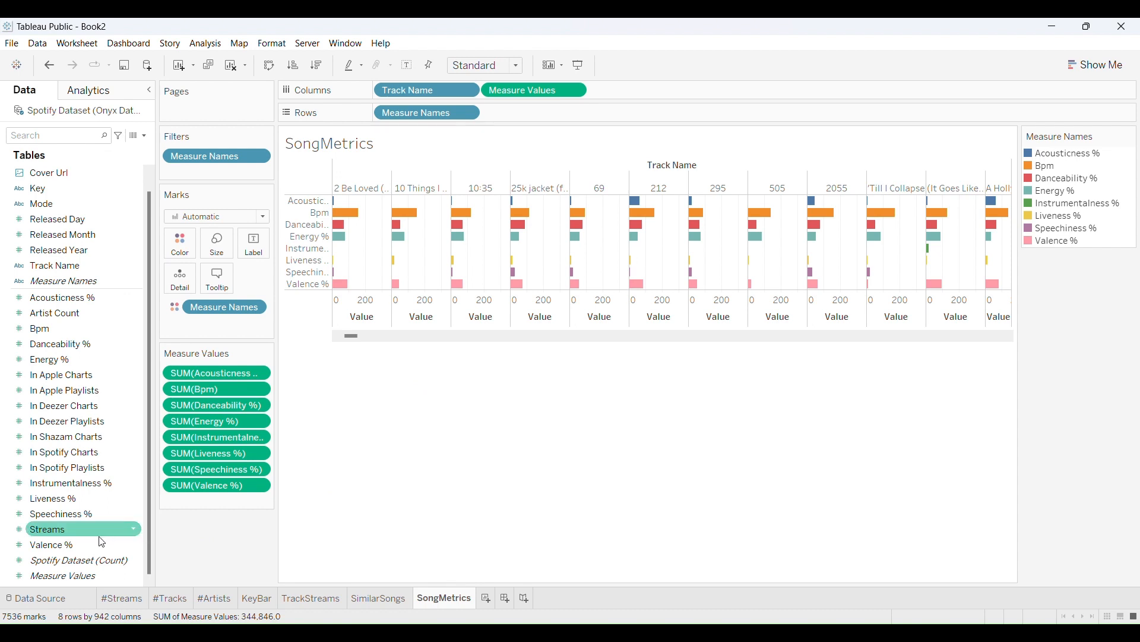
click(370, 601)
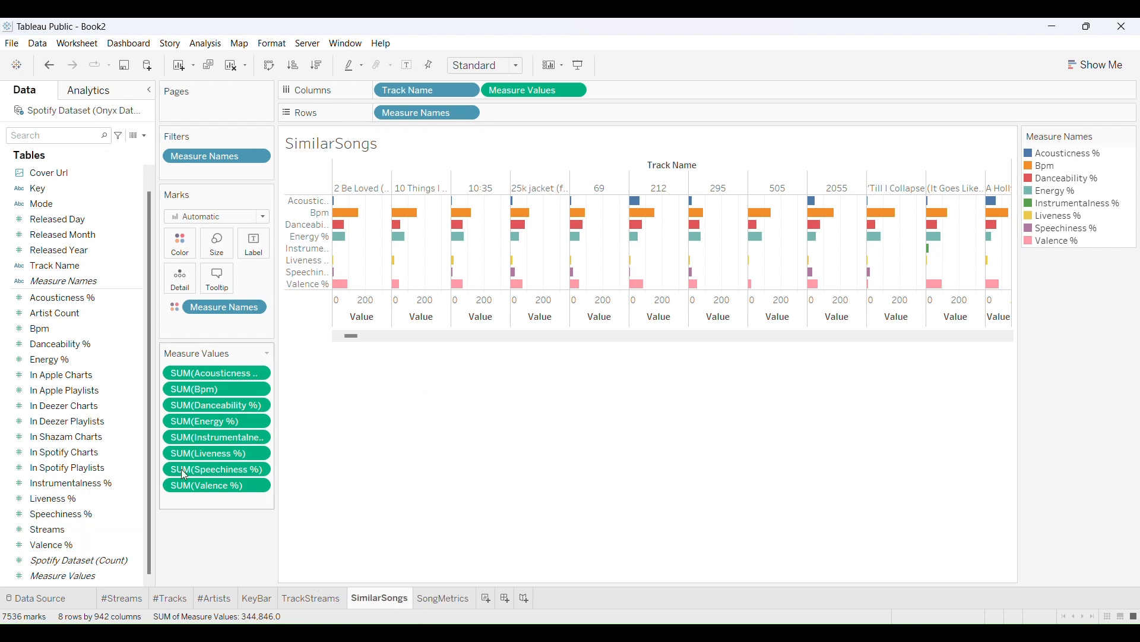
click(70, 423)
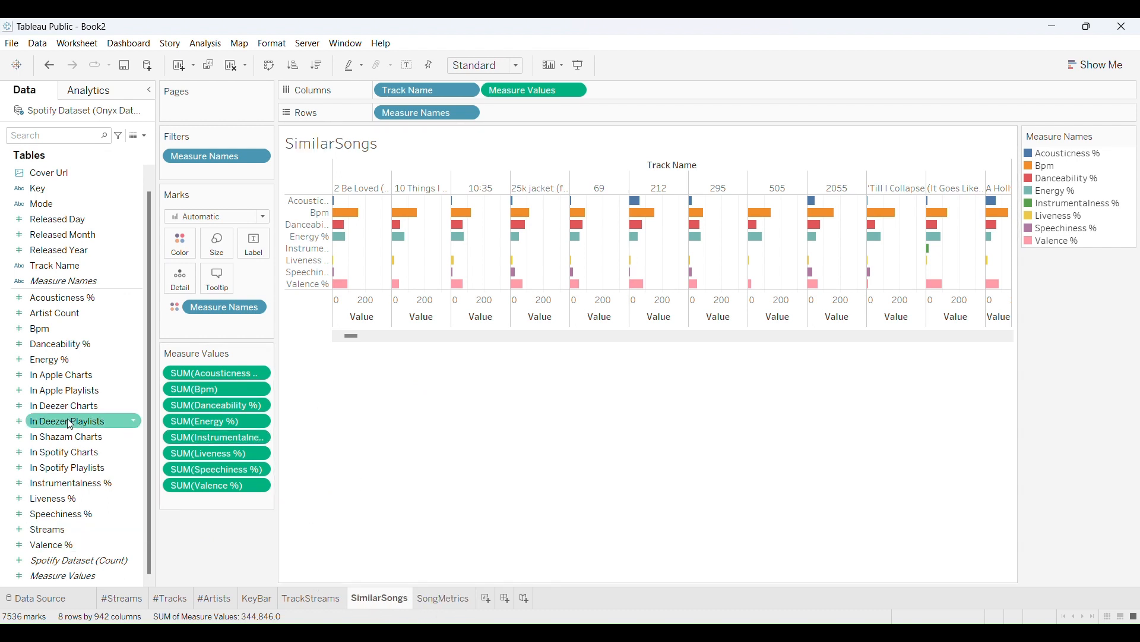
click(144, 136)
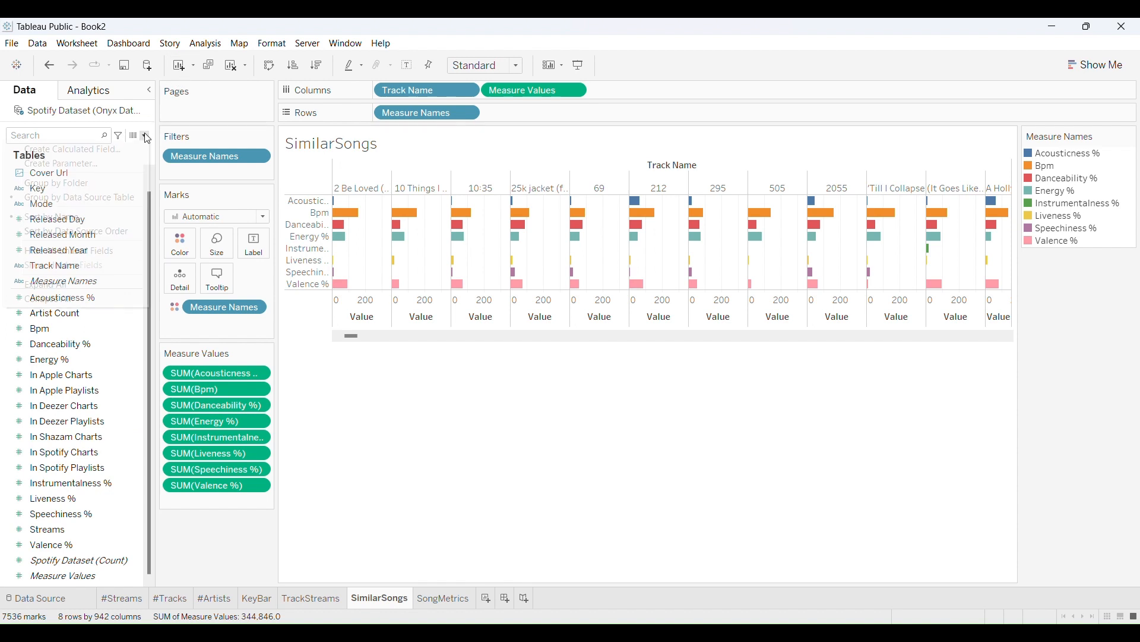
click(98, 164)
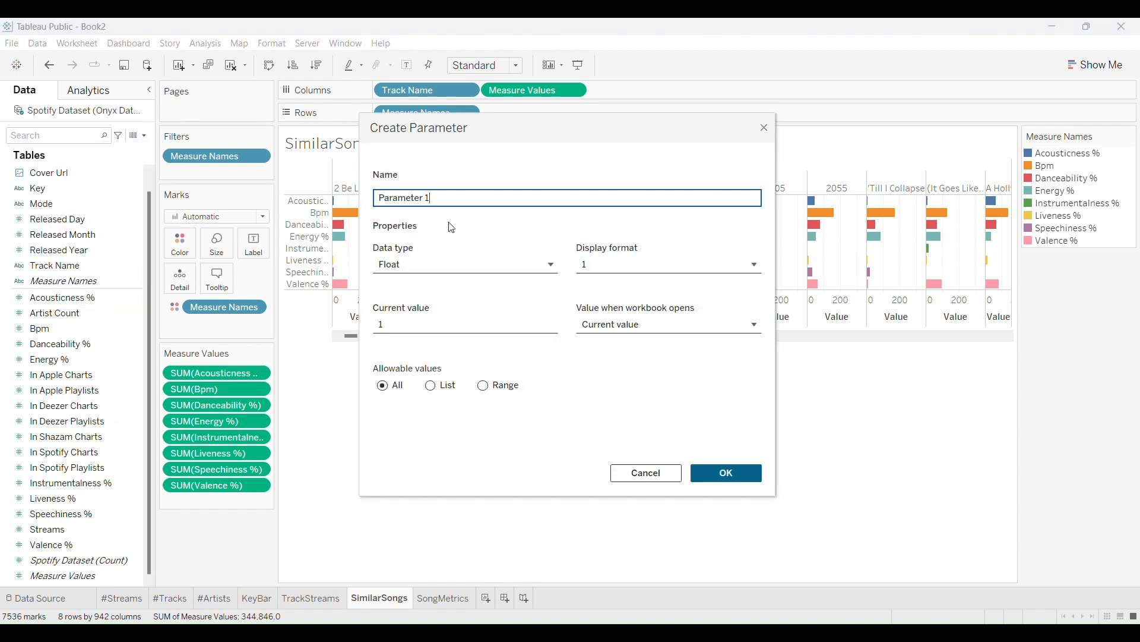
text(Acoustic)
click(546, 265)
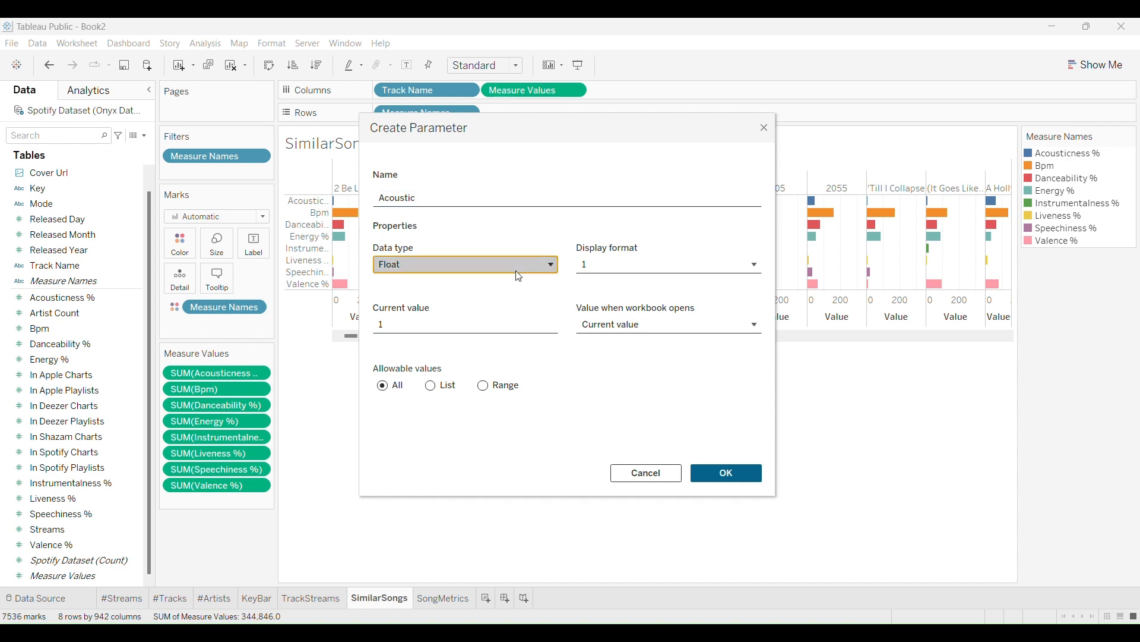
click(461, 305)
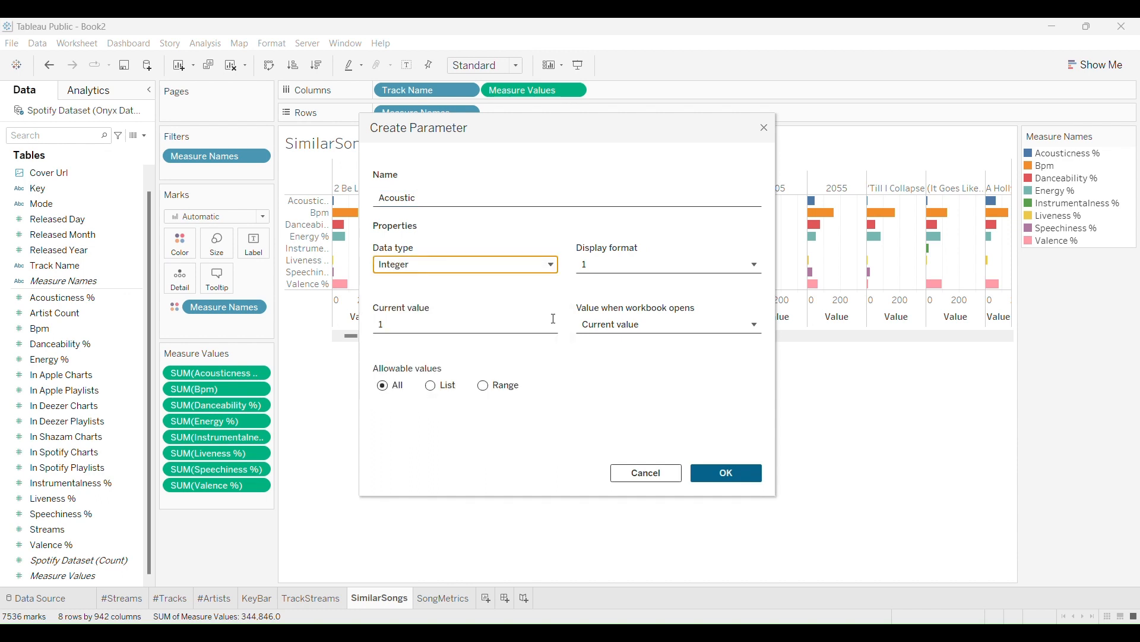
Restrict the Acoustic parameter to a range with minimum and maximum taken from the Acousticness % field, and create it.
click(597, 326)
click(483, 385)
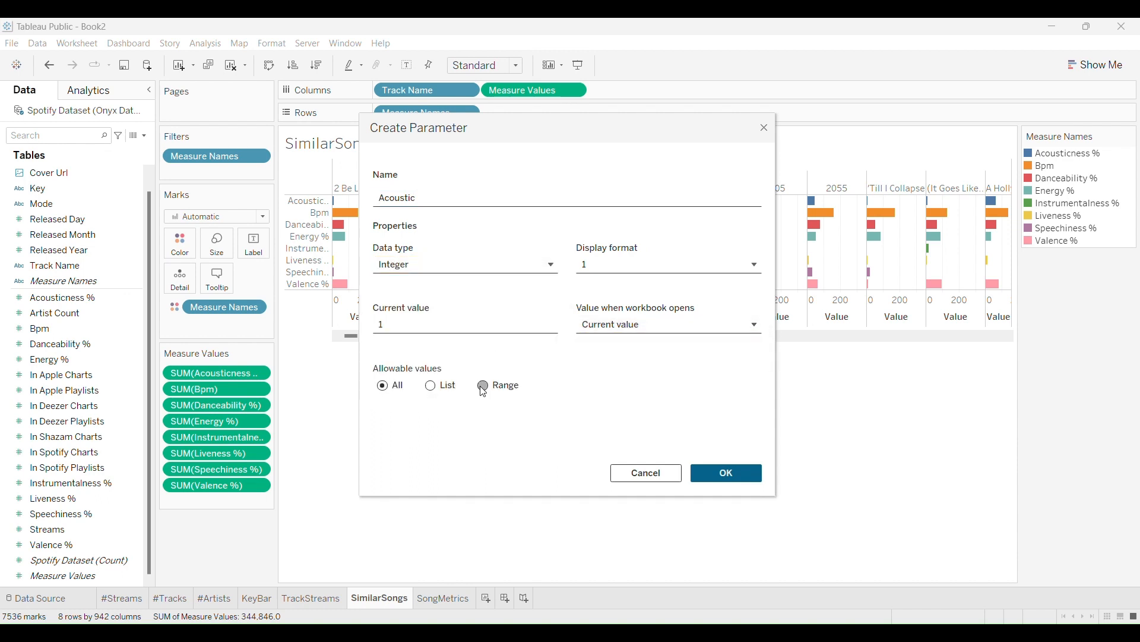
click(483, 385)
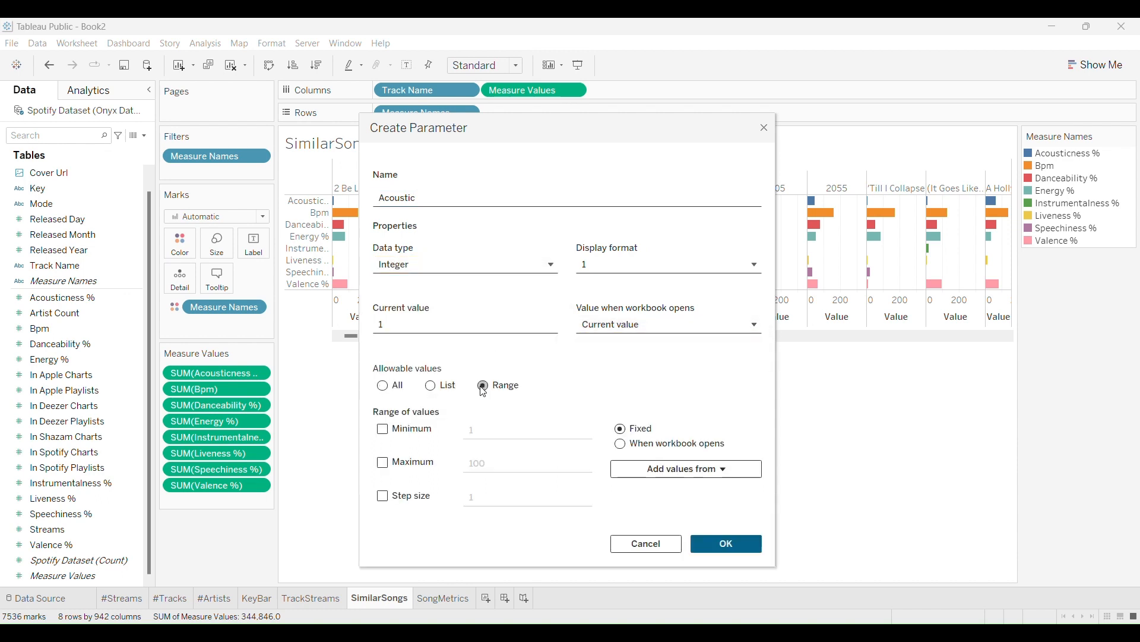
click(638, 468)
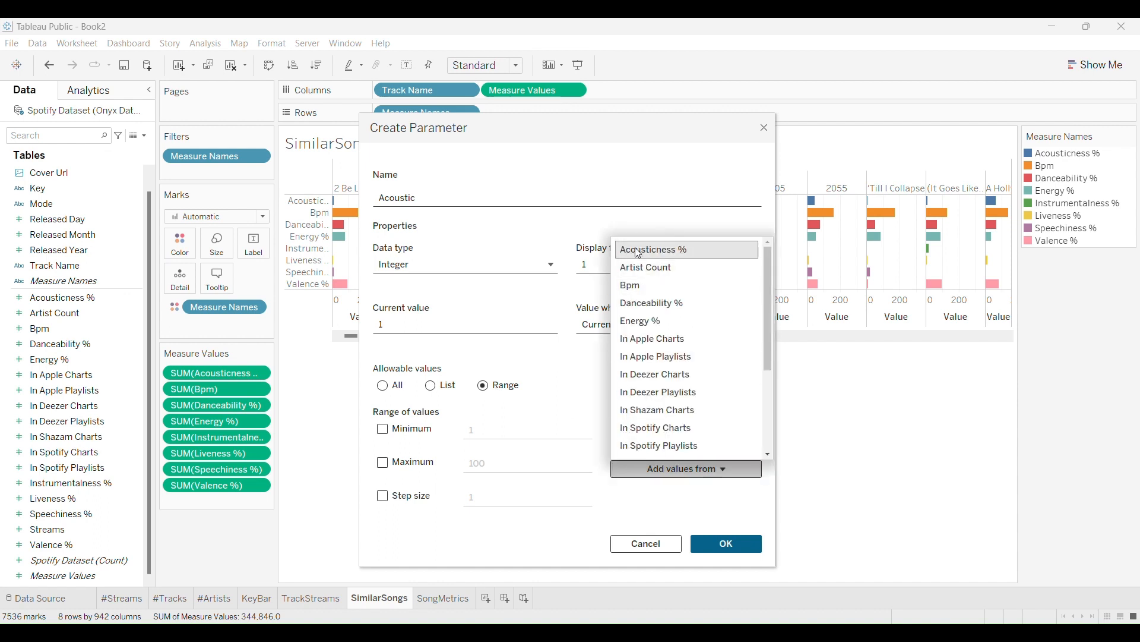
click(683, 249)
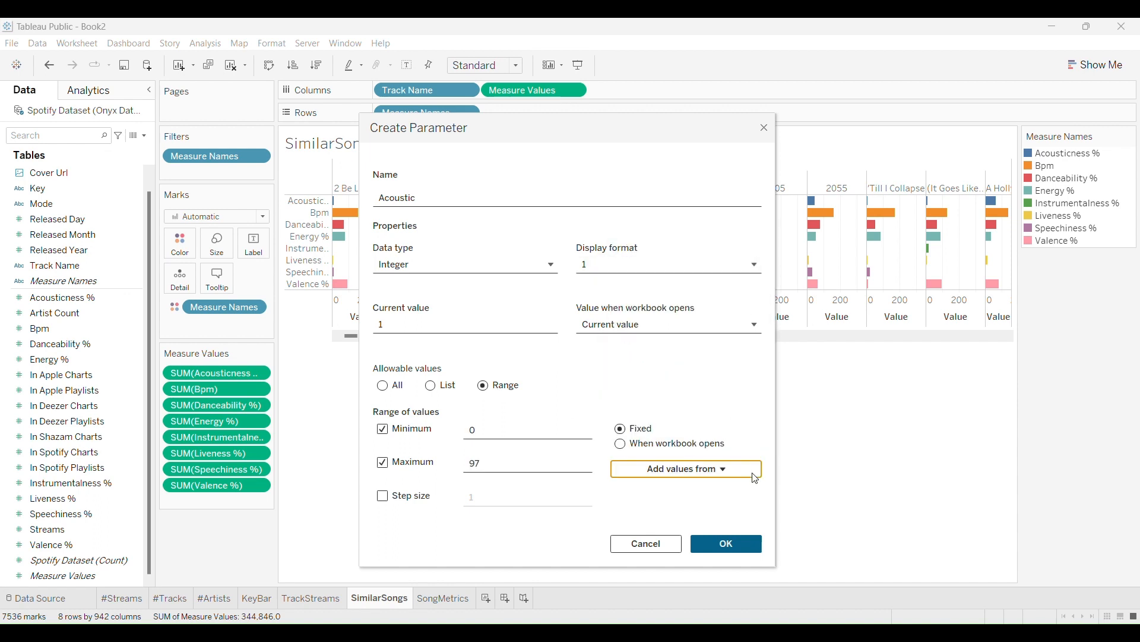
click(726, 543)
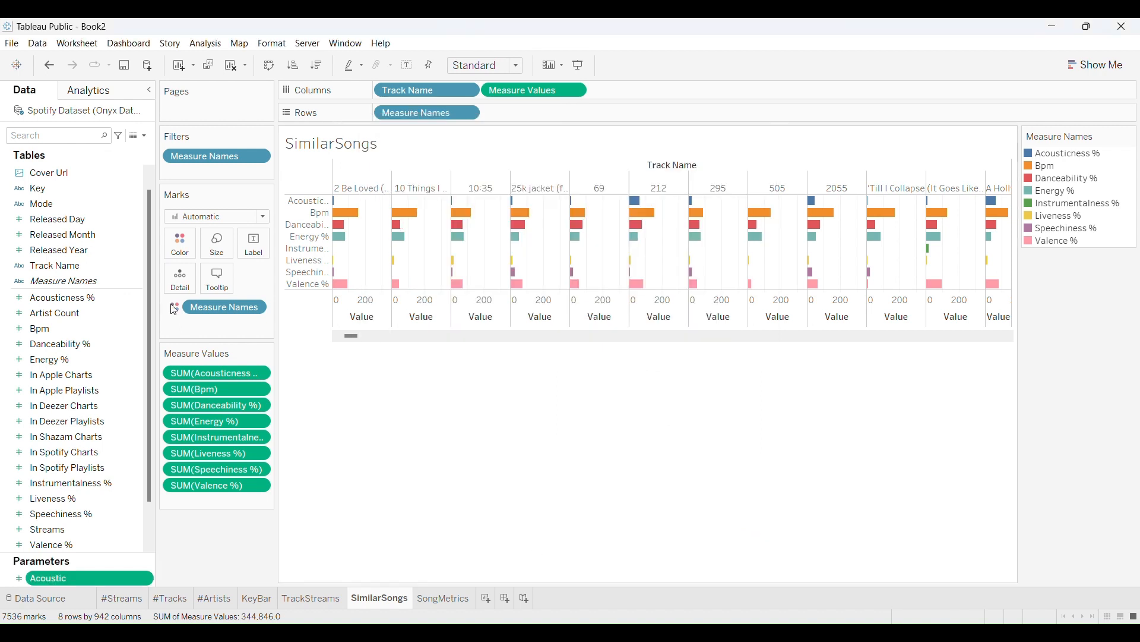
Start a new parameter named "BPM" with the Integer data type.
click(144, 136)
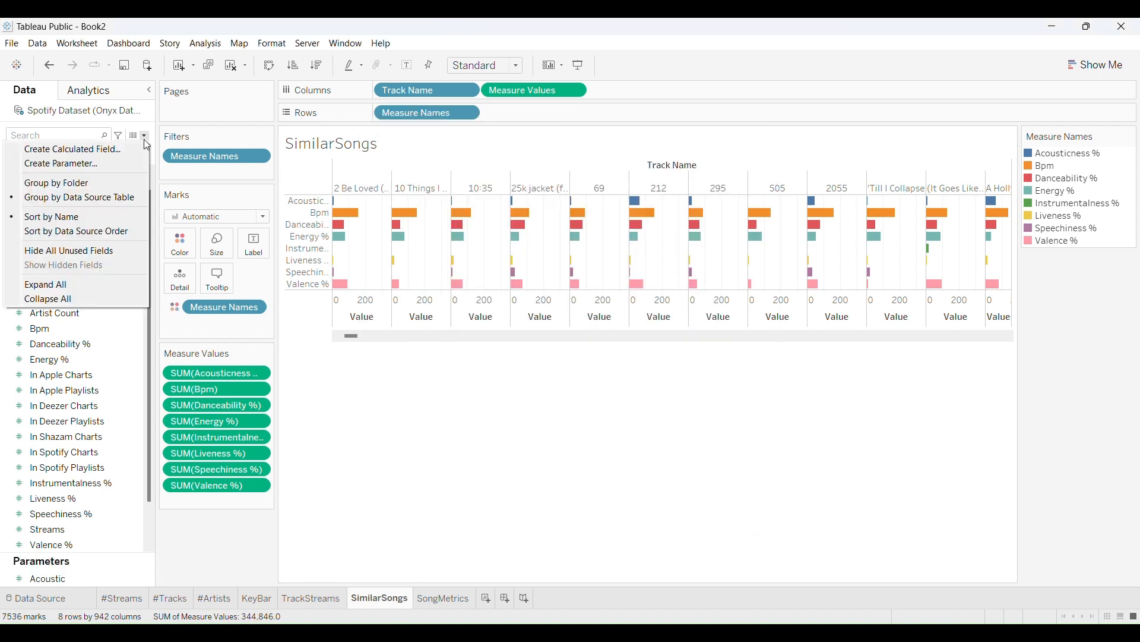
click(106, 163)
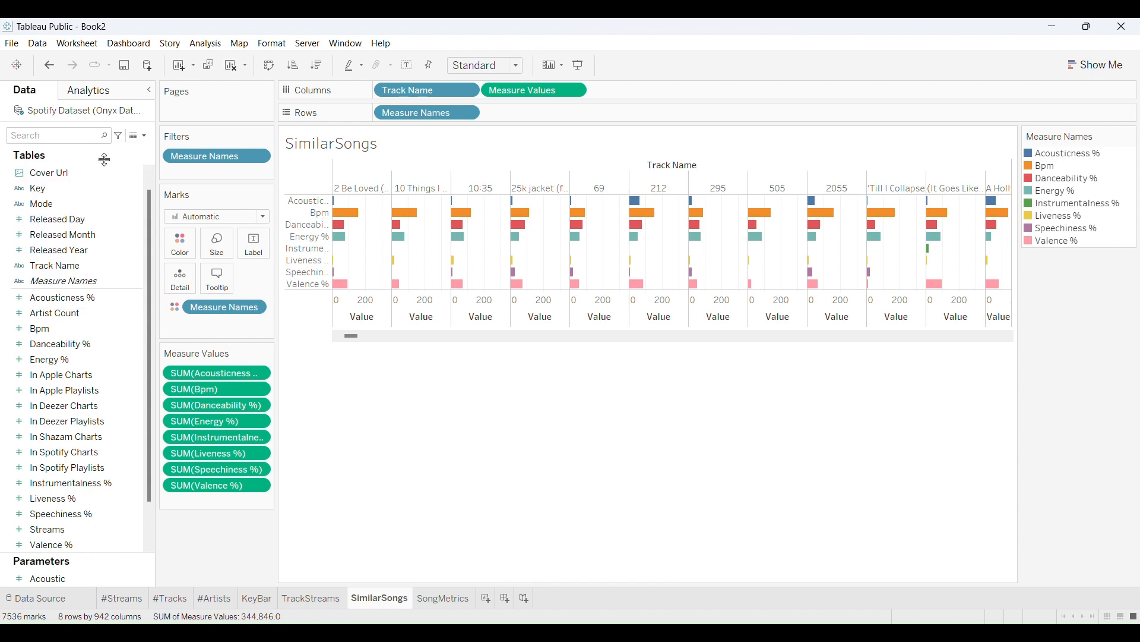
key(ctrl+a)
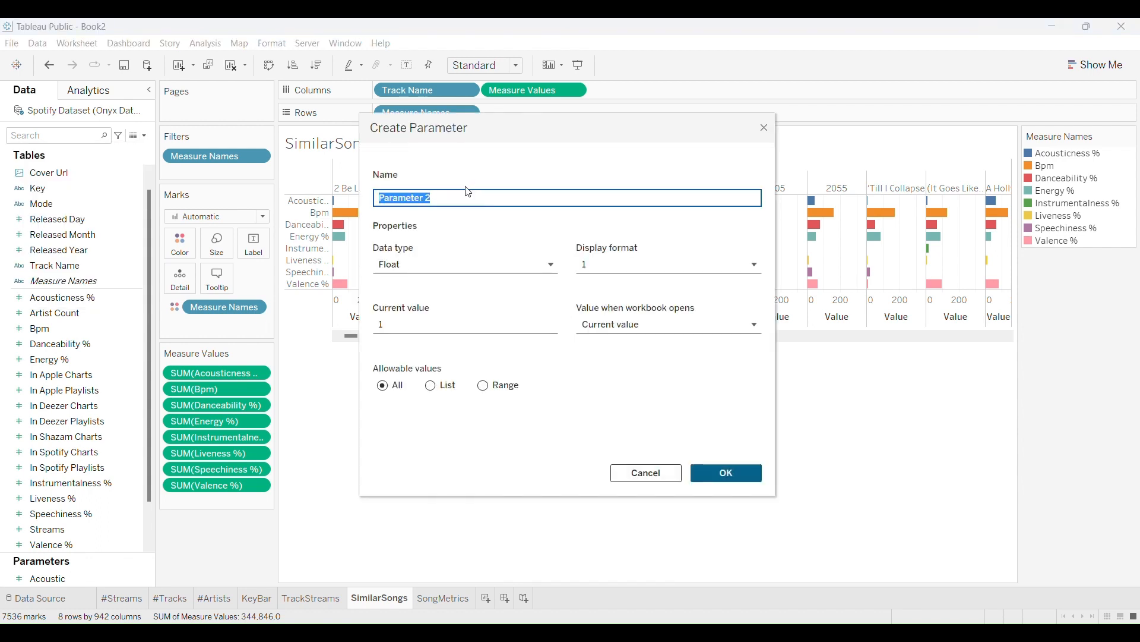
text(BPM)
click(446, 263)
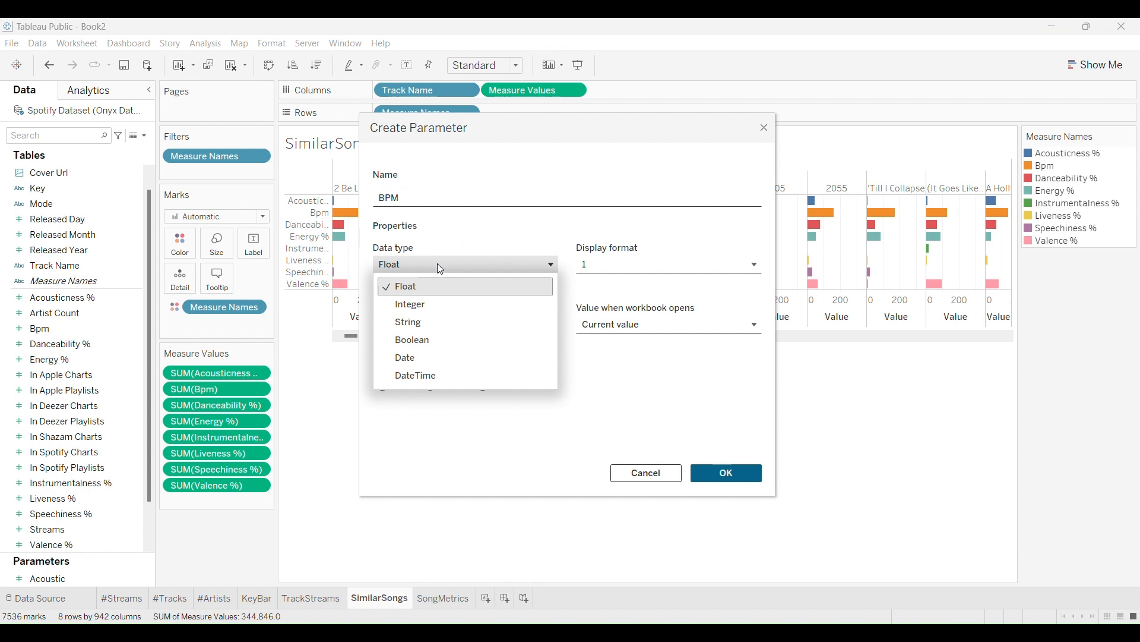
click(407, 305)
Restrict the BPM parameter to a range with minimum and maximum taken from the Bpm field, and create it.
click(485, 387)
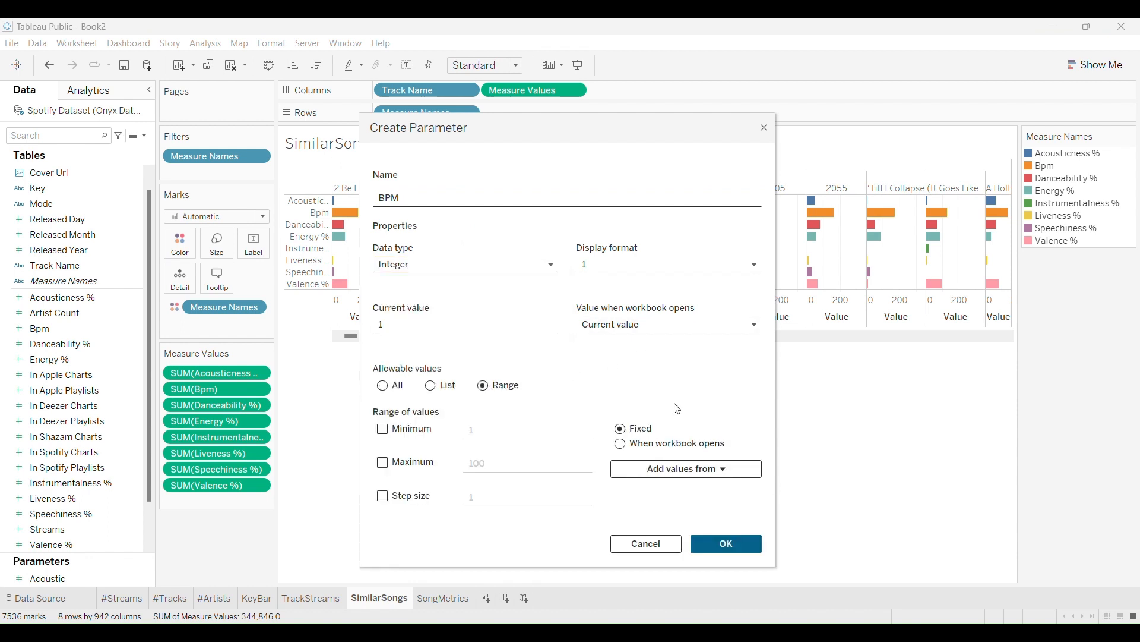
click(654, 468)
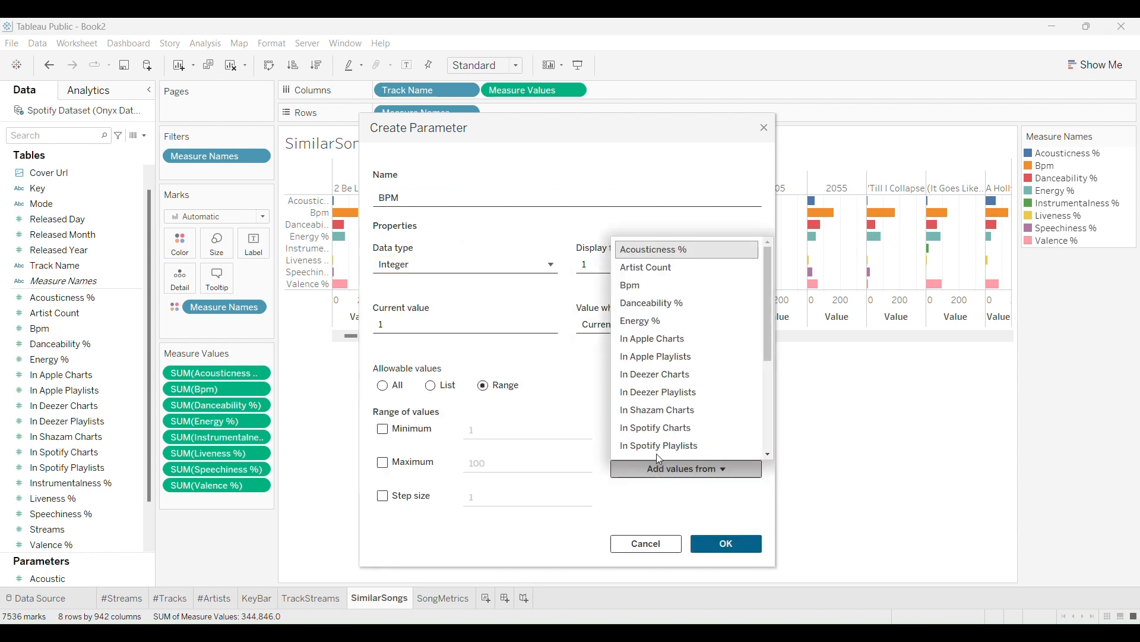
click(648, 287)
click(728, 544)
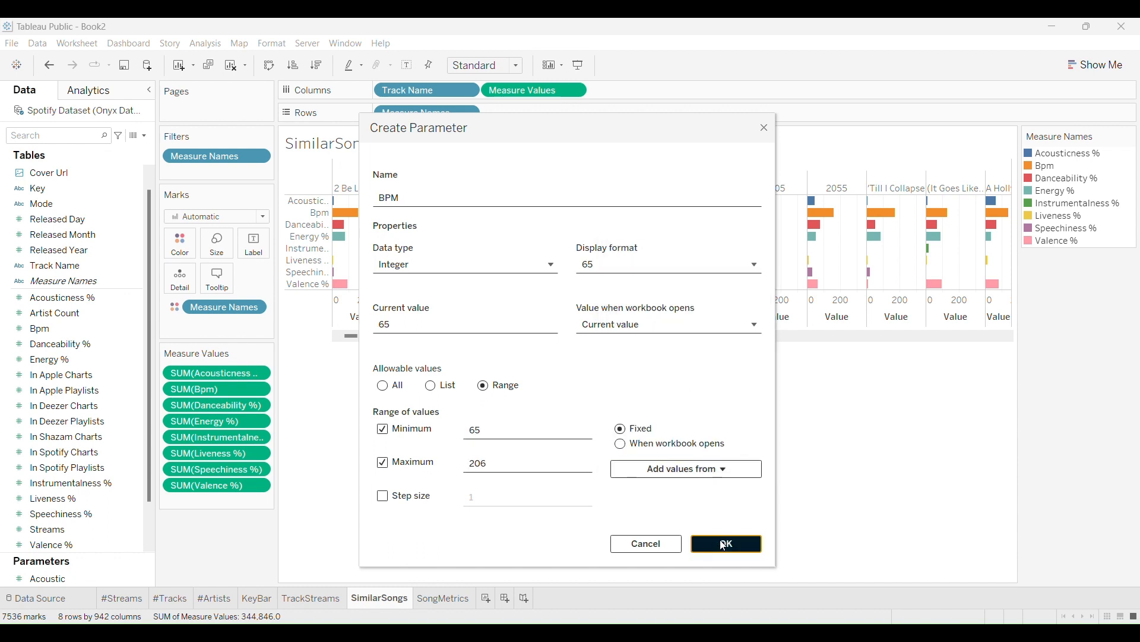
Start a new parameter named "Danceability" and restrict it to a range with minimum and maximum taken from the Danceability % field.
click(143, 136)
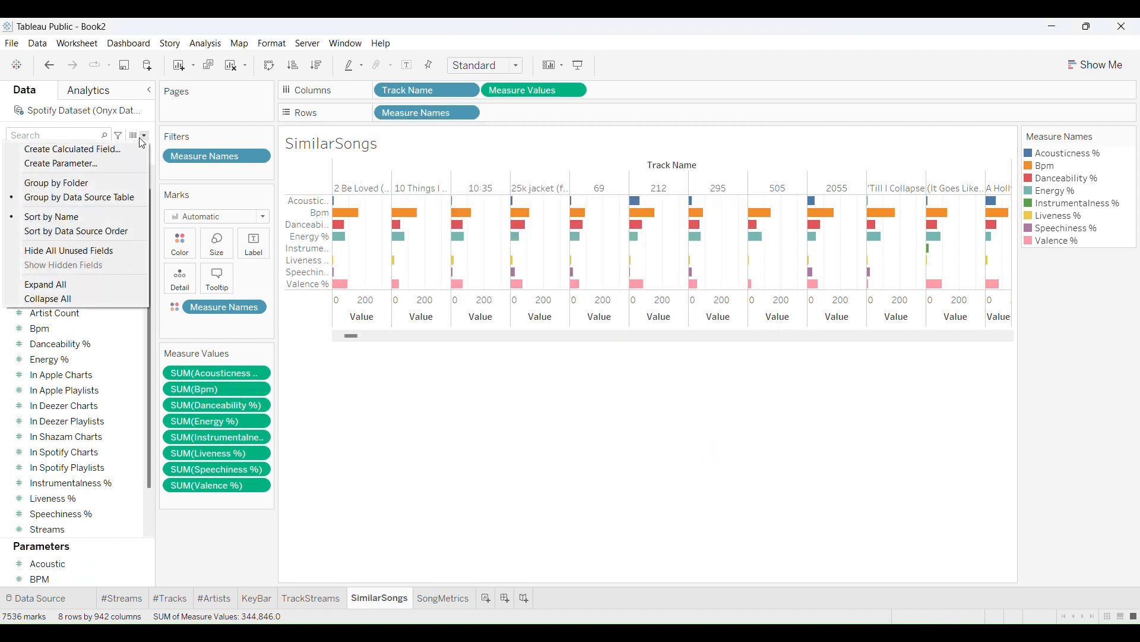
click(98, 159)
key(ctrl+a)
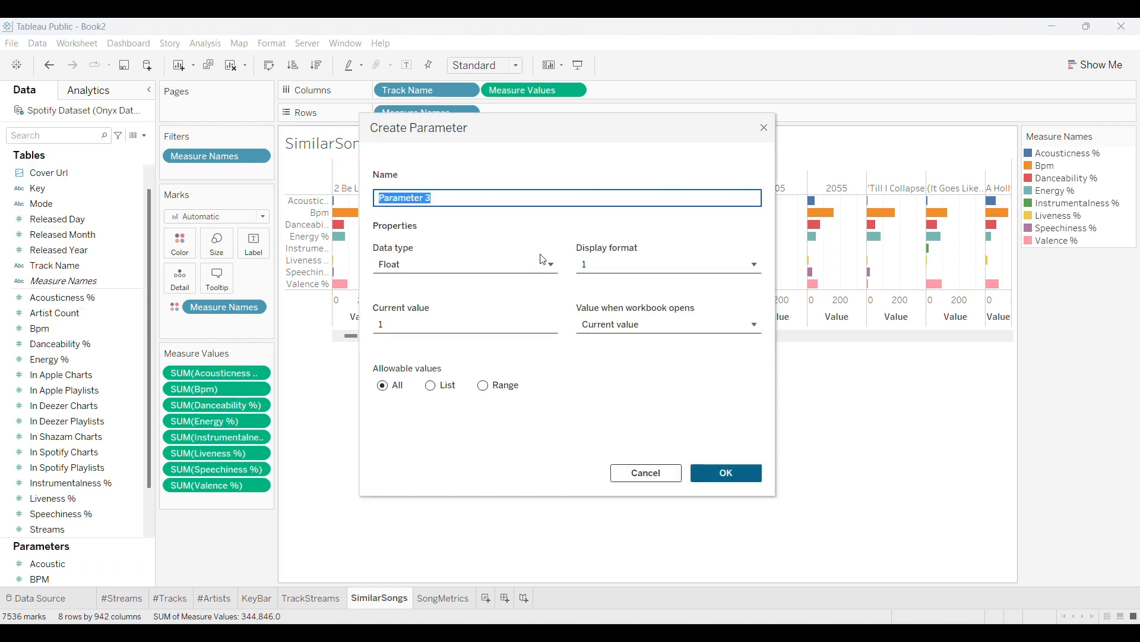
text(Danceability)
click(478, 386)
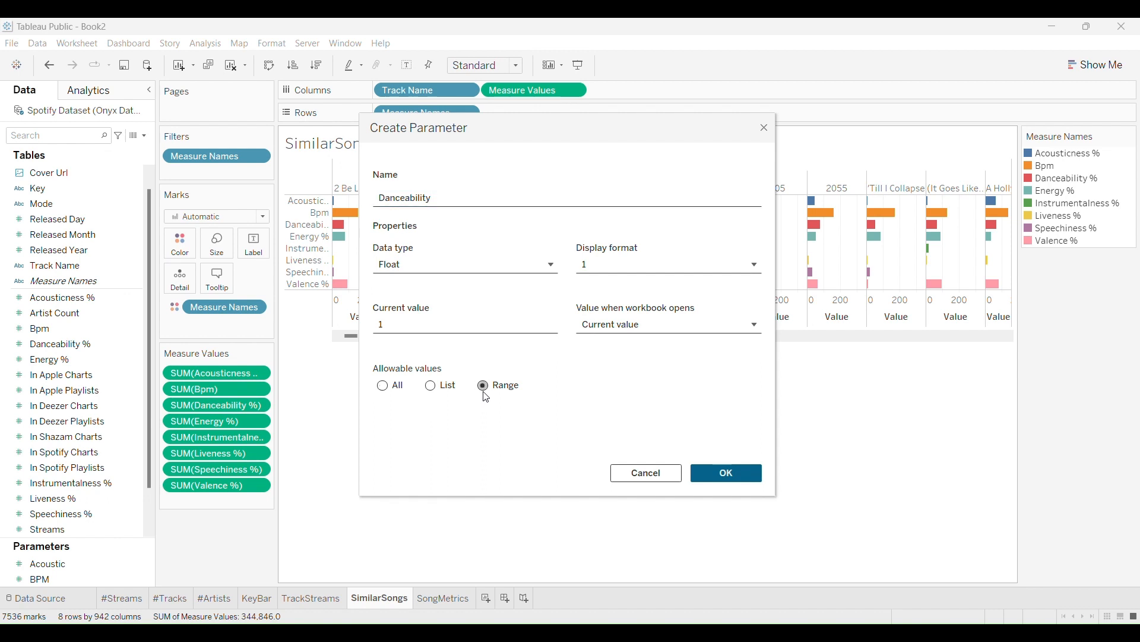
click(623, 335)
click(619, 329)
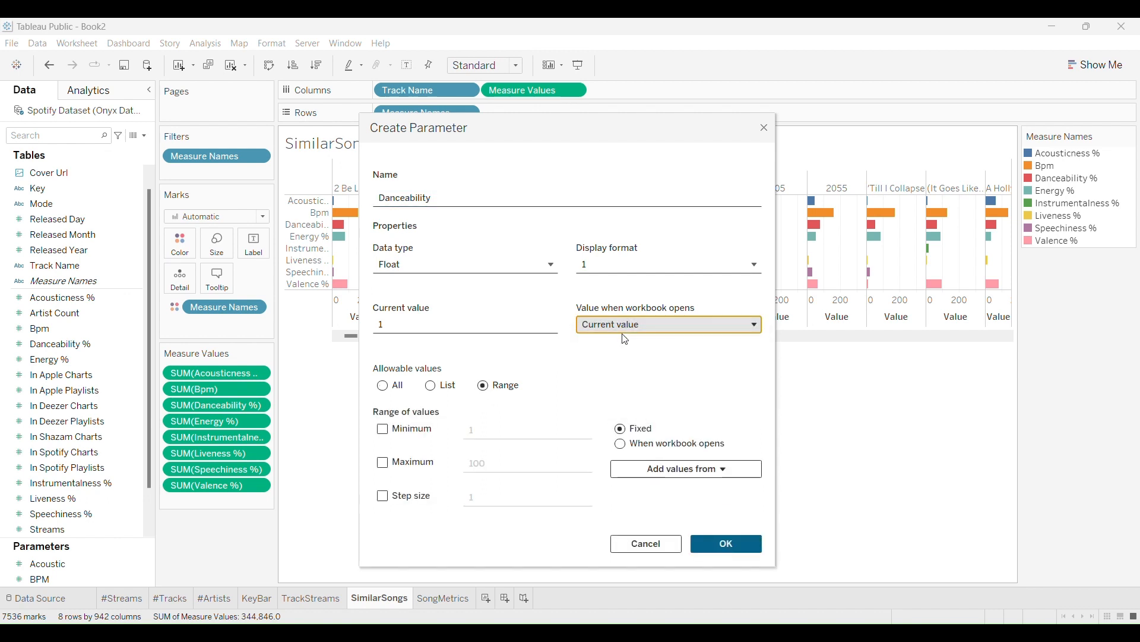
click(650, 464)
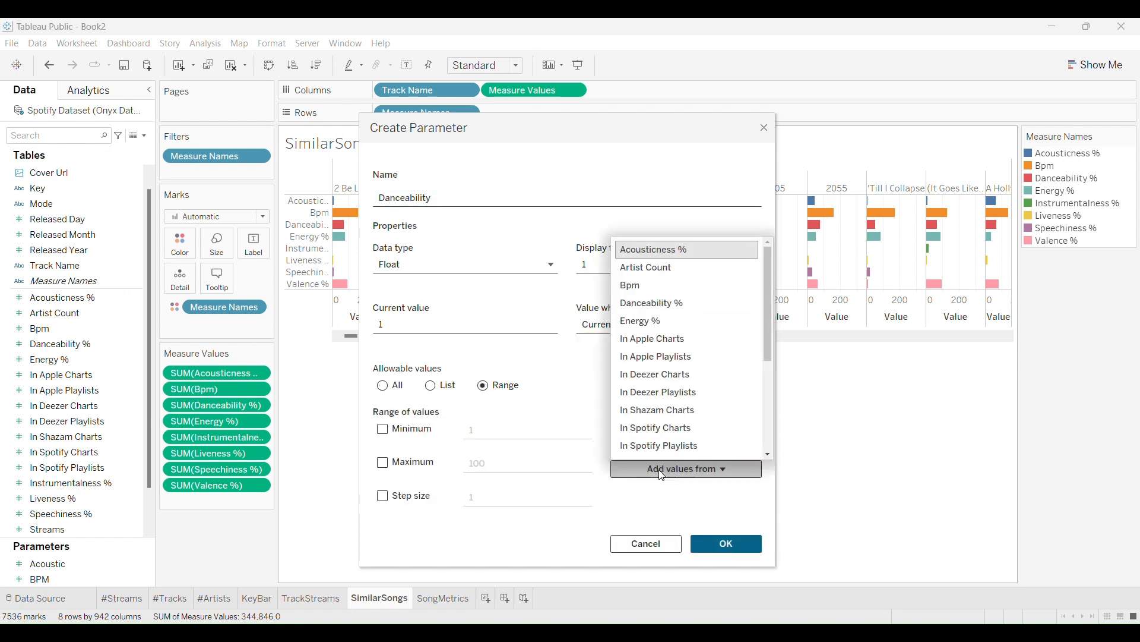
click(659, 303)
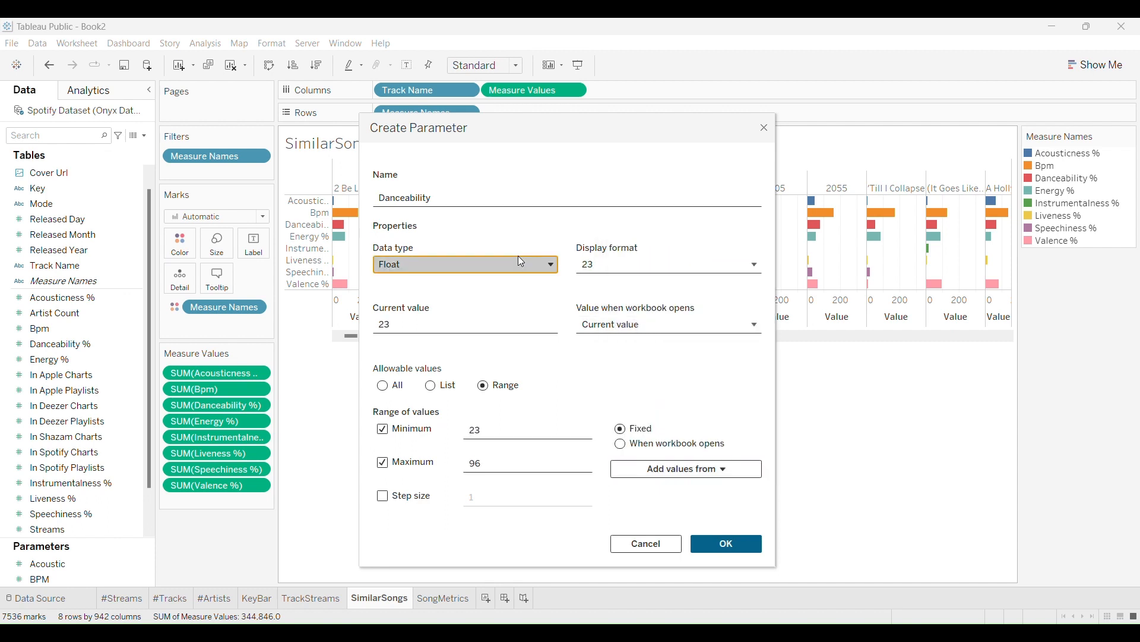
Set the Danceability parameter's data type to Integer and create the parameter.
click(519, 261)
click(454, 301)
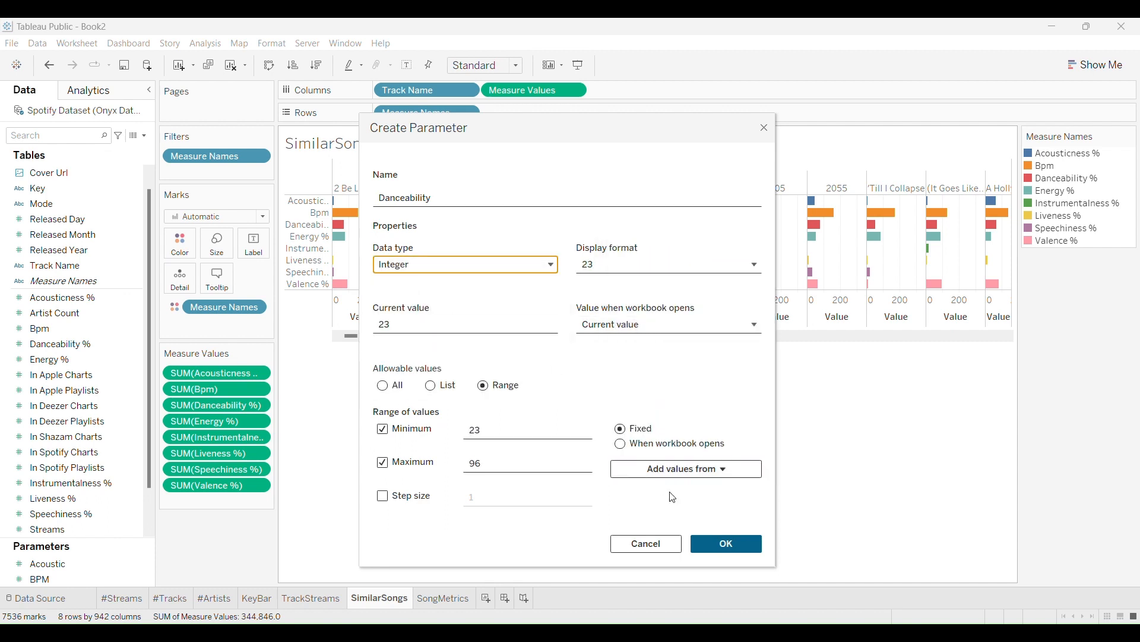
click(717, 550)
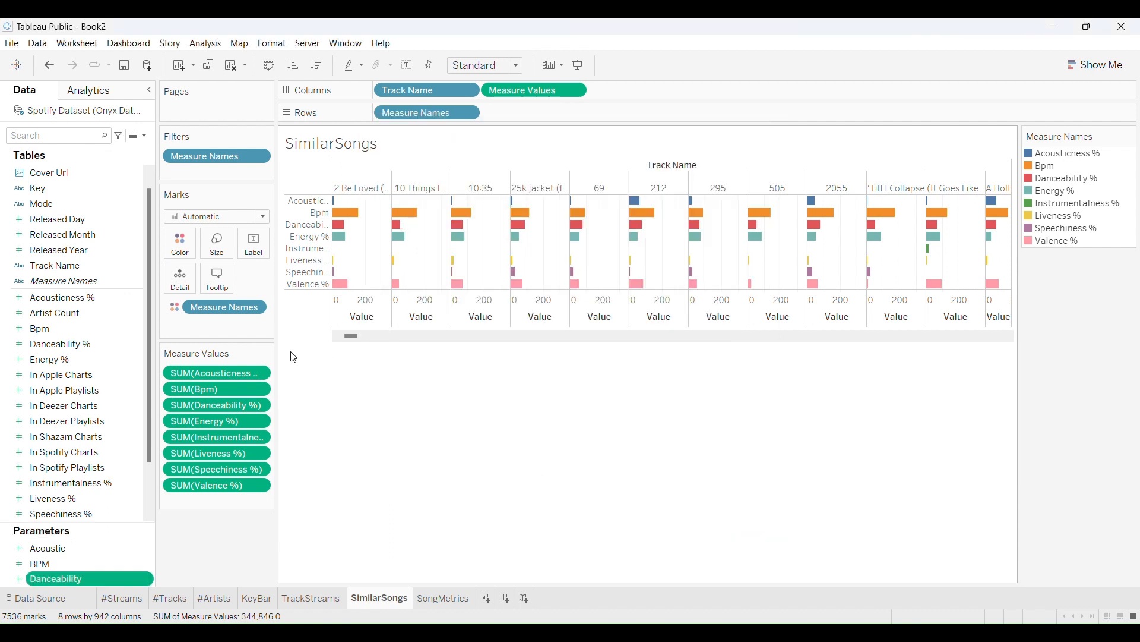
Start a new parameter named "Energy" with the Integer data type.
click(144, 136)
click(100, 165)
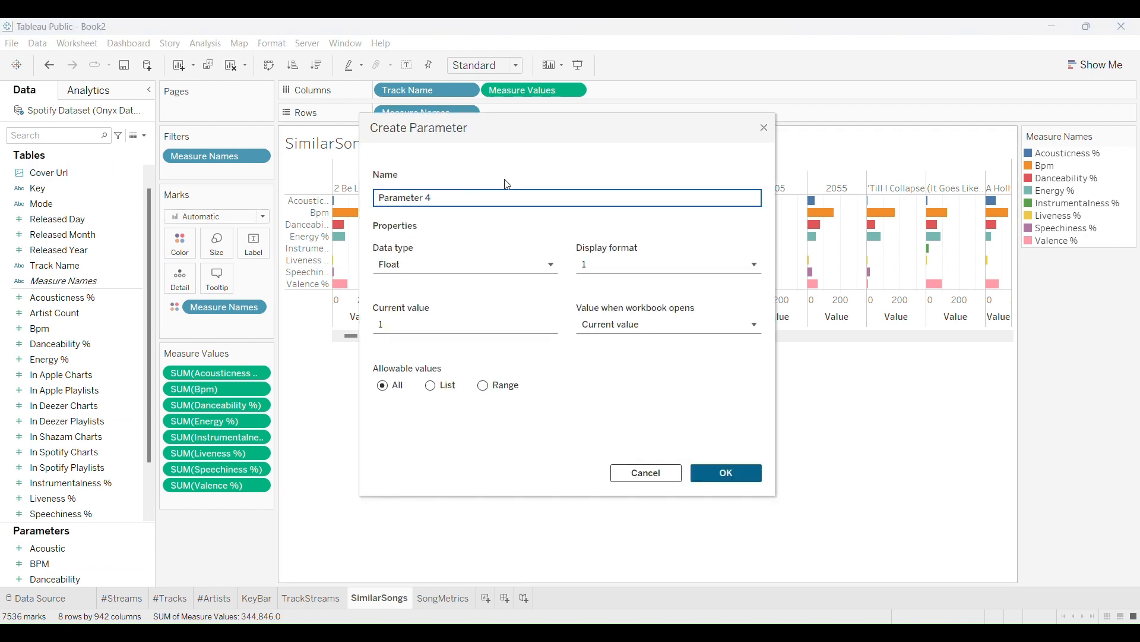
text(Energy)
click(511, 264)
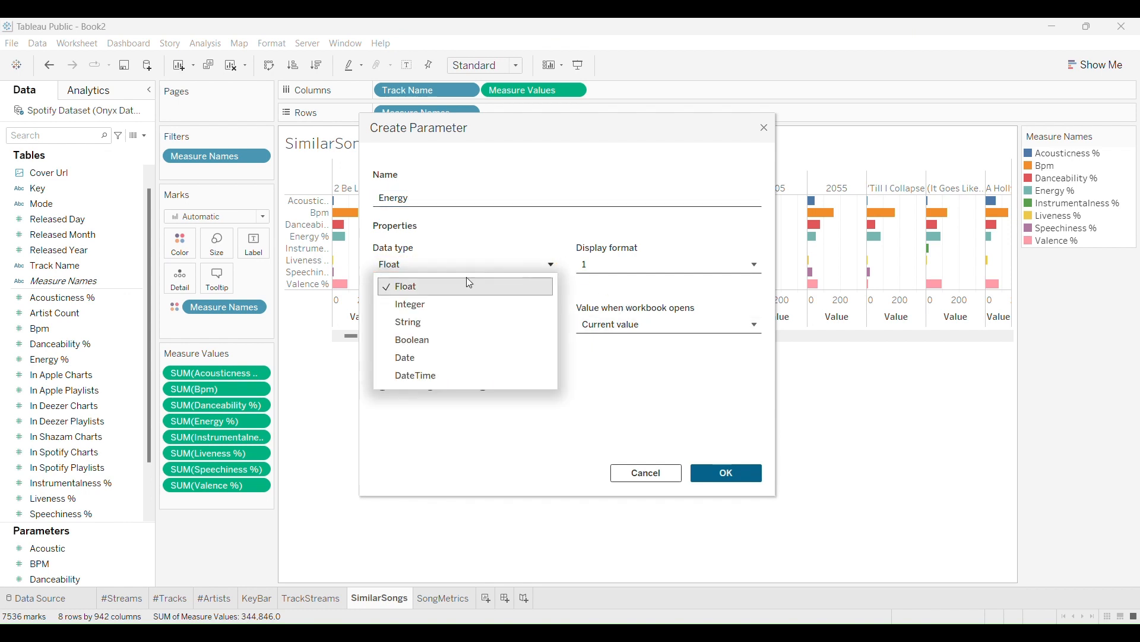
click(447, 304)
Restrict the Energy parameter to a range with minimum and maximum taken from the Energy % field, and create it.
click(602, 326)
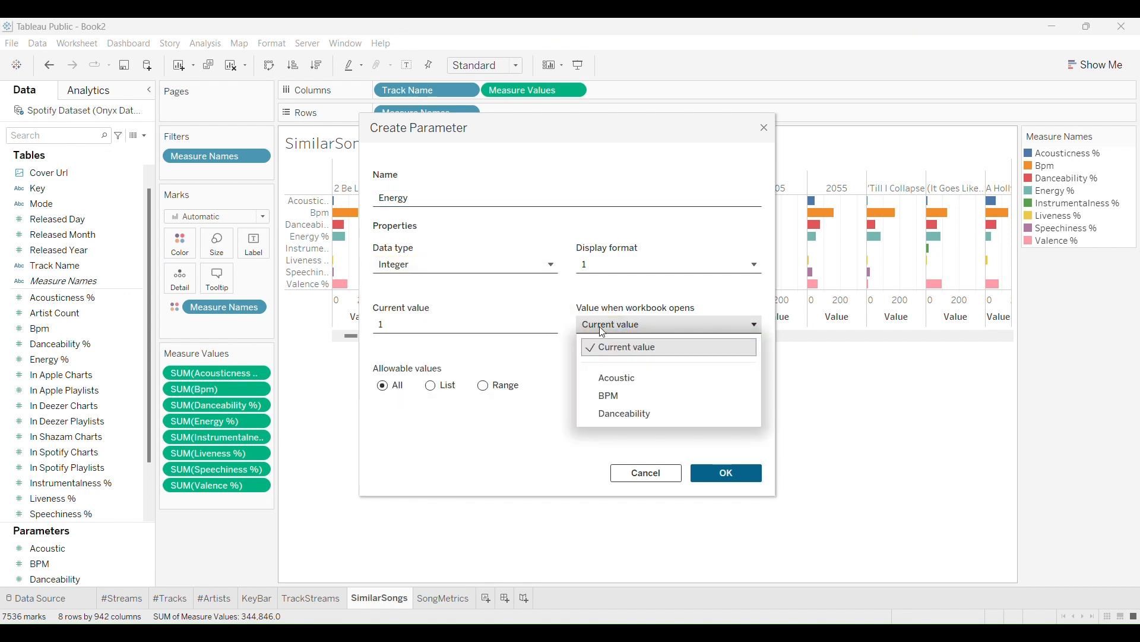
click(498, 390)
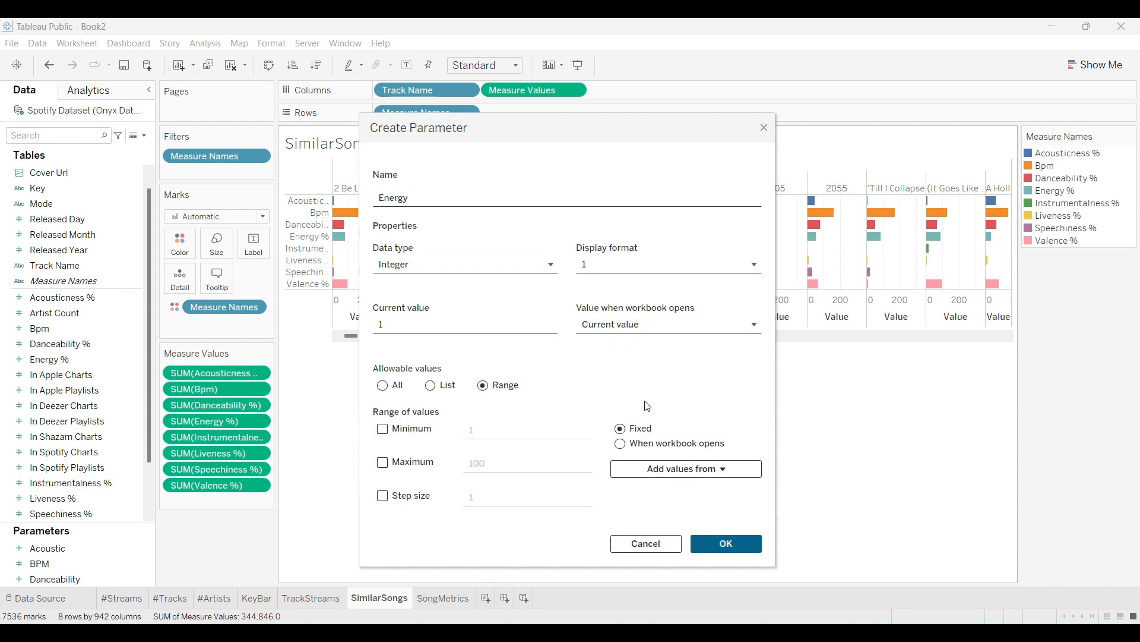
click(668, 468)
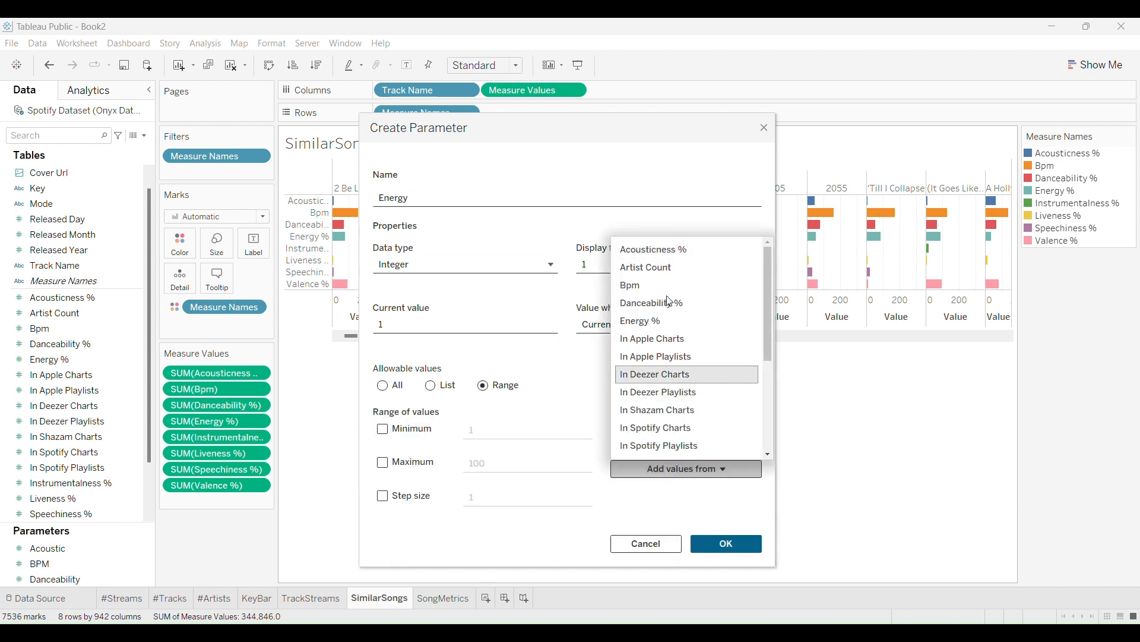
click(653, 321)
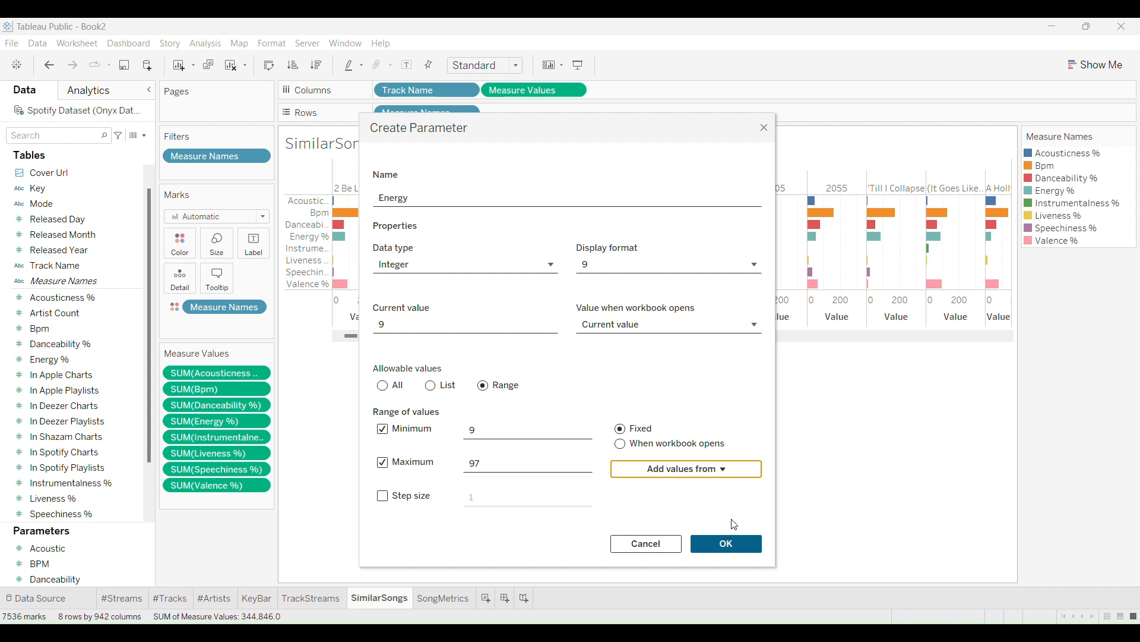
click(731, 538)
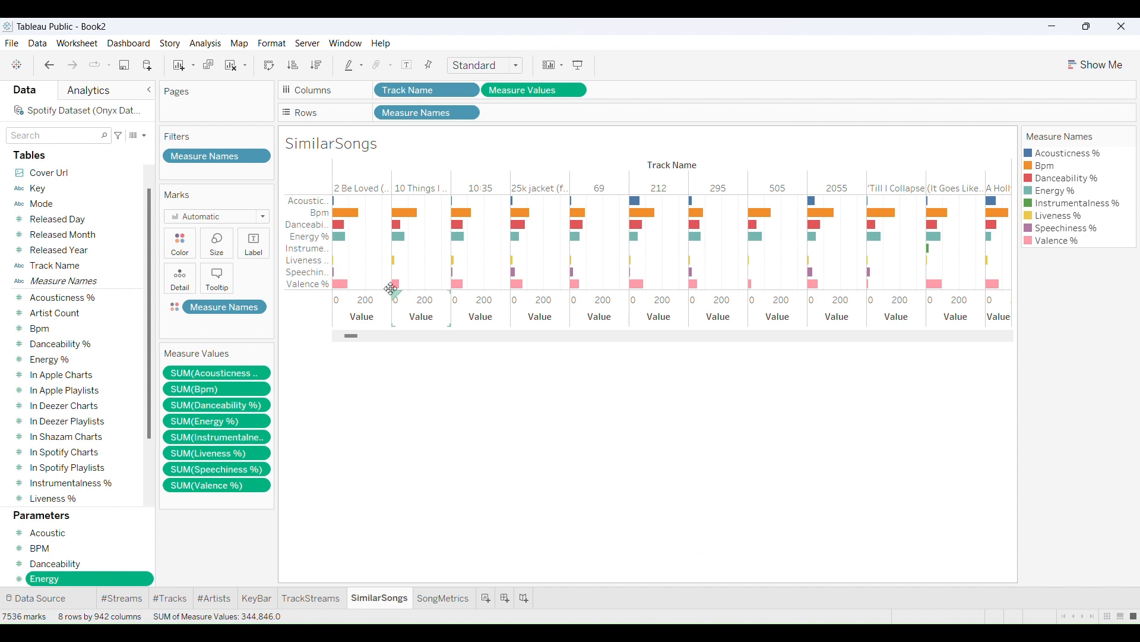
Start a new parameter named "Instrumentalness" and open its data type choices.
click(146, 136)
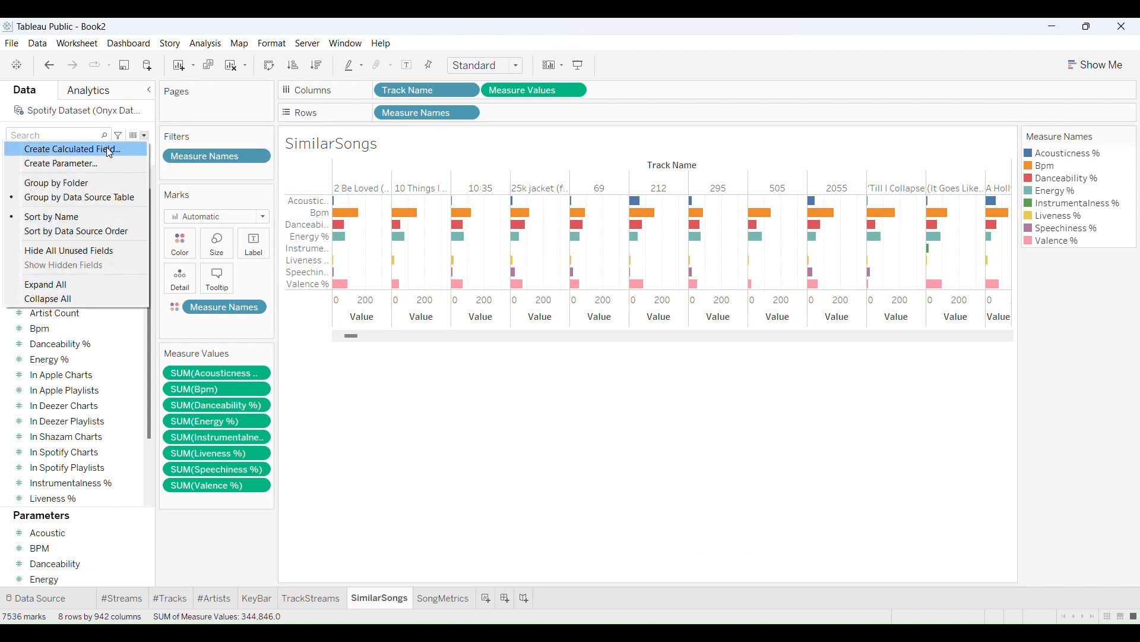
click(90, 163)
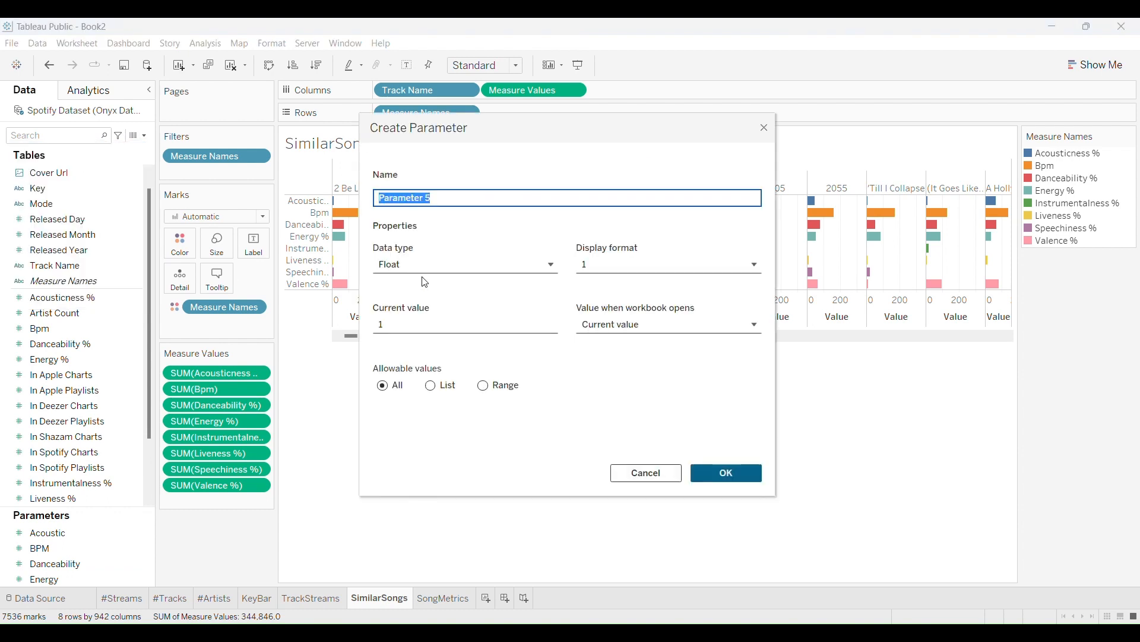
text(Instrumentalness)
click(500, 261)
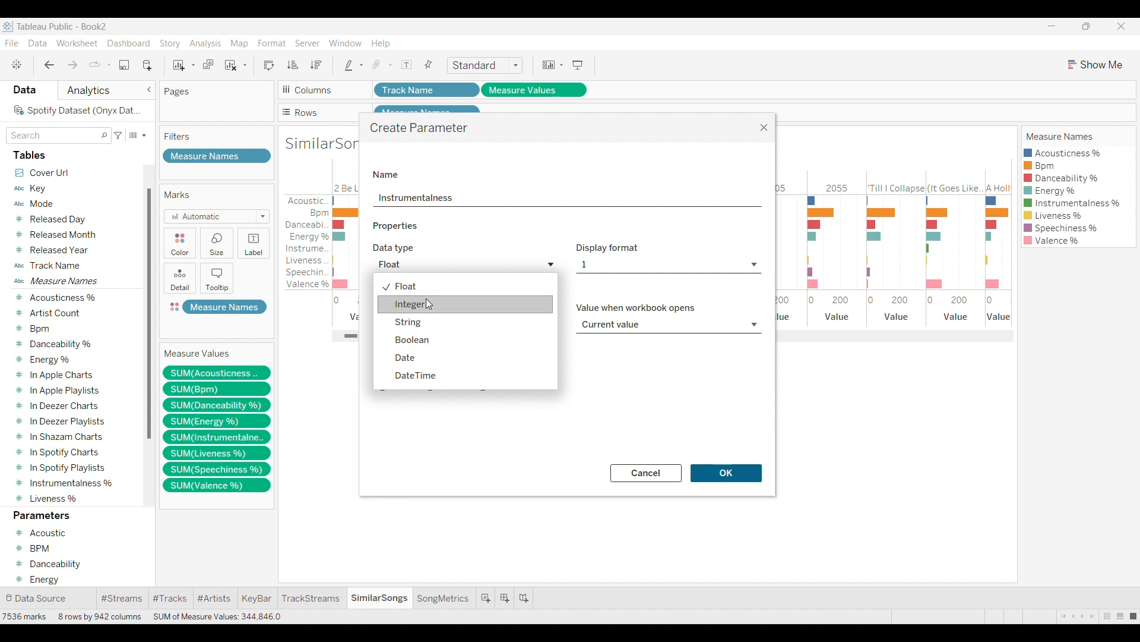
Make the new parameter an integer and take its allowable range from the Instrumentalness % field.
click(429, 304)
click(603, 330)
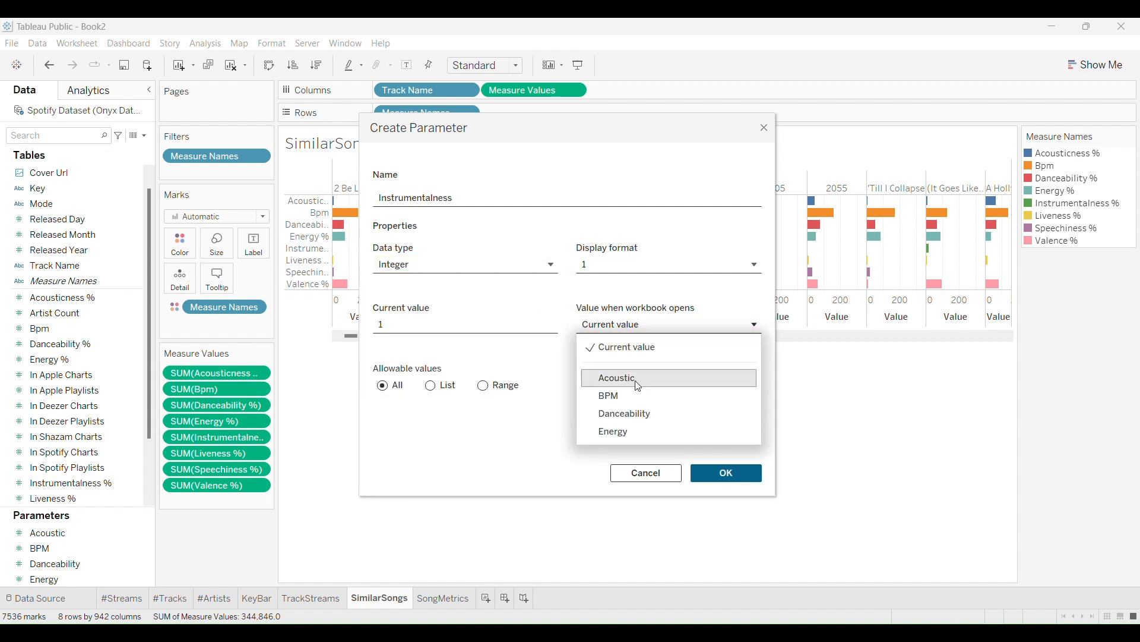
click(483, 385)
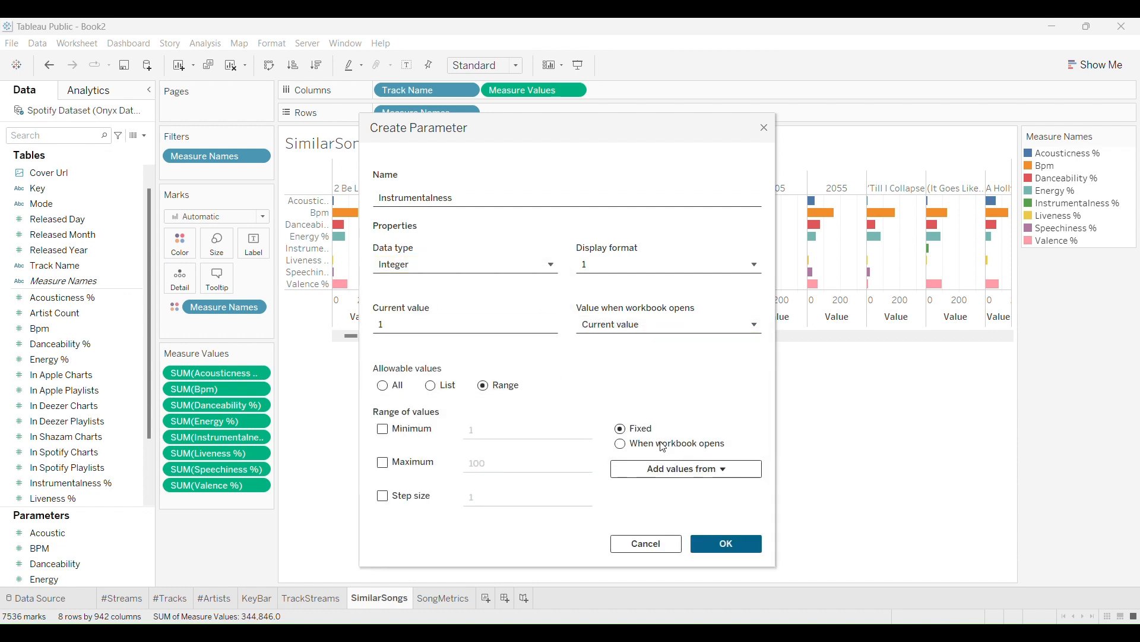
click(677, 469)
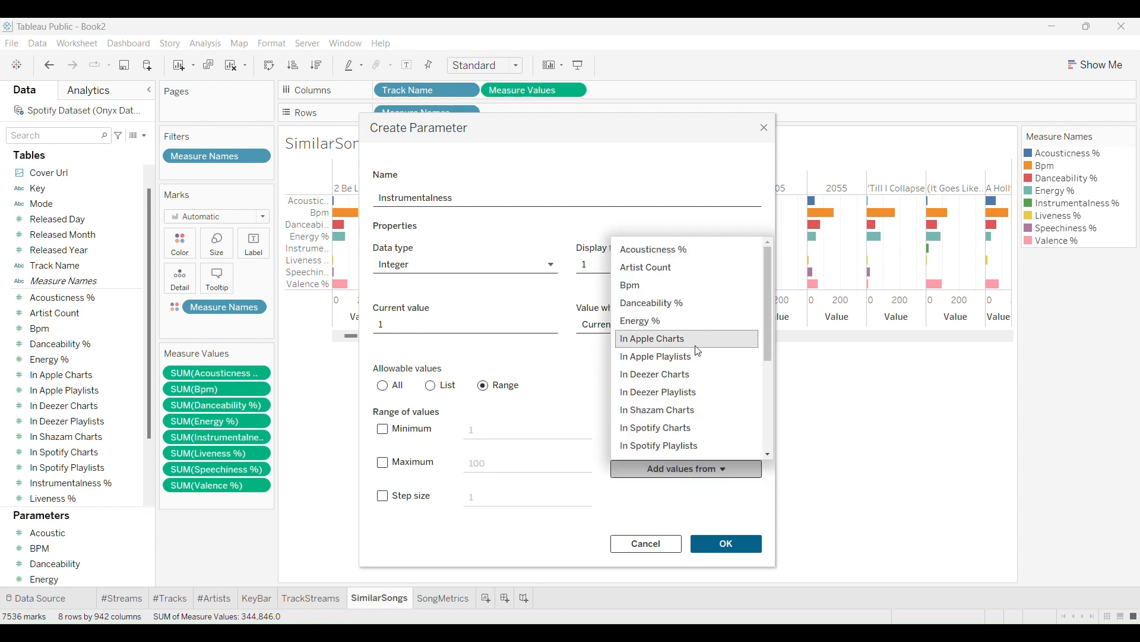
scroll(695, 348, down, 3)
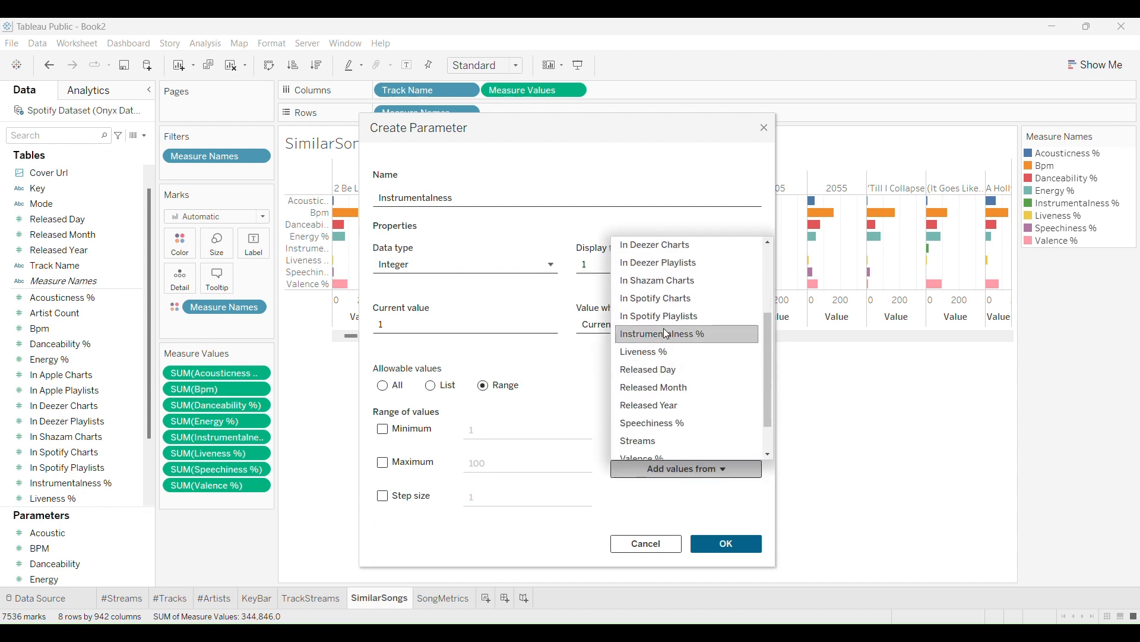
click(667, 334)
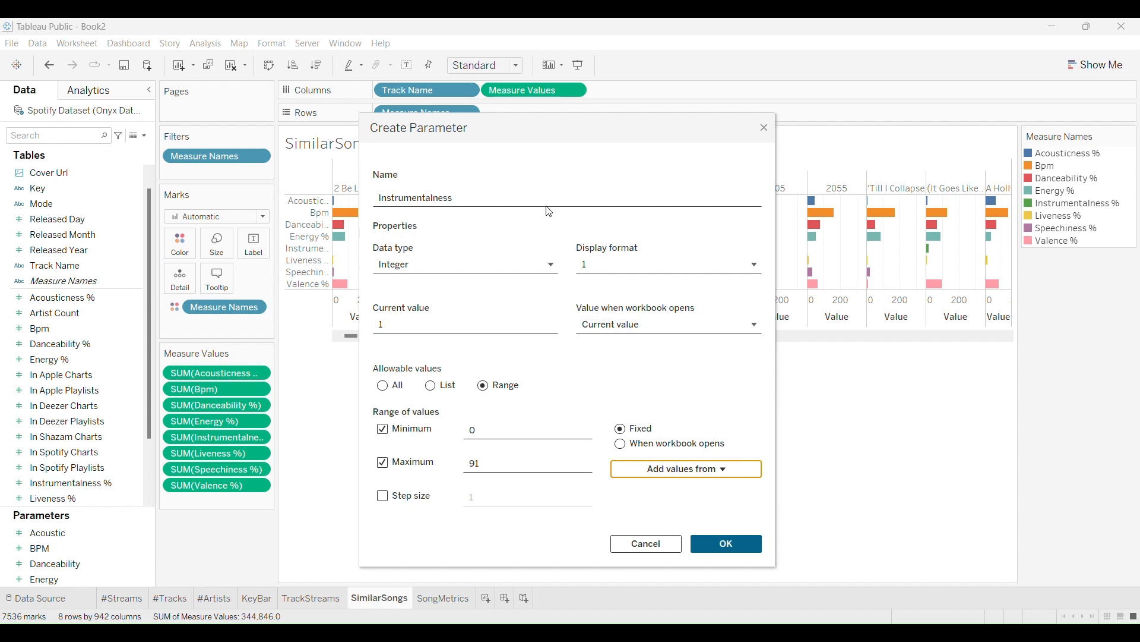
Shorten the parameter's name to Instrumental and create it.
click(533, 197)
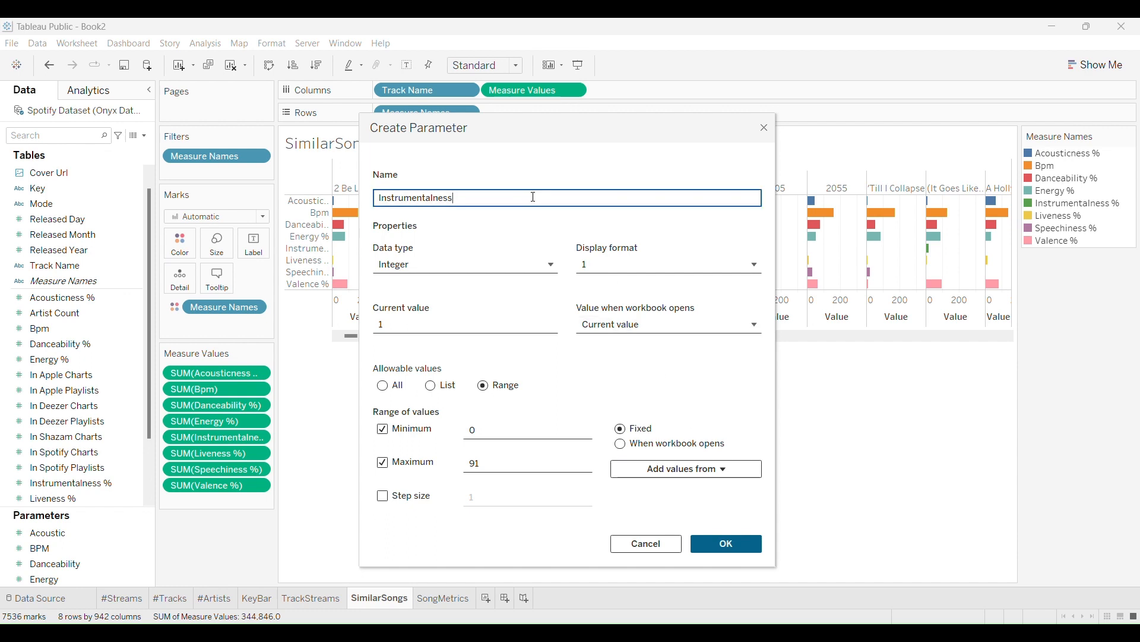
key(BackSpace)
key(BackSpace)
click(730, 544)
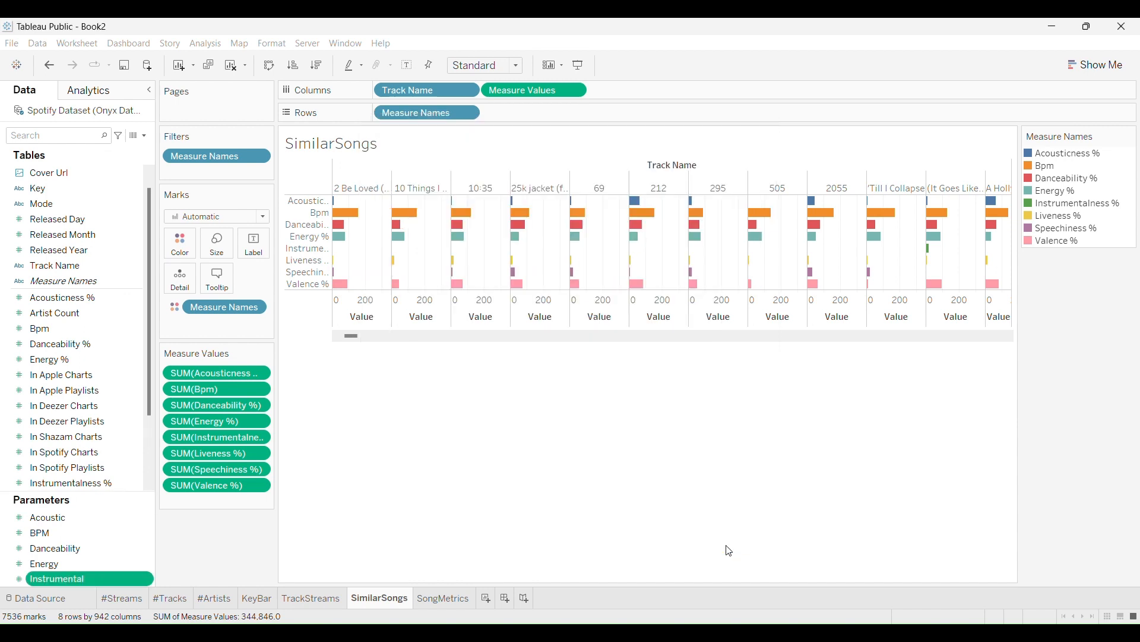
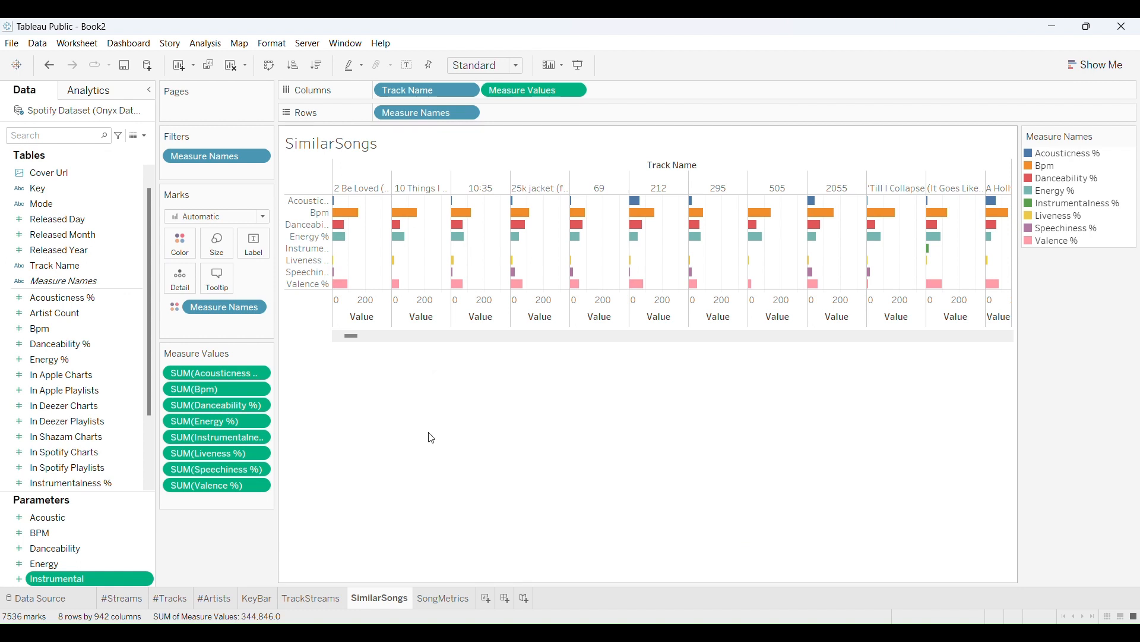
Start a new parameter and name it Liveness.
scroll(76, 429, down, 2)
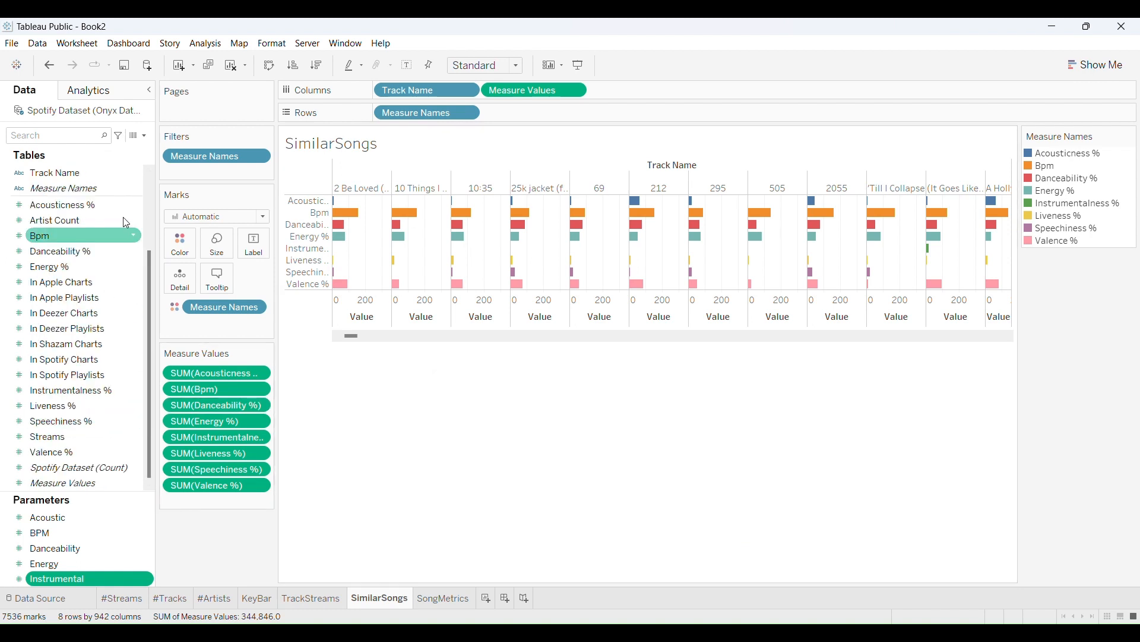
click(144, 136)
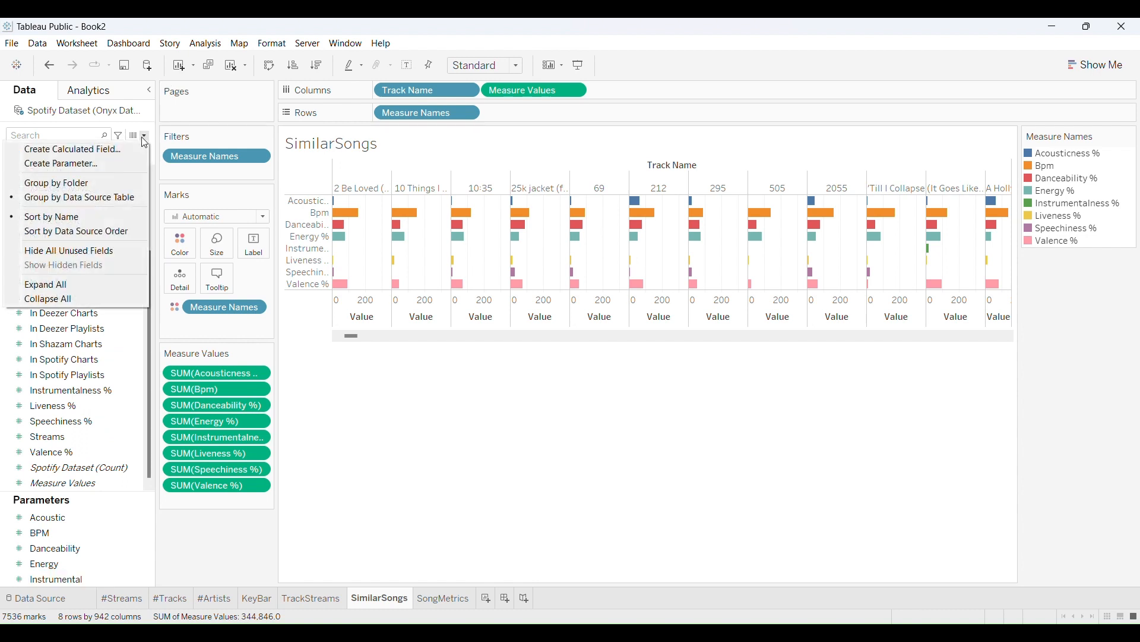
click(69, 164)
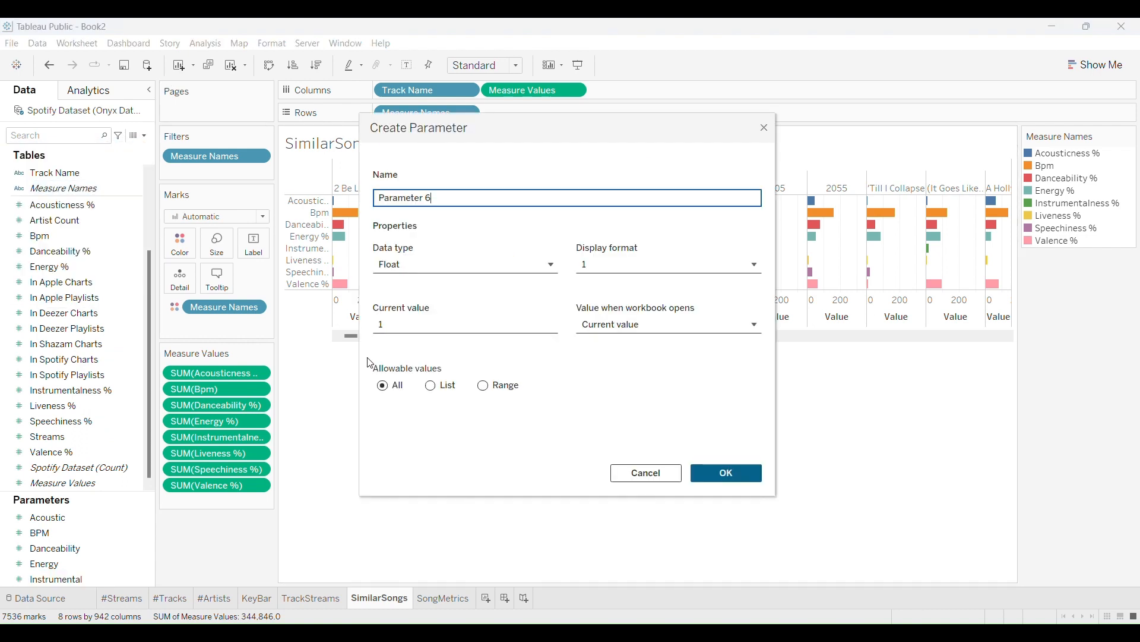
text(L)
text(iveliness)
key(BackSpace)
key(BackSpace)
key(BackSpace)
key(BackSpace)
key(BackSpace)
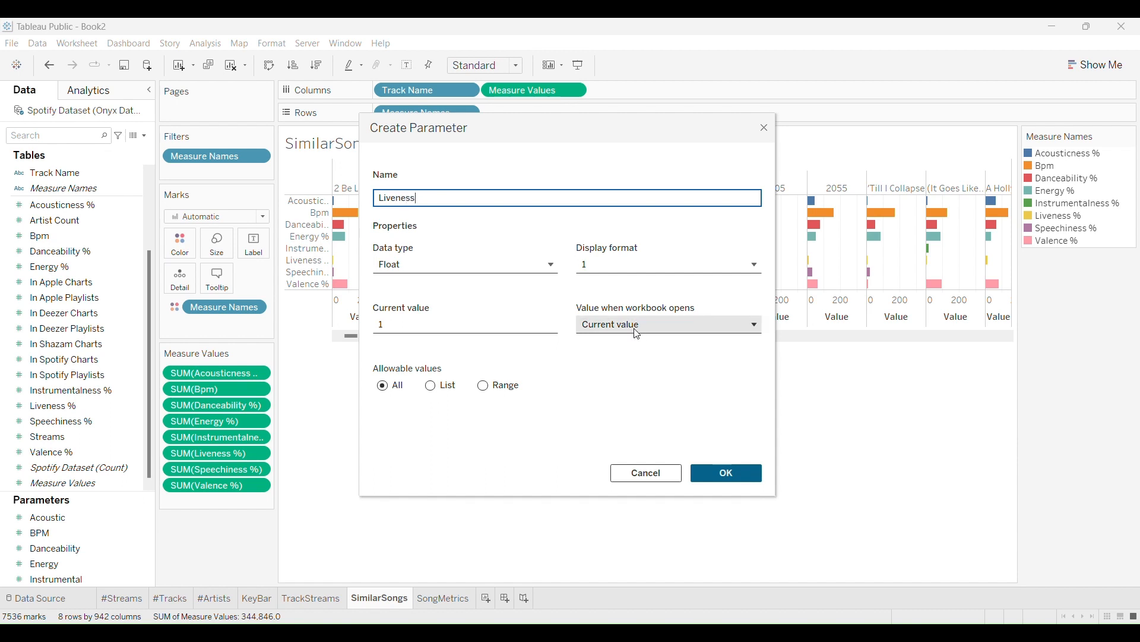
Make the Liveness parameter an integer, take its allowable range from the Liveness % field, and create it.
click(453, 259)
click(416, 305)
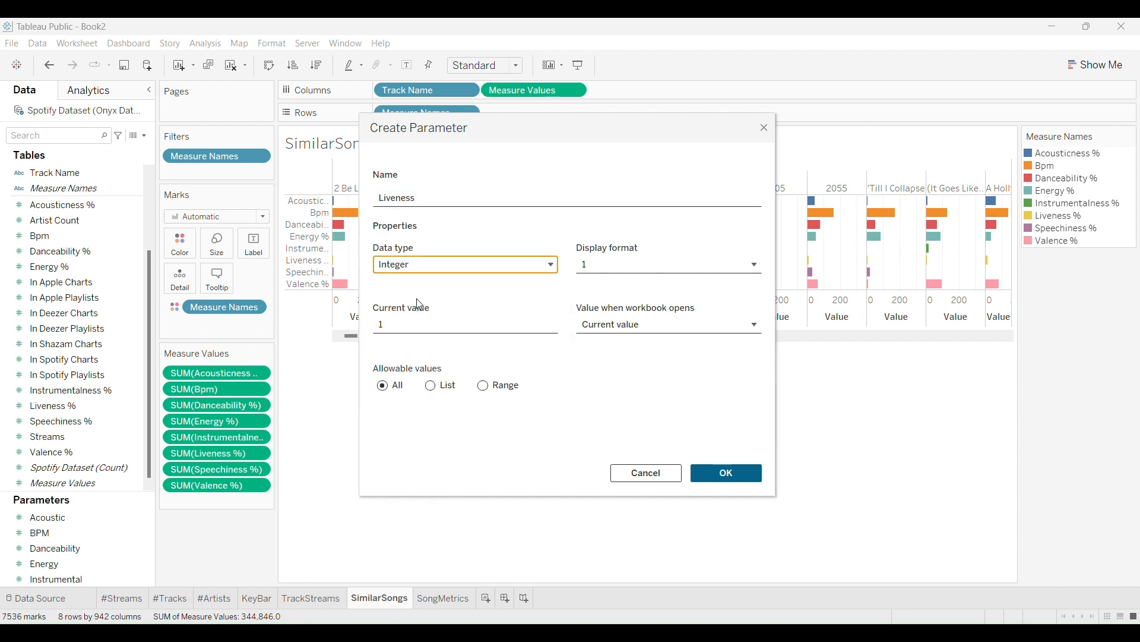
click(666, 326)
click(666, 327)
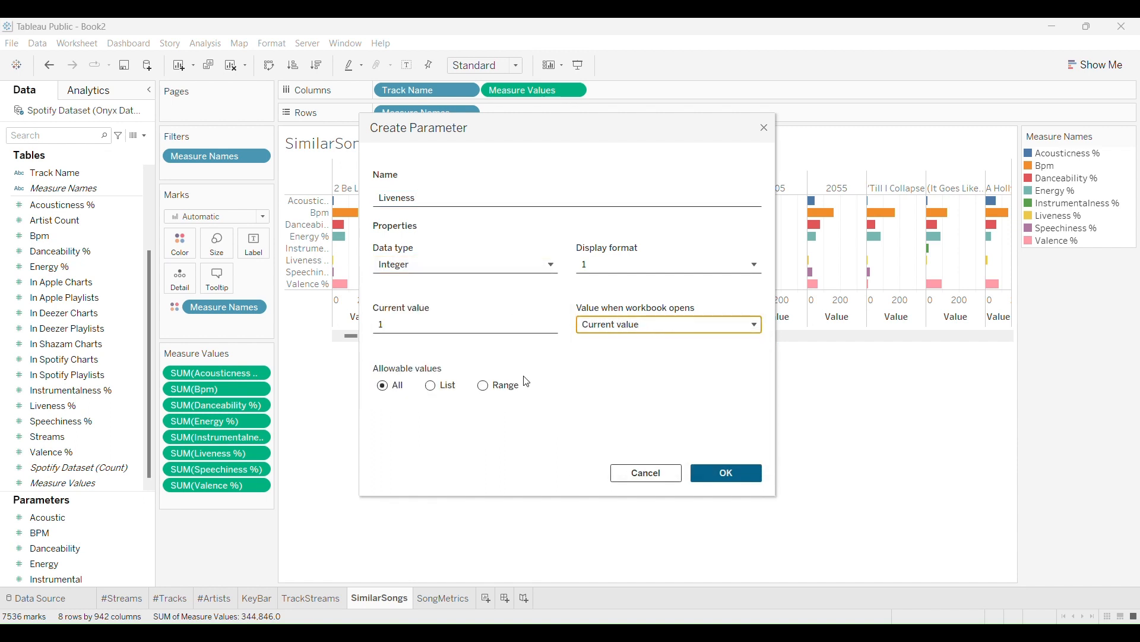
click(483, 386)
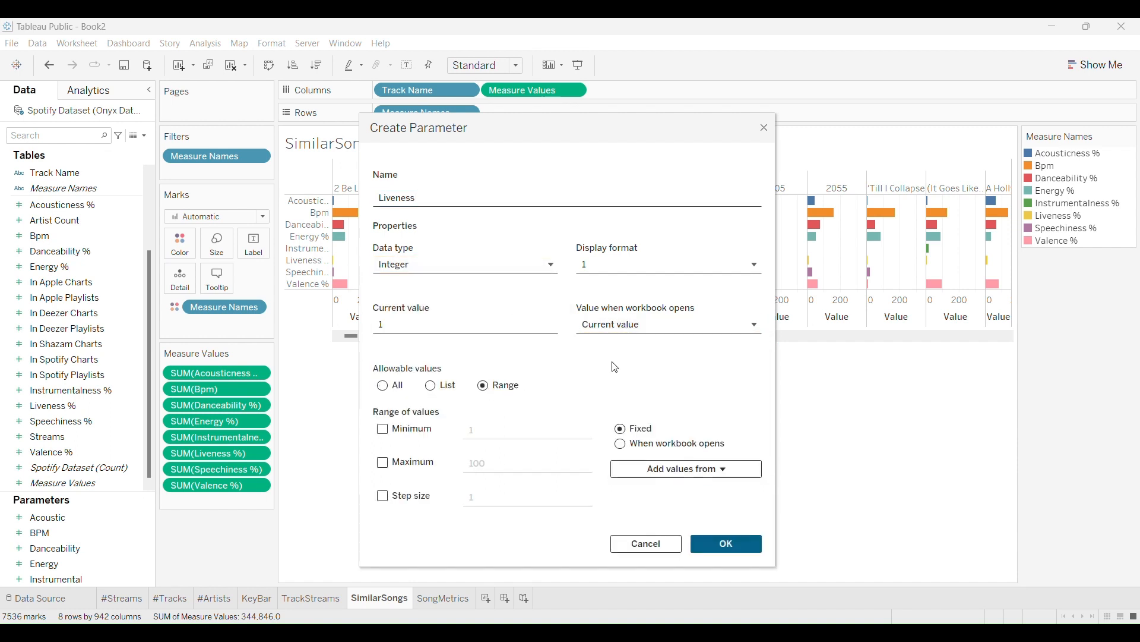
click(655, 463)
scroll(687, 360, down, 1)
scroll(688, 360, down, 3)
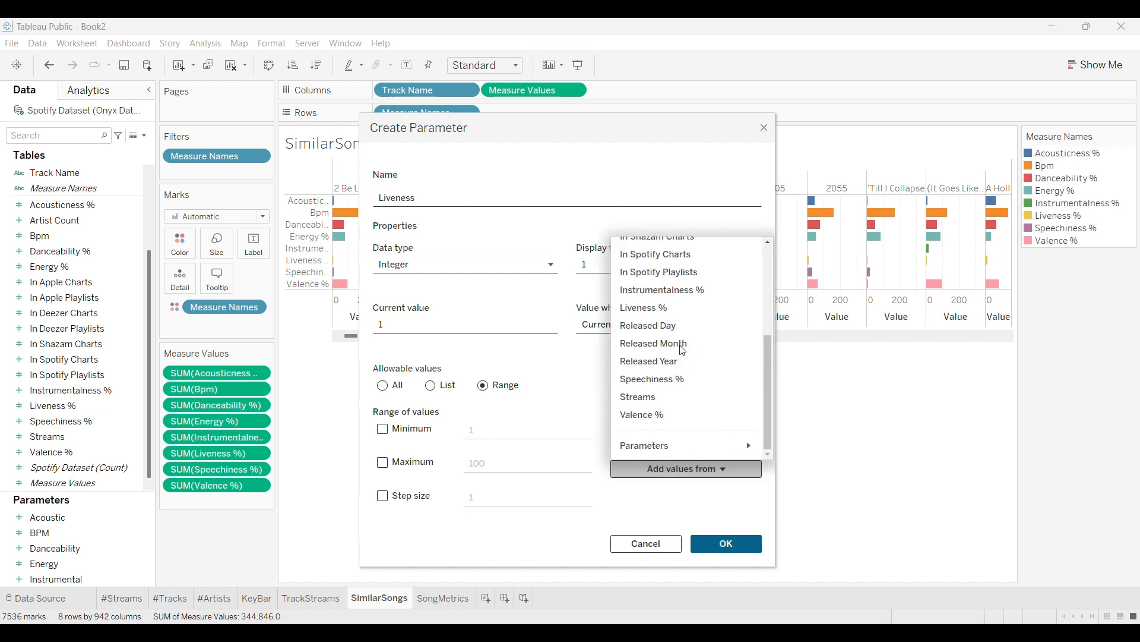
click(661, 310)
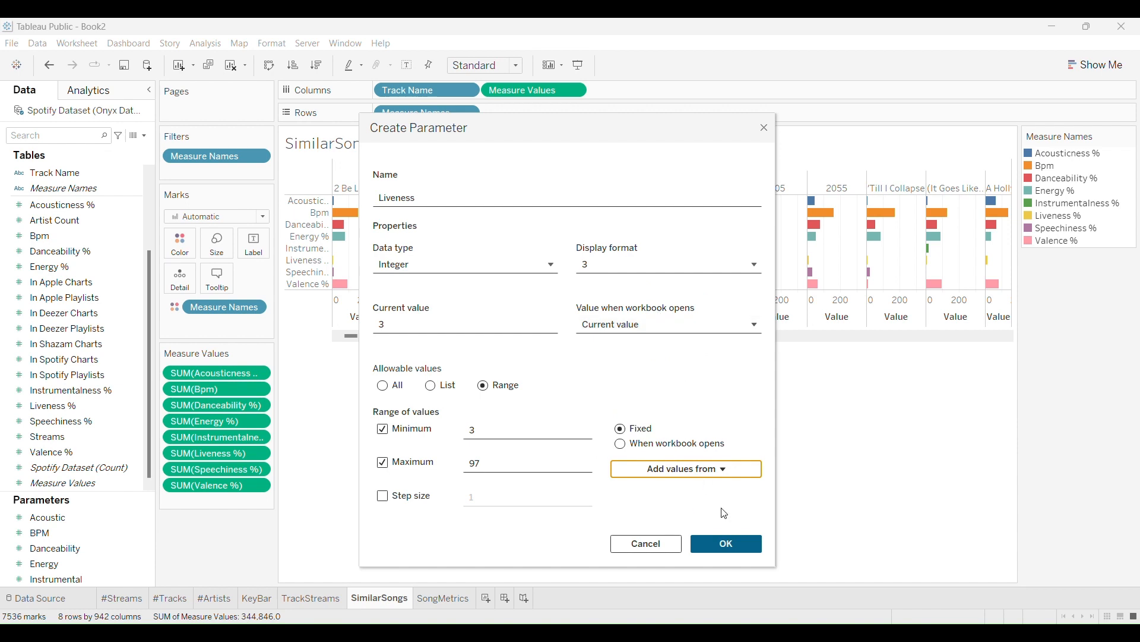
click(726, 542)
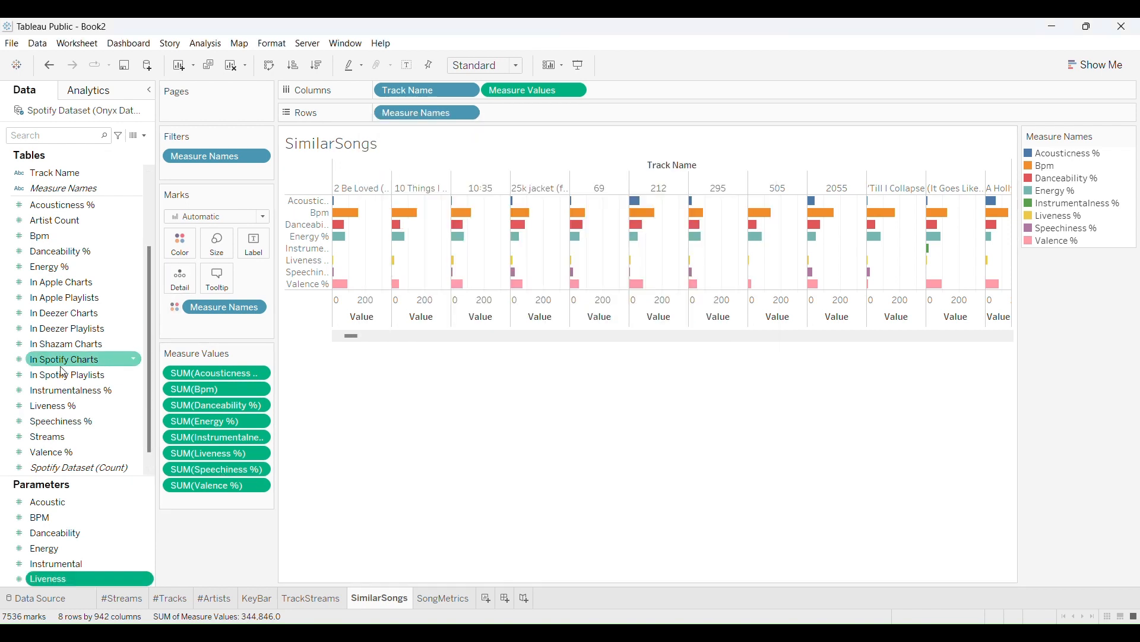
Start a new parameter named Speechiness with the Integer data type.
scroll(78, 363, down, 1)
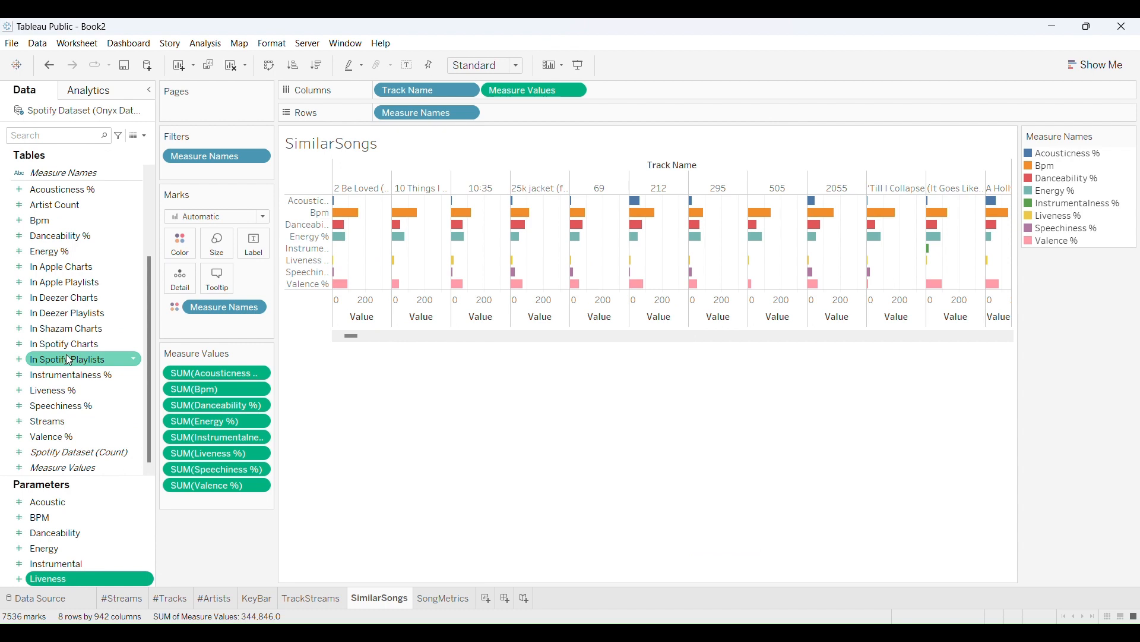
click(144, 137)
click(99, 162)
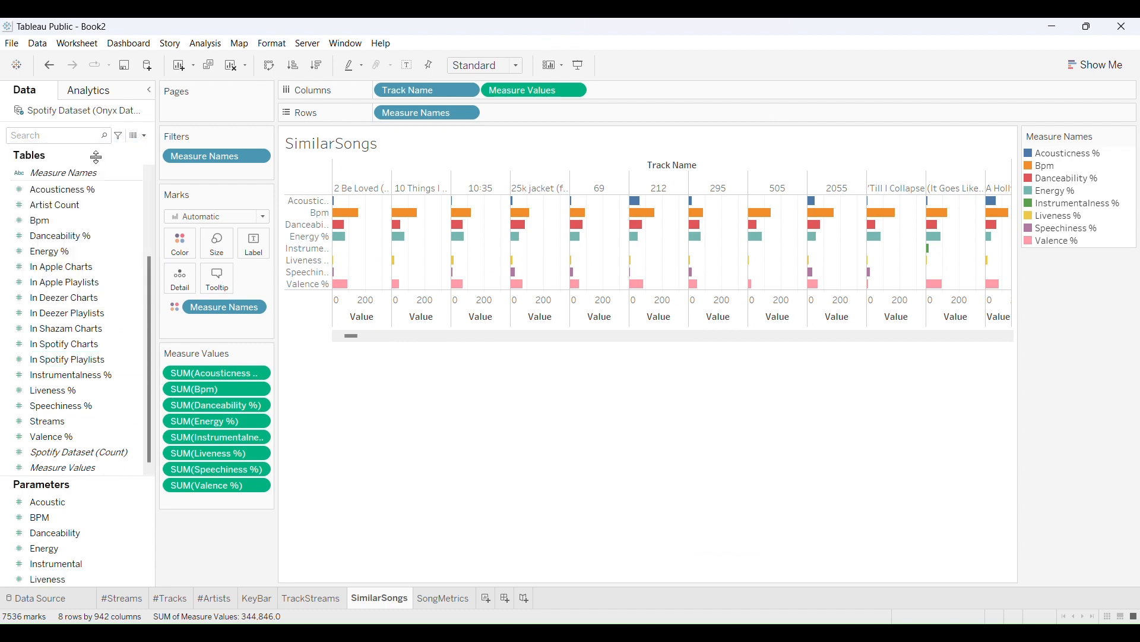
text(S)
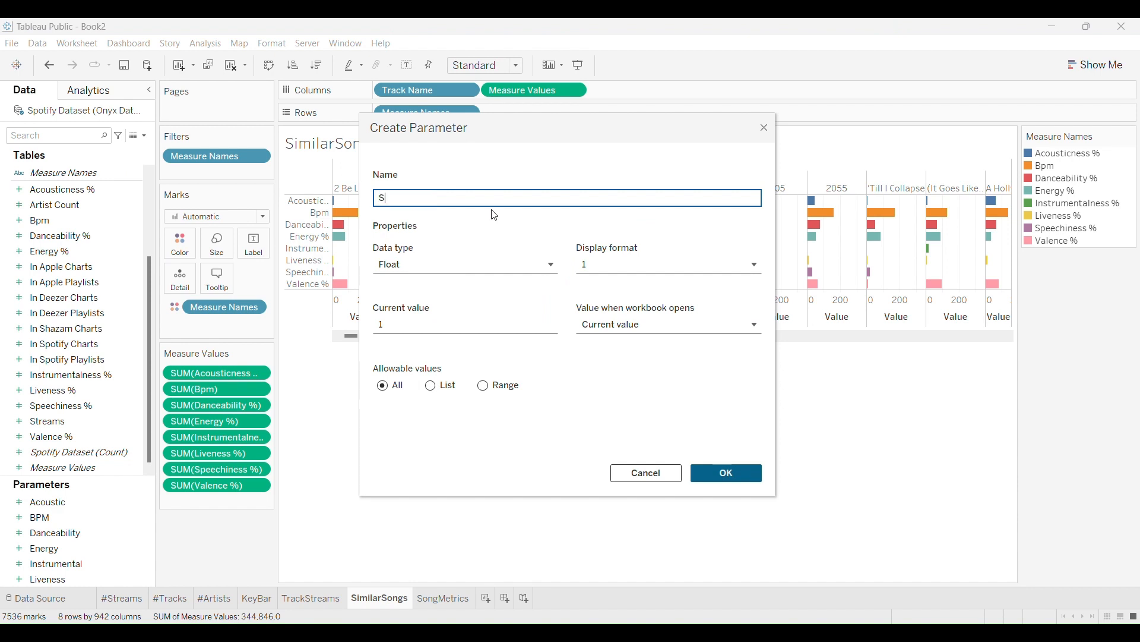
text(peechiness)
click(428, 268)
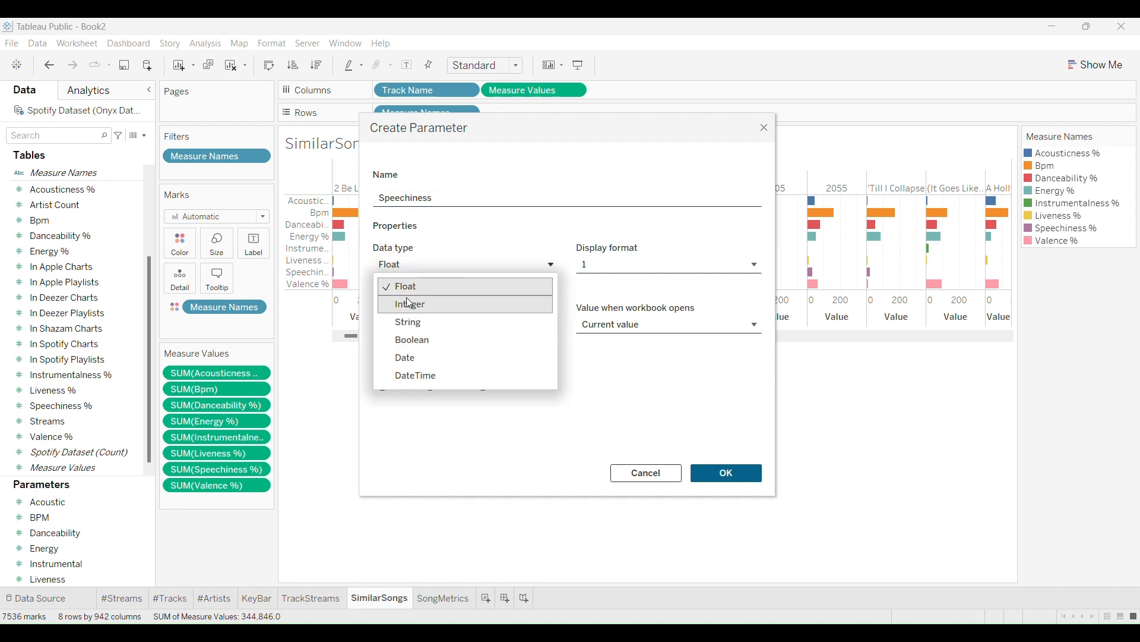
click(409, 304)
Take the Speechiness parameter's allowable range from the Speechiness % field and create the parameter.
click(621, 328)
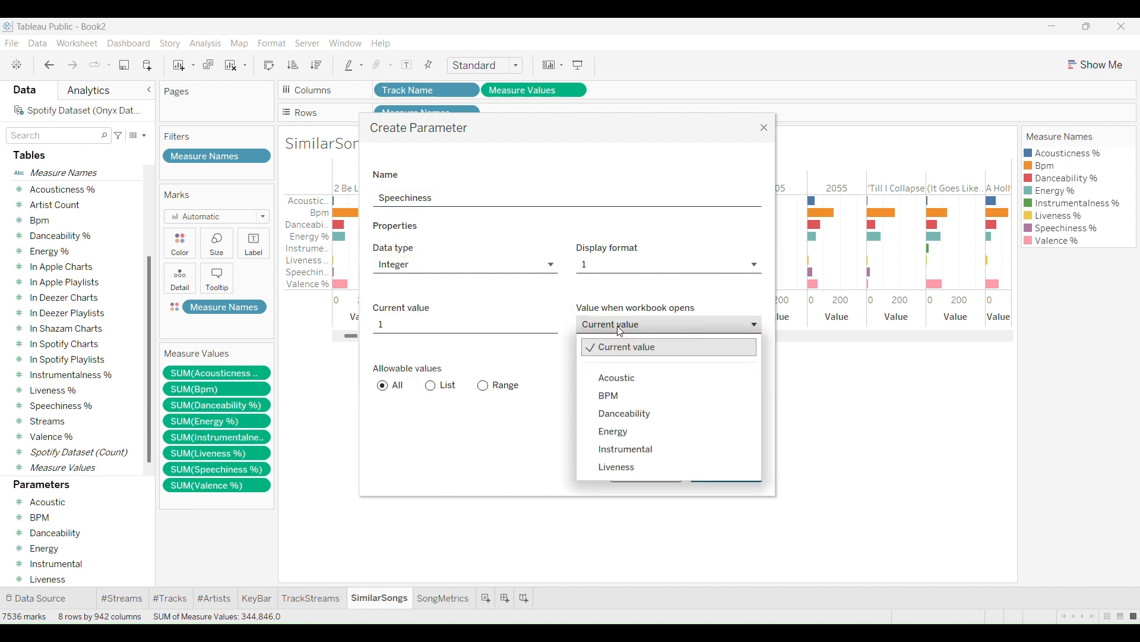
click(483, 386)
click(483, 385)
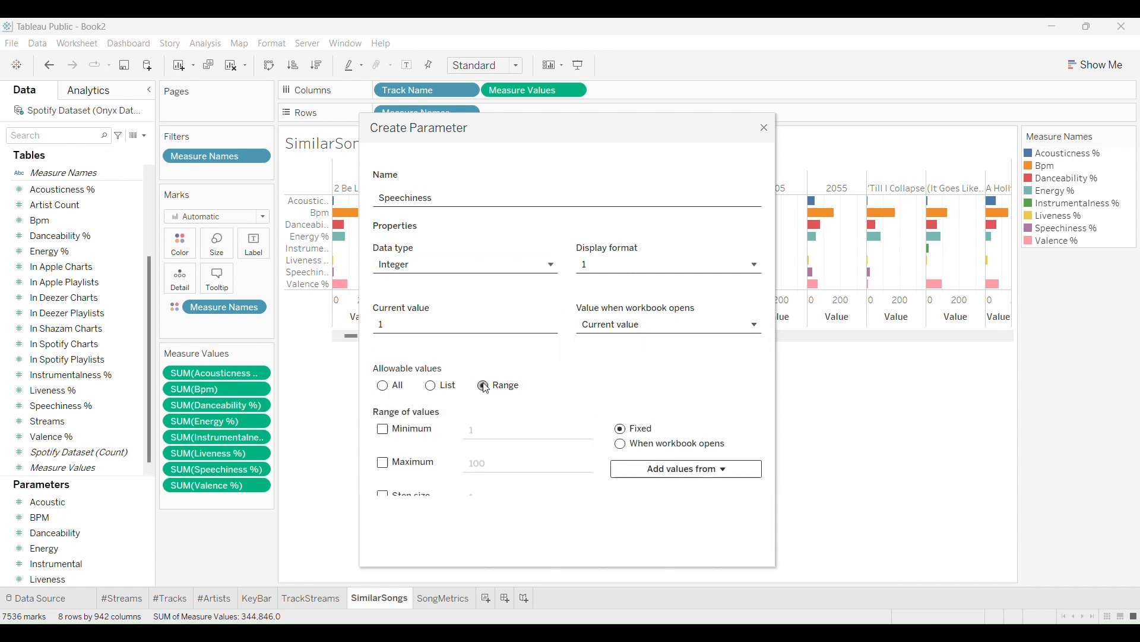
click(664, 478)
scroll(672, 308, down, 3)
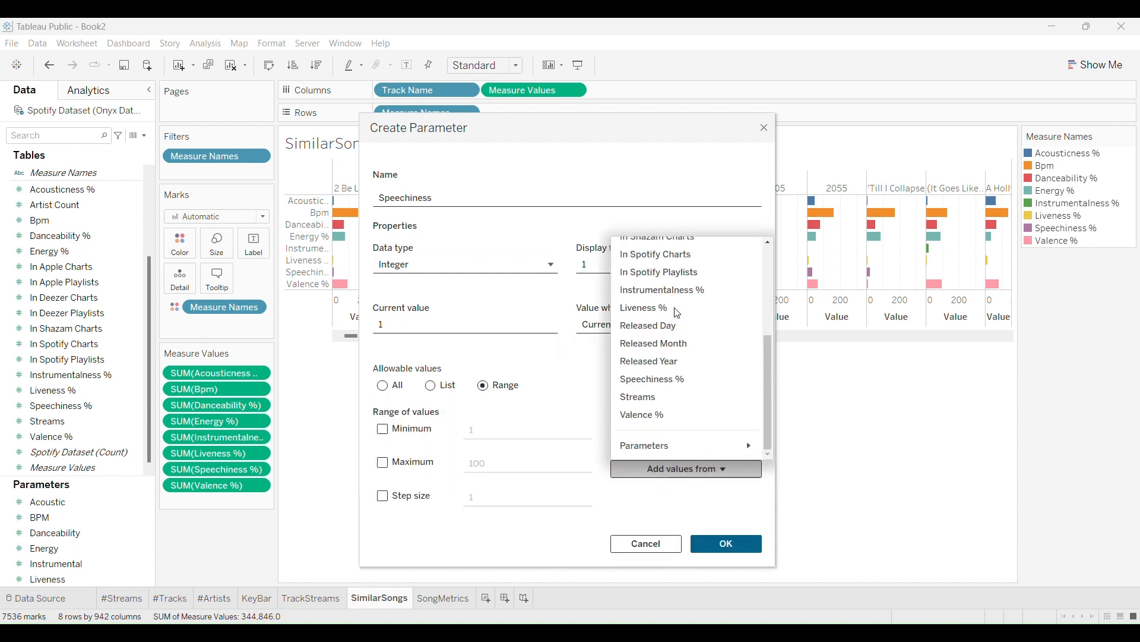
click(636, 381)
click(727, 543)
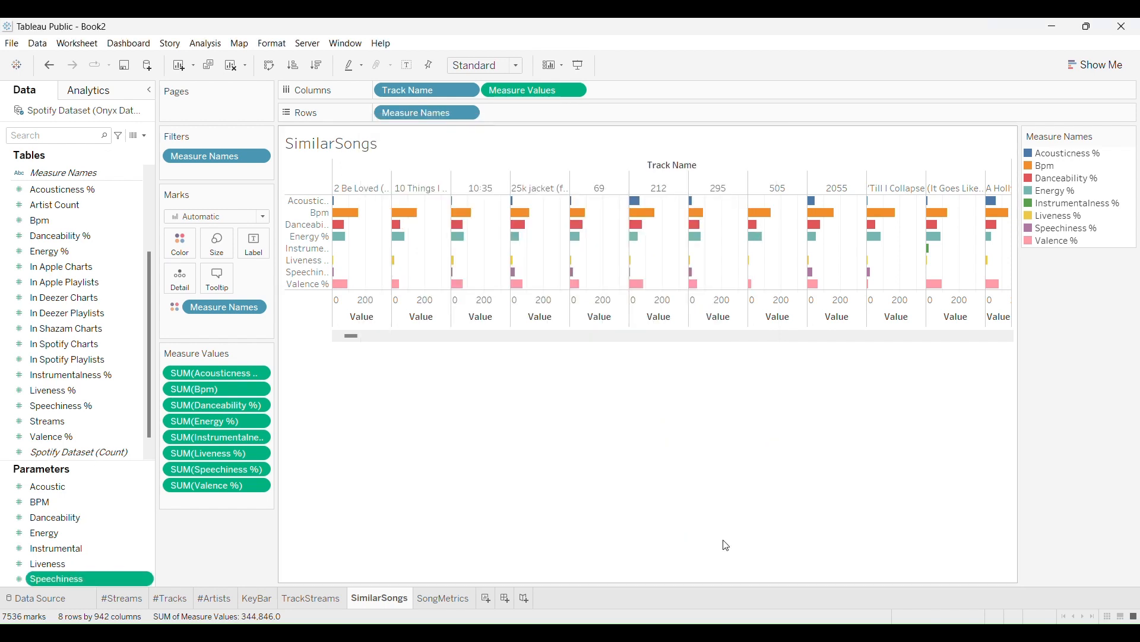
Start a new parameter named Valence with the Integer data type.
click(145, 136)
key(Escape)
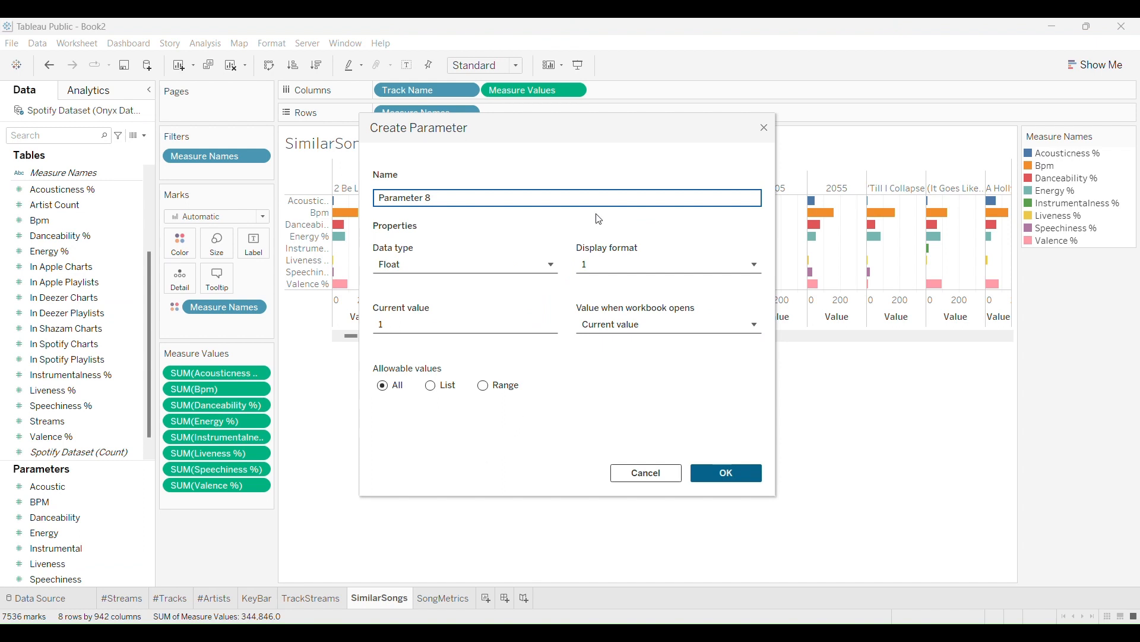
key(ctrl+a)
text(Valence)
click(452, 276)
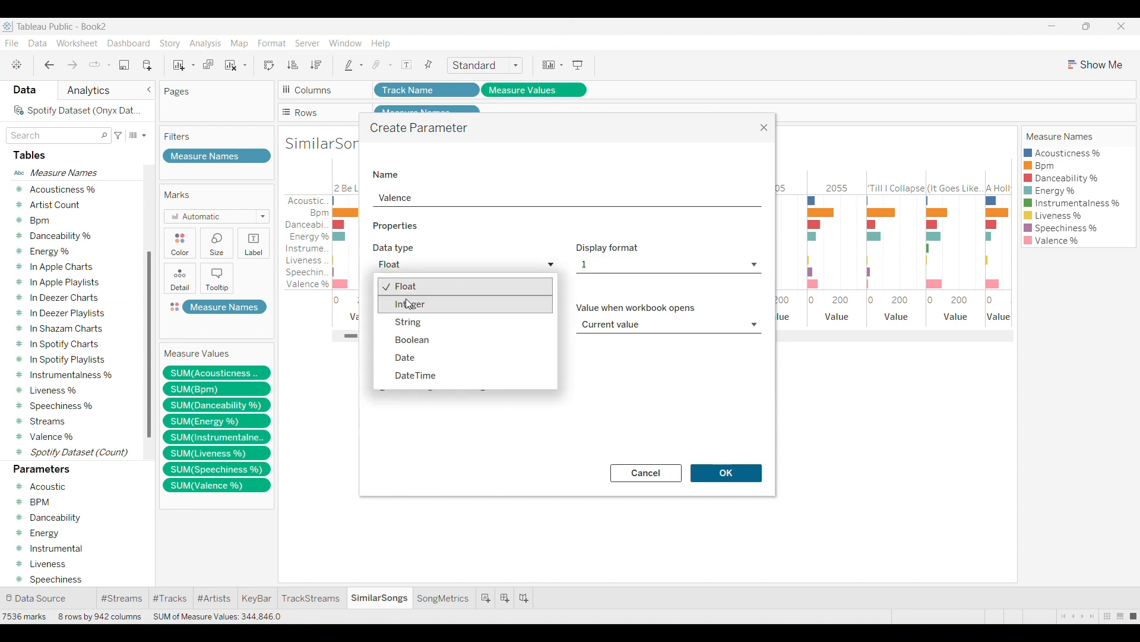
click(439, 303)
Take the Valence parameter's allowable range from the Valence % field and create the parameter.
click(483, 385)
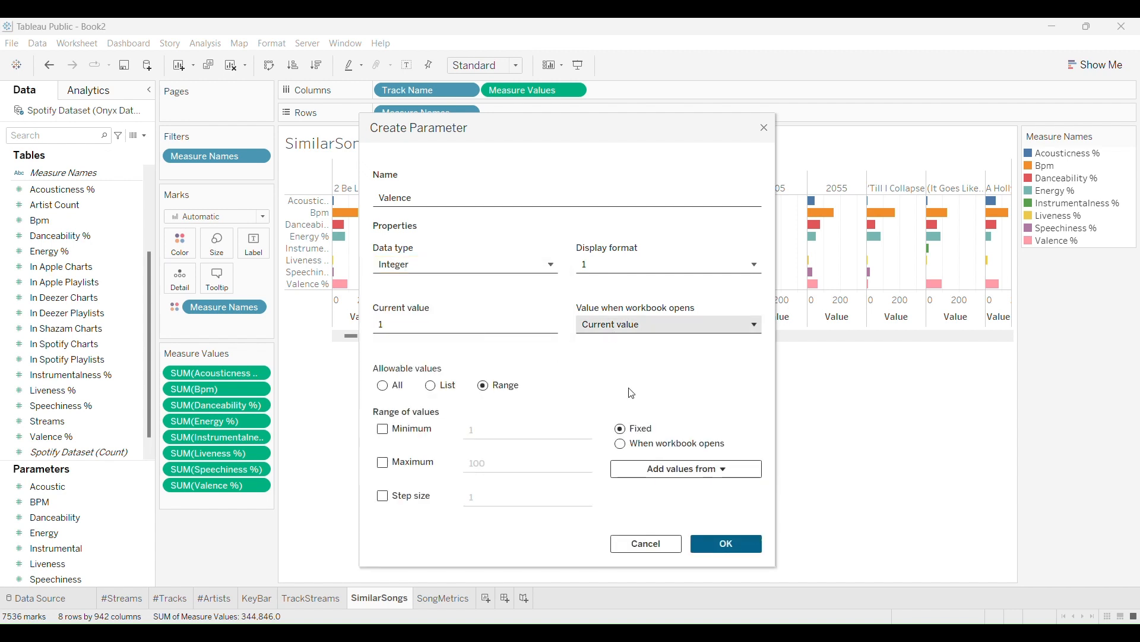
click(633, 466)
scroll(670, 427, down, 3)
click(654, 415)
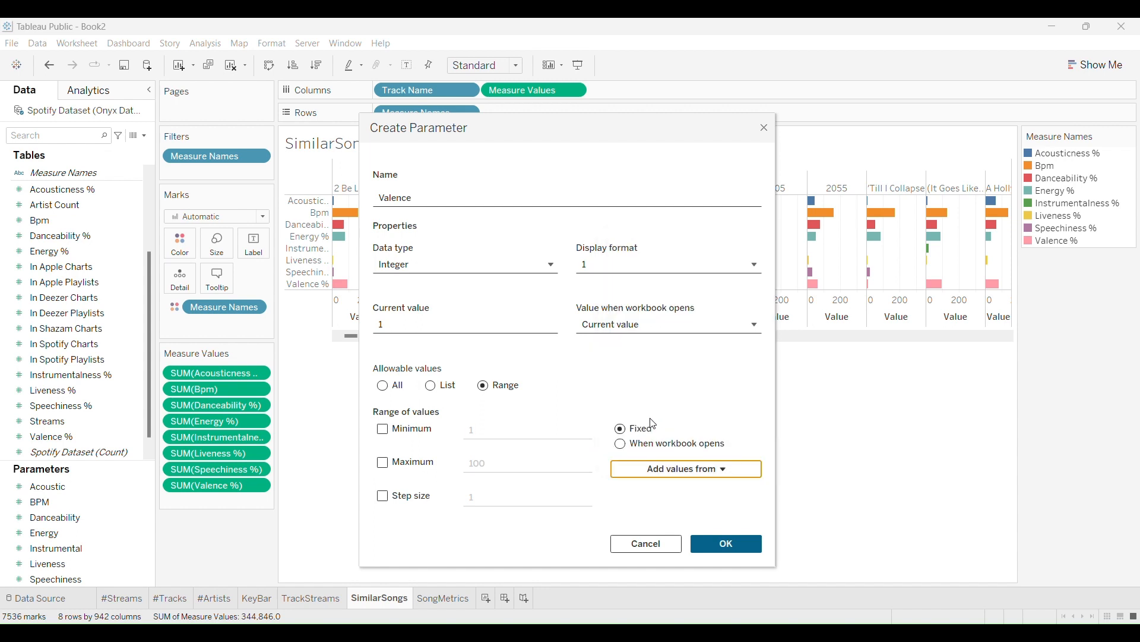
click(744, 554)
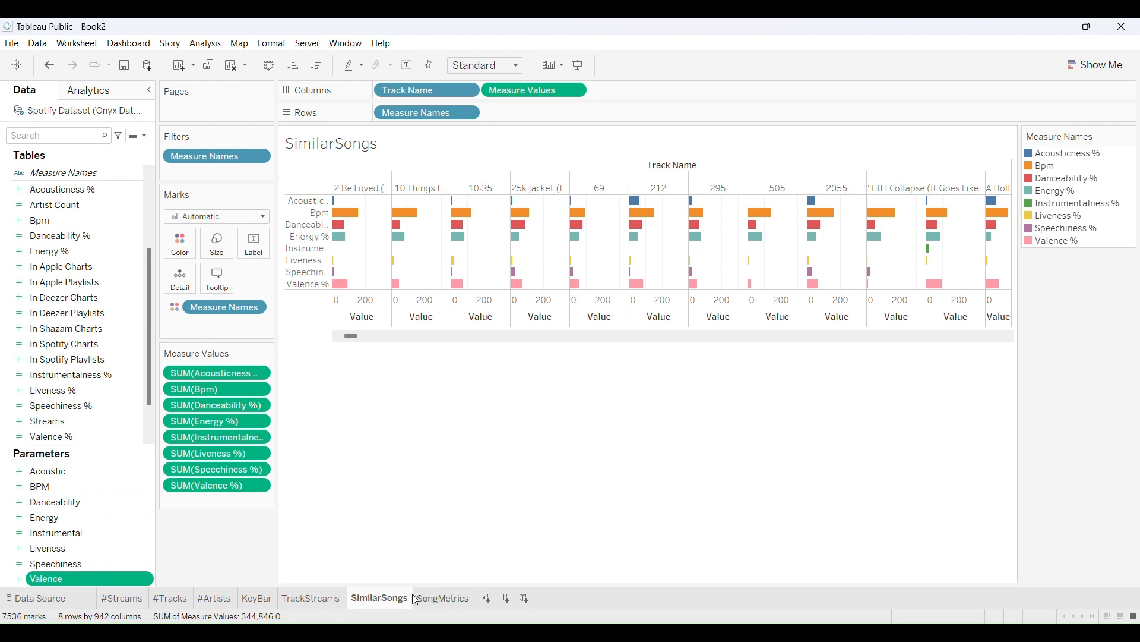
Start a new calculated field named RMSE.
click(142, 137)
click(69, 151)
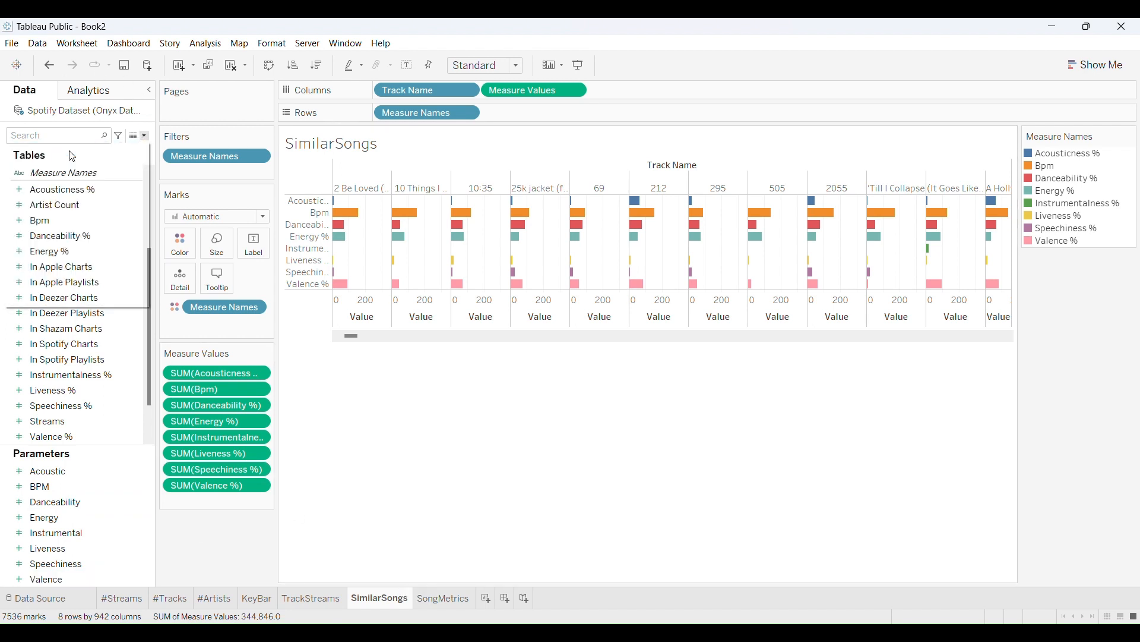
text(RMSE)
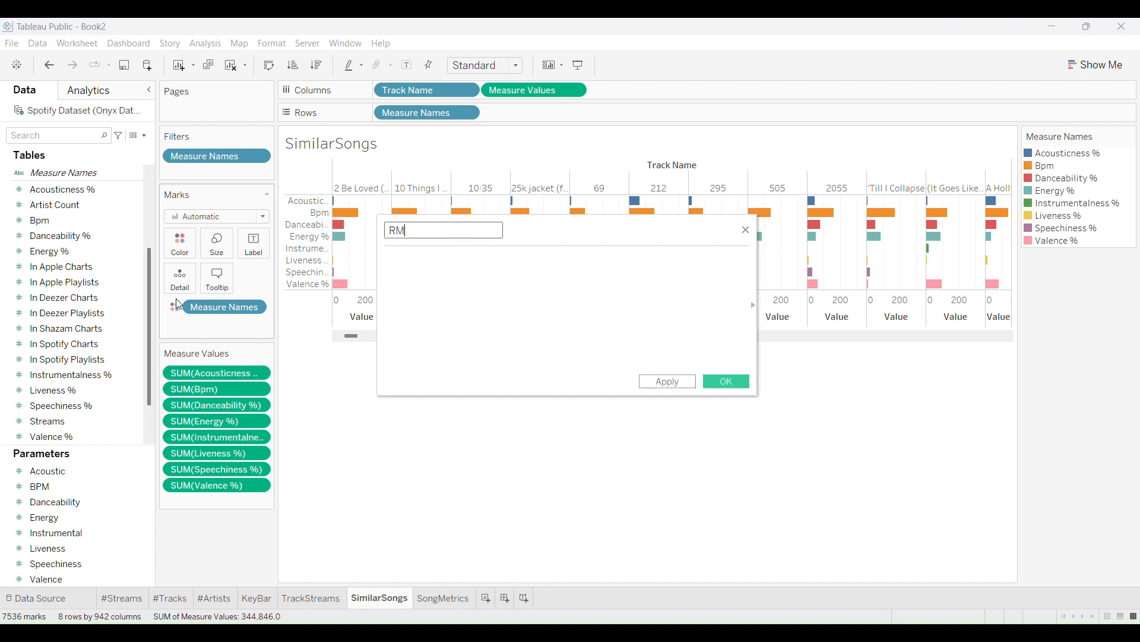
key(Tab)
Enter the squared acousticness difference SQUARE([Acousticness %]-[Acoustic]) as the first term of the RMSE formula.
text(sq)
key(Down)
key(Return)
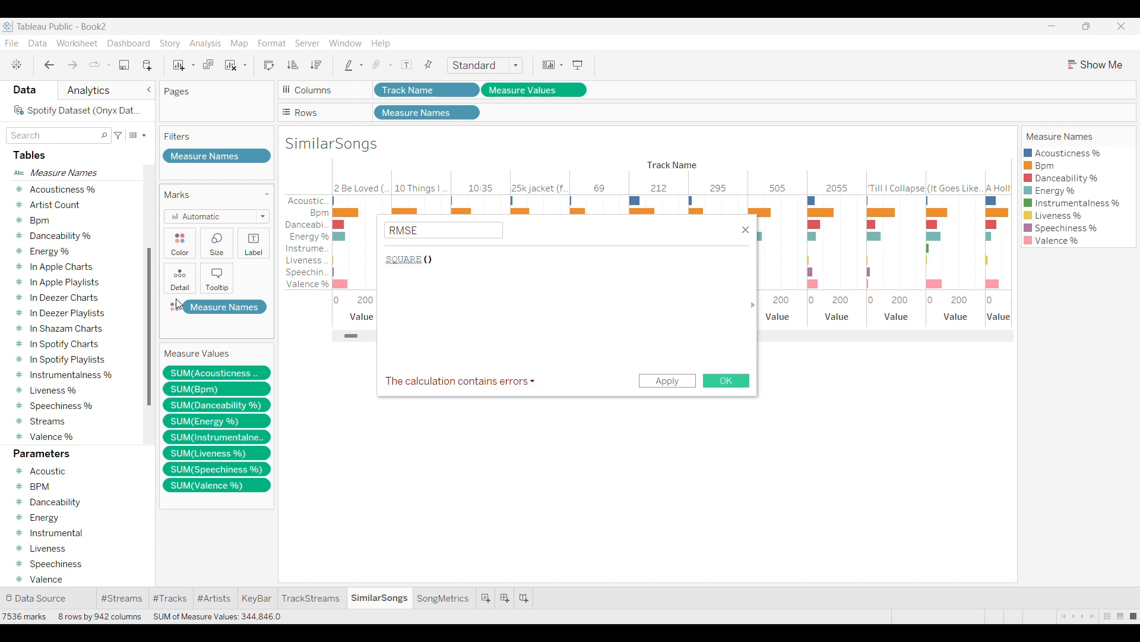
text(ac)
key(Return)
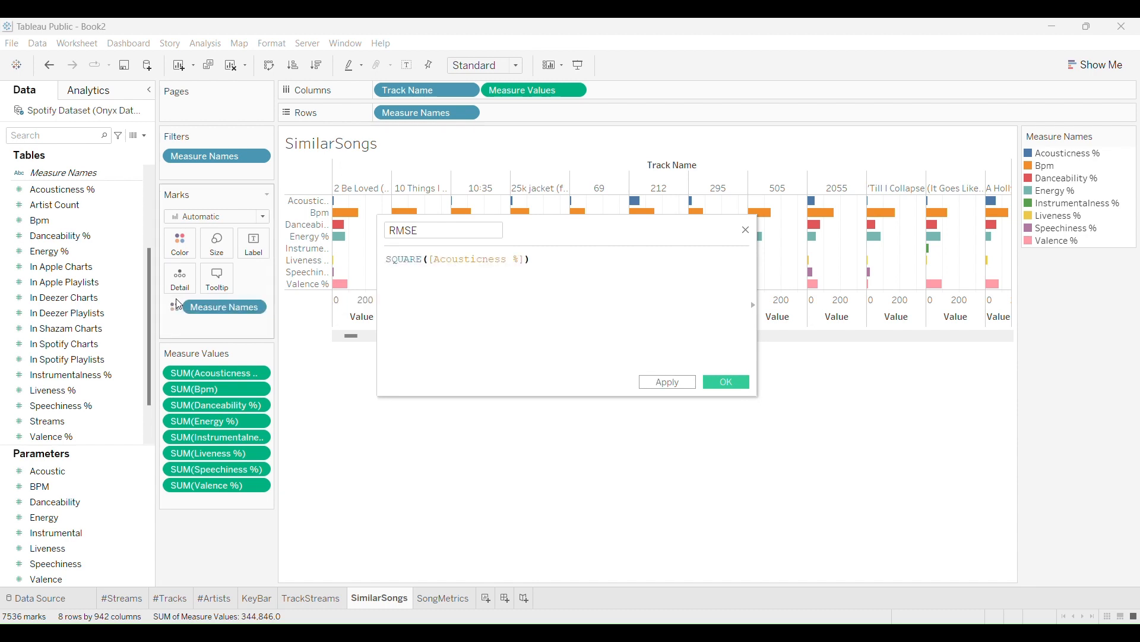
text(-)
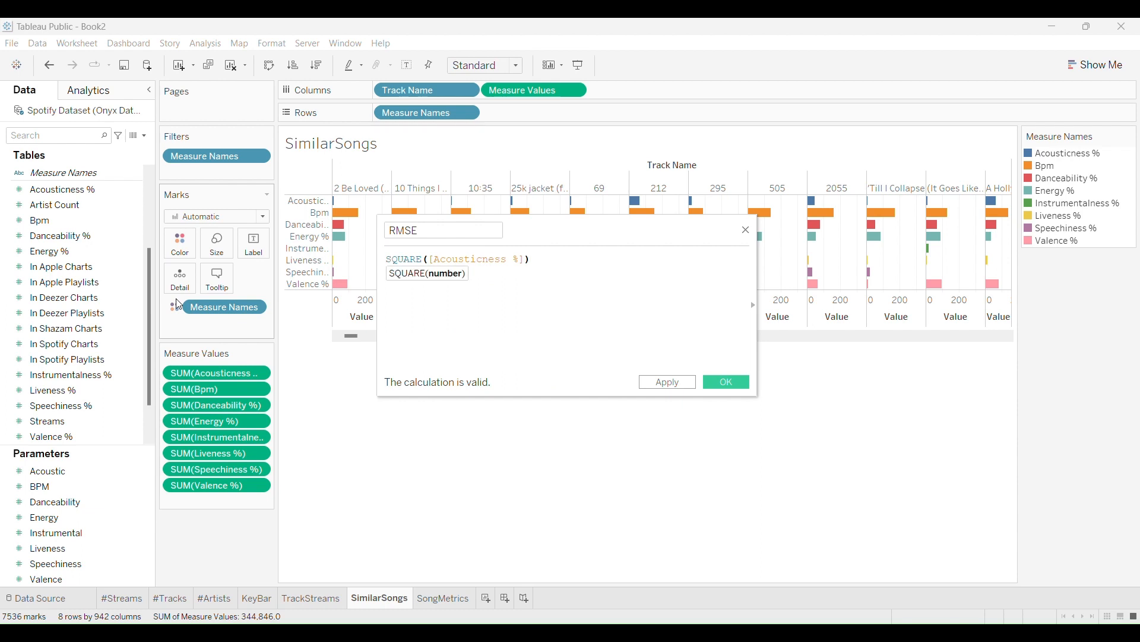
text(ac)
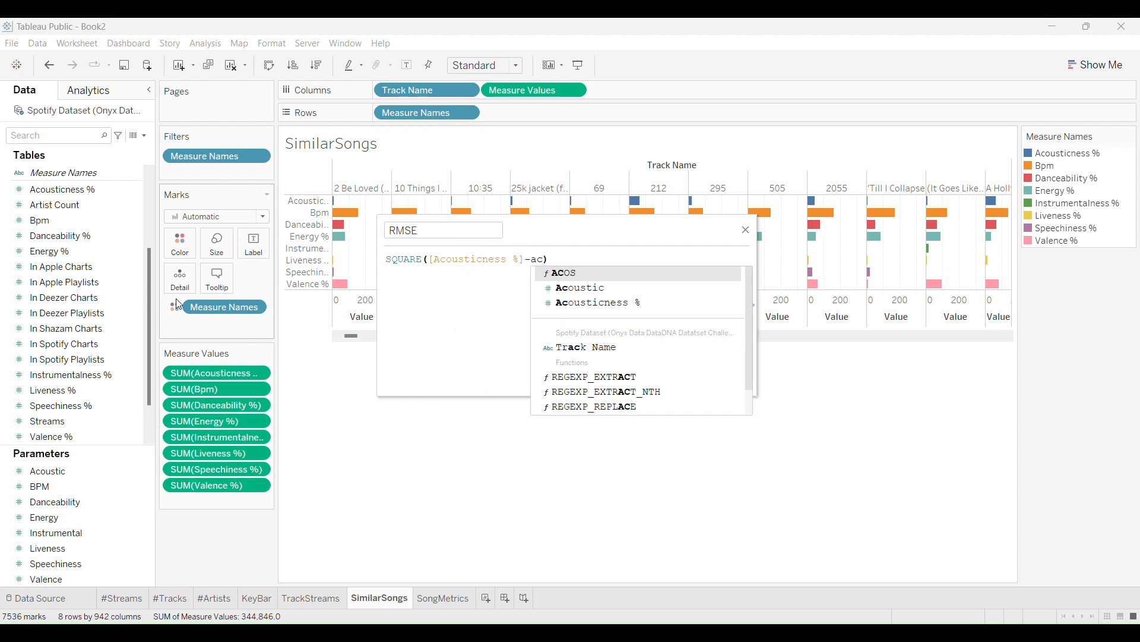
key(Down)
key(Return)
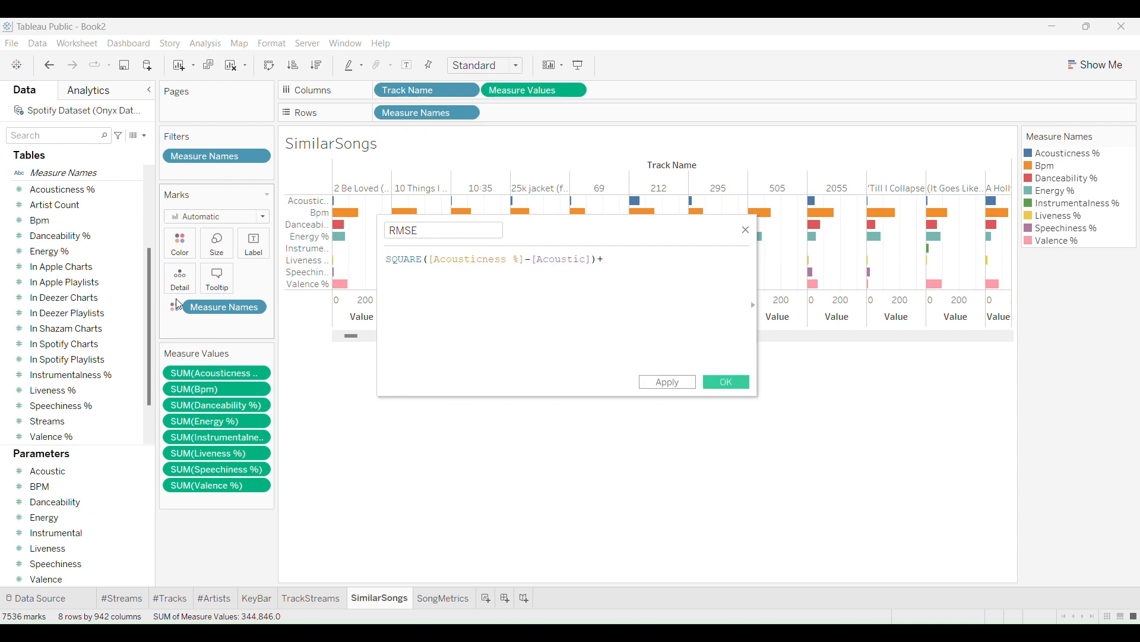
Add the squared tempo difference SQUARE([Bpm]-[BPM]) on a new line of the RMSE formula.
key(Return)
text(sq)
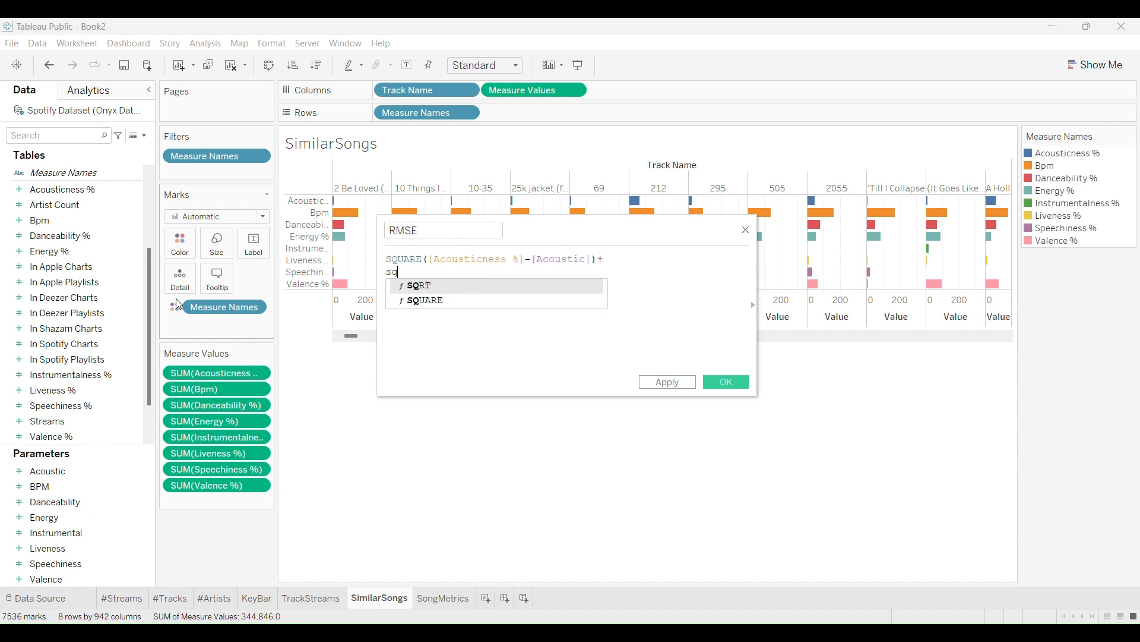
key(Down)
key(Return)
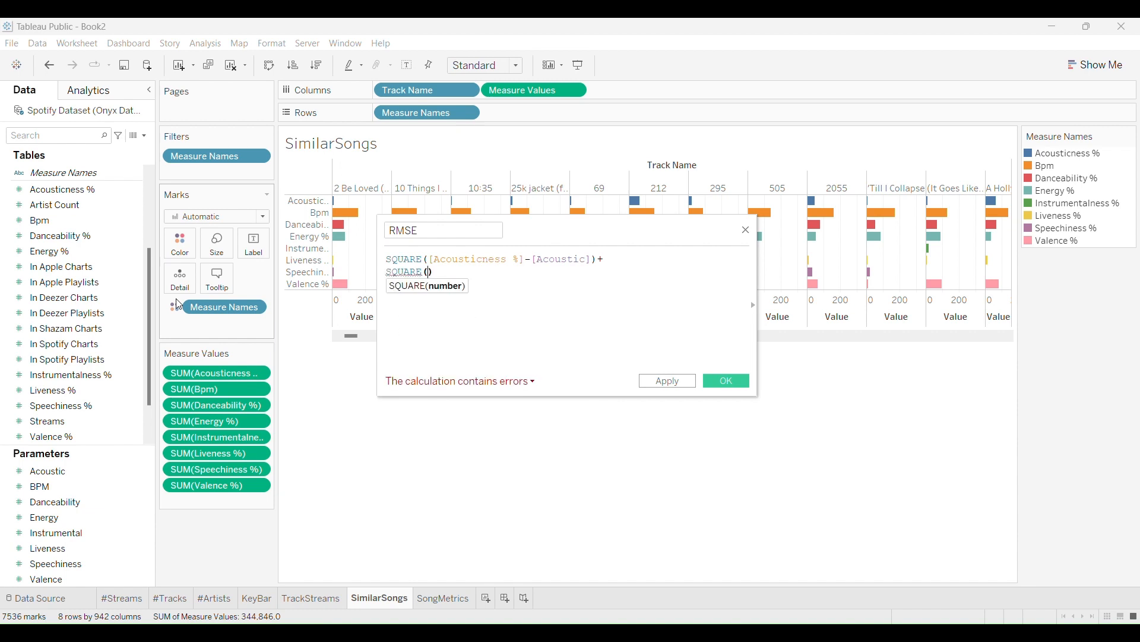
text(b)
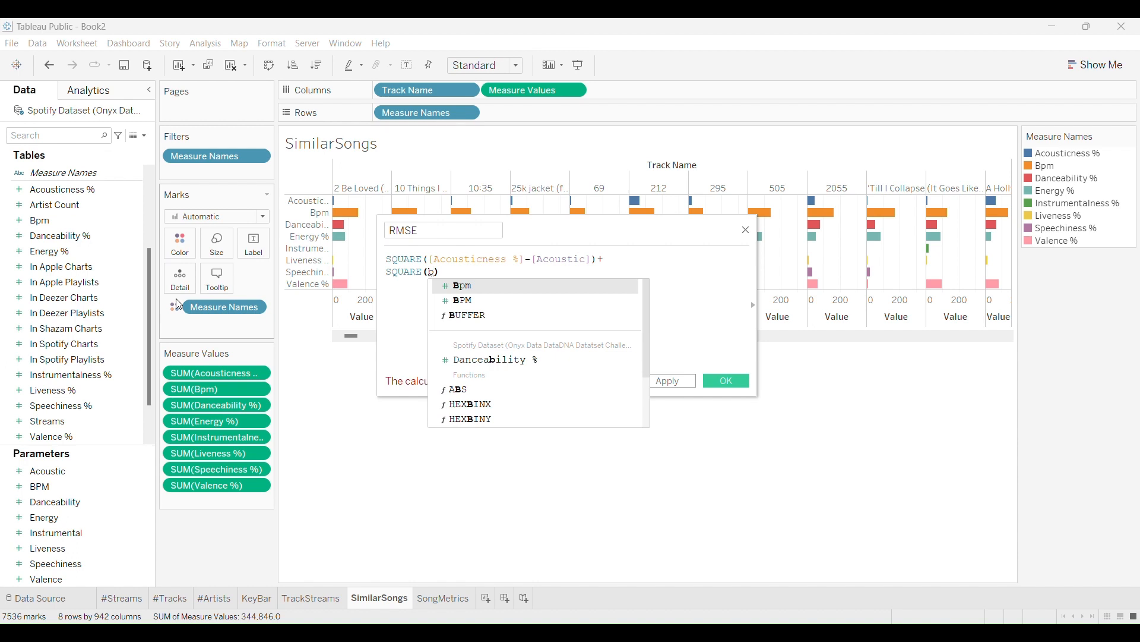
key(Return)
text(-)
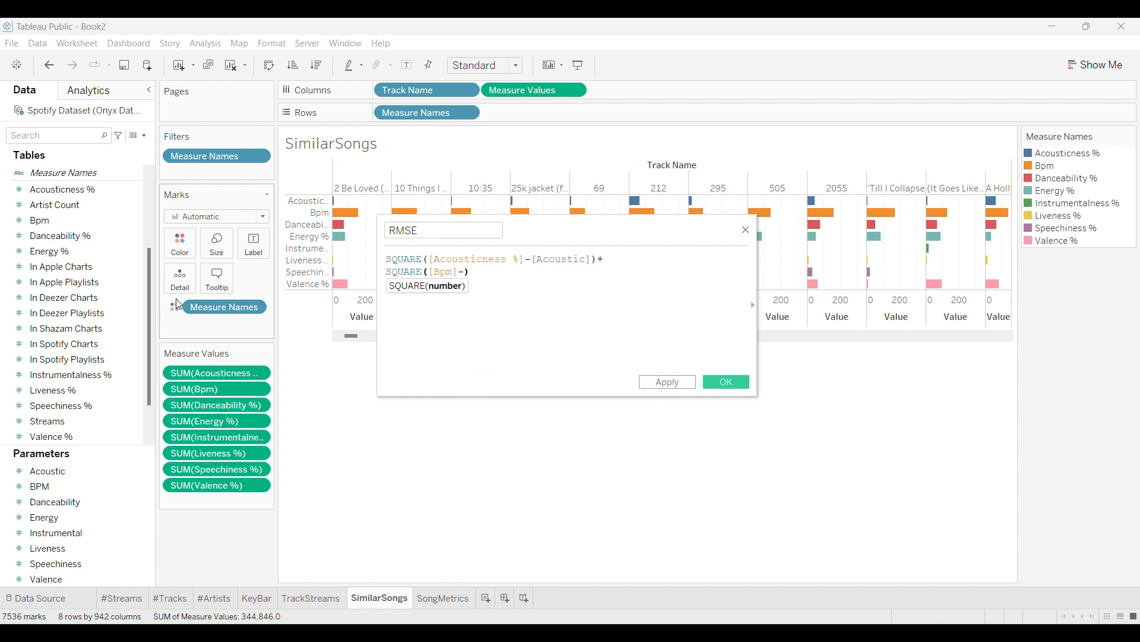
text(b)
key(Down)
key(Return)
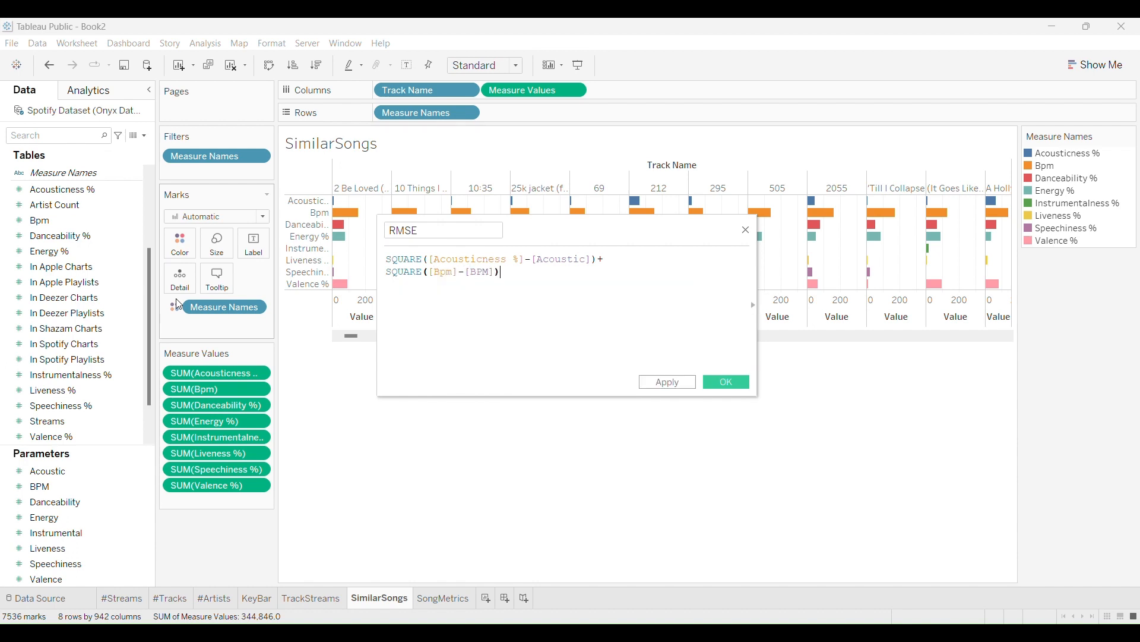
Add the squared danceability difference +SQUARE([Danceability %]-[Danceability]) on a new line of the RMSE formula.
text(+)
key(Return)
text(sq)
key(Return)
key(BackSpace)
key(BackSpace)
key(BackSpace)
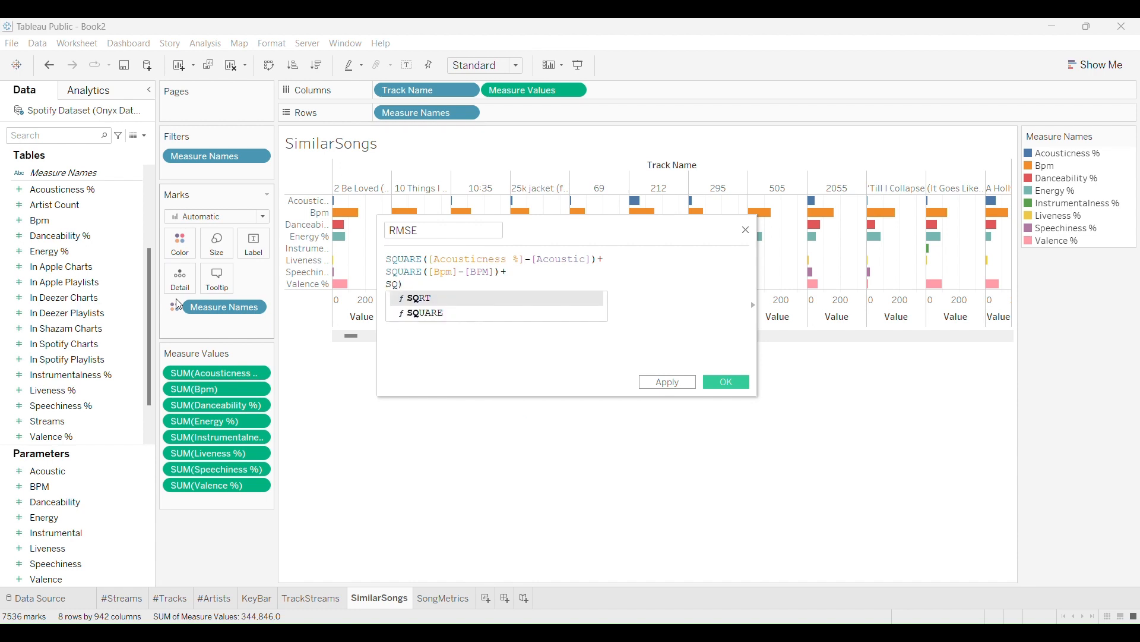
key(Down)
key(Return)
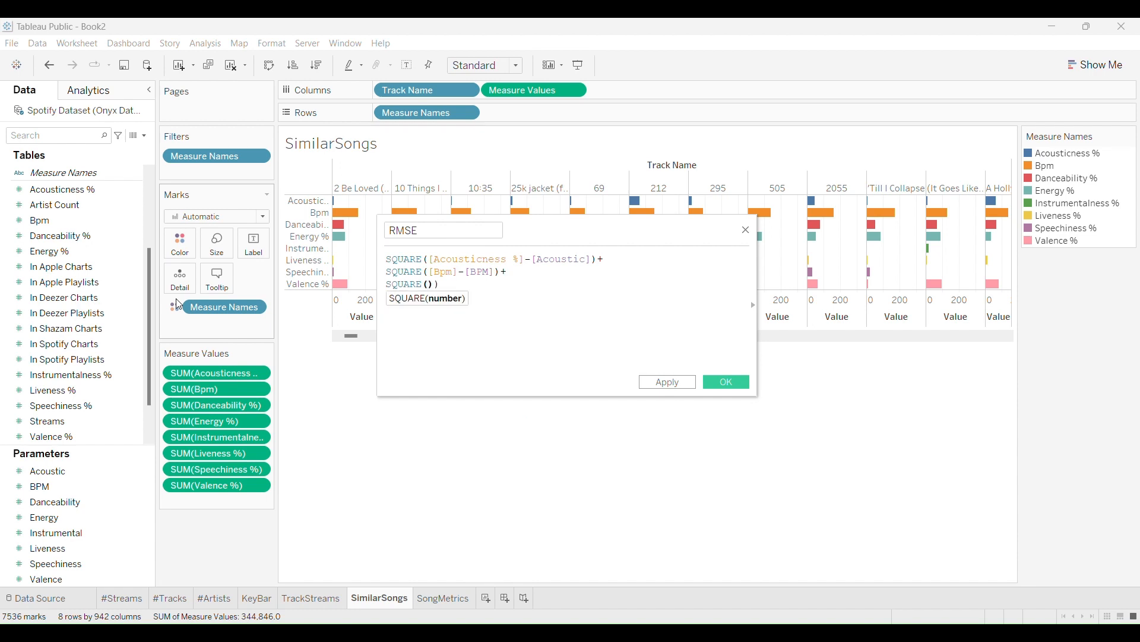
key(Delete)
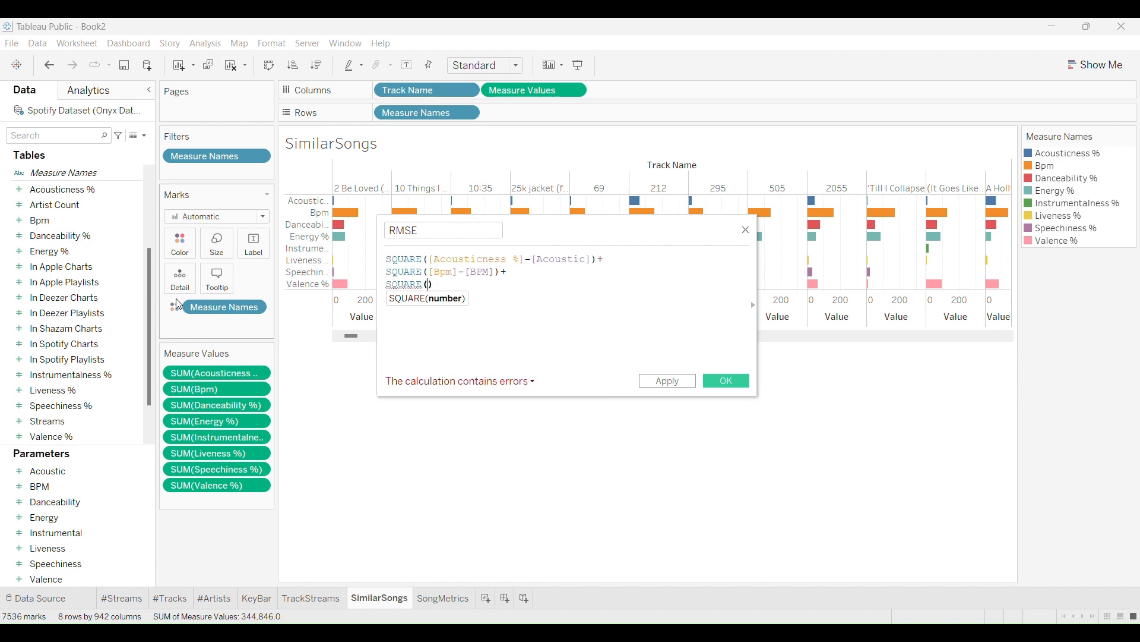
text(da)
key(Down)
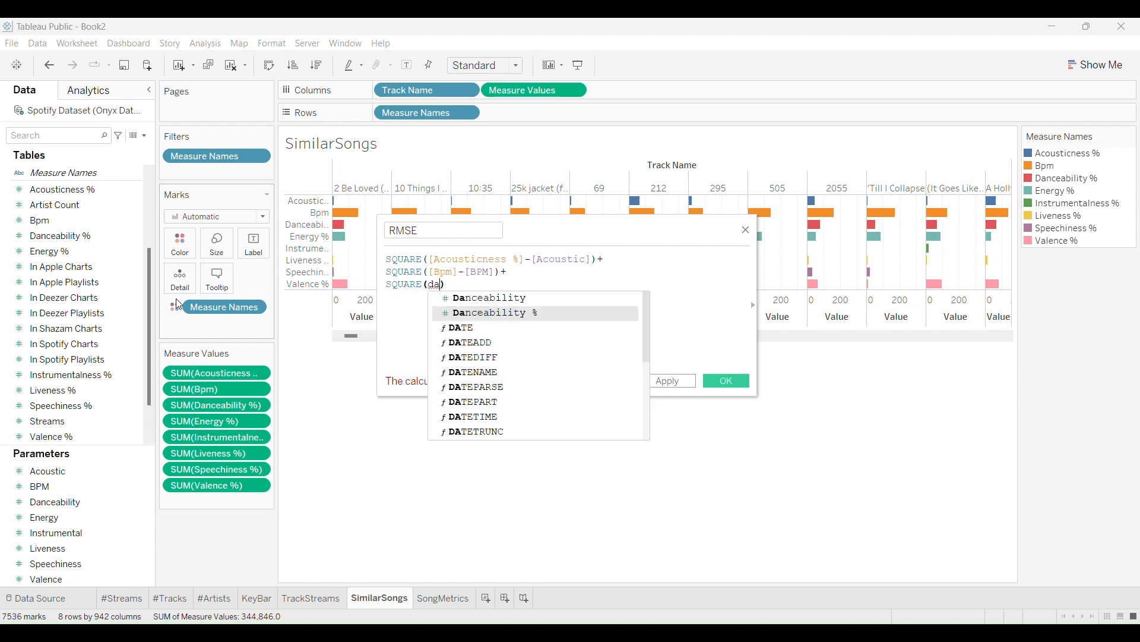
key(Return)
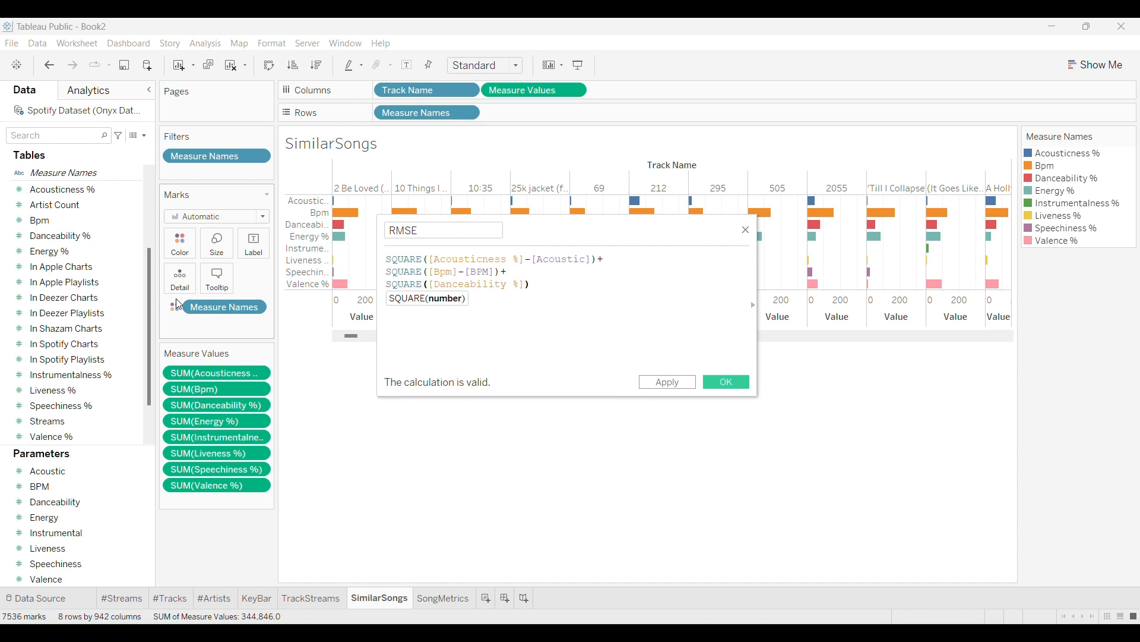
text(-da)
key(Return)
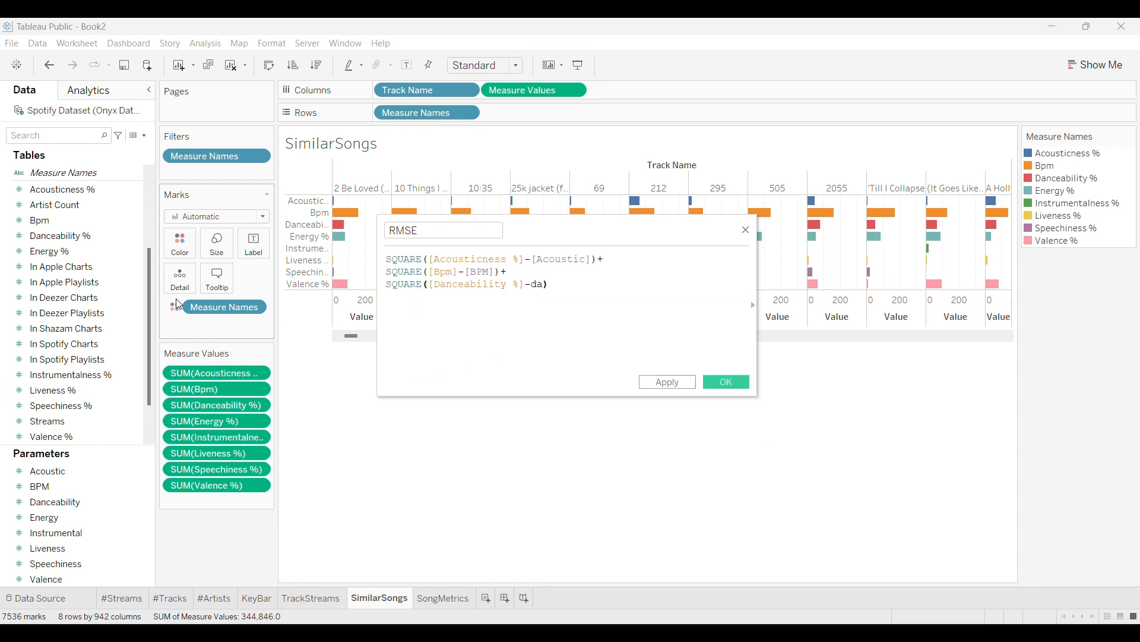
Add the squared energy difference +SQUARE([Energy %]-[Energy]) on a new line of the RMSE formula.
text(+)
key(Return)
text(squ)
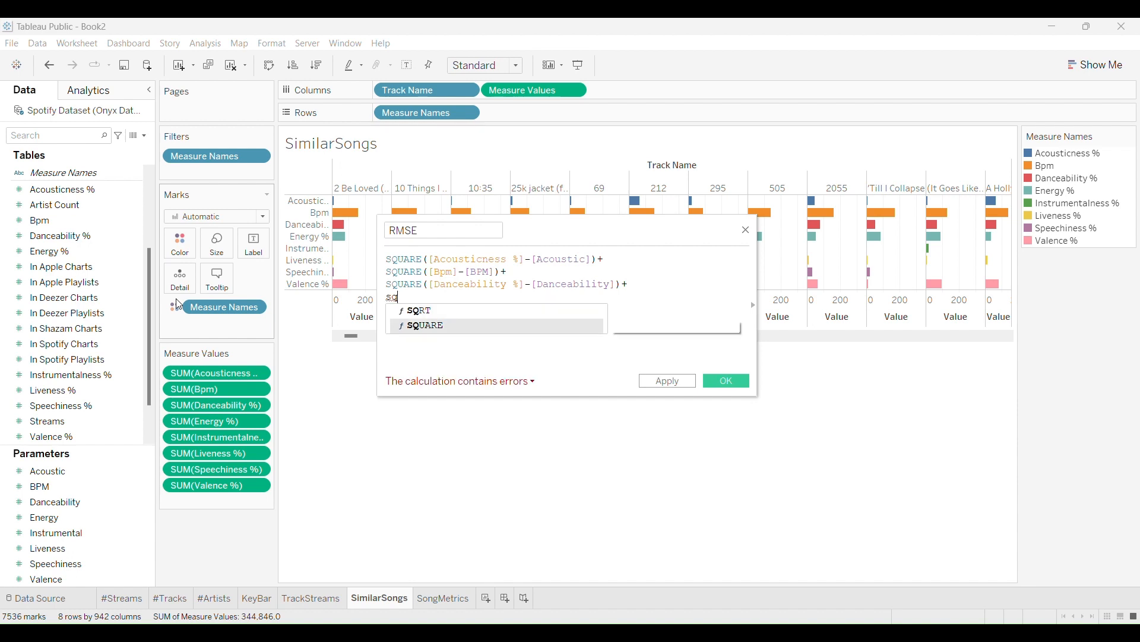
key(Return)
text(ene)
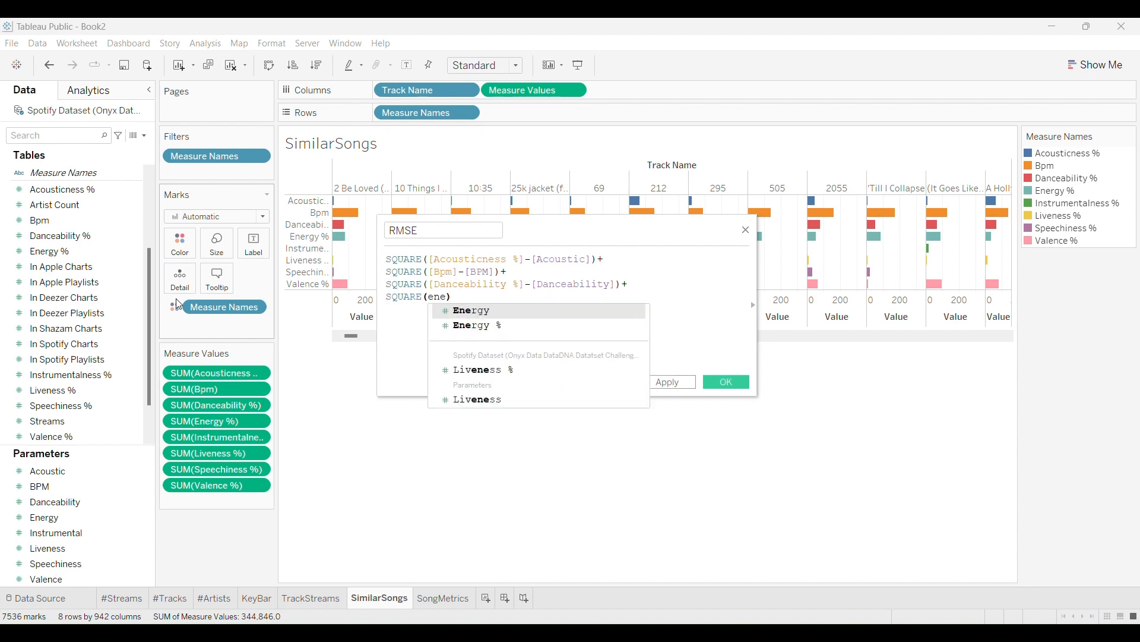
key(Down)
key(Return)
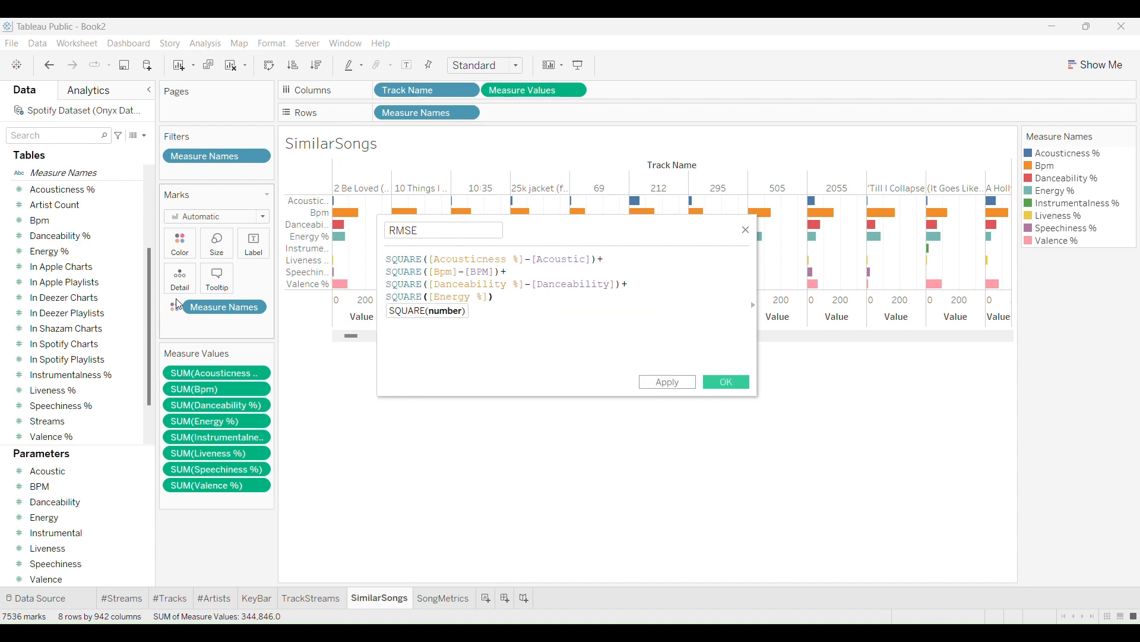
text(-ene)
key(Return)
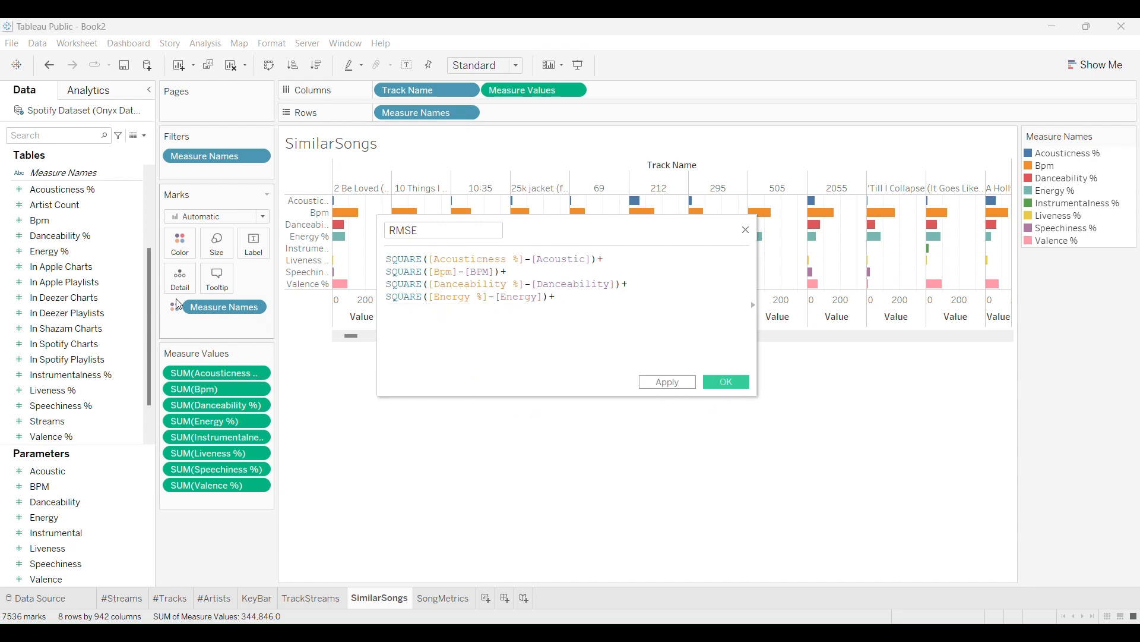
Add the squared instrumentalness difference SQUARE([Instrumentalness %]-[Instrumental]) on a new line of the RMSE formula.
text(sq)
key(Down)
key(Return)
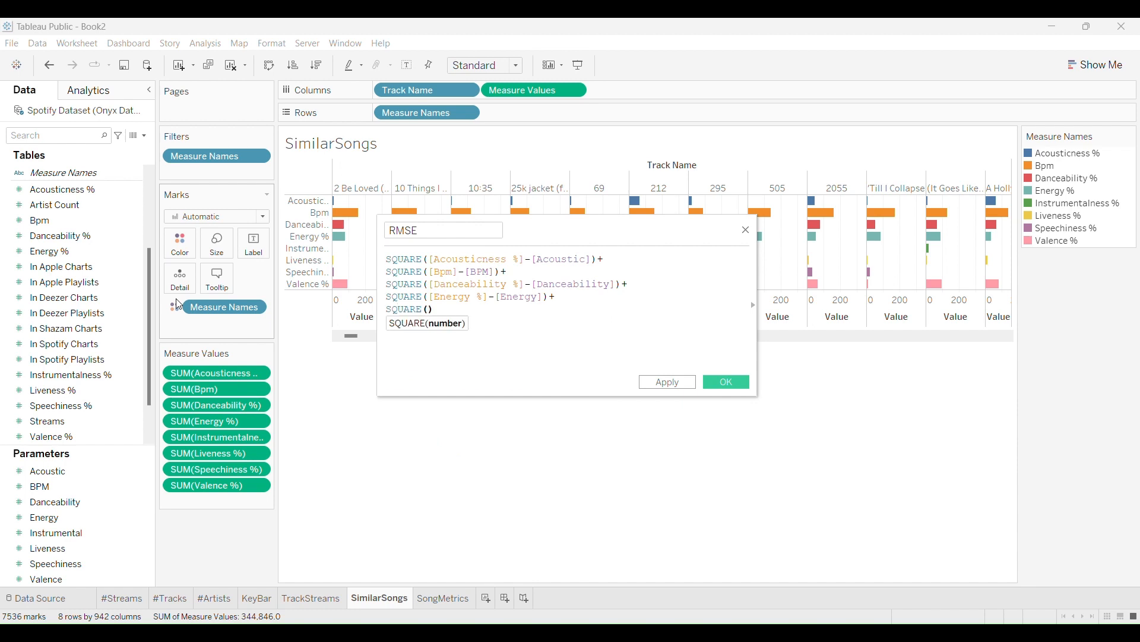
text(ins)
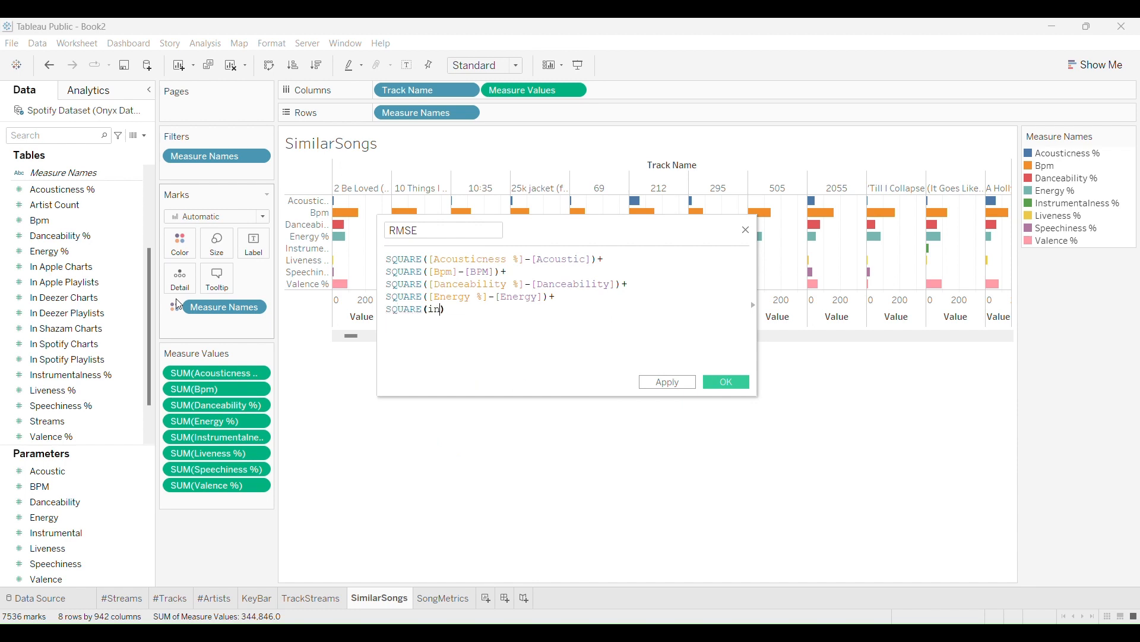
key(Down)
key(Return)
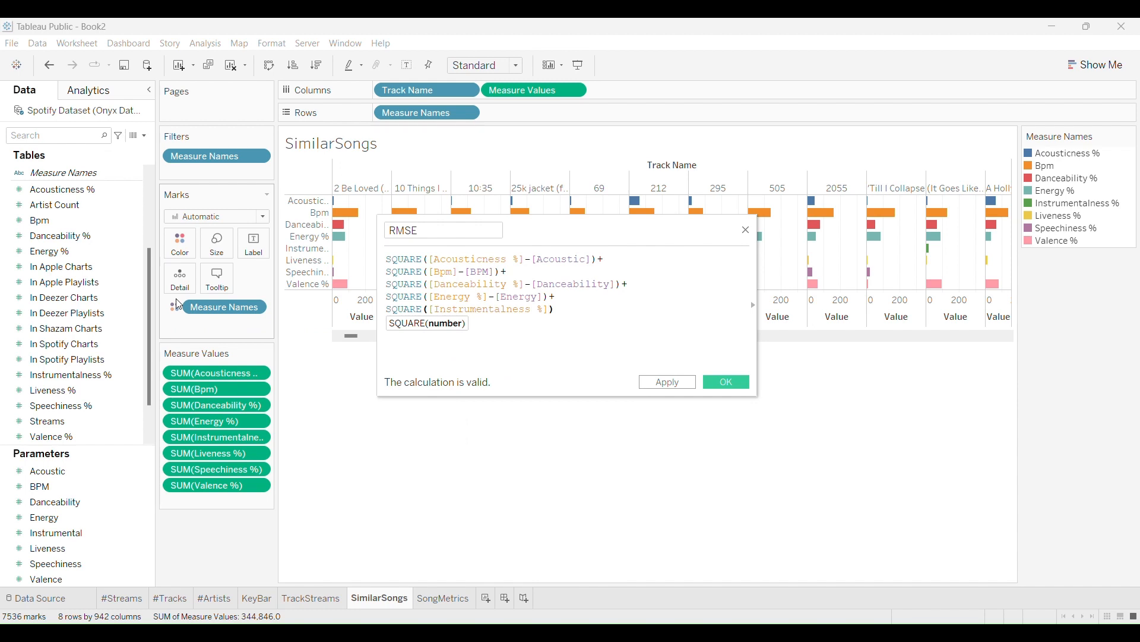
text(-)
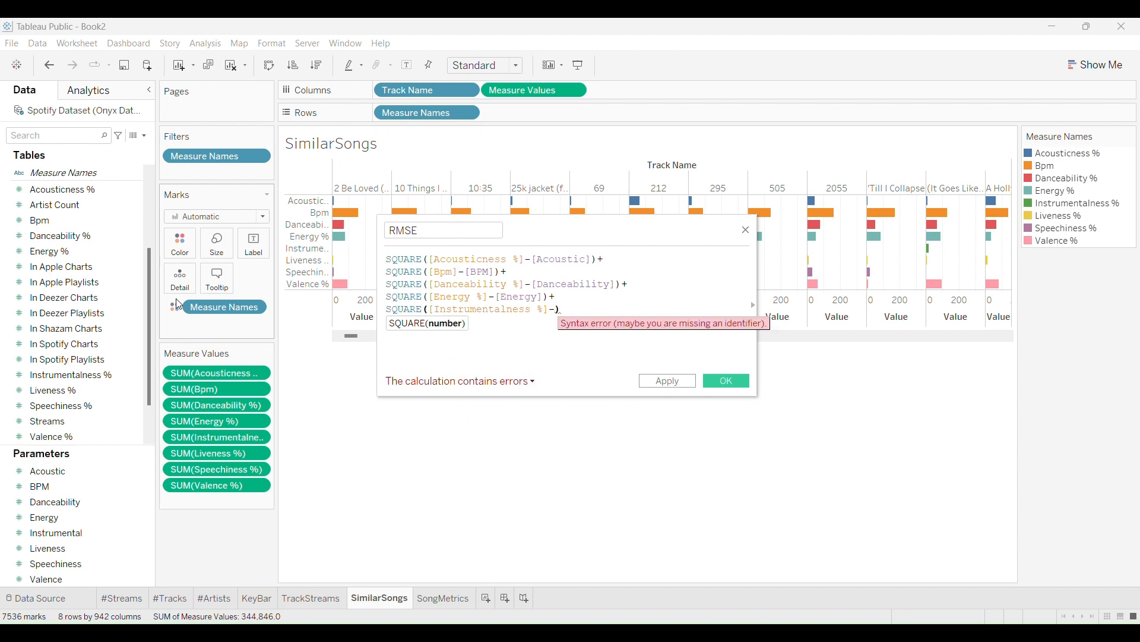
text([Instrumental]))
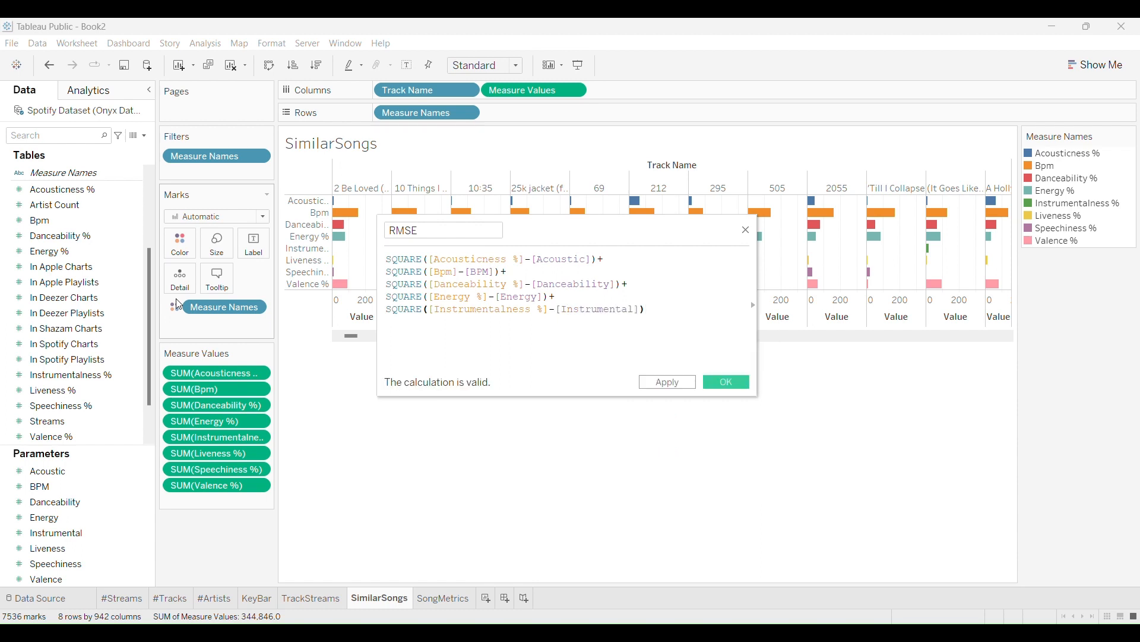
Add the squared liveness difference +SQUARE([Liveness %]-[Liveness]) on a new line of the RMSE formula.
text(+ )
text(sq)
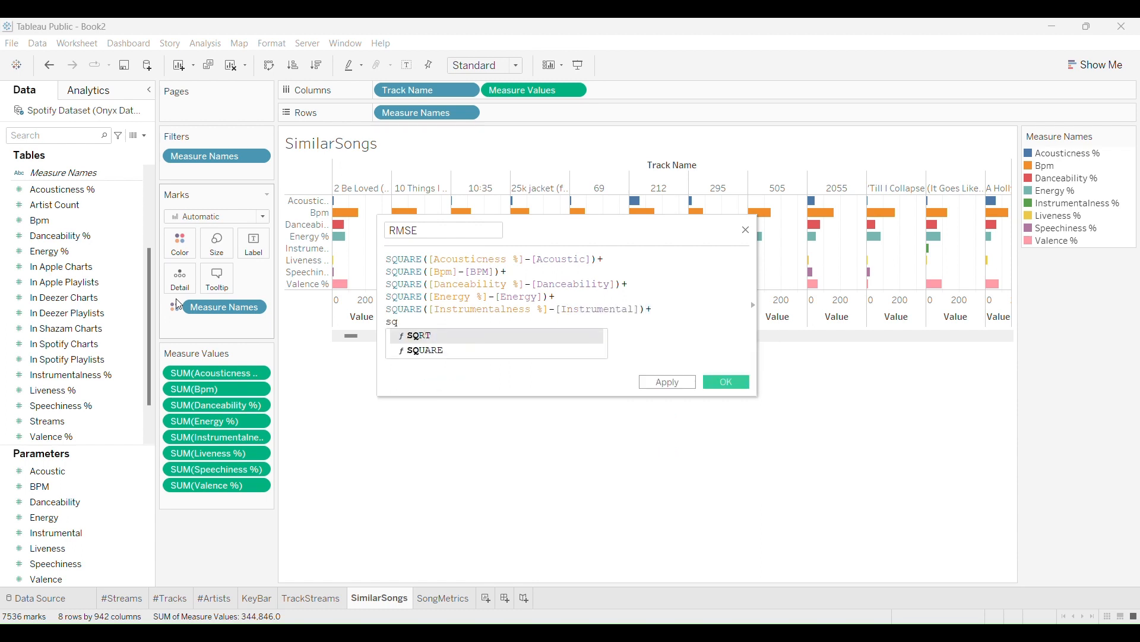
key(Down)
key(Return)
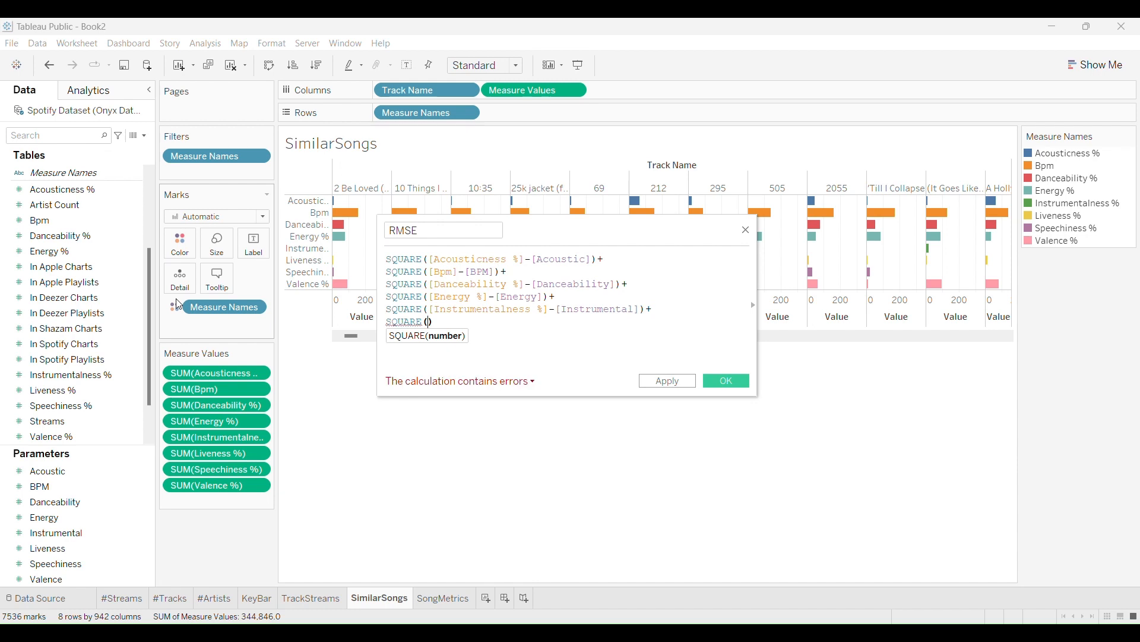
text(lin)
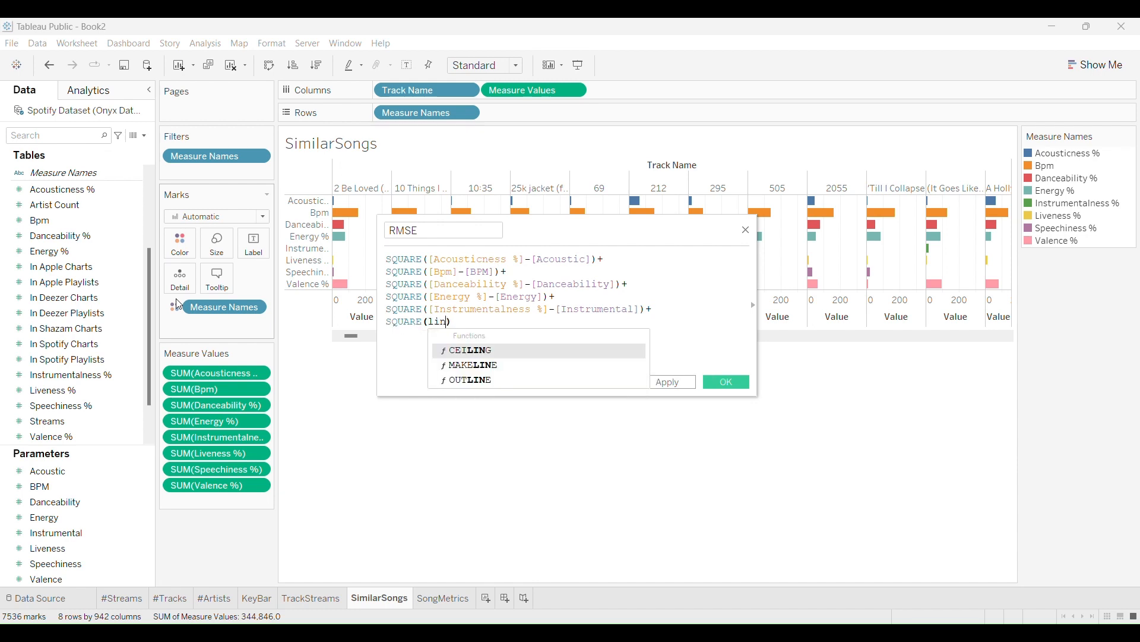
key(BackSpace)
key(BackSpace)
text(ive)
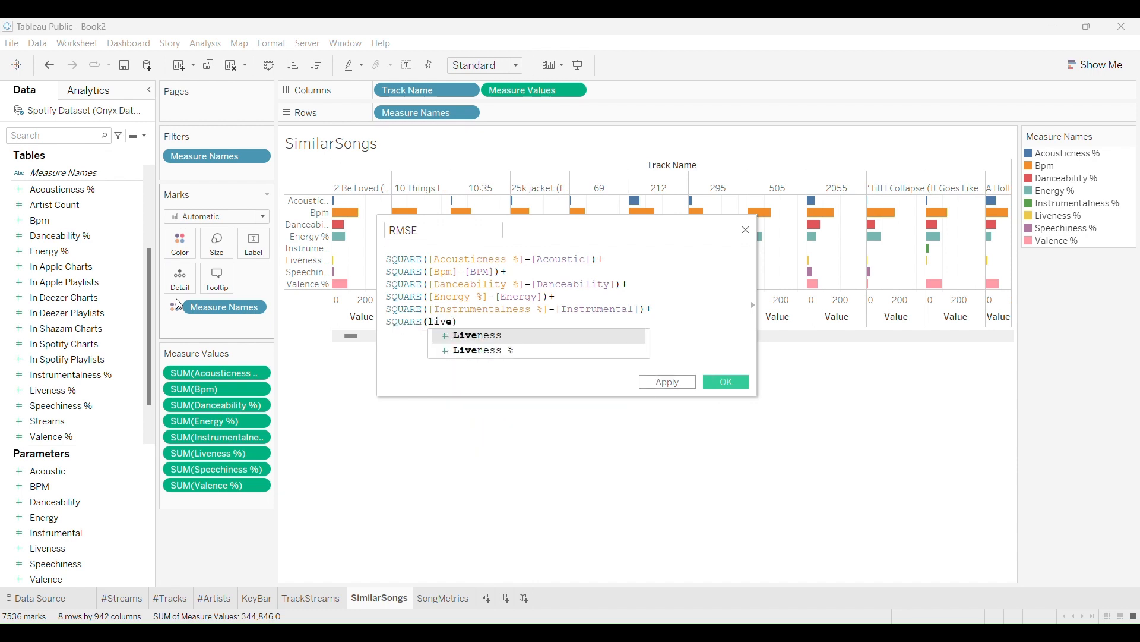
key(Down)
key(Return)
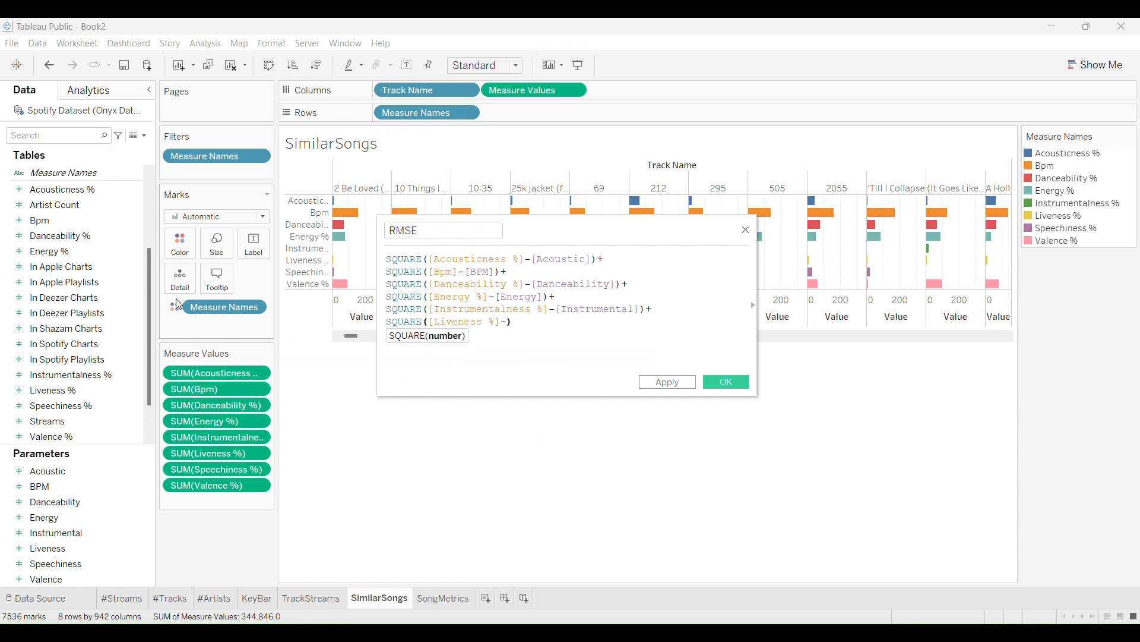
text(Liv)
key(Return)
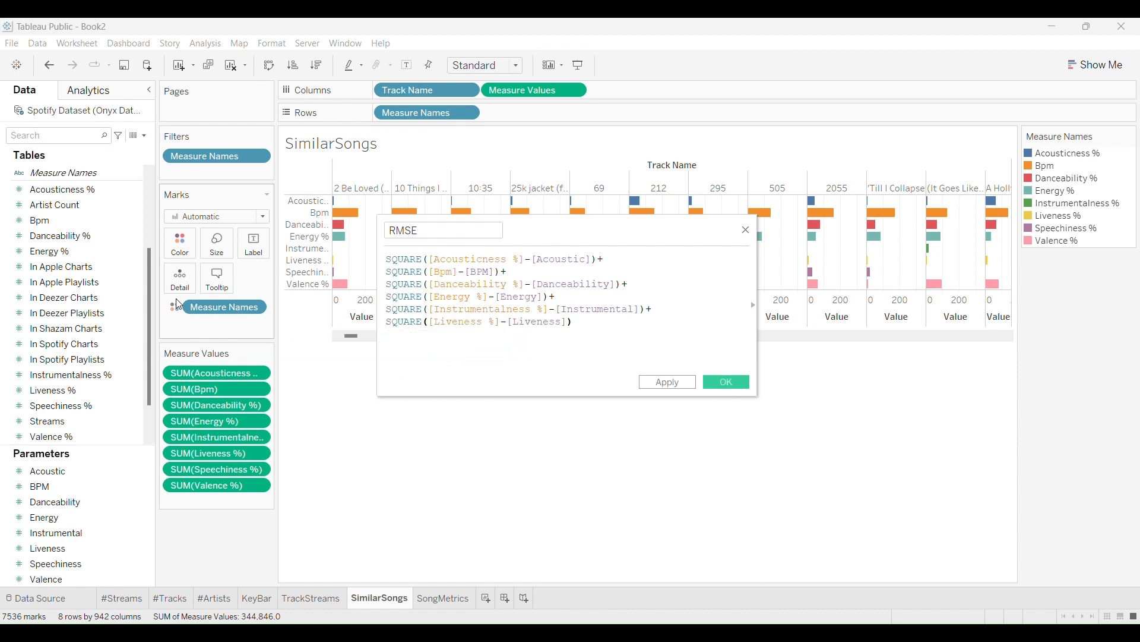
Add the squared speechiness difference +SQUARE([Speechiness %]-[Speechiness]) on a new line of the RMSE formula.
text(+)
key(Return)
text(SQ)
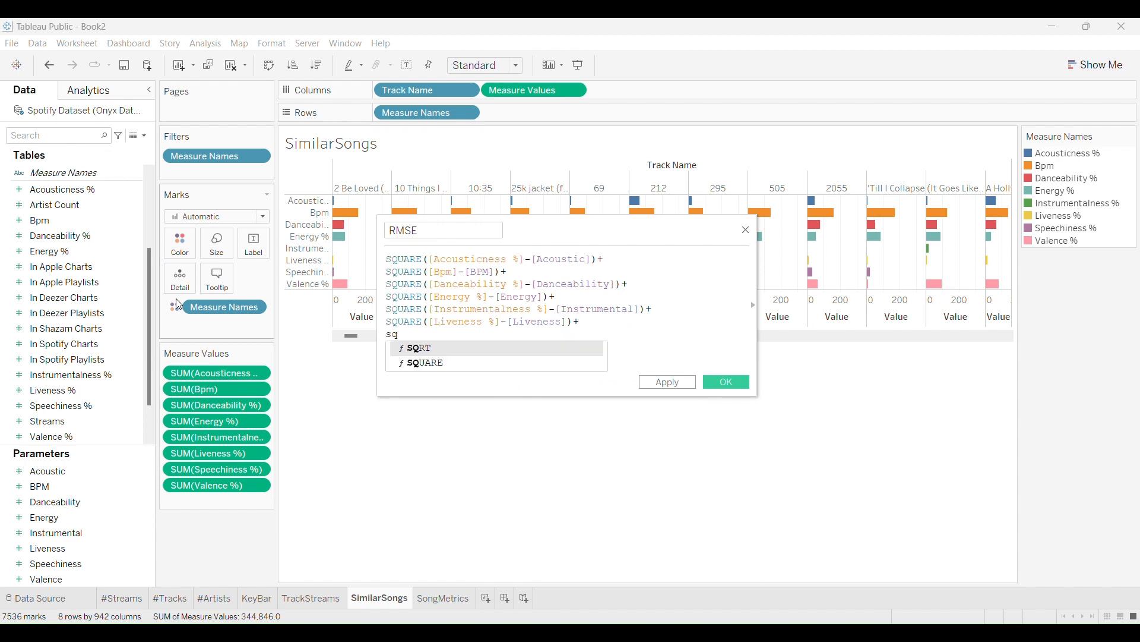
key(Down)
key(Return)
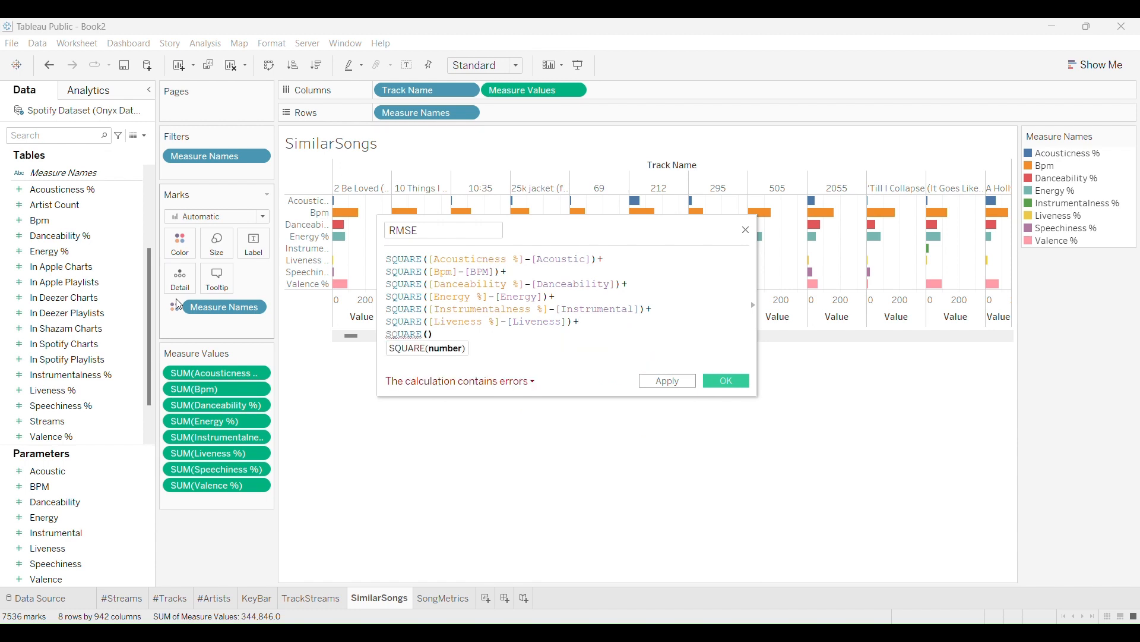
text(spe)
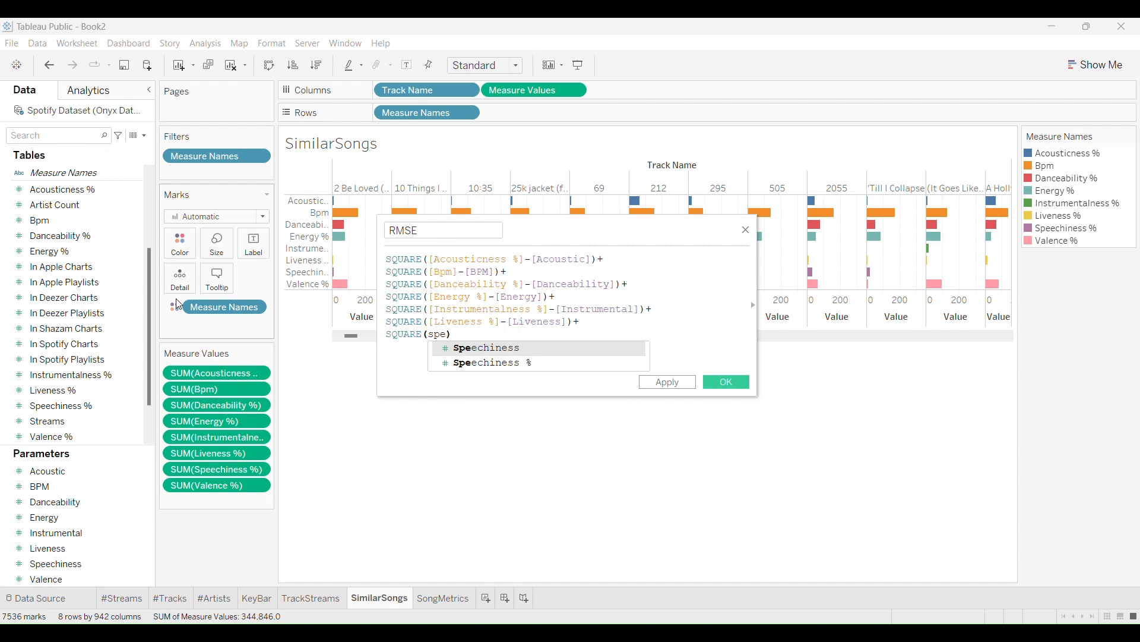
key(Return)
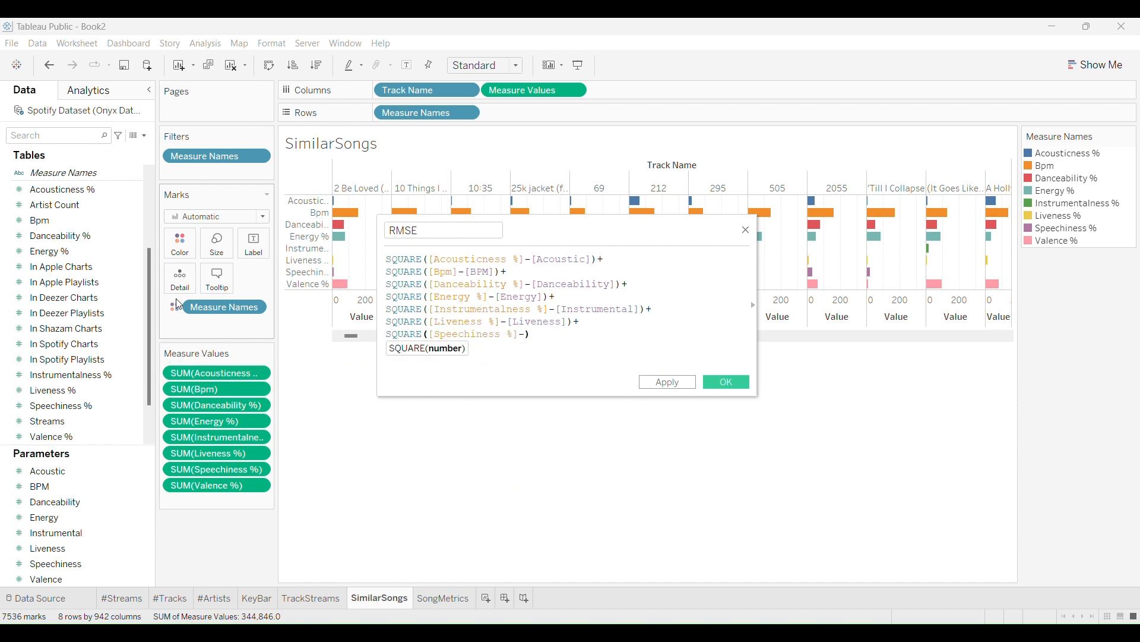
text(-spe)
key(Down)
key(Return)
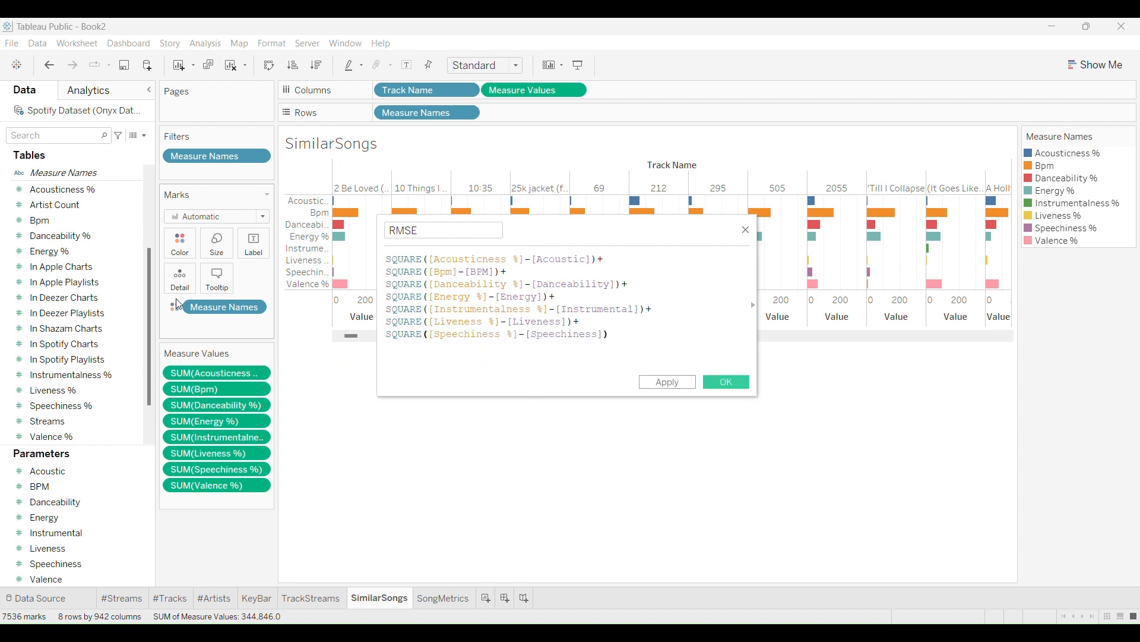
Add the squared valence difference +SQUARE([Valence %]-[Valence]) on a new line of the RMSE formula.
key(End)
text(+ )
text(sq)
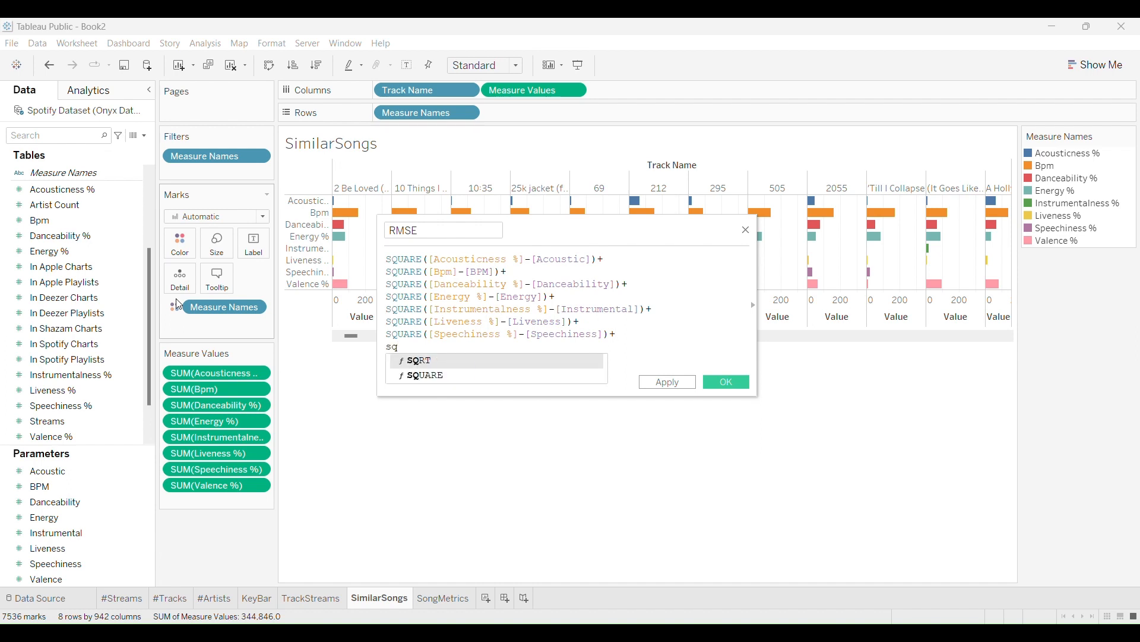
key(Down)
key(Return)
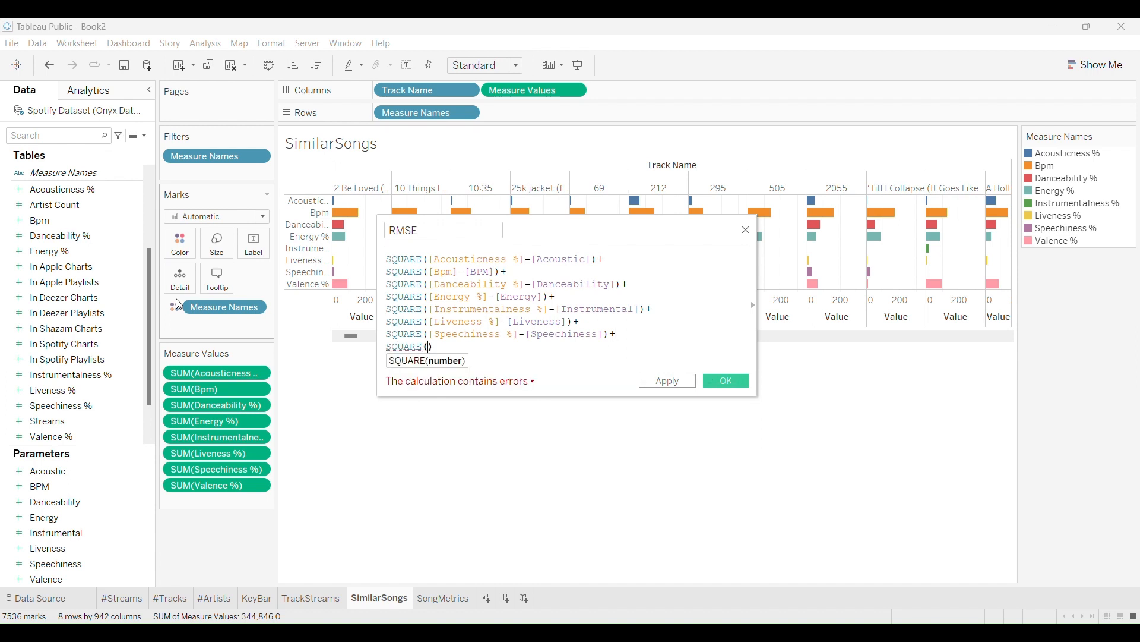
text(val)
key(Down)
key(Return)
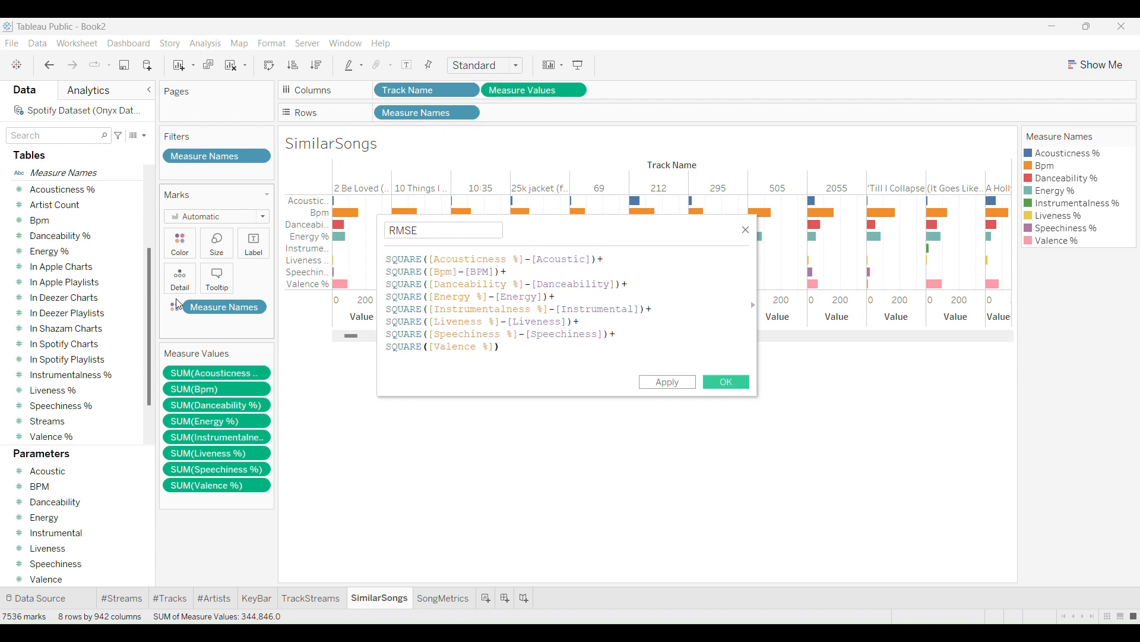
text(-va)
key(Return)
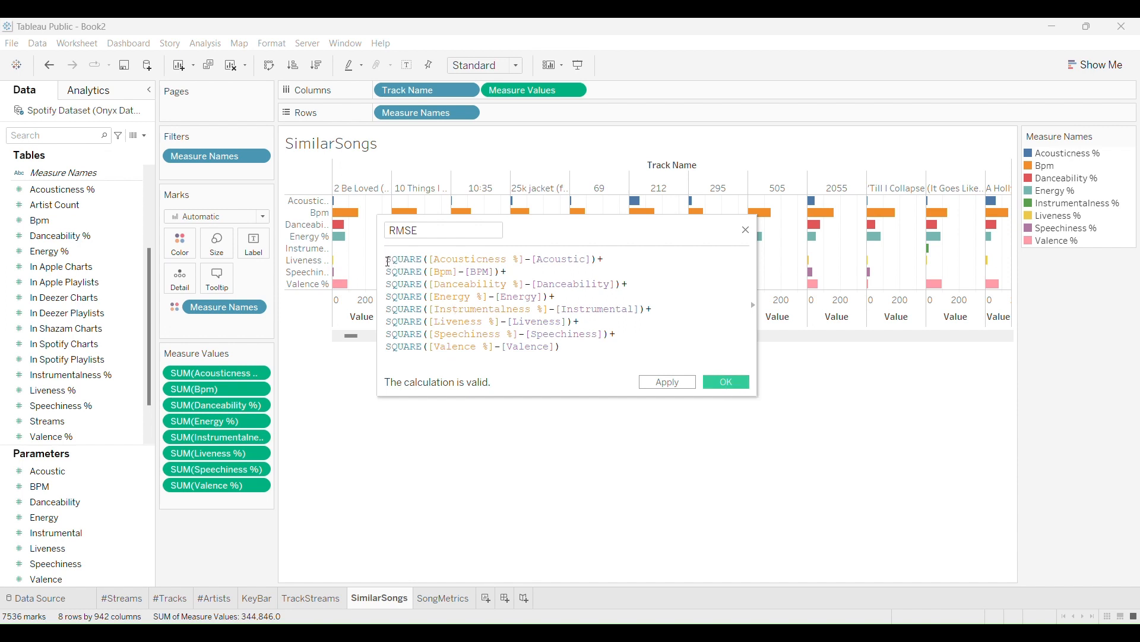
Wrap the whole sum of squares in SQRT( ) and save the RMSE calculated field.
key(Return)
text(sq)
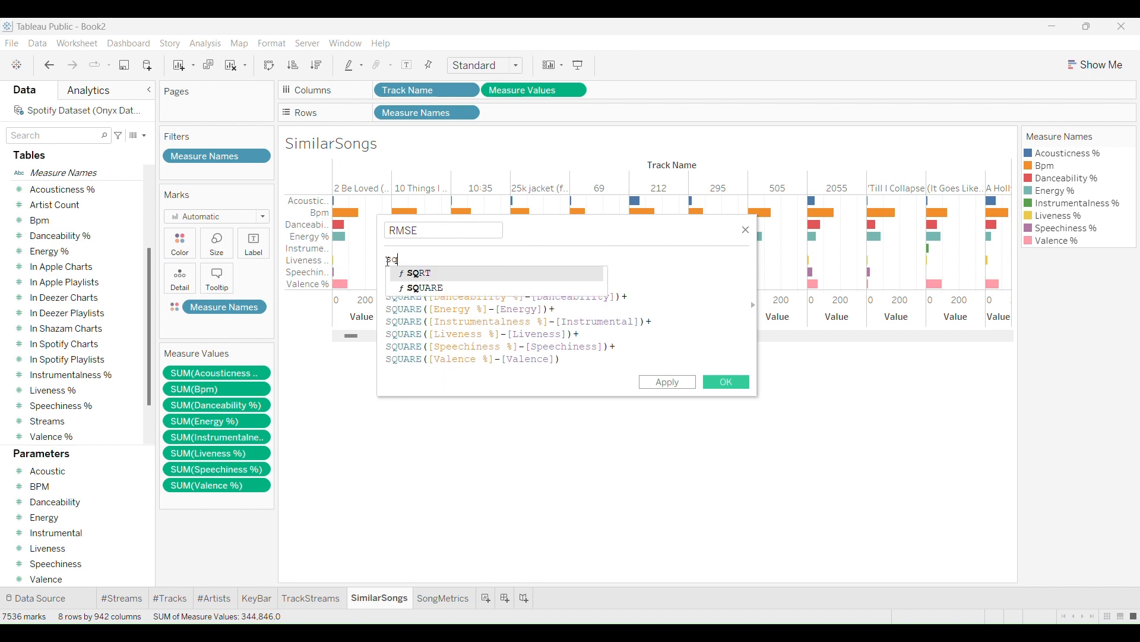
key(Return)
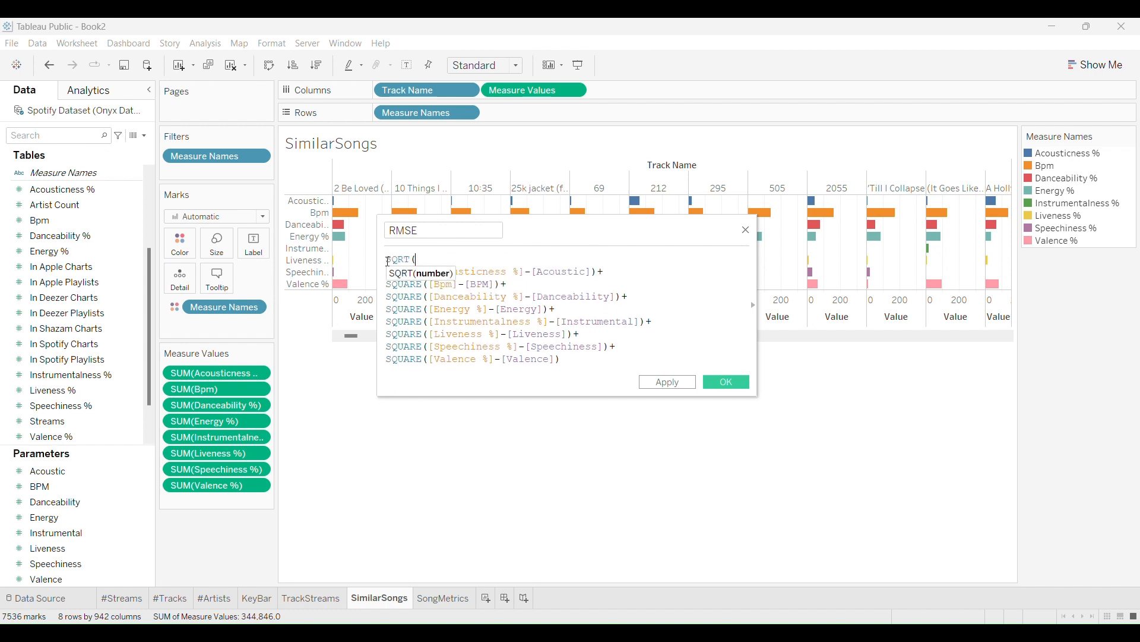
key(Delete)
click(591, 364)
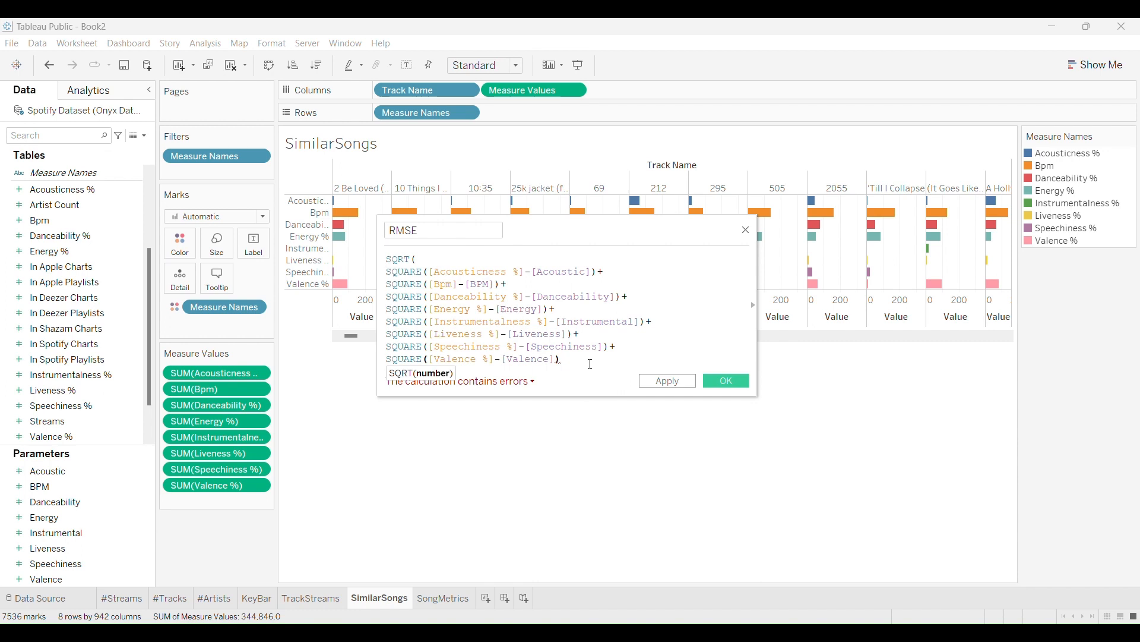
key(Return)
text())
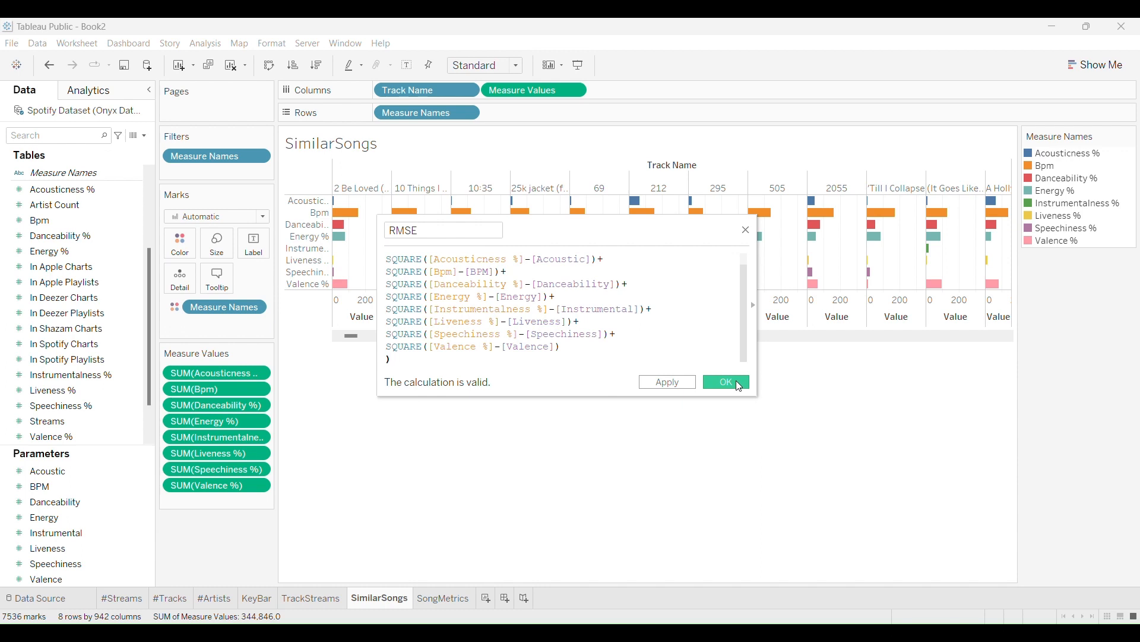
click(736, 381)
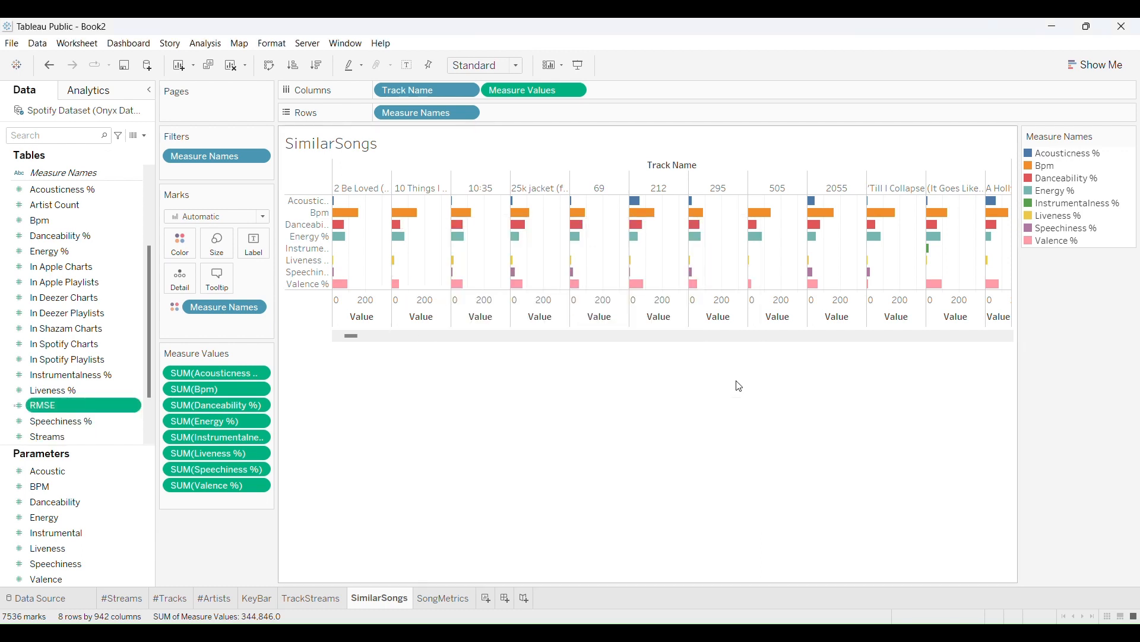
Add a Track Name filter using all values, limited by field to the Bottom tracks by the Sum of RMSE.
mouse_move(94, 404)
mouse_down()
mouse_move(267, 151)
mouse_move(241, 166)
mouse_move(96, 436)
mouse_move(93, 406)
mouse_up()
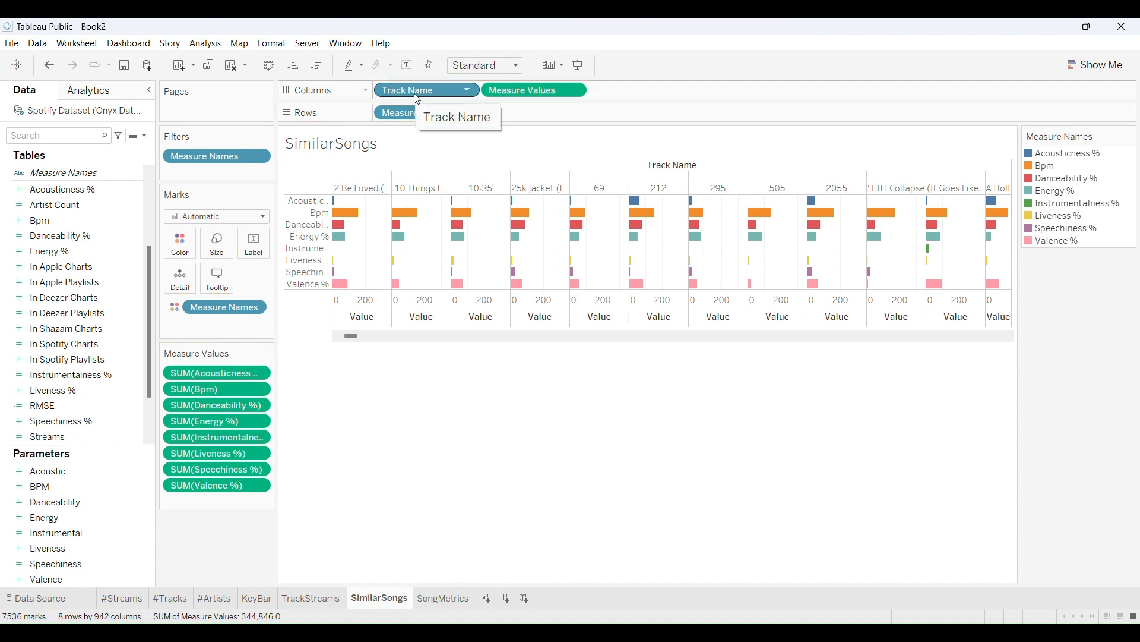
drag(418, 95, 223, 169)
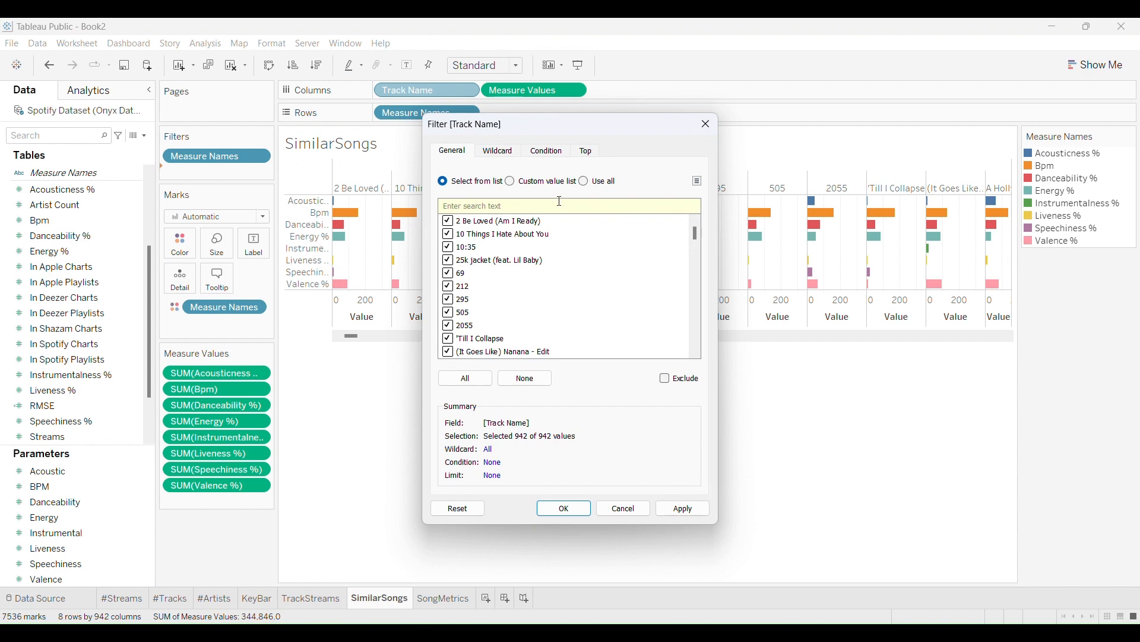
click(587, 181)
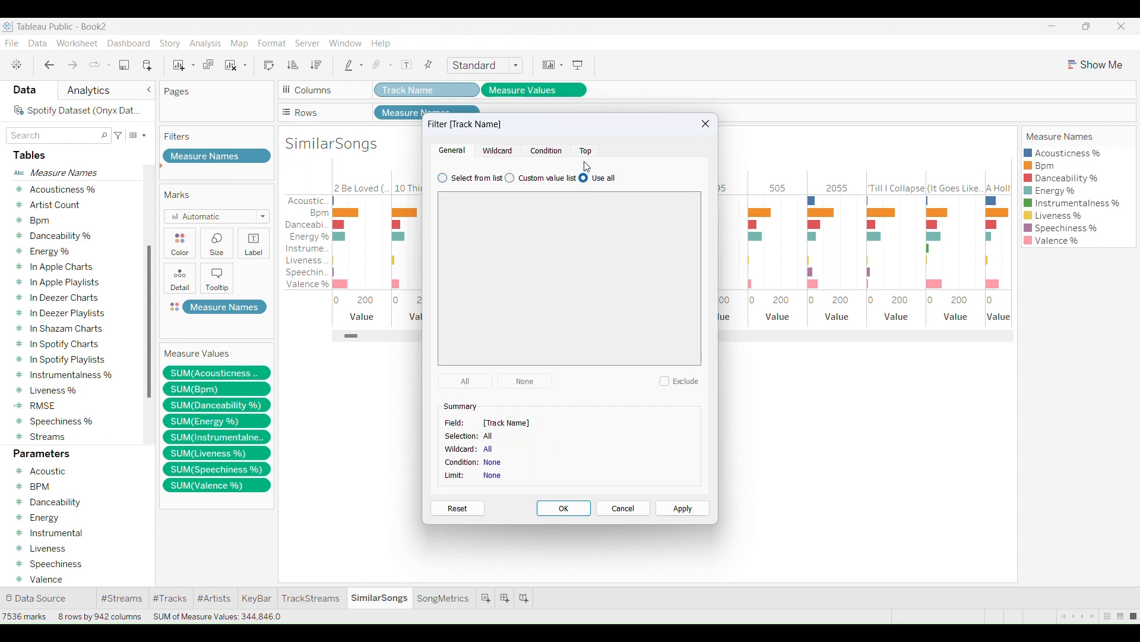
click(588, 154)
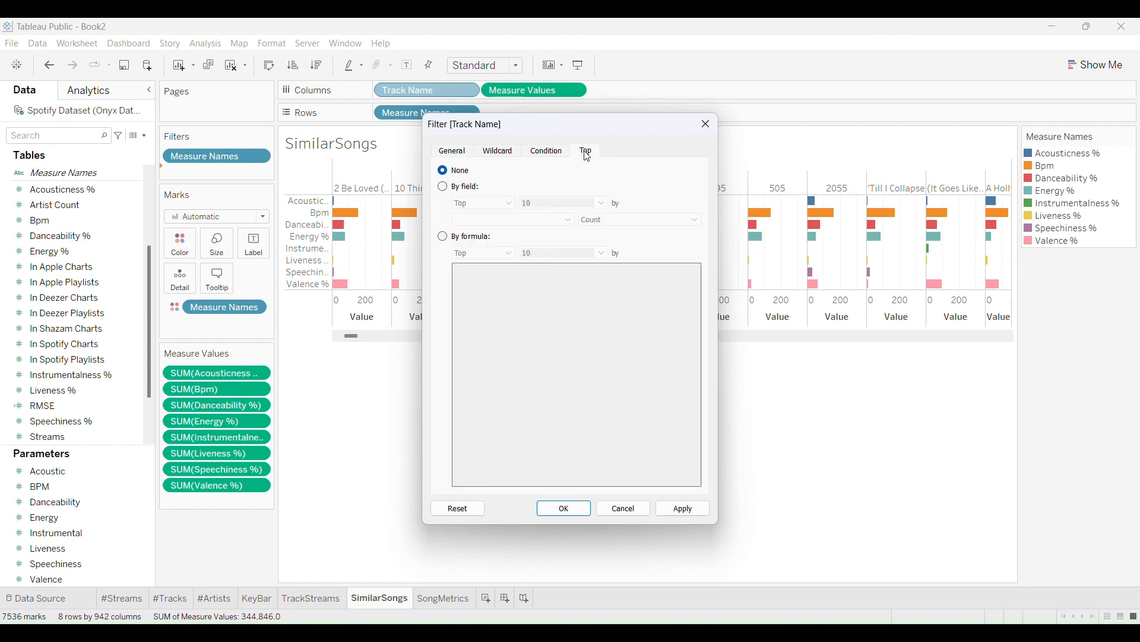
click(447, 188)
click(484, 203)
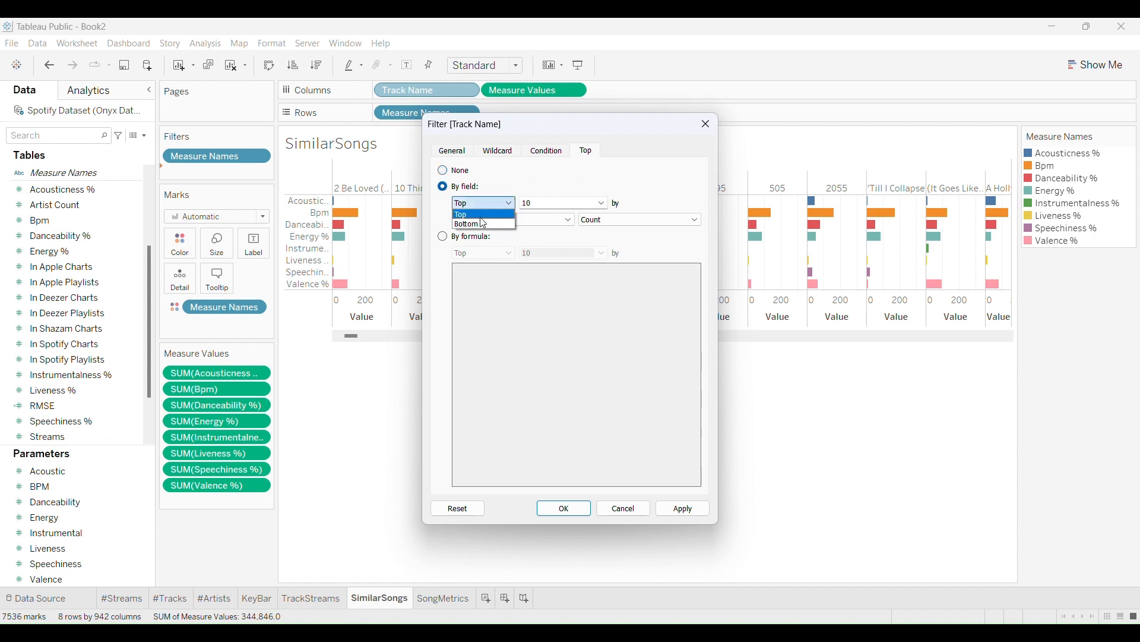
click(480, 227)
click(502, 220)
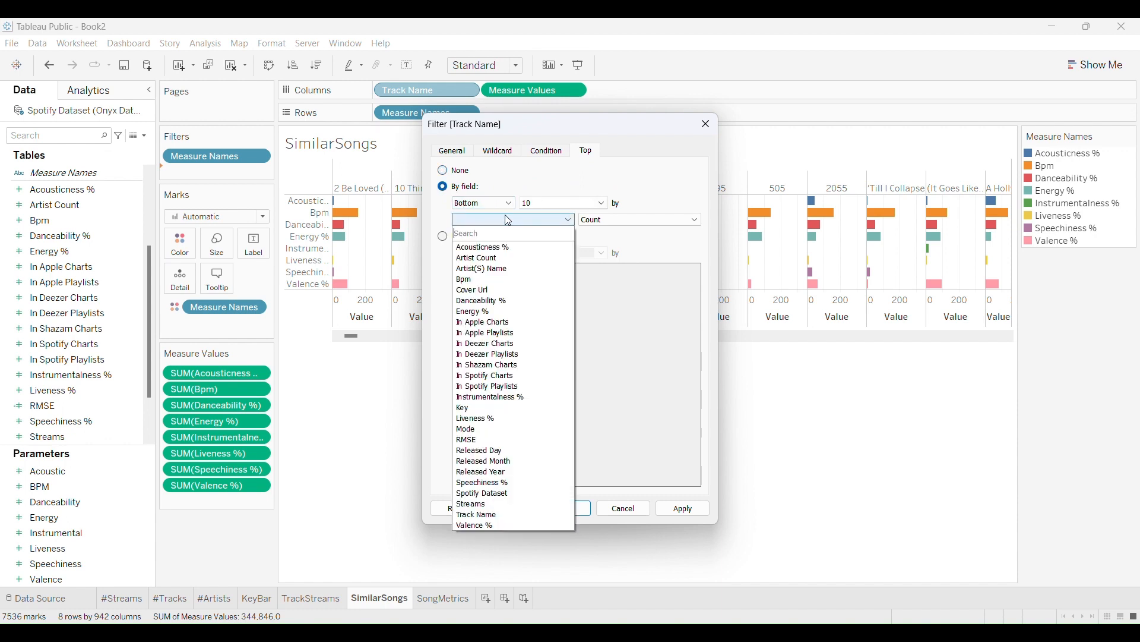
click(484, 441)
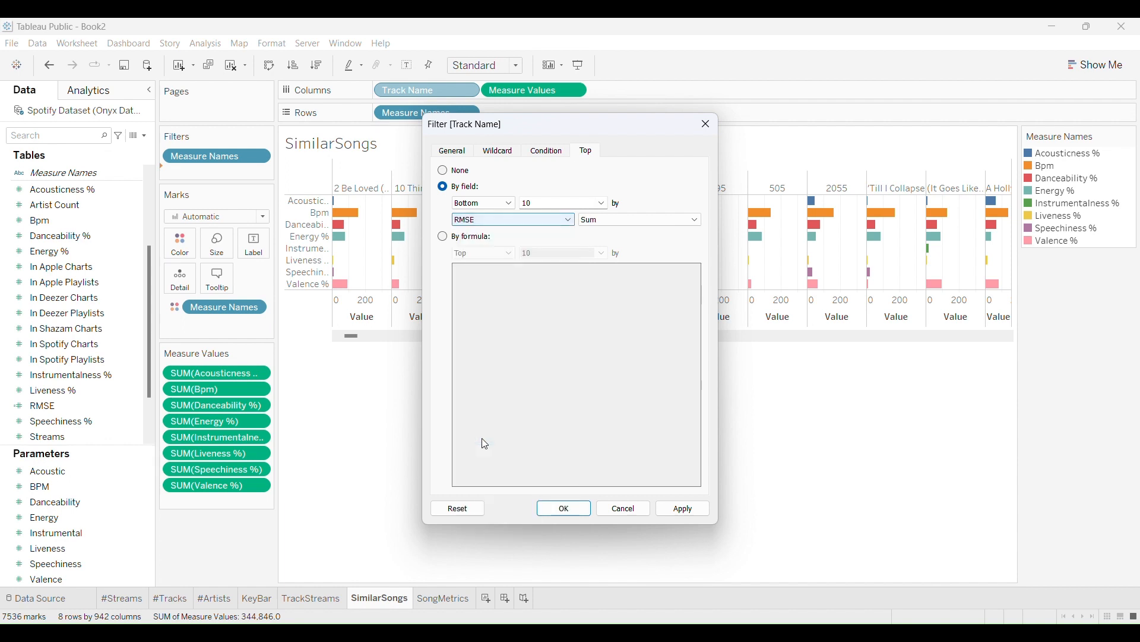
Set the Track Name filter's limit to 7 tracks and apply the filter.
click(560, 200)
key(BackSpace)
key(BackSpace)
text(7)
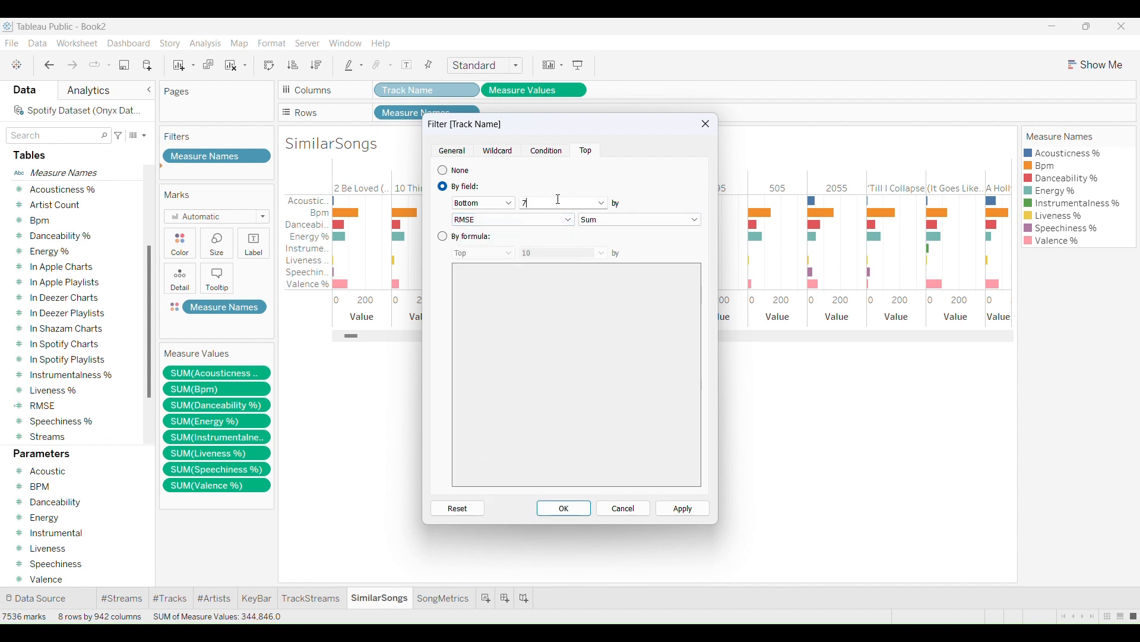
click(681, 512)
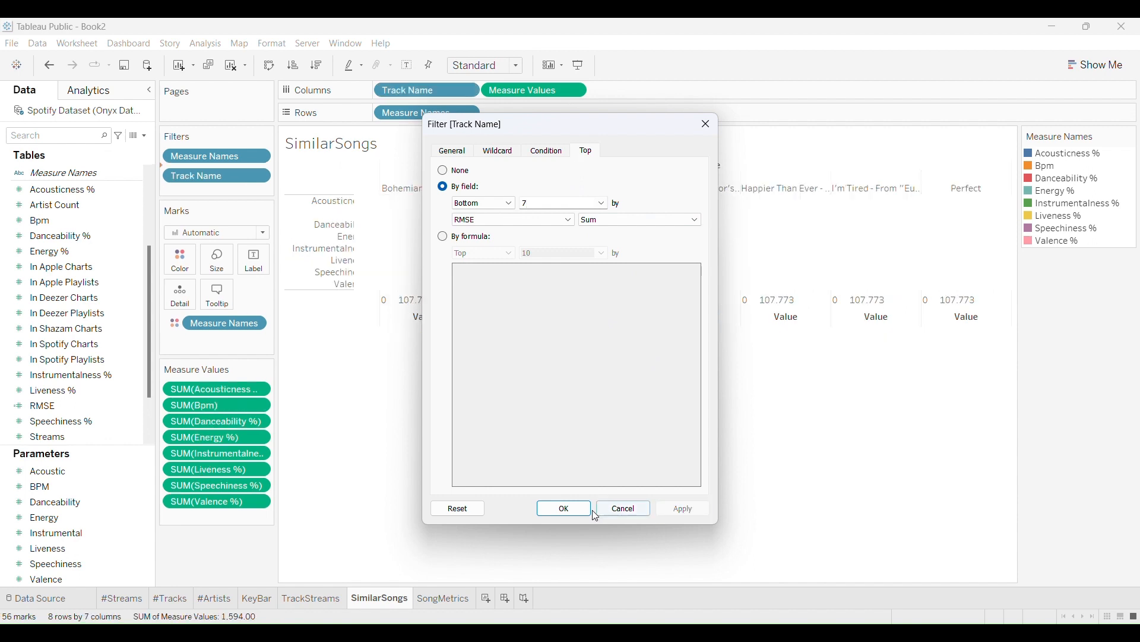
click(564, 512)
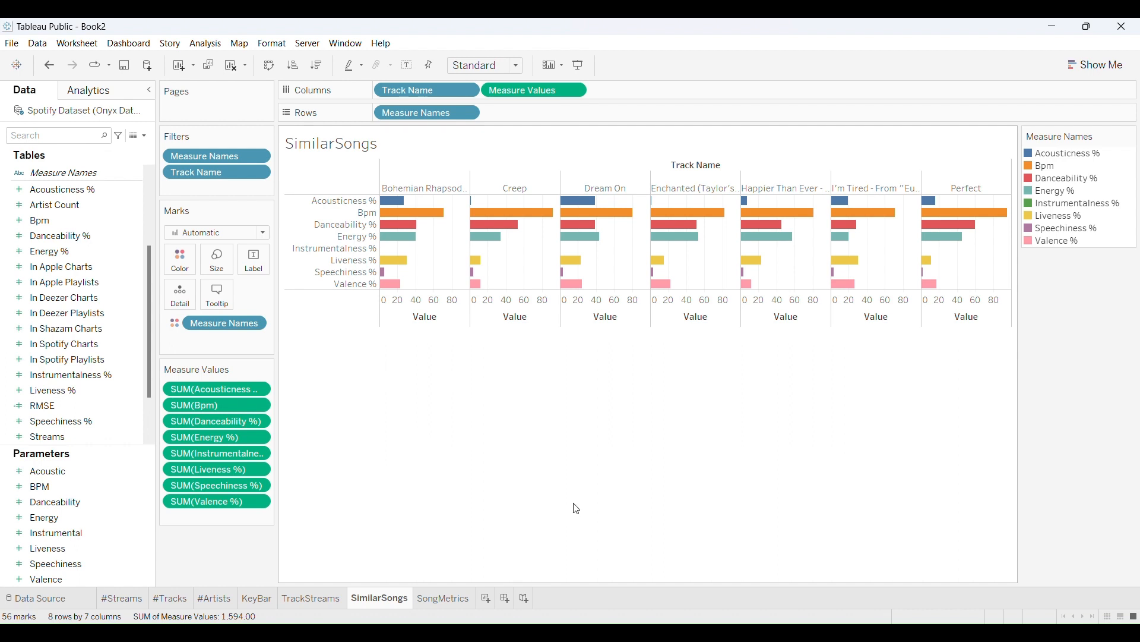
Create a new dashboard with the fixed size Generic Desktop (1366 x 768).
click(428, 598)
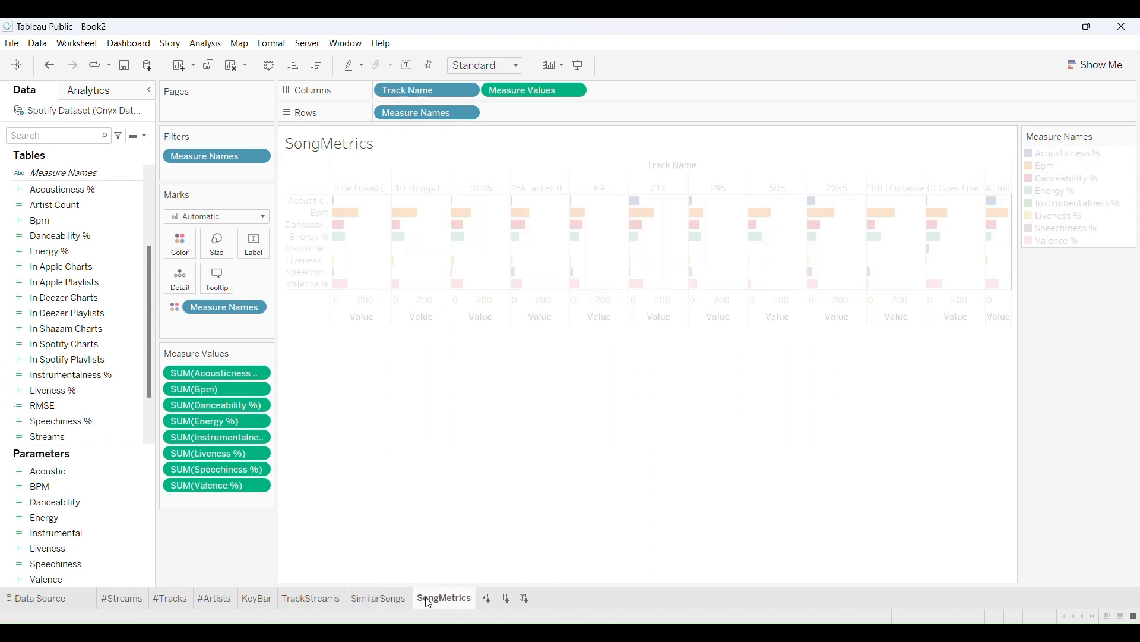
click(506, 599)
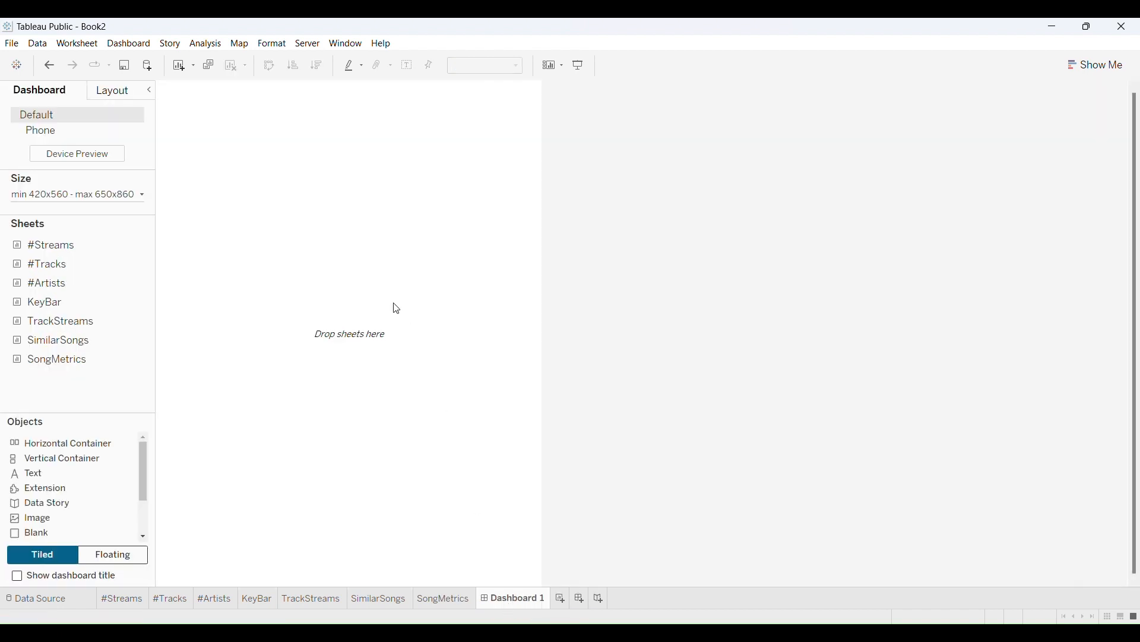
click(68, 194)
click(66, 219)
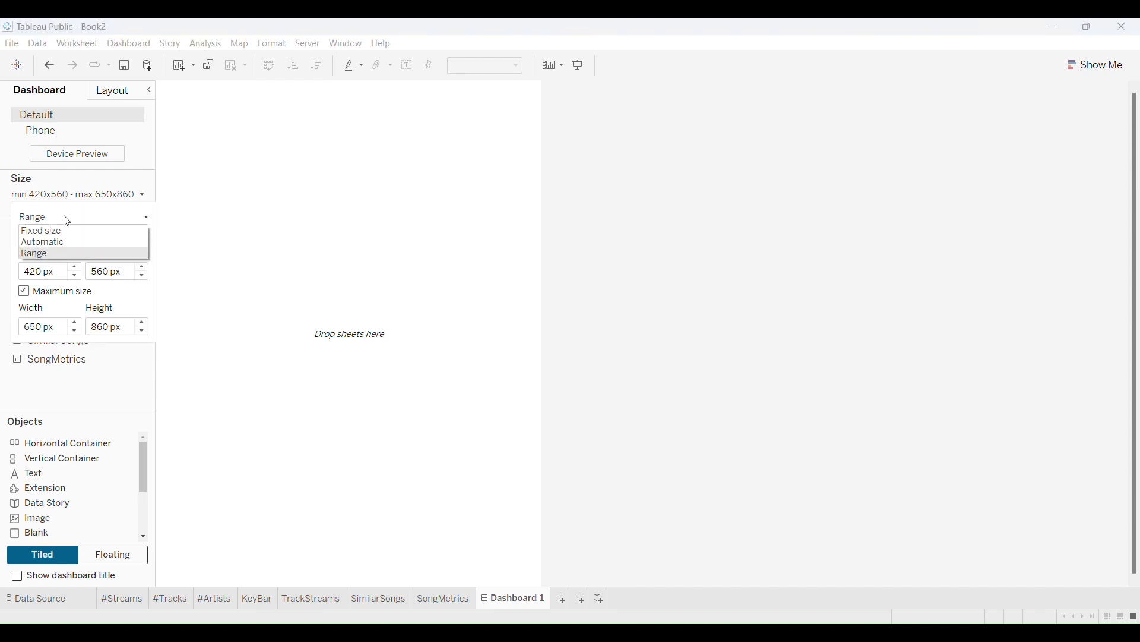
click(47, 232)
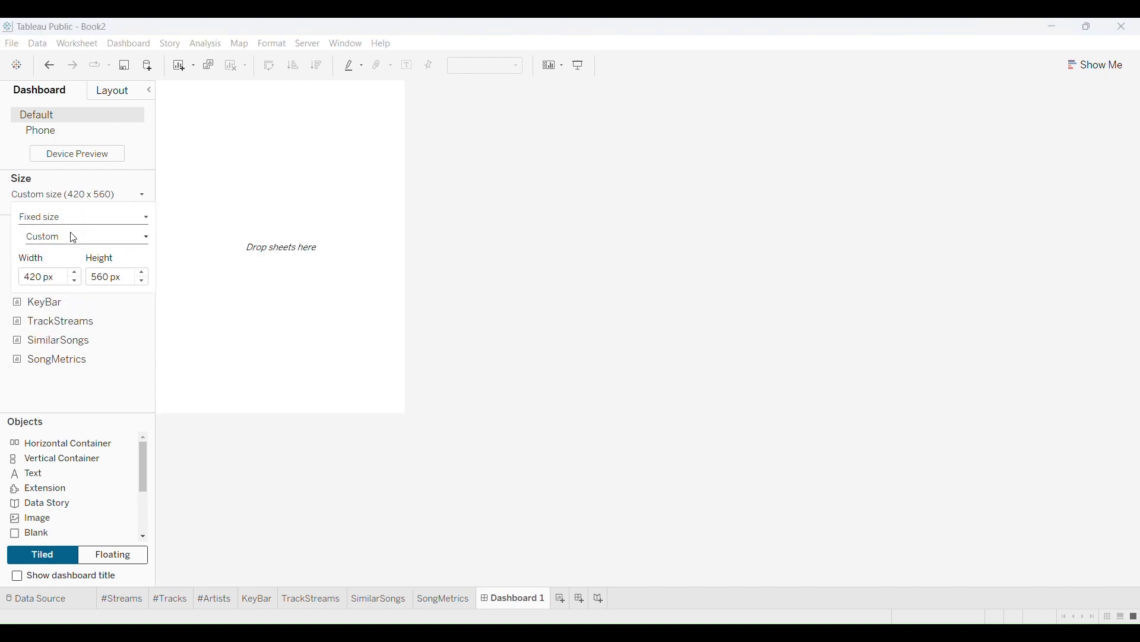
click(72, 236)
click(85, 251)
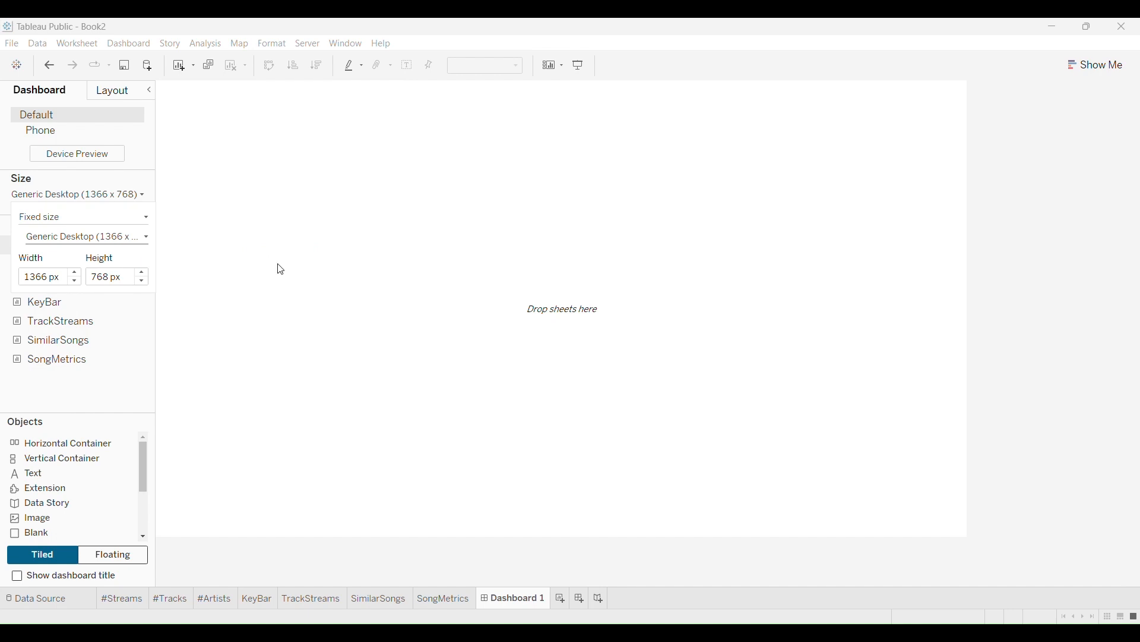
click(129, 387)
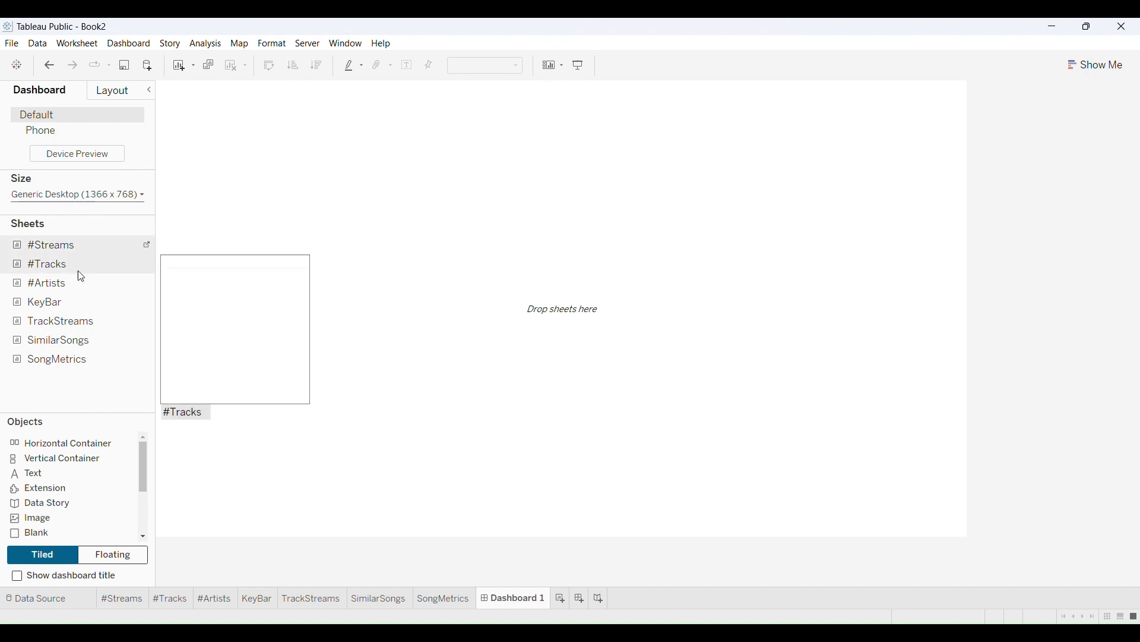
Place the KeyBar sheet on the dashboard, TrackStreams to its right, and SimilarSongs below TrackStreams.
mouse_move(45, 308)
drag(45, 308, 220, 298)
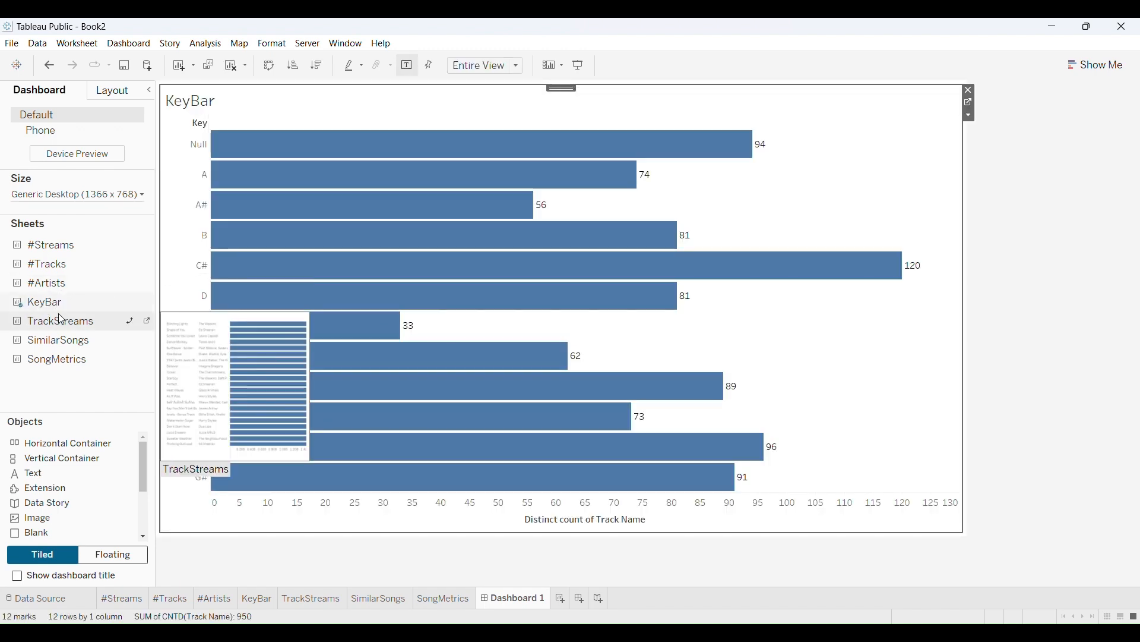
drag(63, 322, 704, 302)
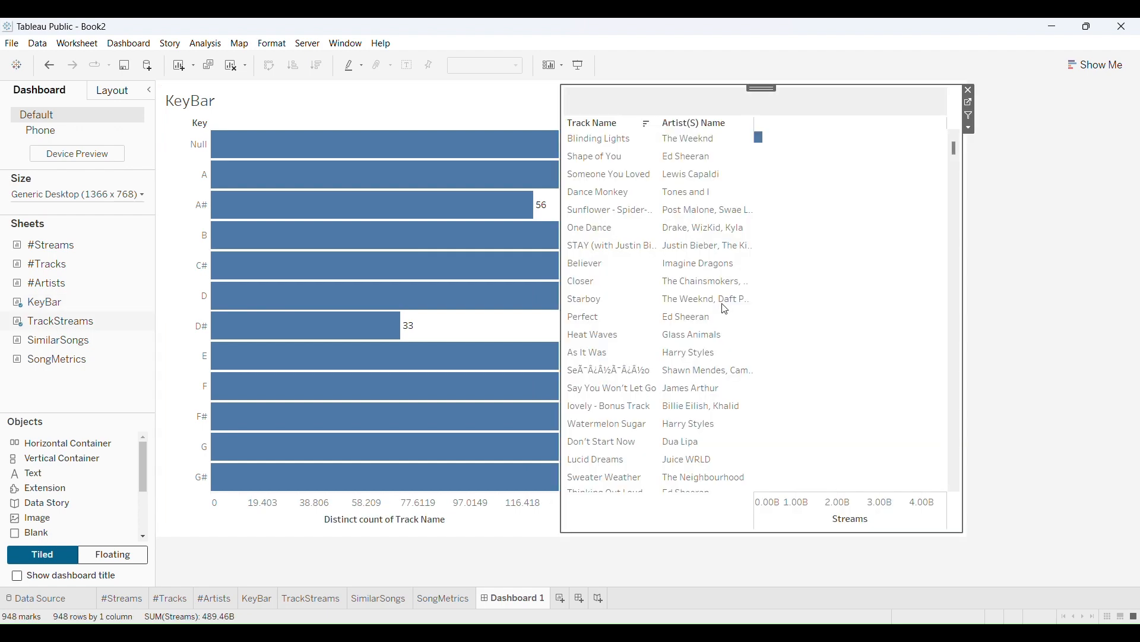
mouse_move(136, 354)
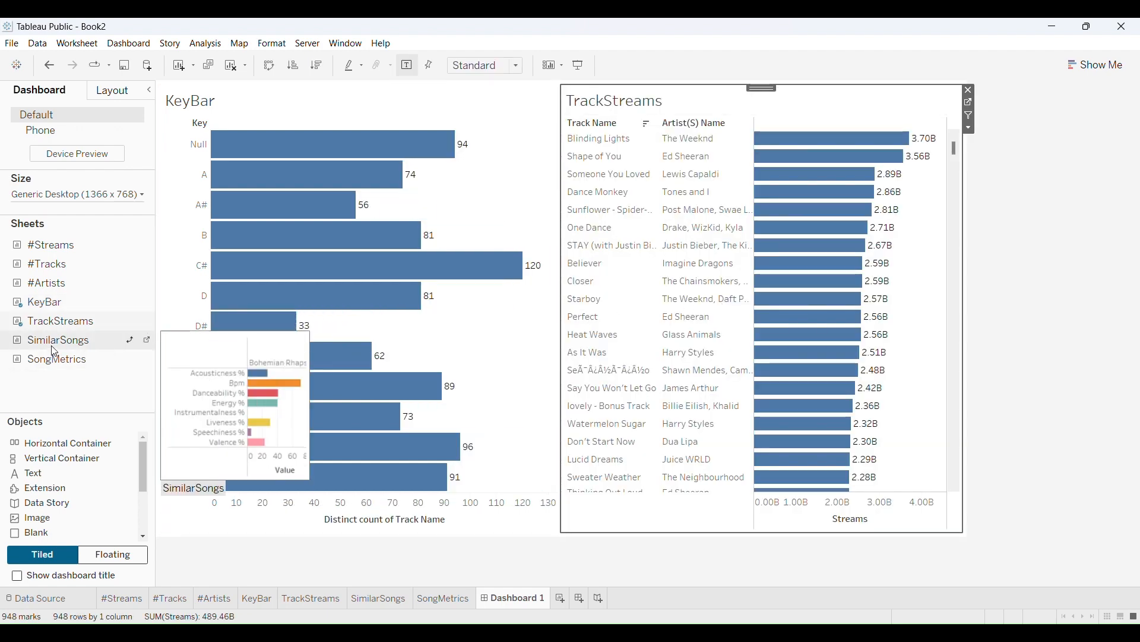
drag(52, 350, 637, 522)
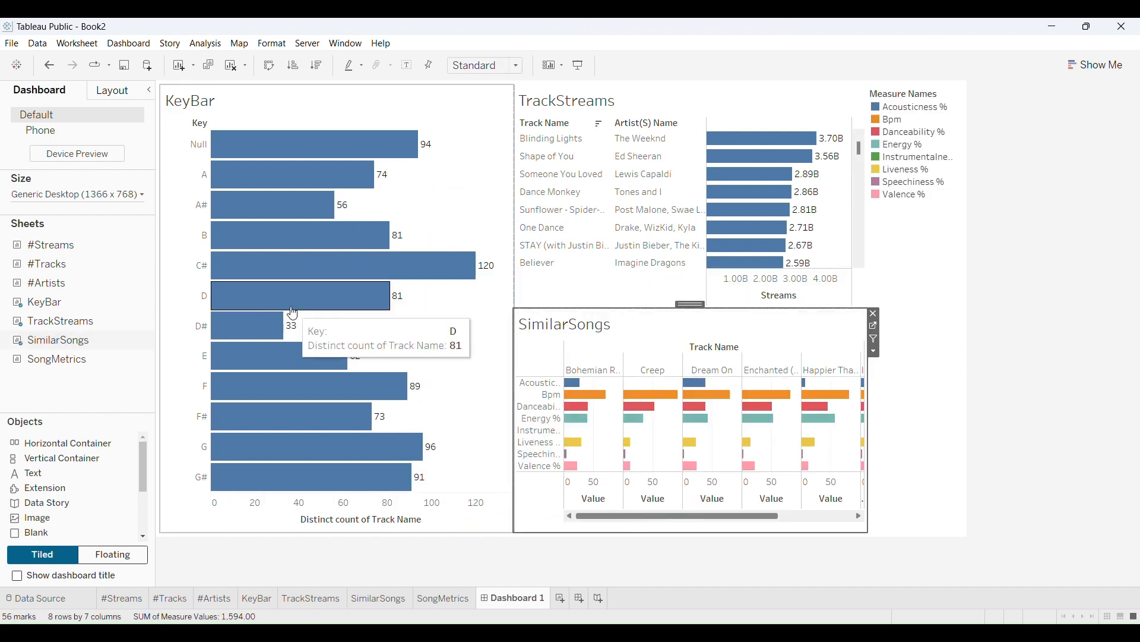
Delete the layout container holding the Measure Names legend from the dashboard.
click(930, 238)
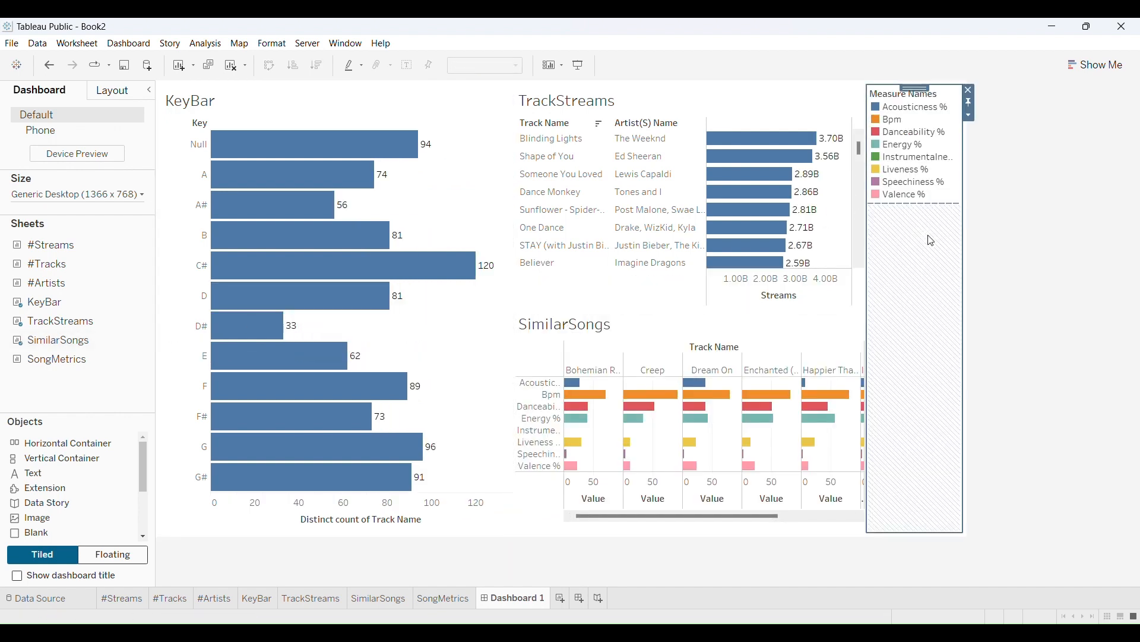
click(970, 90)
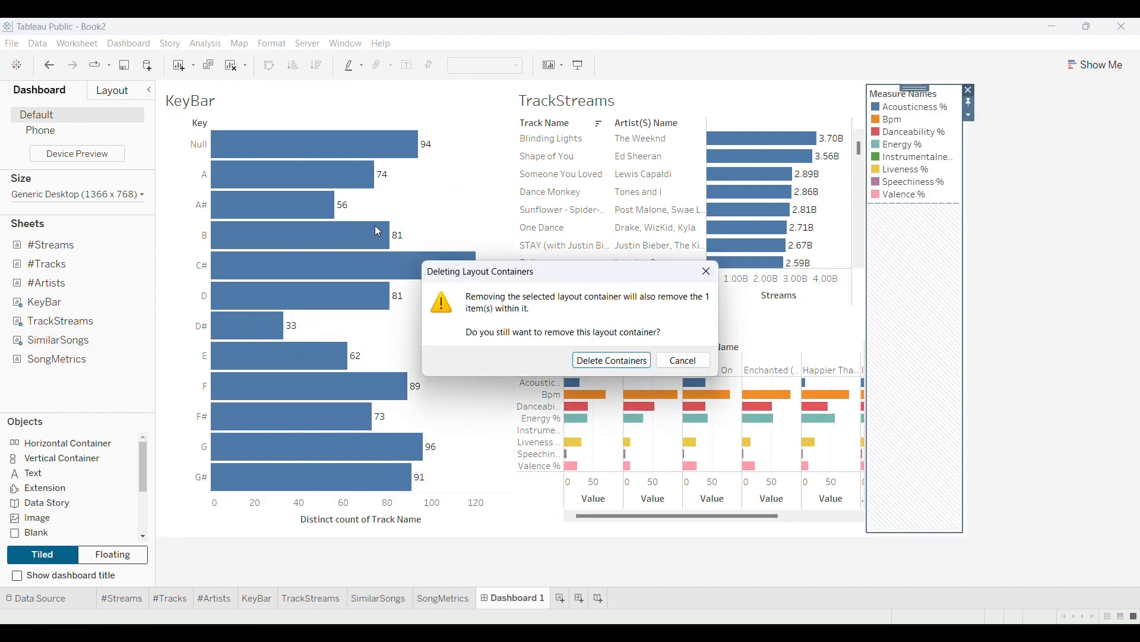
click(612, 360)
Place the SongMetrics sheet below KeyBar and delete the Measure Names legend container that comes with it.
mouse_move(53, 359)
mouse_down()
mouse_move(179, 505)
mouse_move(305, 420)
mouse_move(375, 454)
mouse_up()
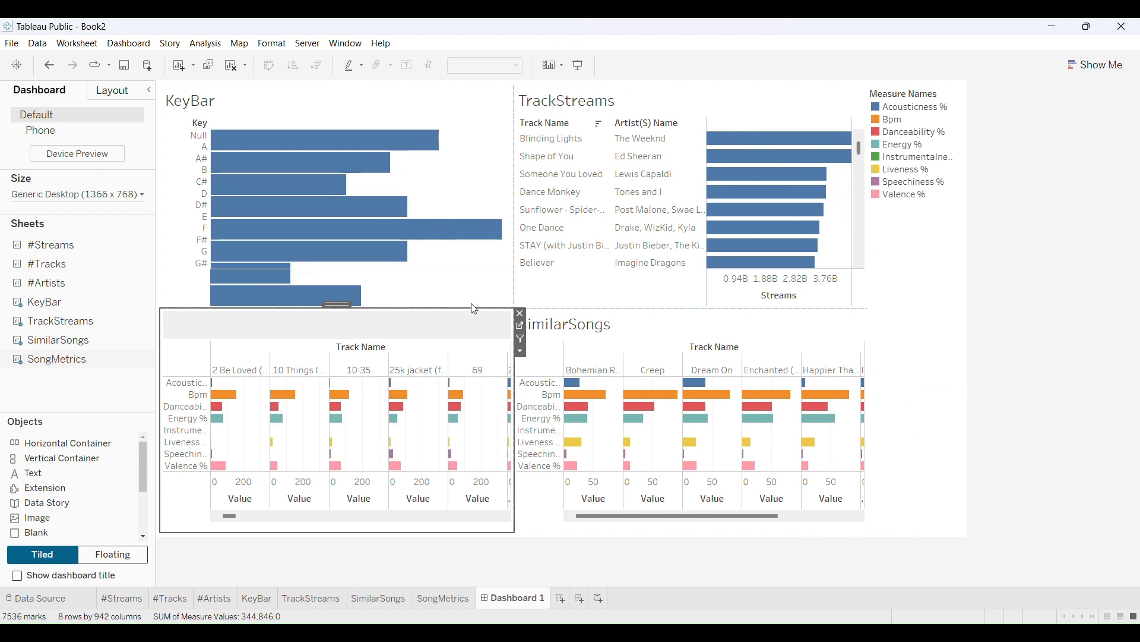
click(945, 106)
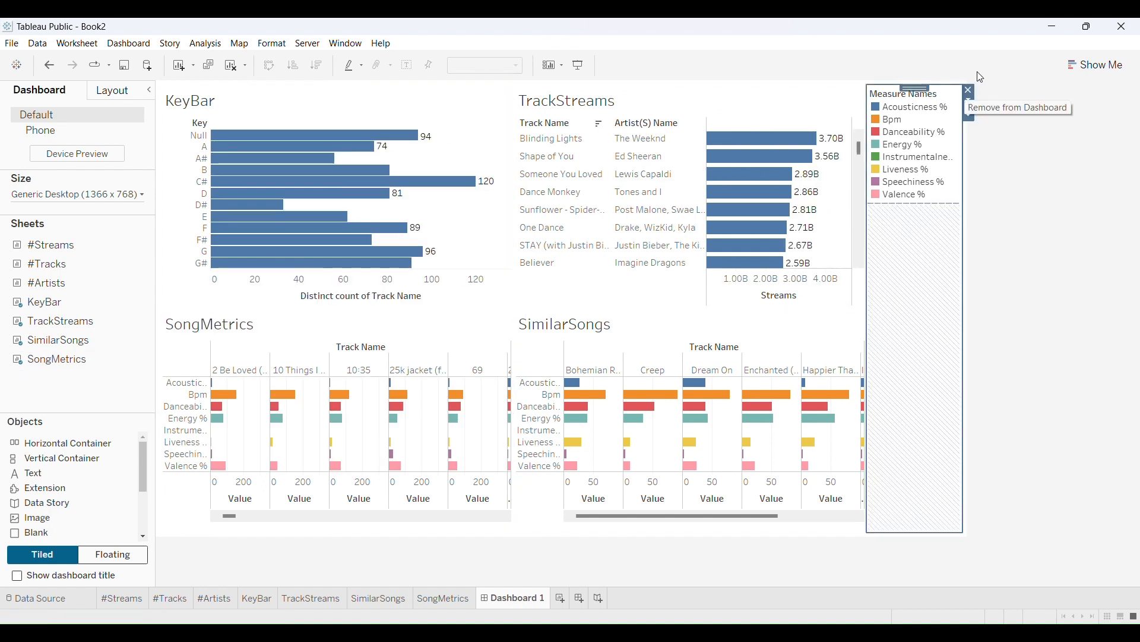
click(972, 90)
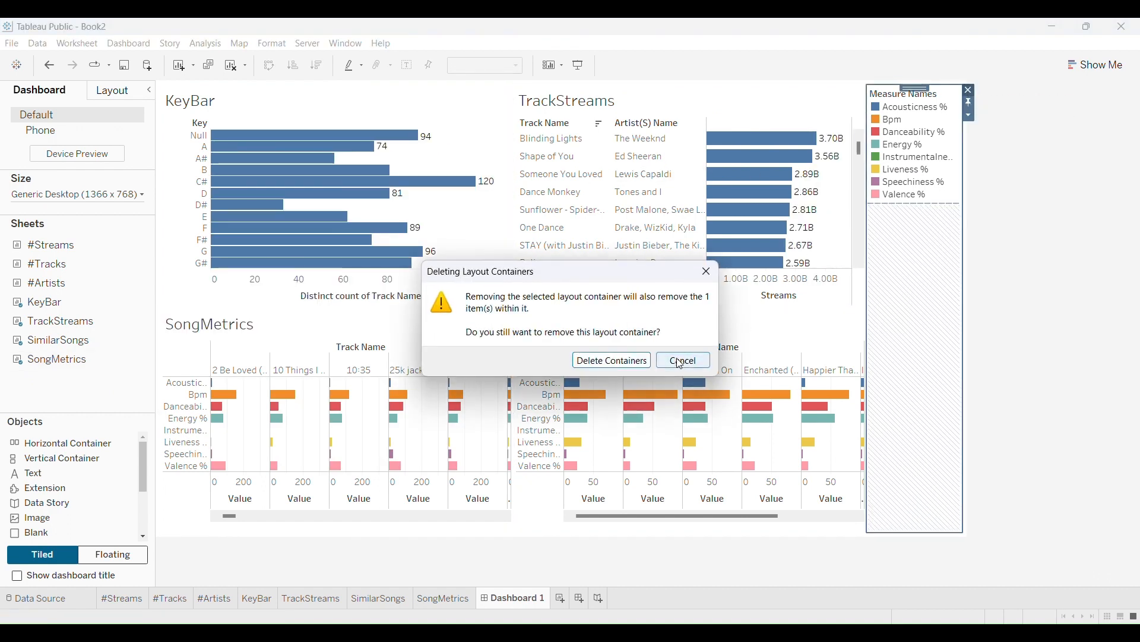
click(642, 361)
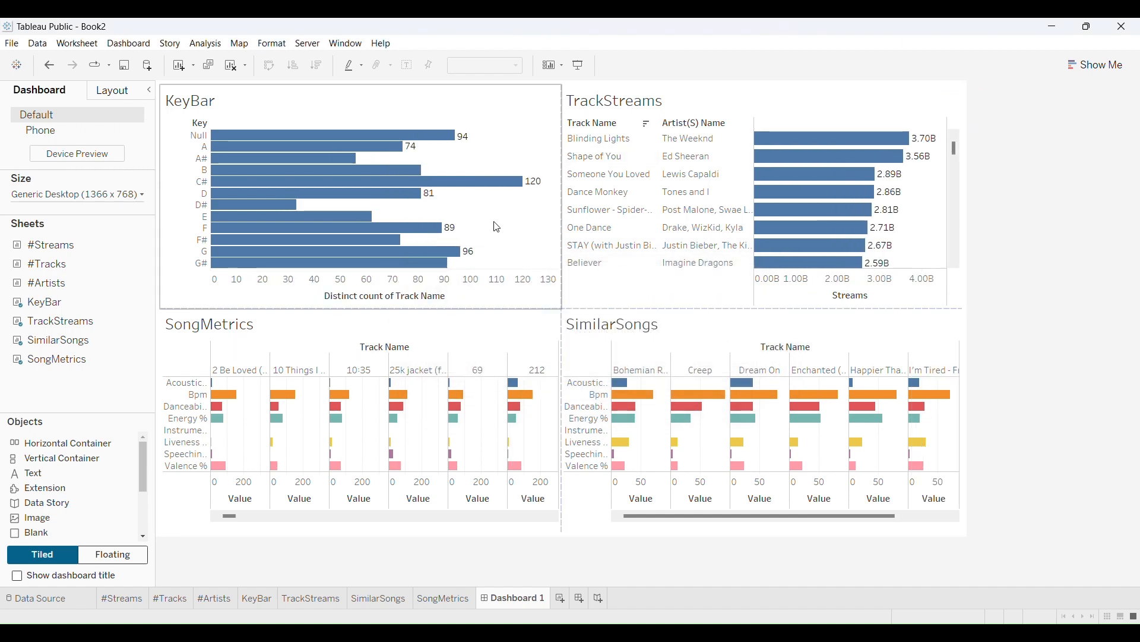
Place #Streams in a full-width row above the charts, with #Tracks to its left and #Artists between the two.
mouse_move(78, 245)
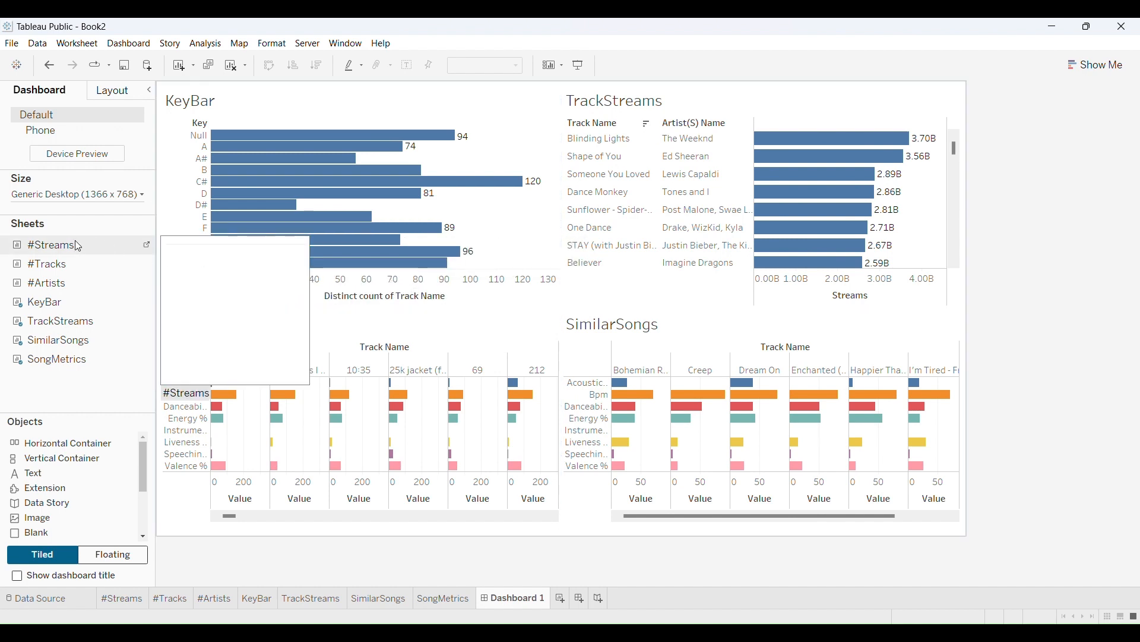
drag(78, 245, 447, 94)
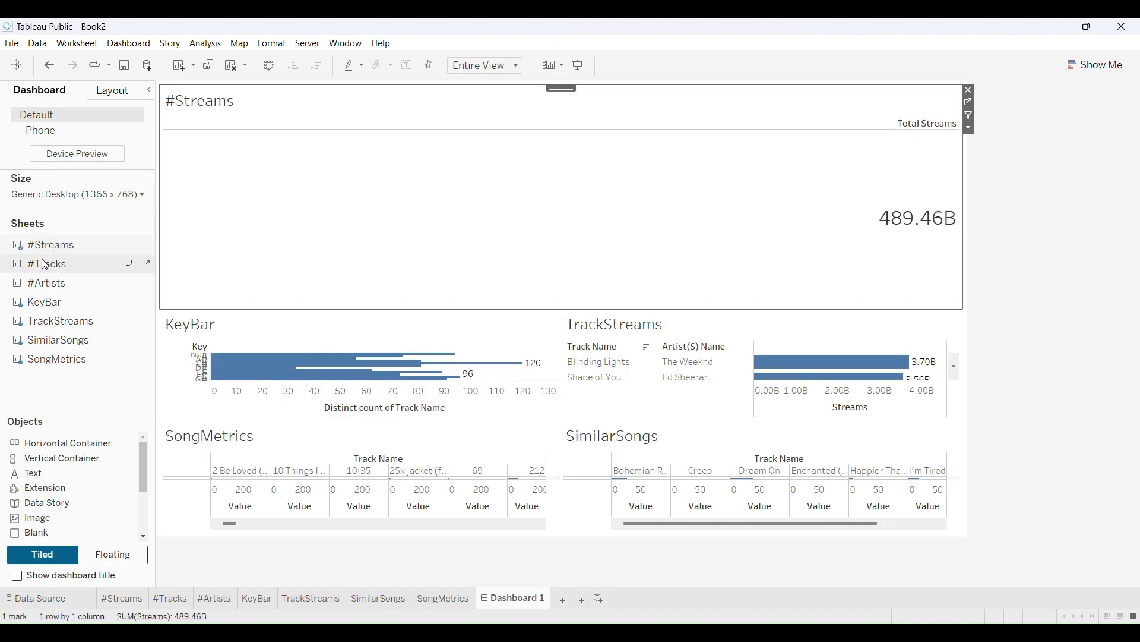
drag(46, 261, 467, 191)
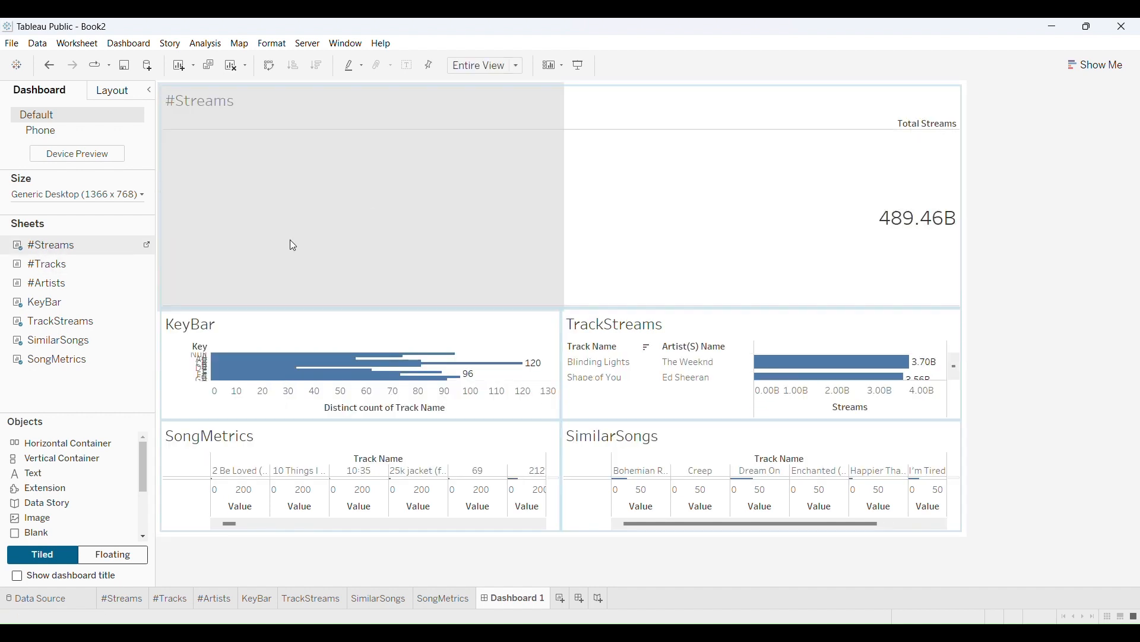
drag(294, 245, 293, 246)
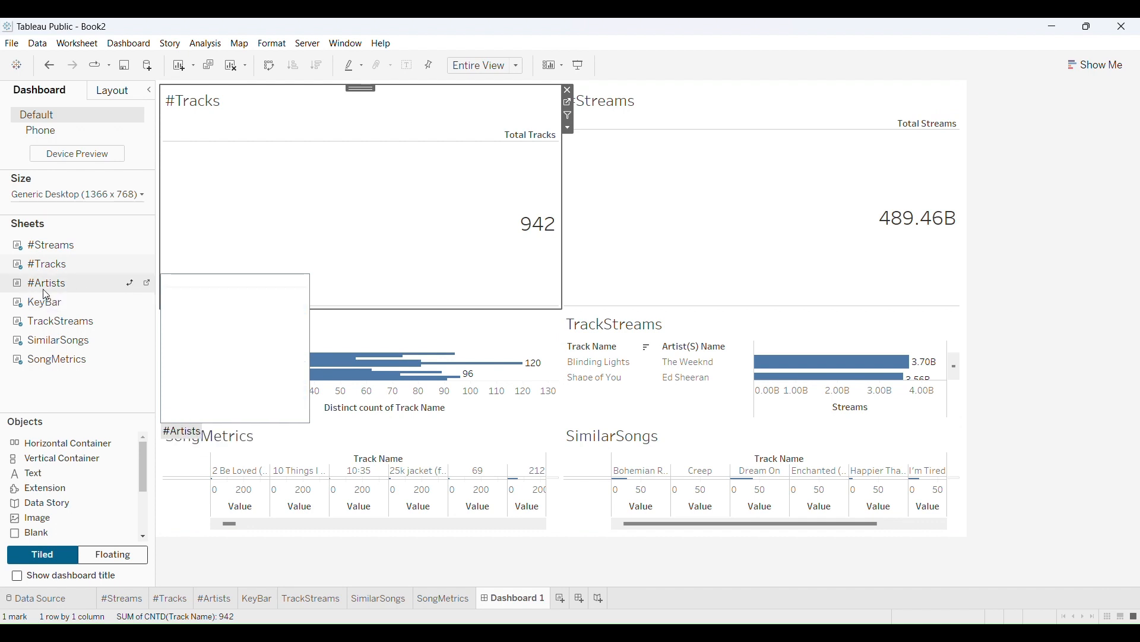
drag(46, 285, 561, 208)
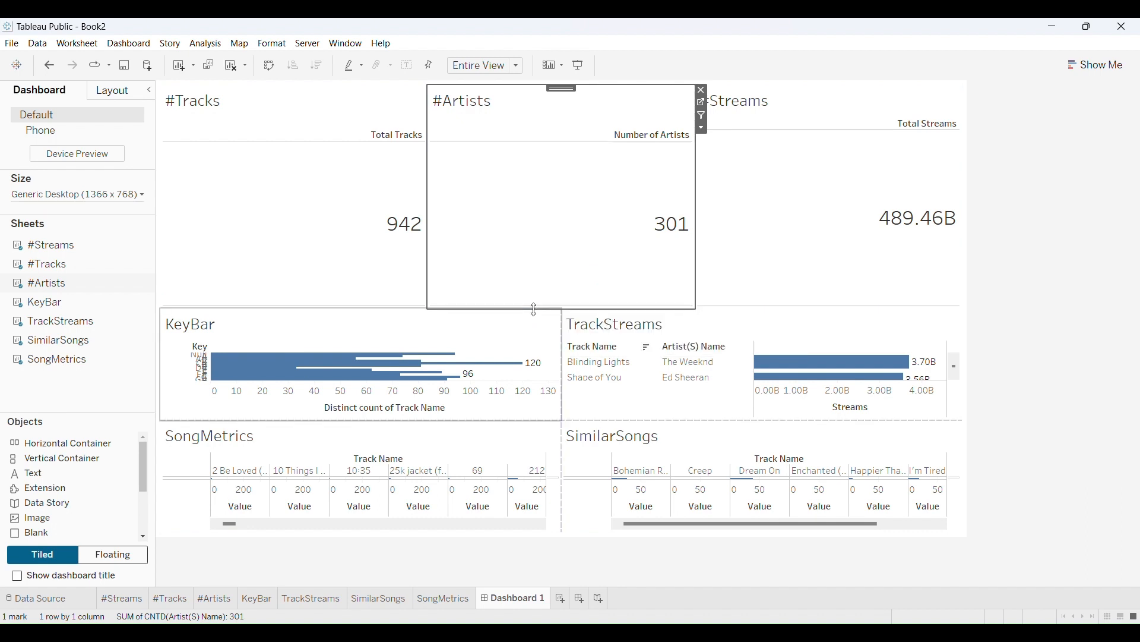
Hide the titles of the #Tracks, #Artists and #Streams sheets on the dashboard.
click(298, 112)
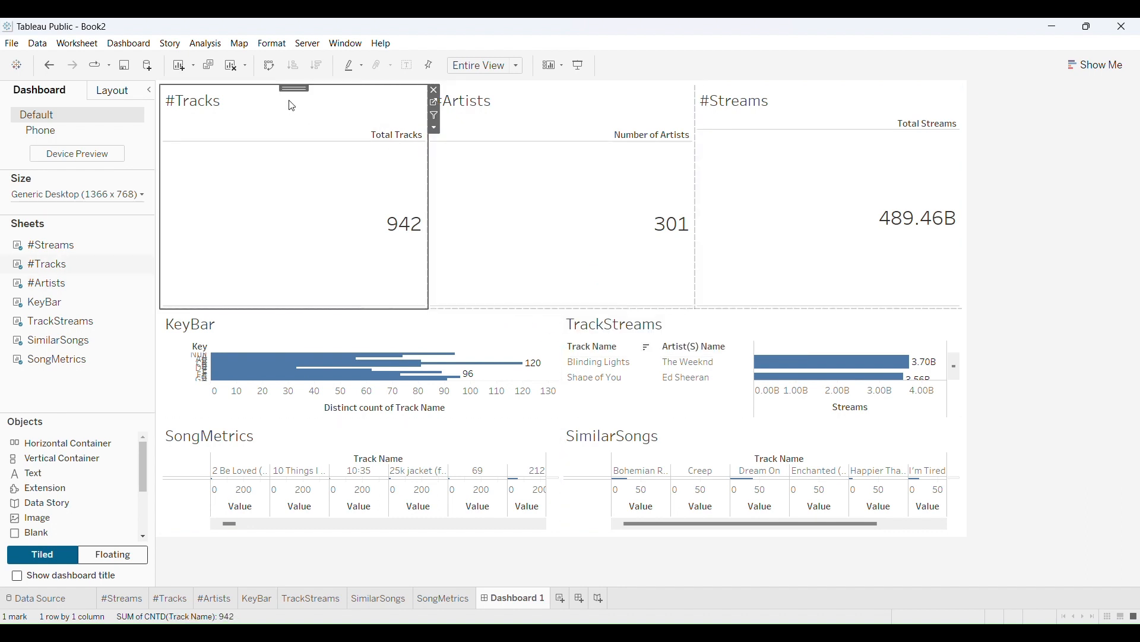
right_click(291, 103)
click(339, 138)
right_click(474, 102)
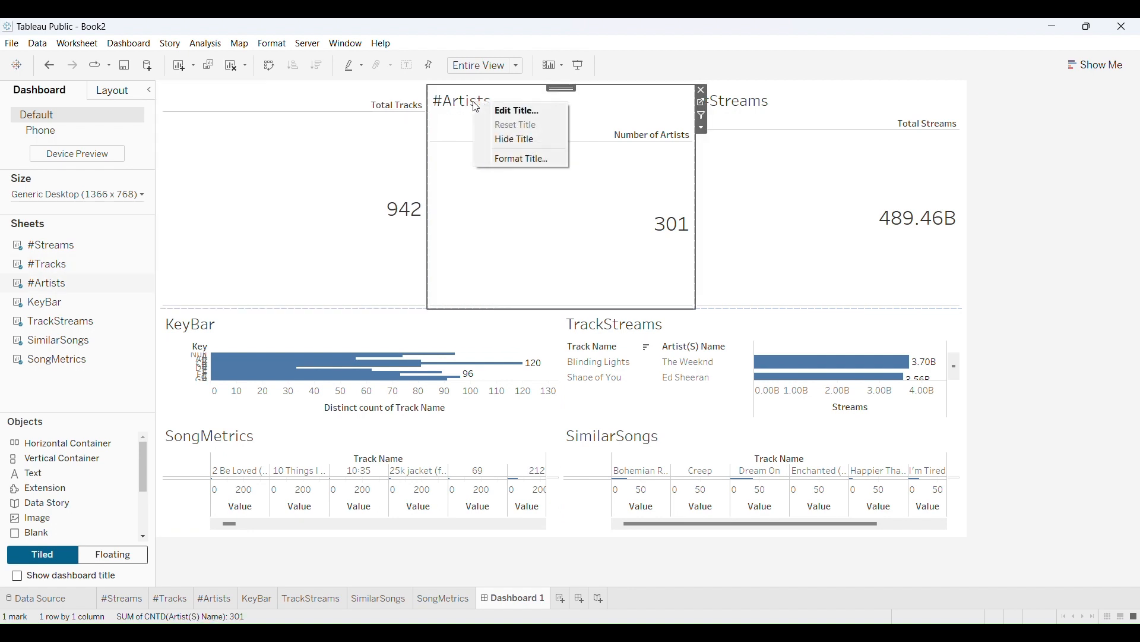
click(509, 141)
click(763, 109)
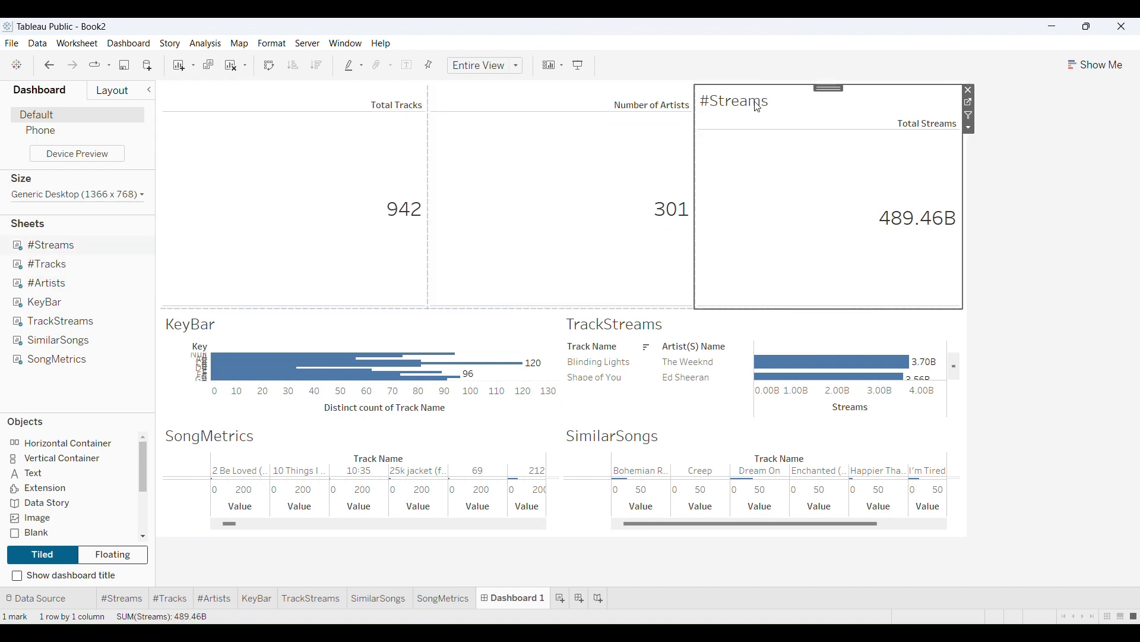
right_click(761, 105)
click(782, 141)
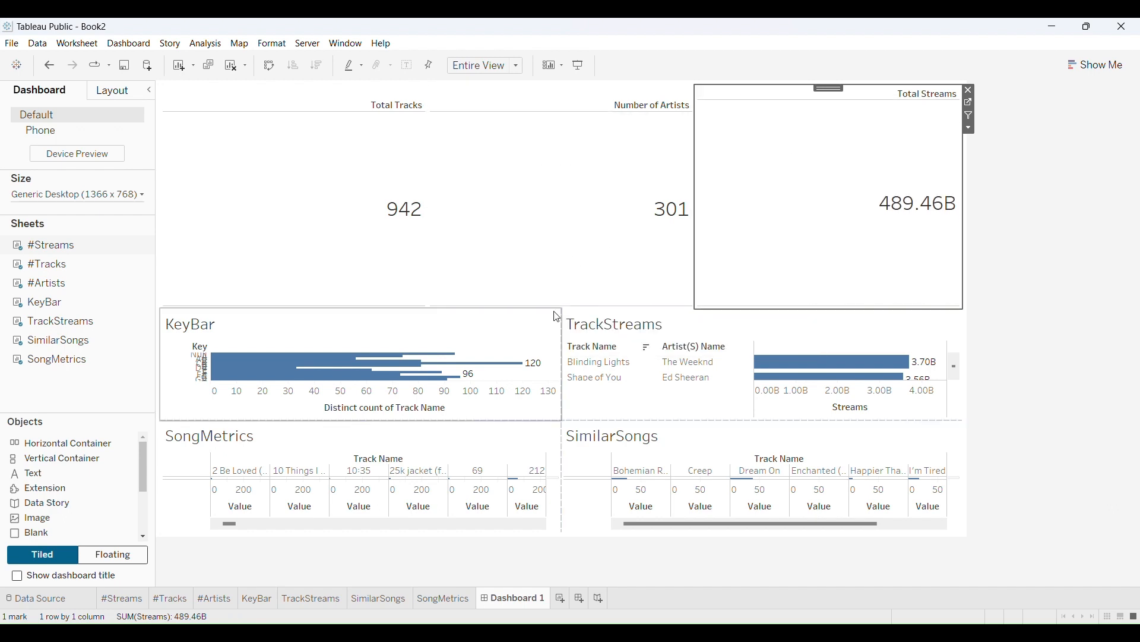
Shrink the row of the three total sheets to a thin strip and even out the heights of their column headers.
drag(554, 309, 554, 165)
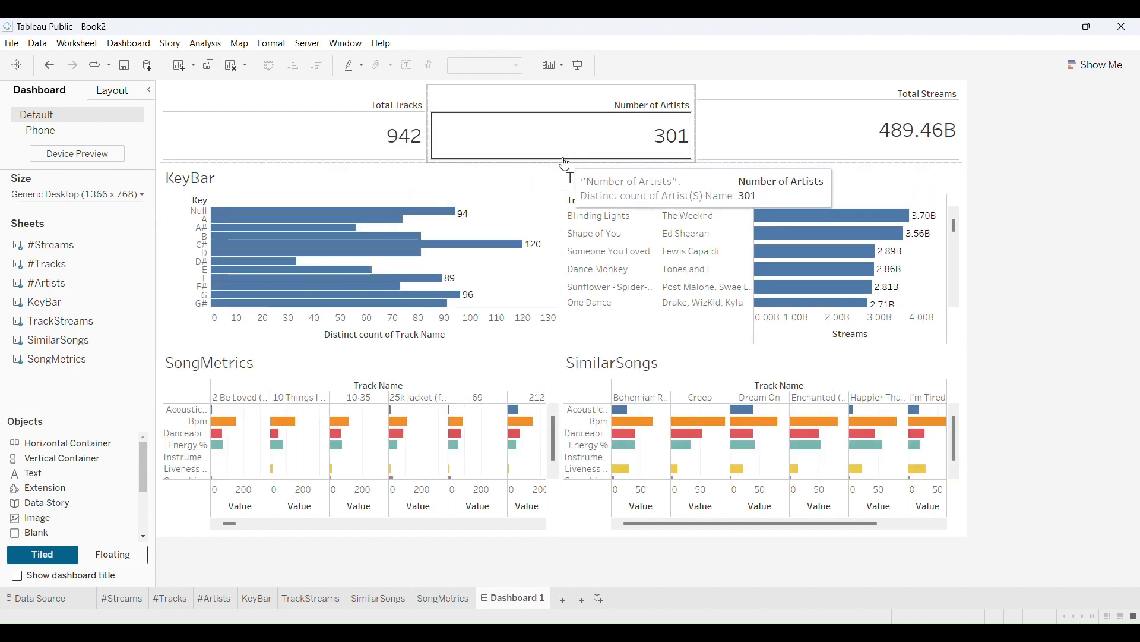
drag(560, 162, 560, 155)
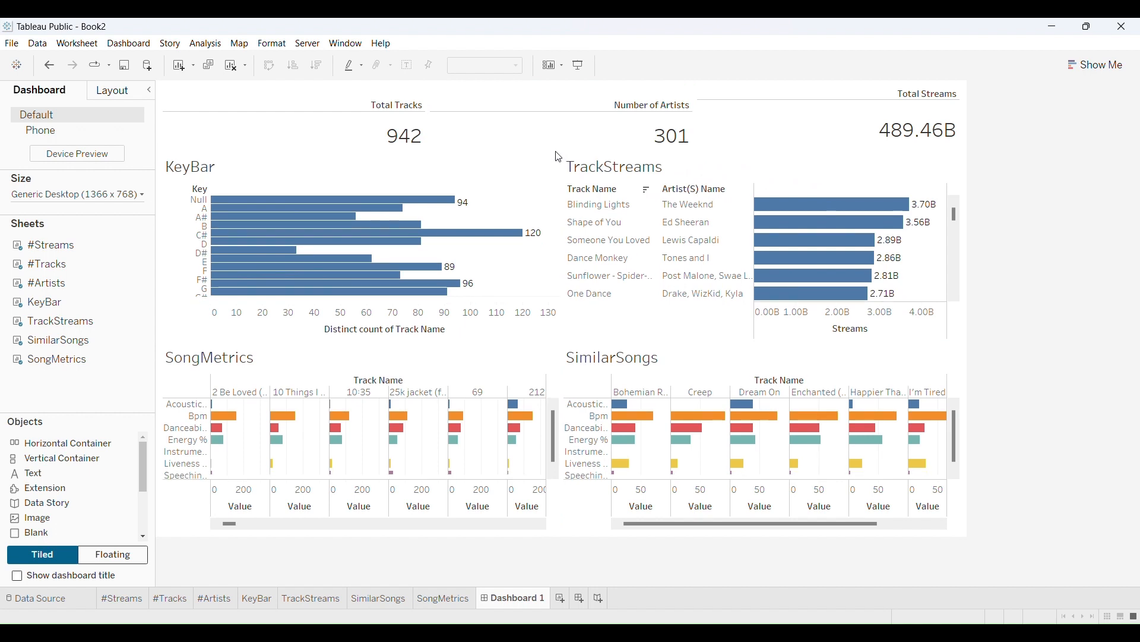
drag(570, 112, 570, 102)
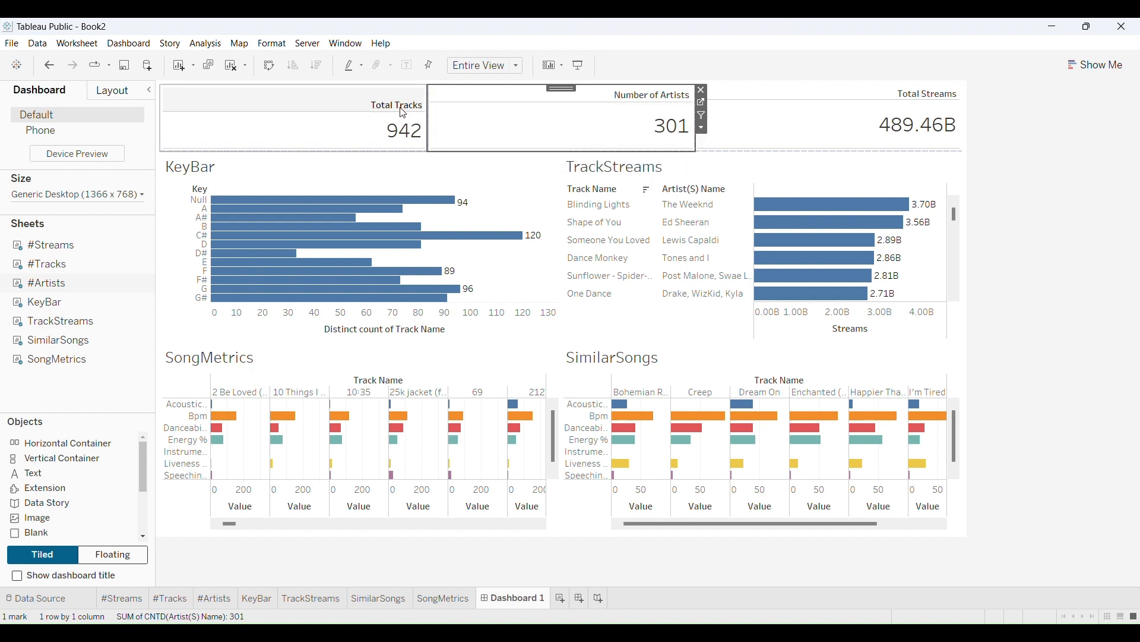
drag(403, 111, 406, 108)
click(739, 99)
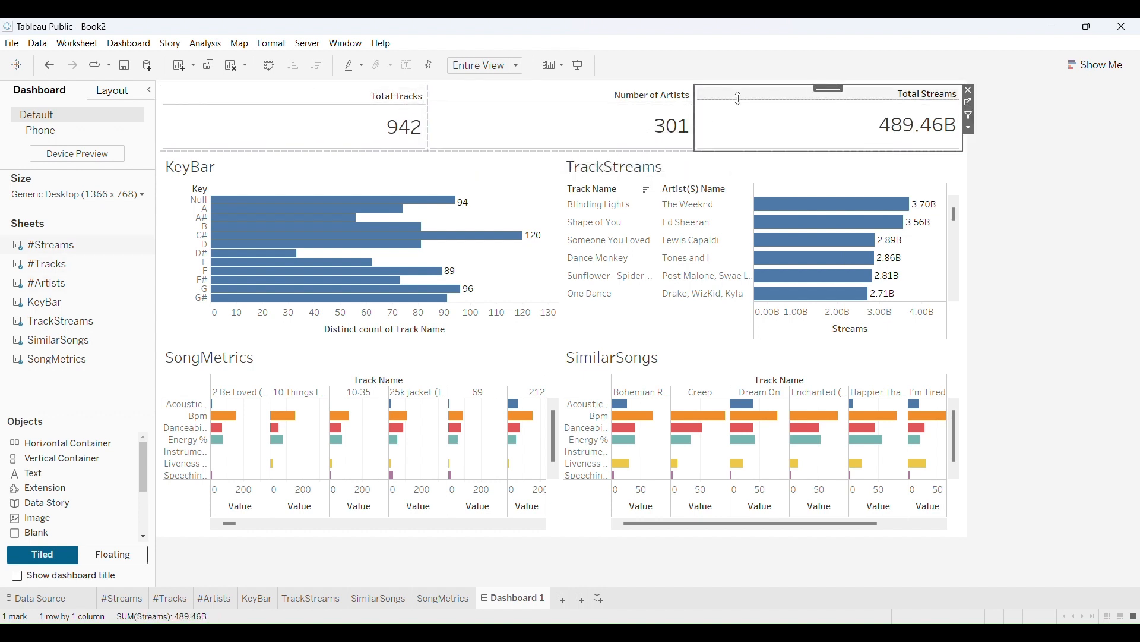
drag(739, 99, 739, 102)
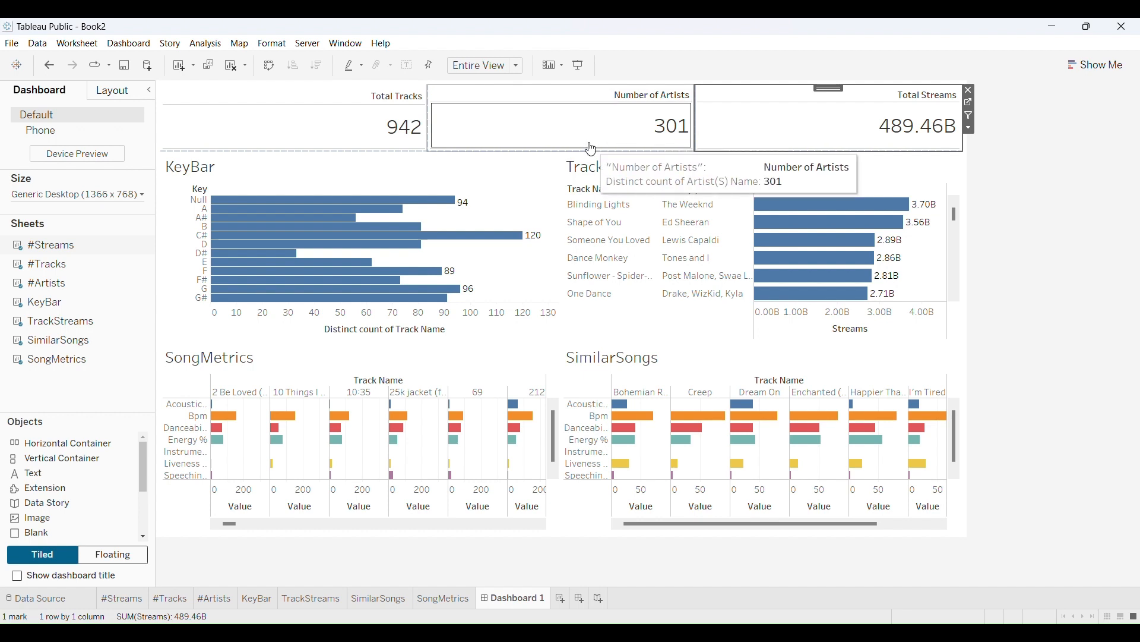
drag(591, 151, 592, 140)
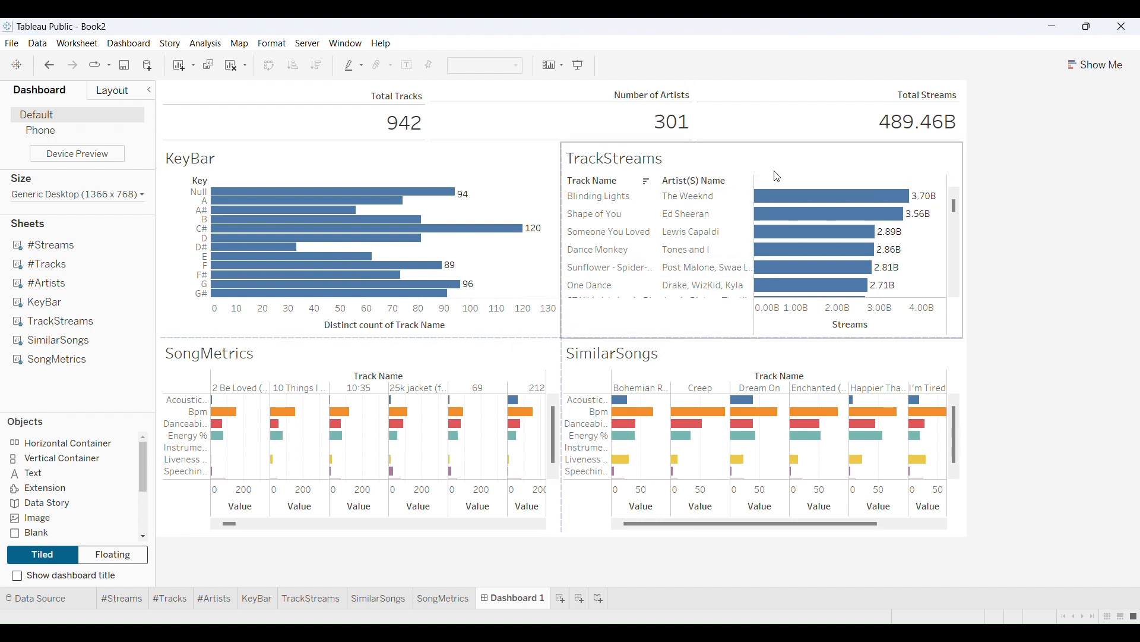
Use TrackStreams as a filter for the dashboard, and test it by selecting and deselecting the Ed Sheeran entry for Shape of You.
click(761, 156)
click(968, 172)
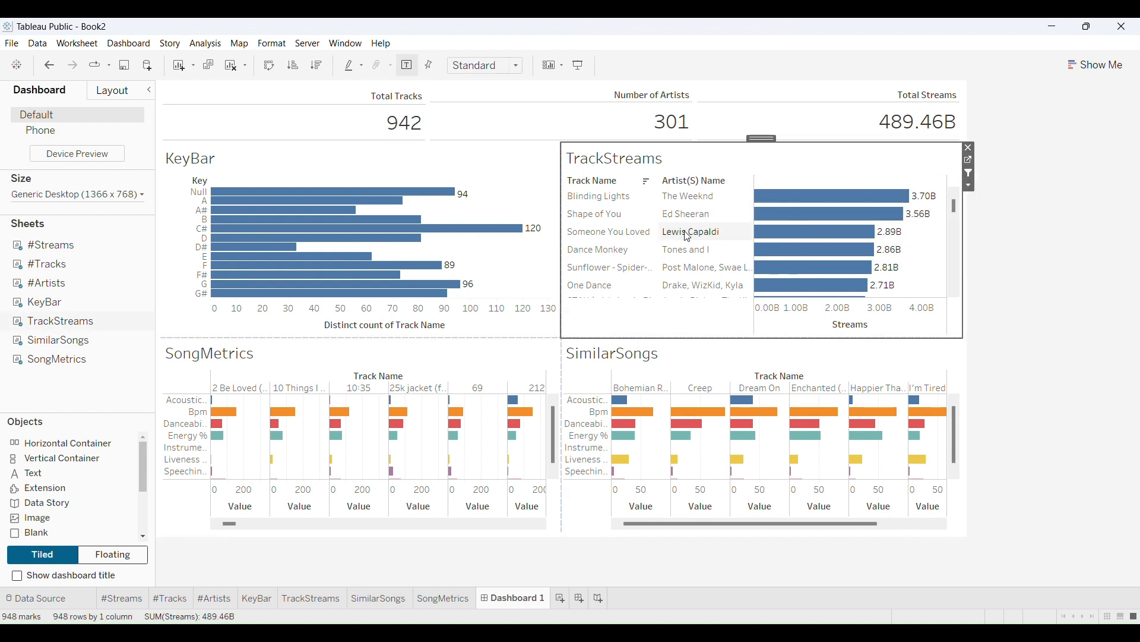
click(664, 222)
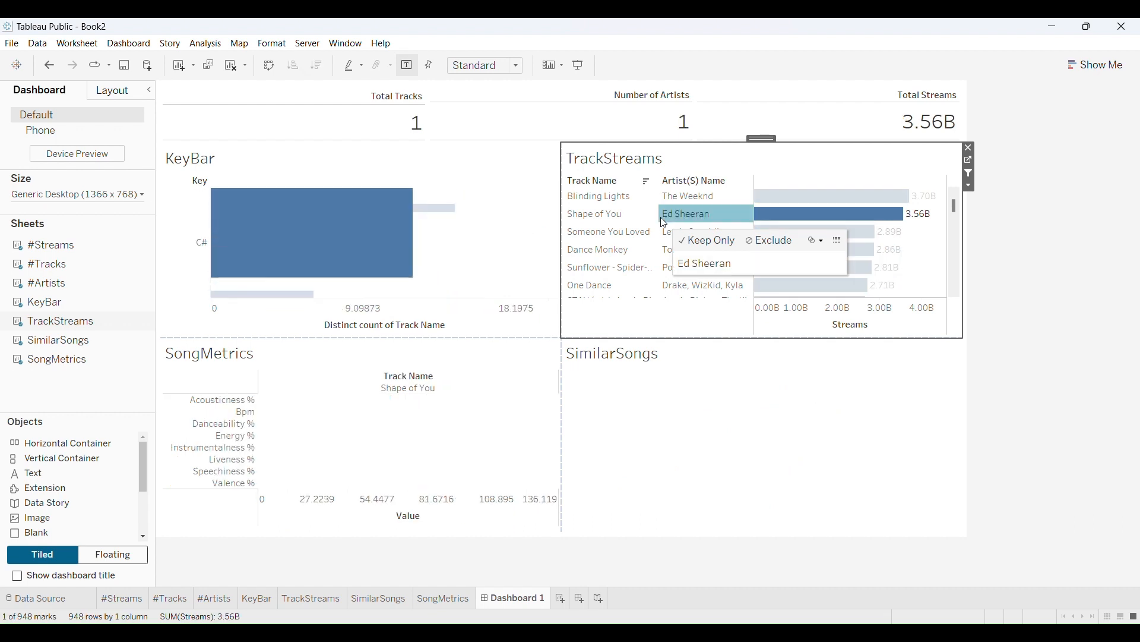
click(665, 223)
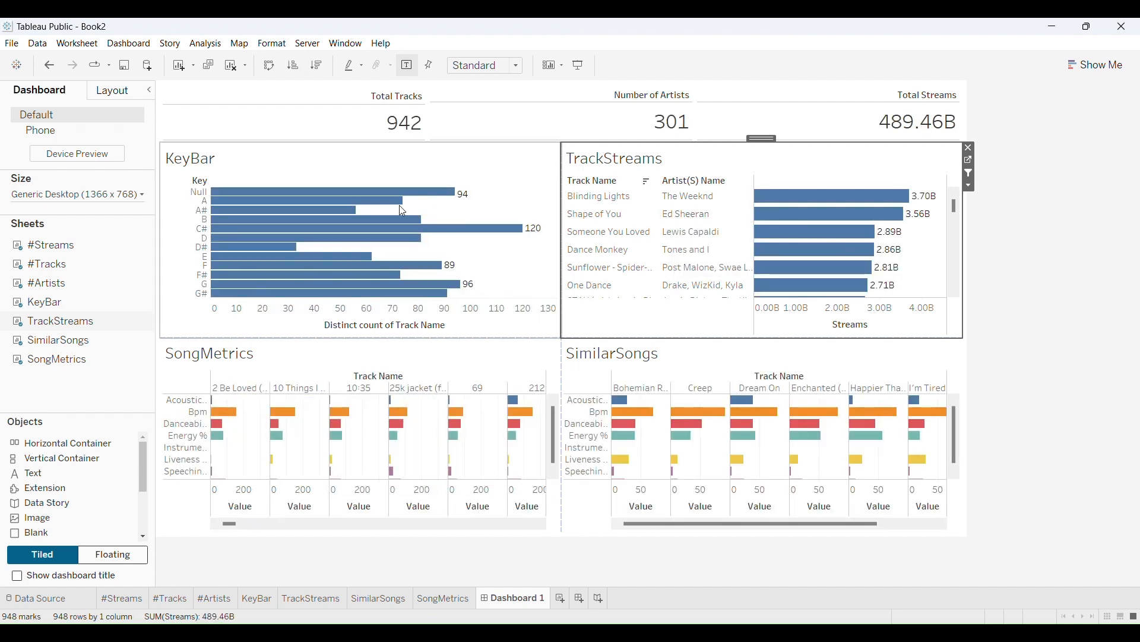
Open the dashboard's generated filter action for editing and name it TrackStreamsBar.
click(142, 45)
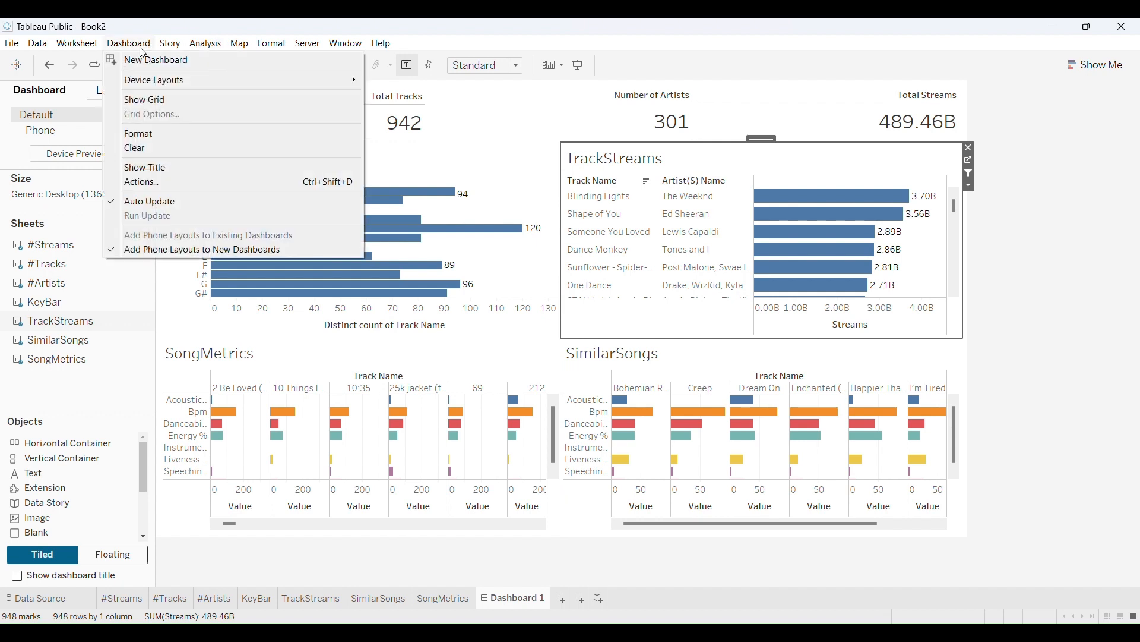
click(144, 183)
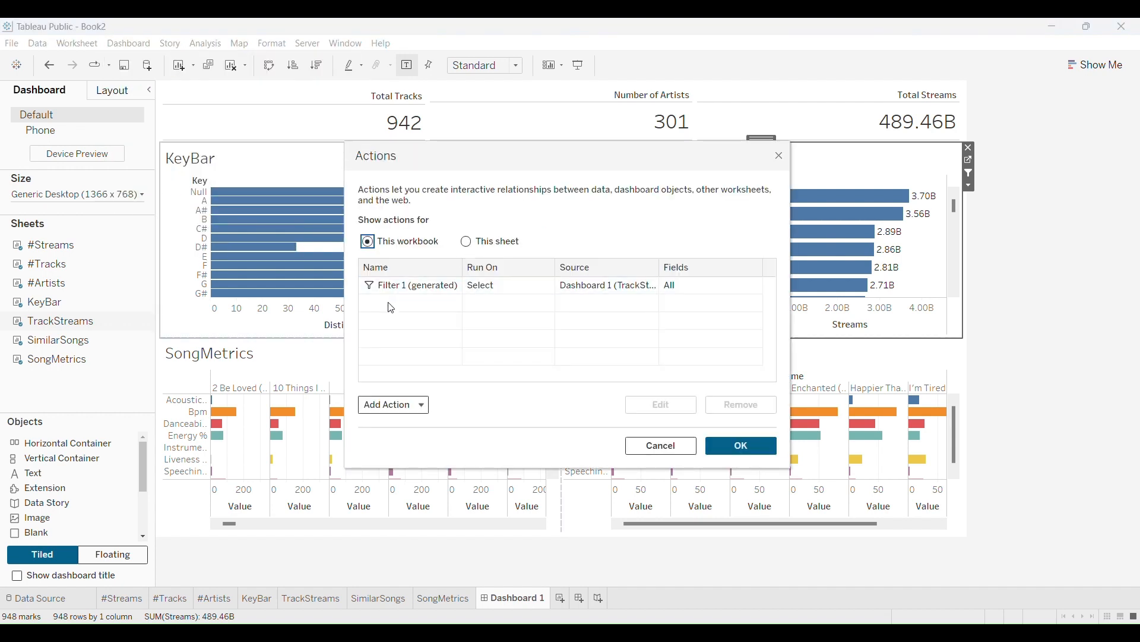
click(415, 291)
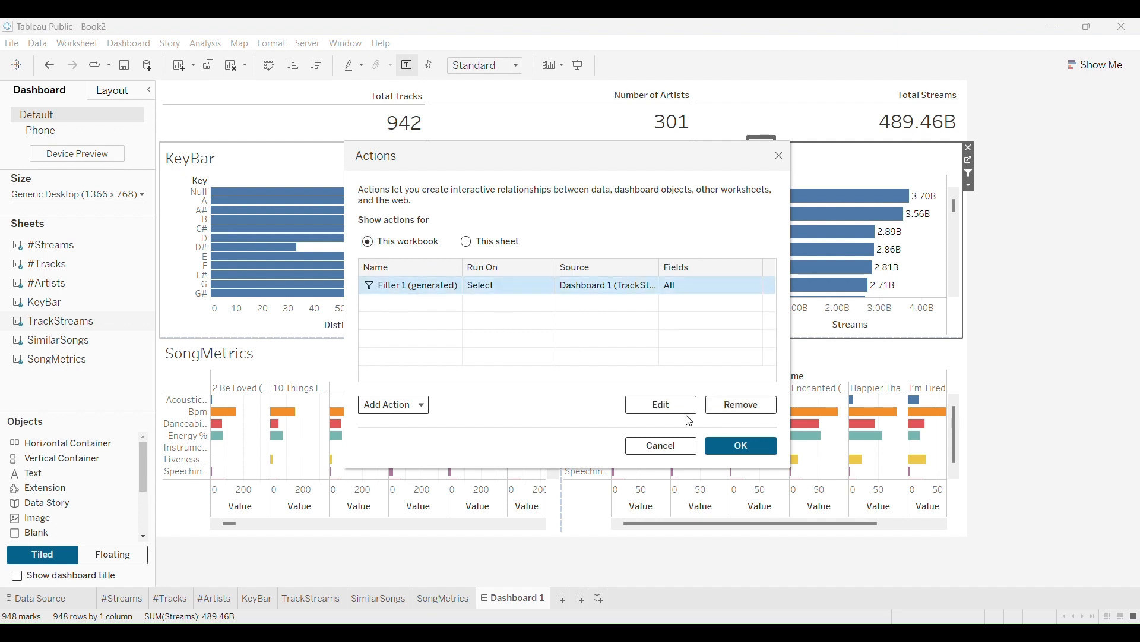
click(664, 408)
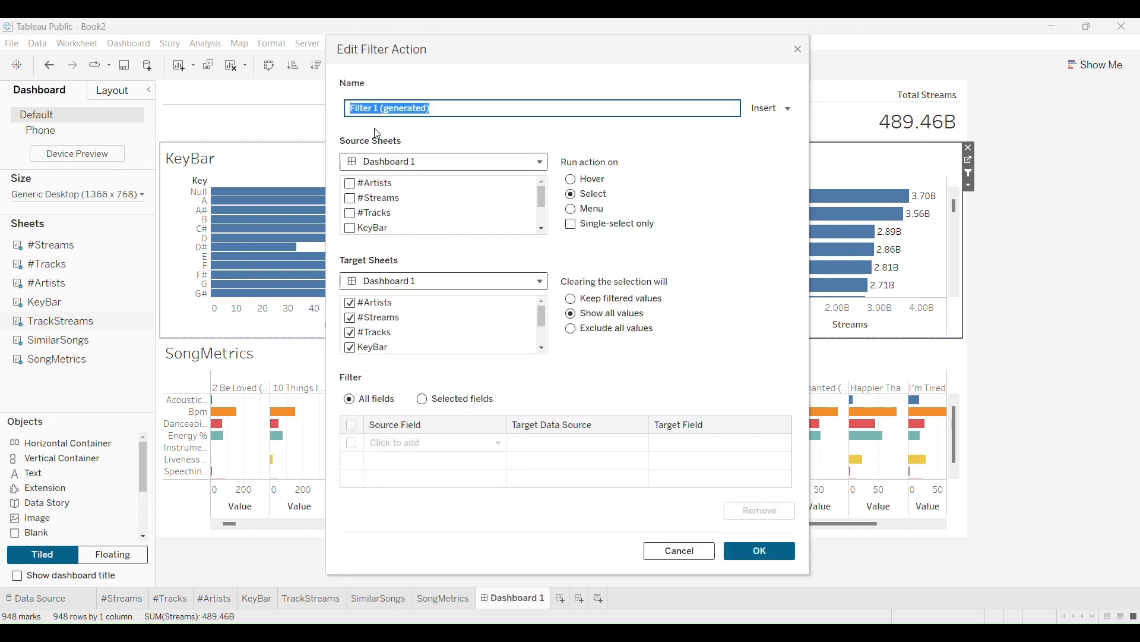
text(S)
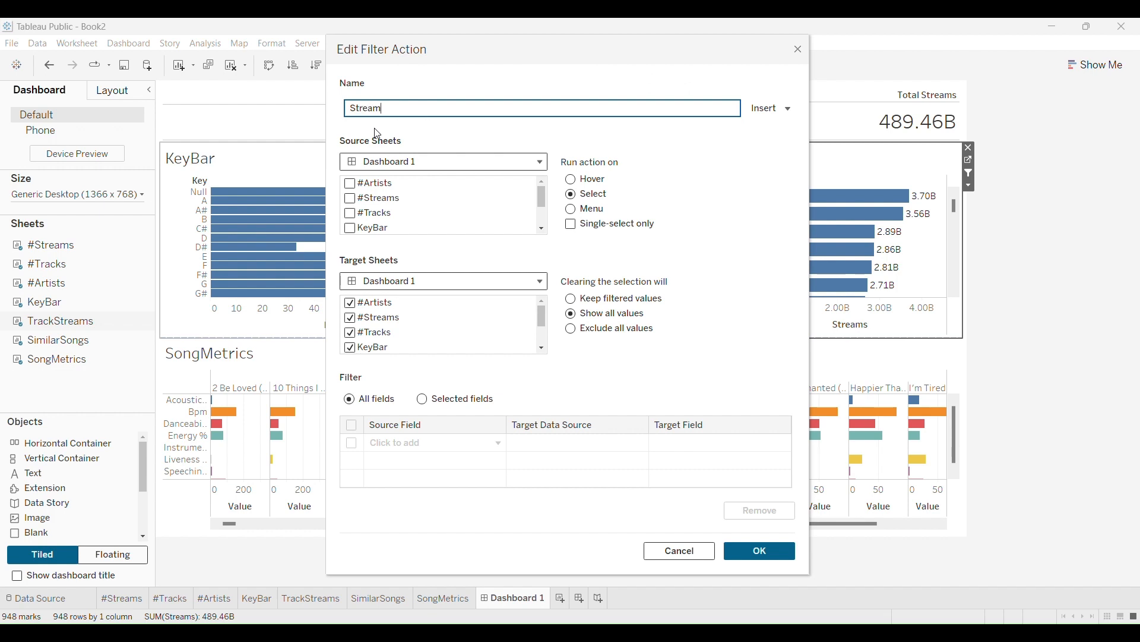
text(tre)
key(BackSpace)
key(BackSpace)
key(BackSpace)
key(BackSpace)
text(Tr)
Limit the filter action's target sheets to SongMetrics and make clearing the selection keep filtered values.
click(345, 302)
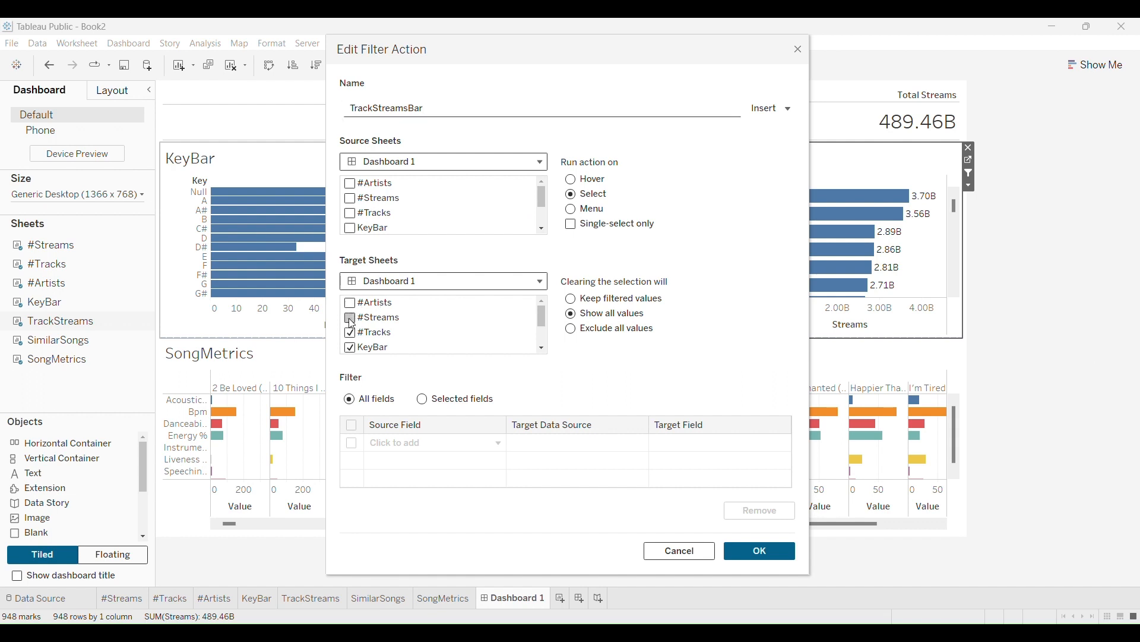
scroll(538, 353, down, 3)
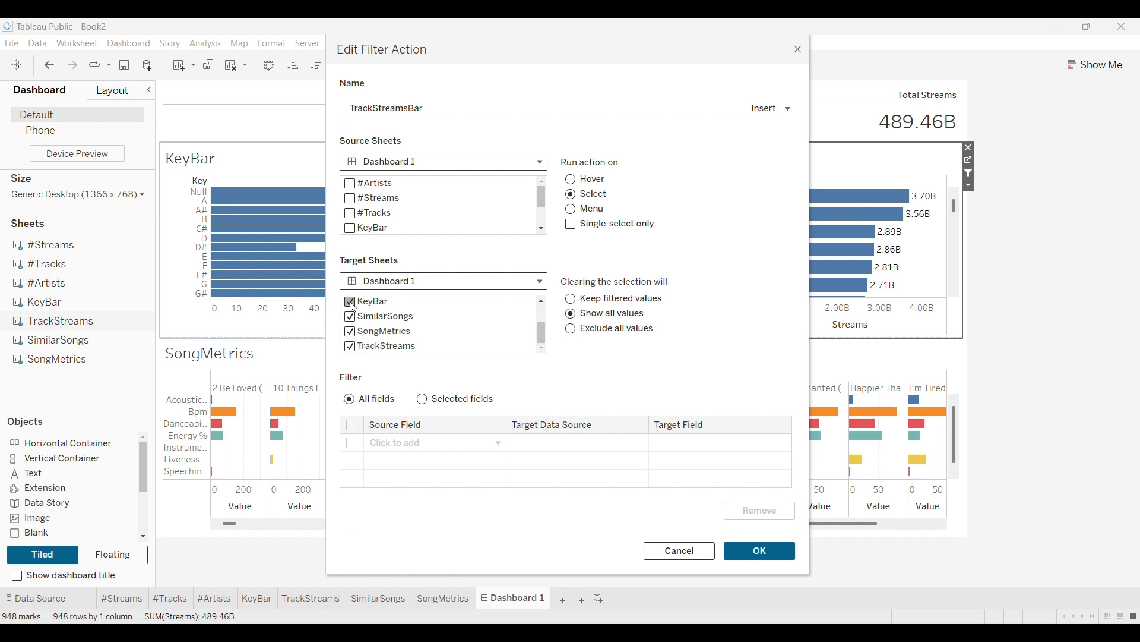
click(352, 303)
click(352, 319)
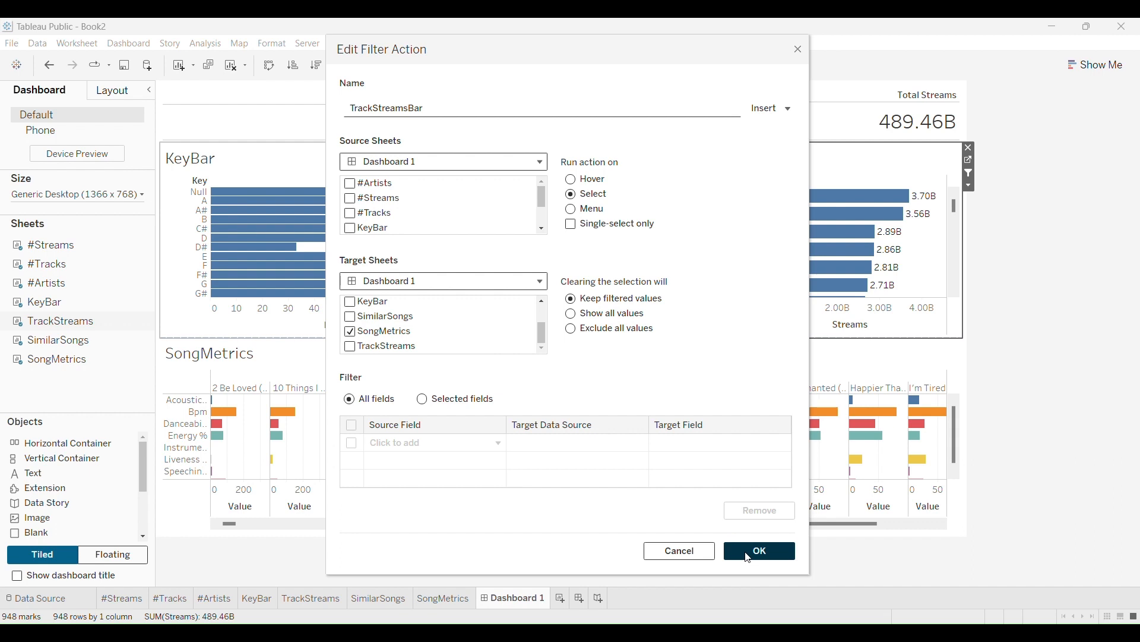
Rename the filter action as SongMetricsFilter and save the dashboard actions.
double_click(456, 113)
click(456, 113)
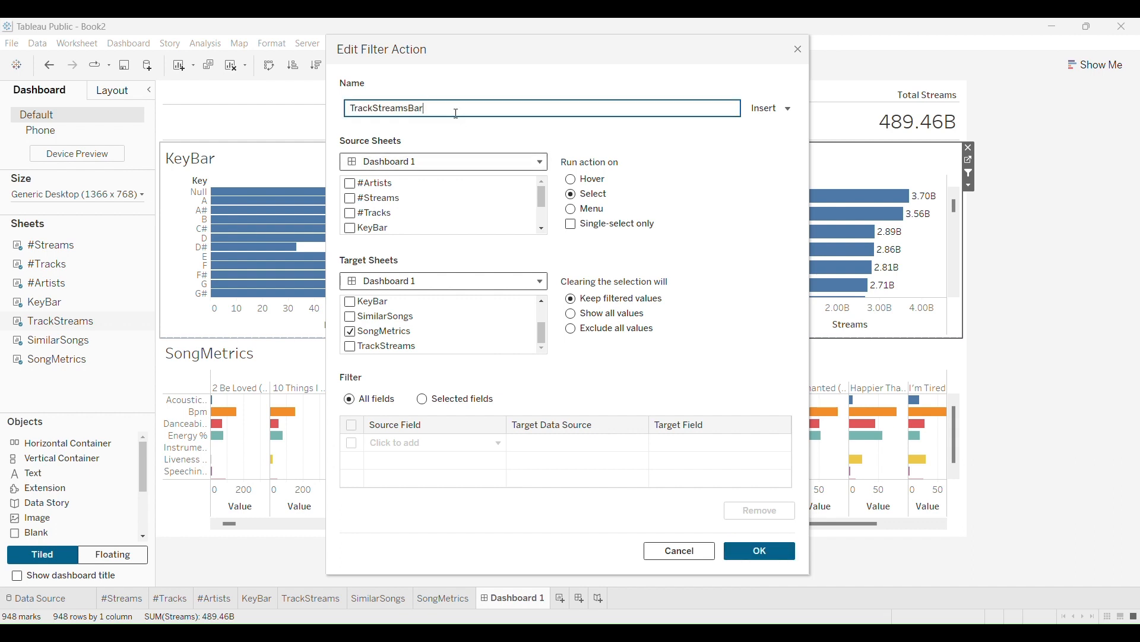
double_click(456, 113)
text(SongMetricsFilter)
click(787, 548)
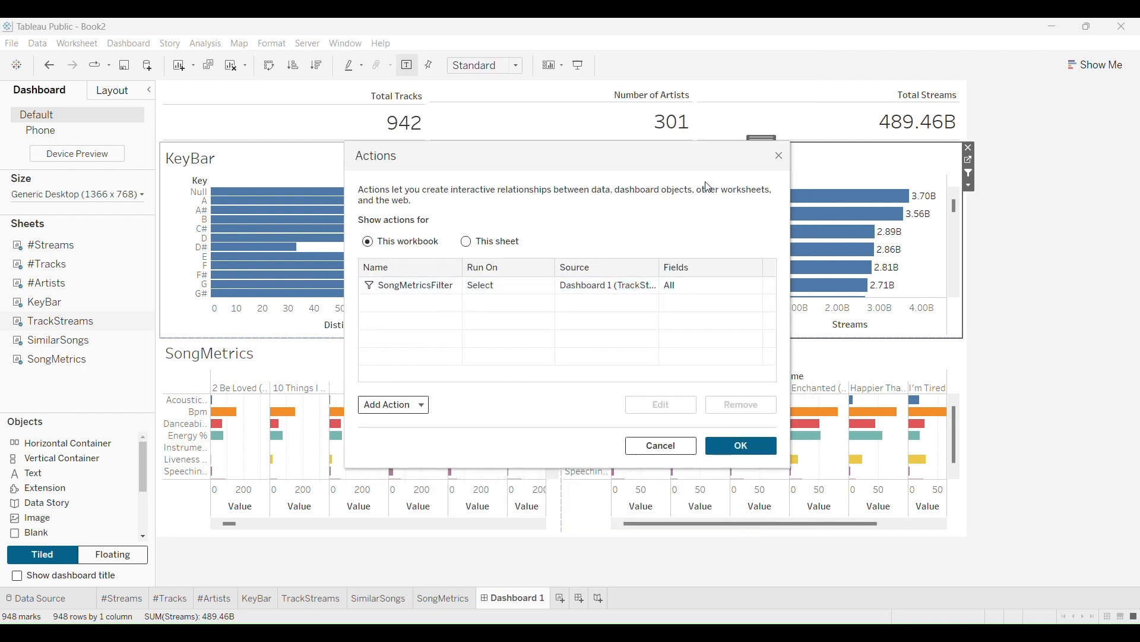
click(734, 451)
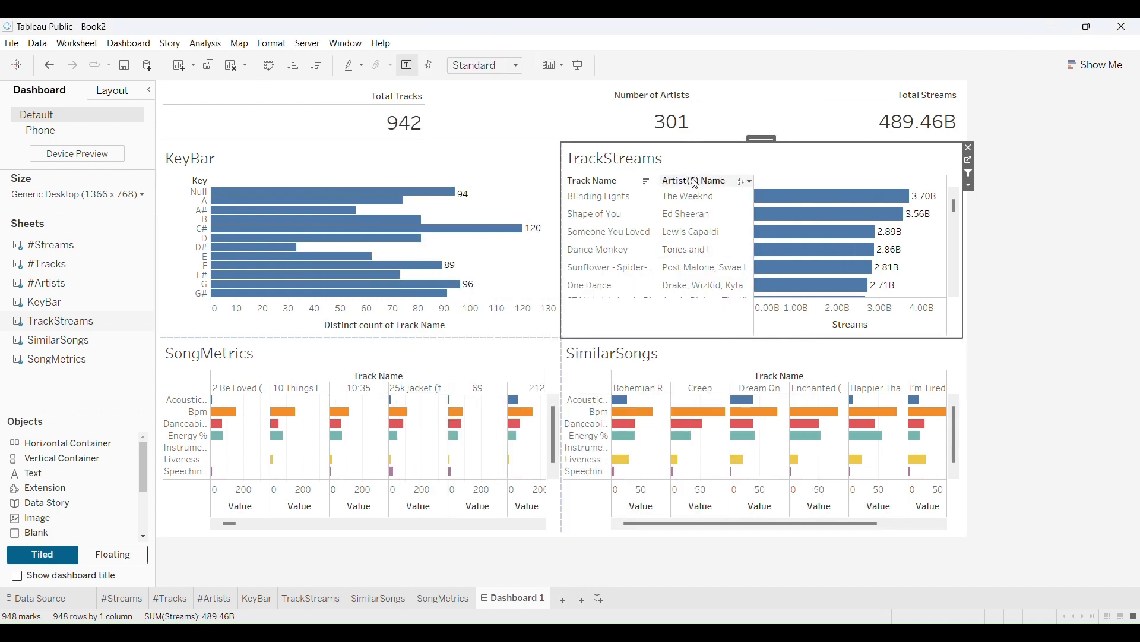
Filter SongMetrics to Shape of You through its Ed Sheeran entry in TrackStreams, and show mark labels on the SongMetrics bars.
click(687, 221)
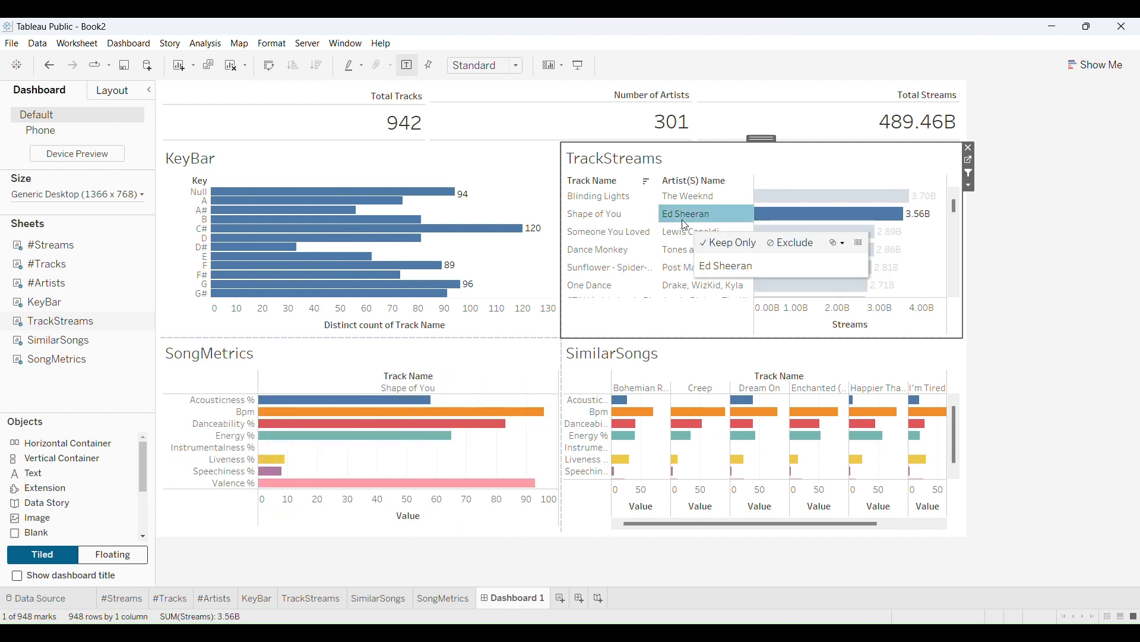
click(423, 360)
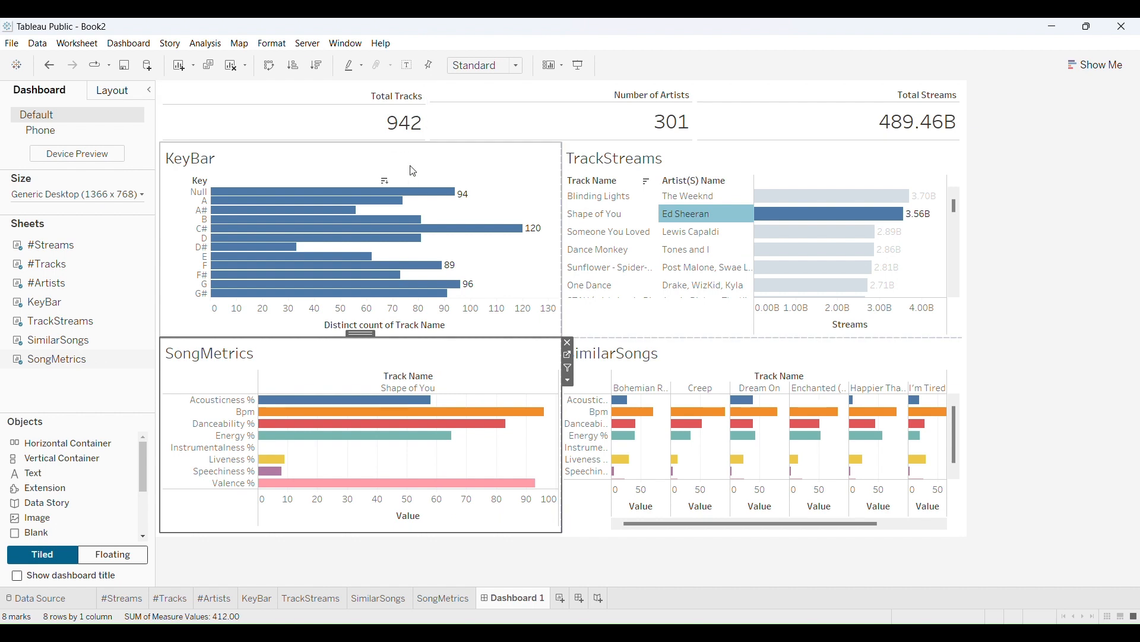
click(407, 69)
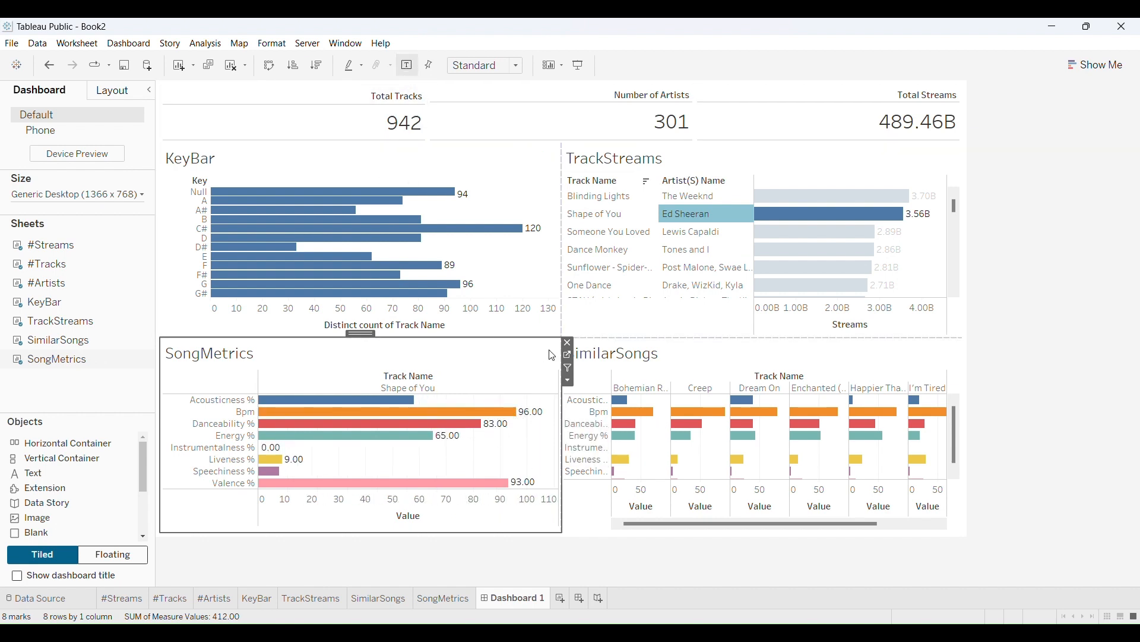
Format the Measure Values labels in the SongMetrics pane as Number (Standard).
right_click(493, 455)
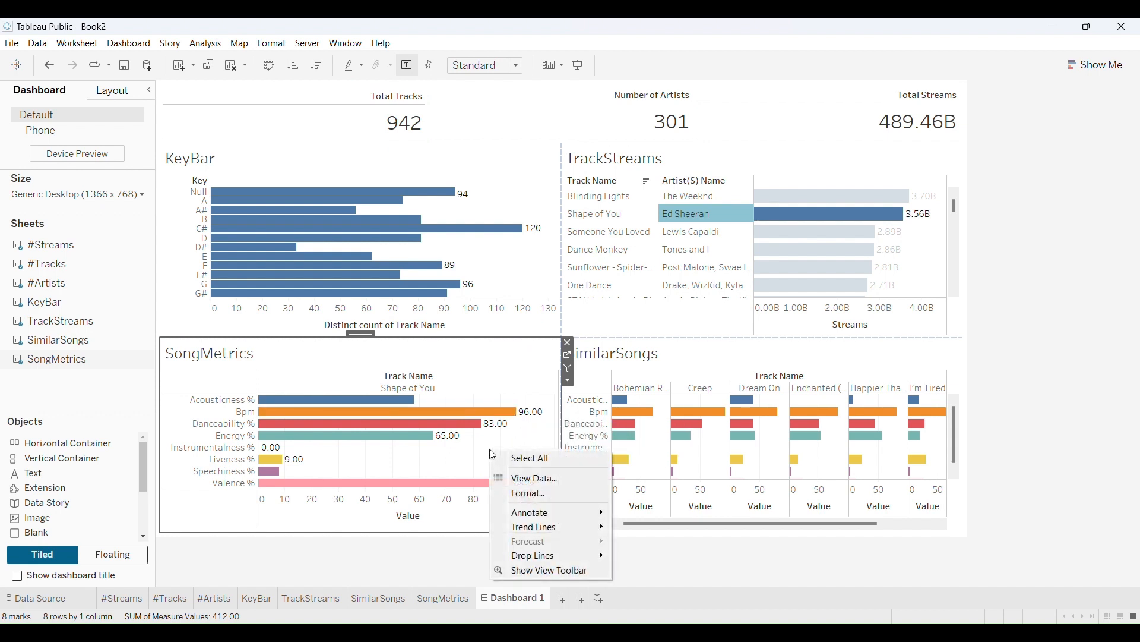
click(515, 498)
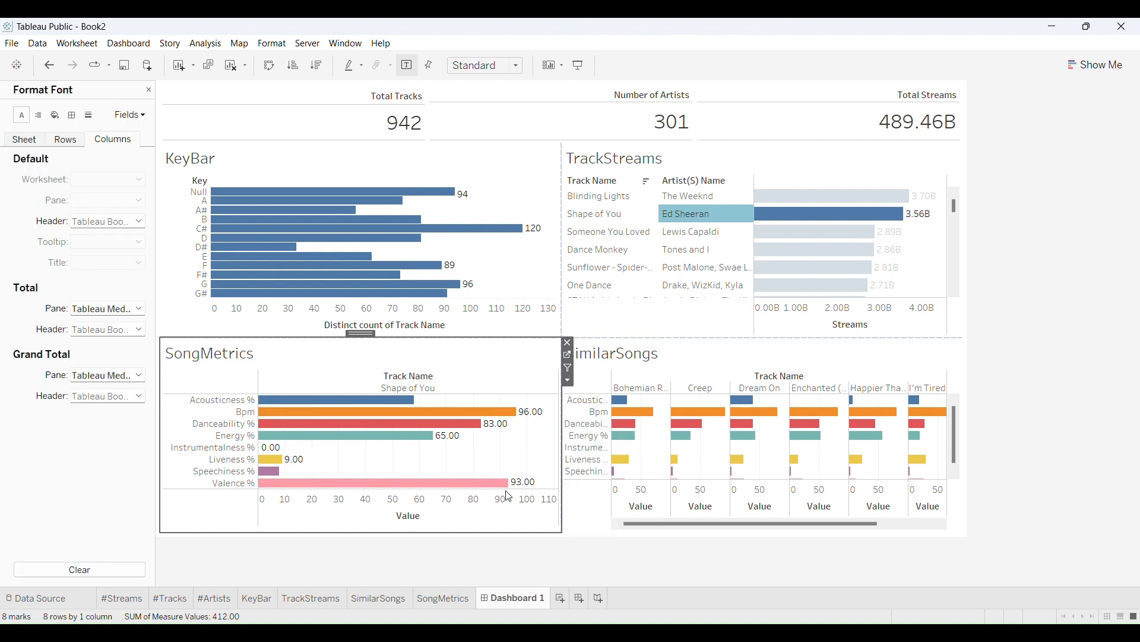
click(124, 115)
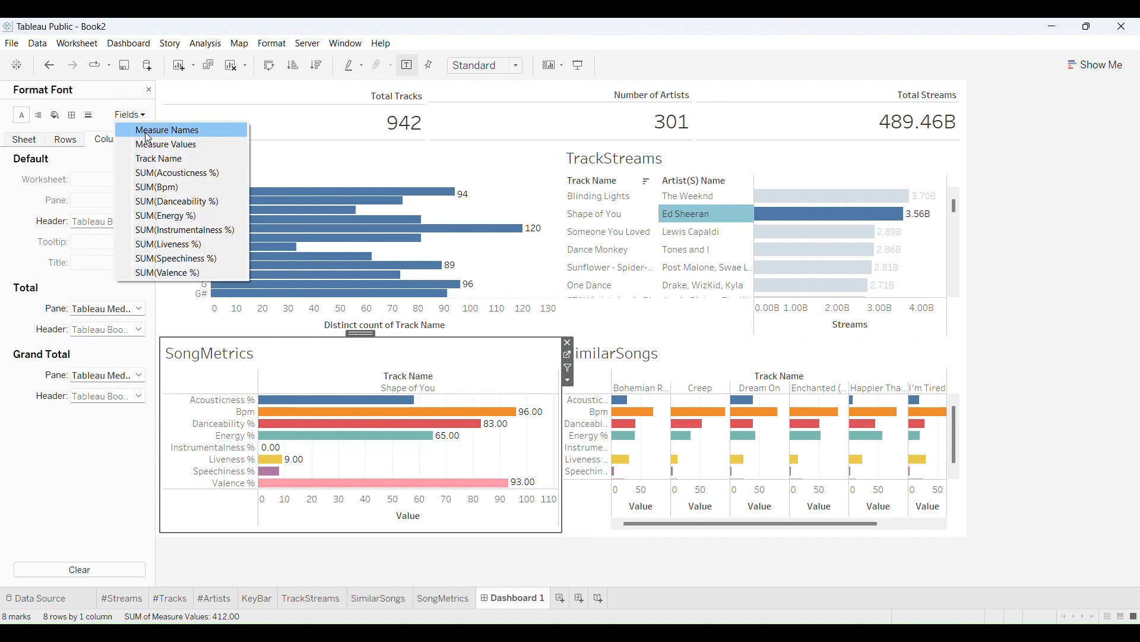
click(147, 145)
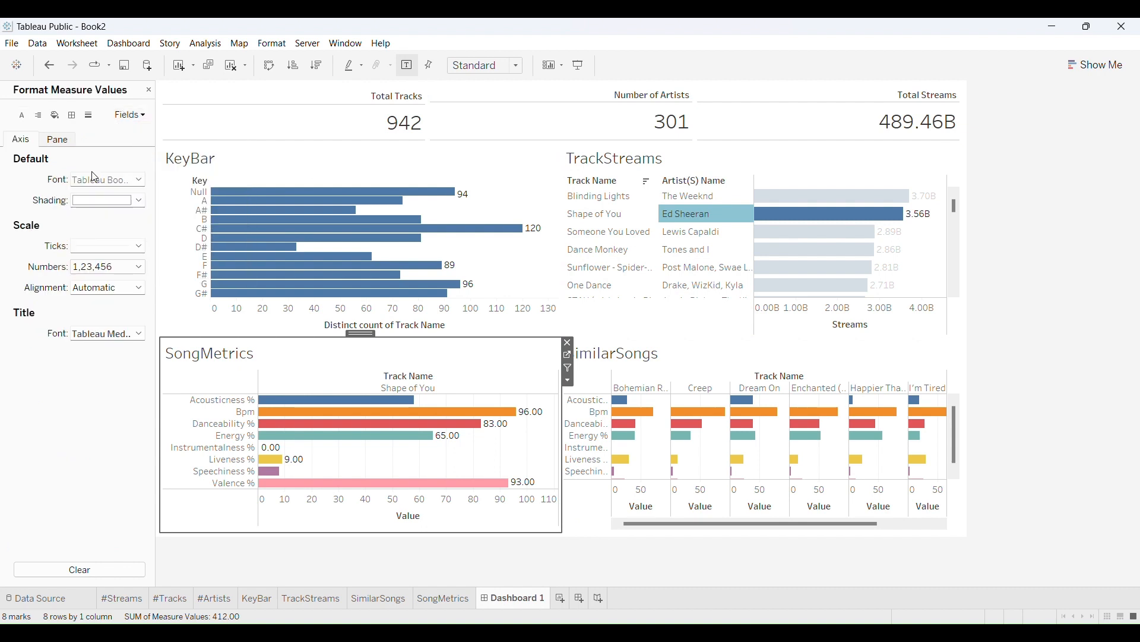
click(106, 267)
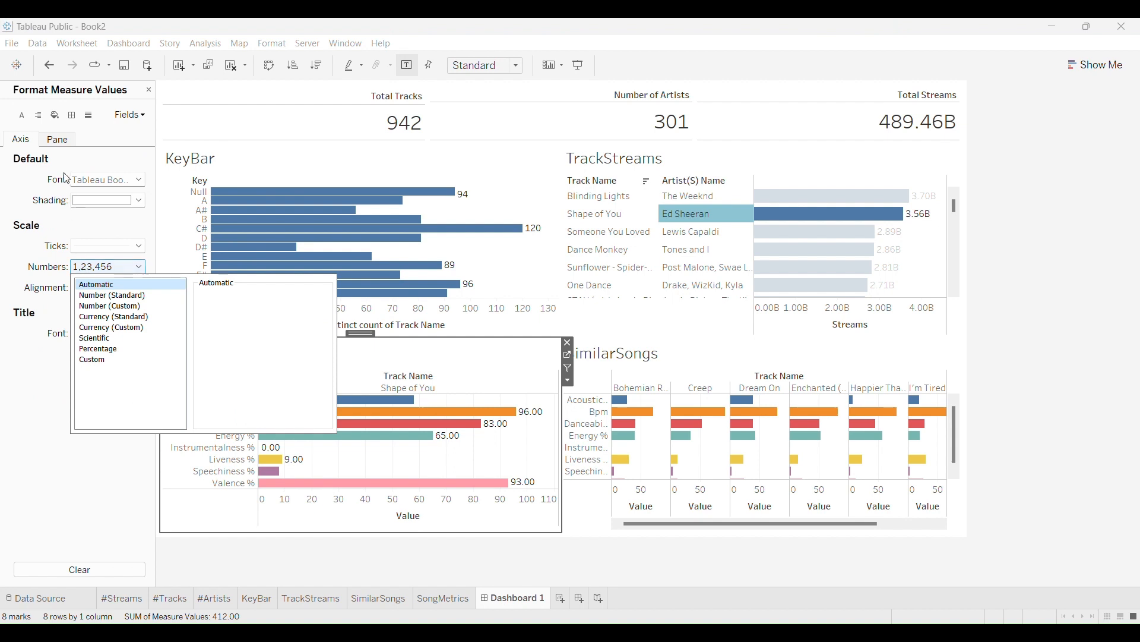
click(57, 140)
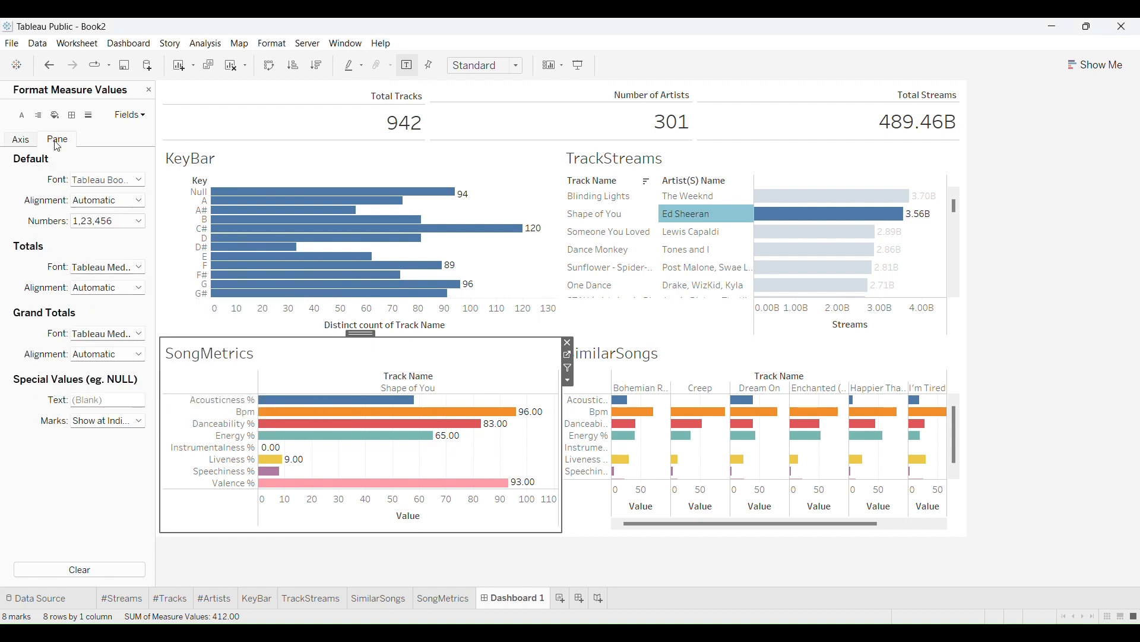
click(92, 224)
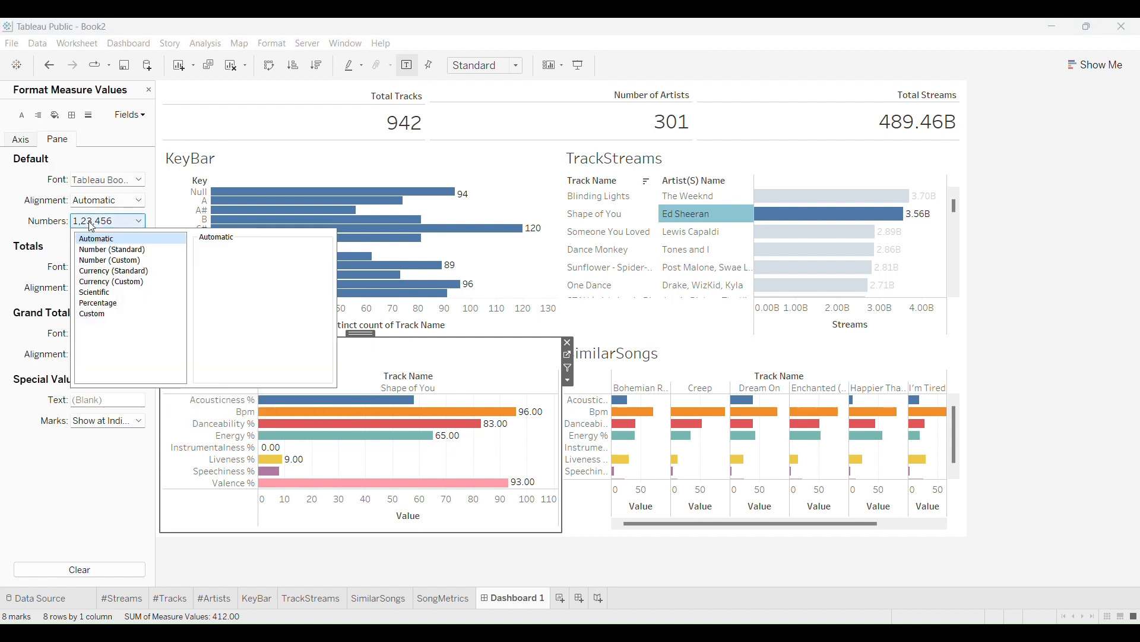
click(112, 252)
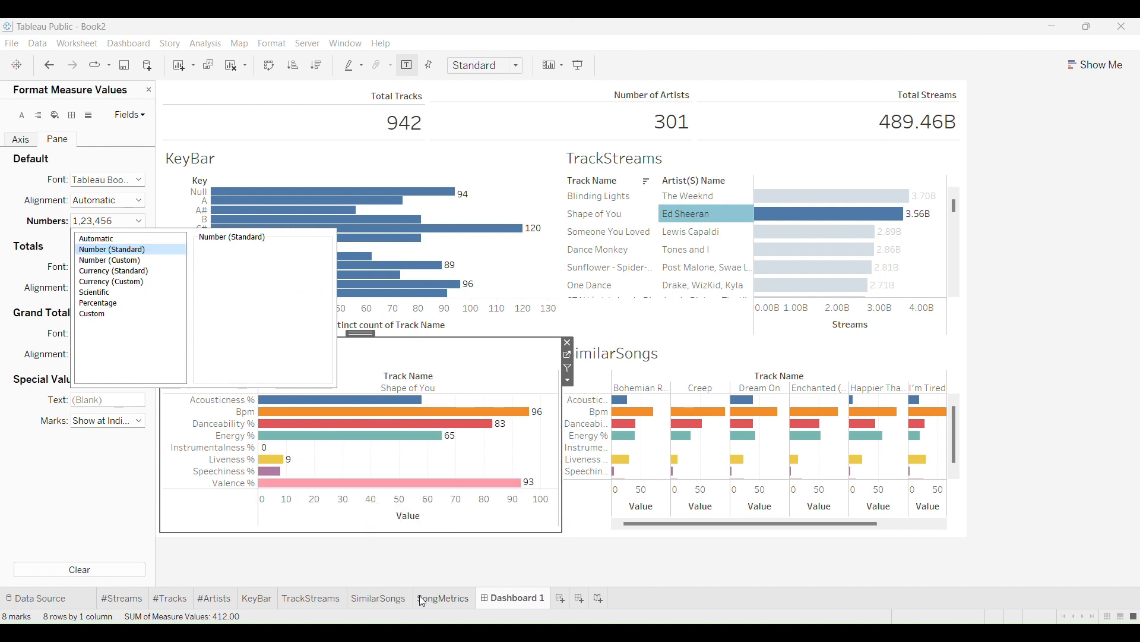
click(361, 562)
Hide the Value axis header in both the SongMetrics and SimilarSongs charts.
right_click(344, 517)
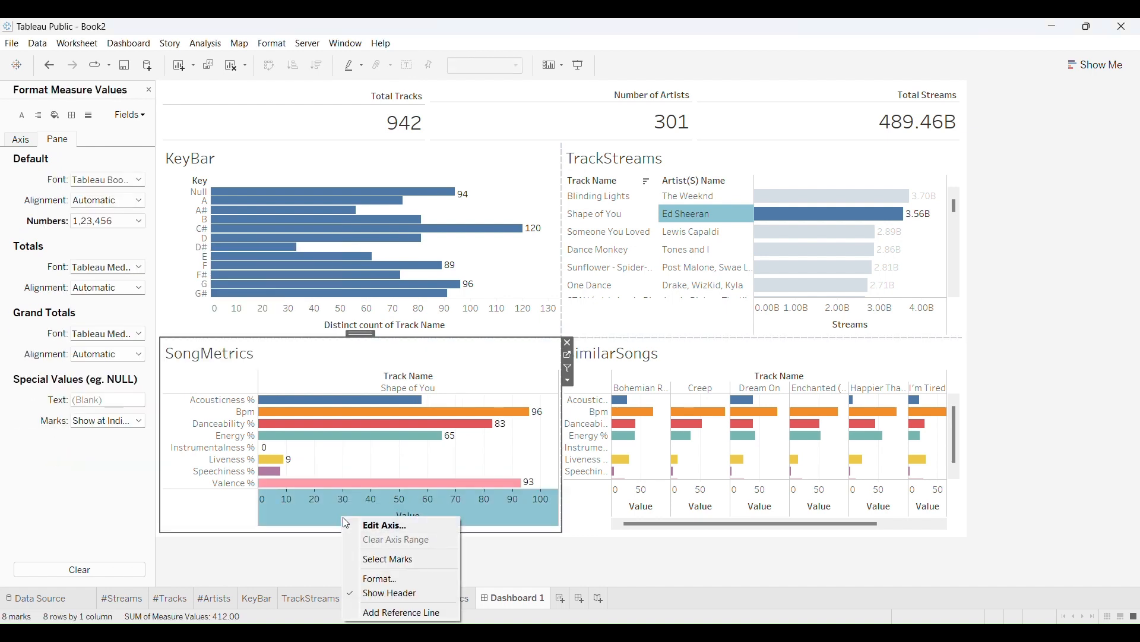
click(382, 592)
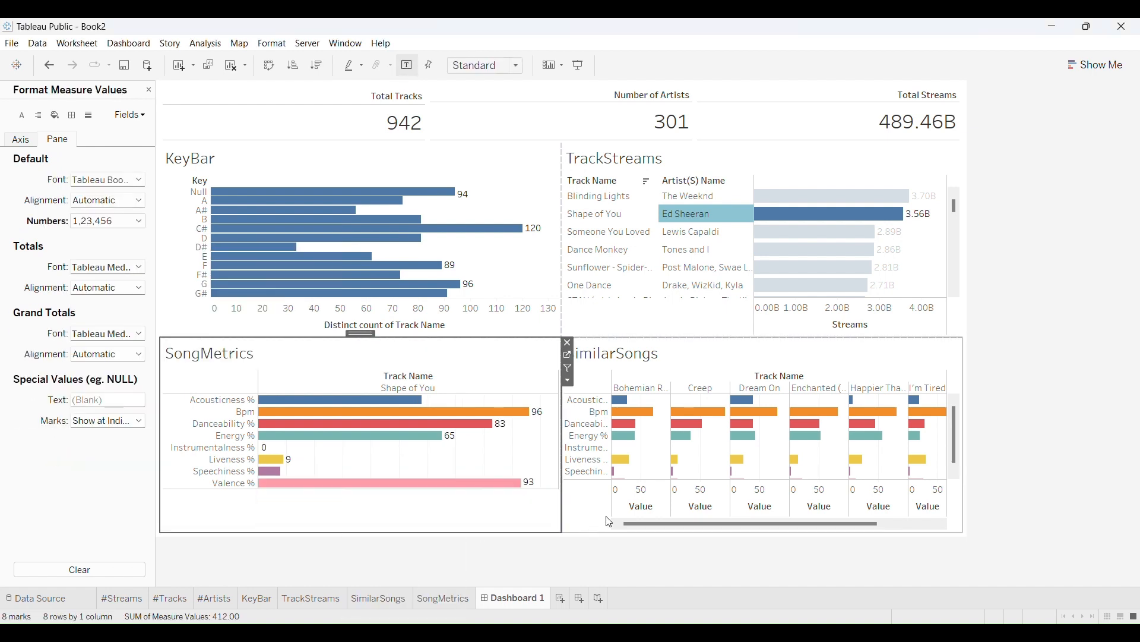
click(632, 504)
right_click(632, 503)
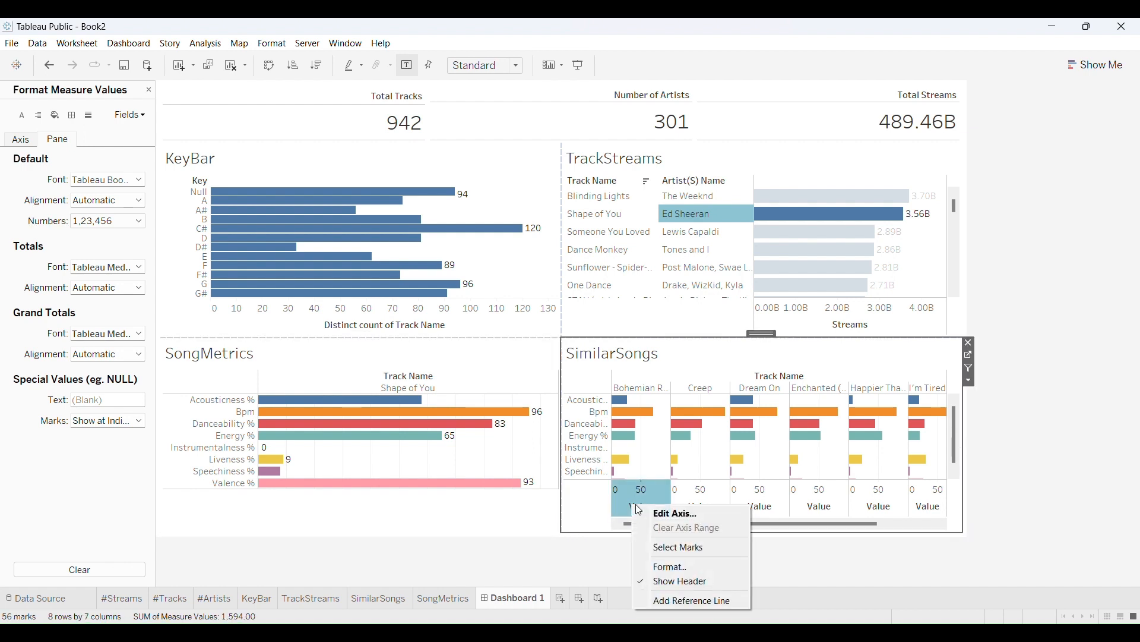
click(676, 582)
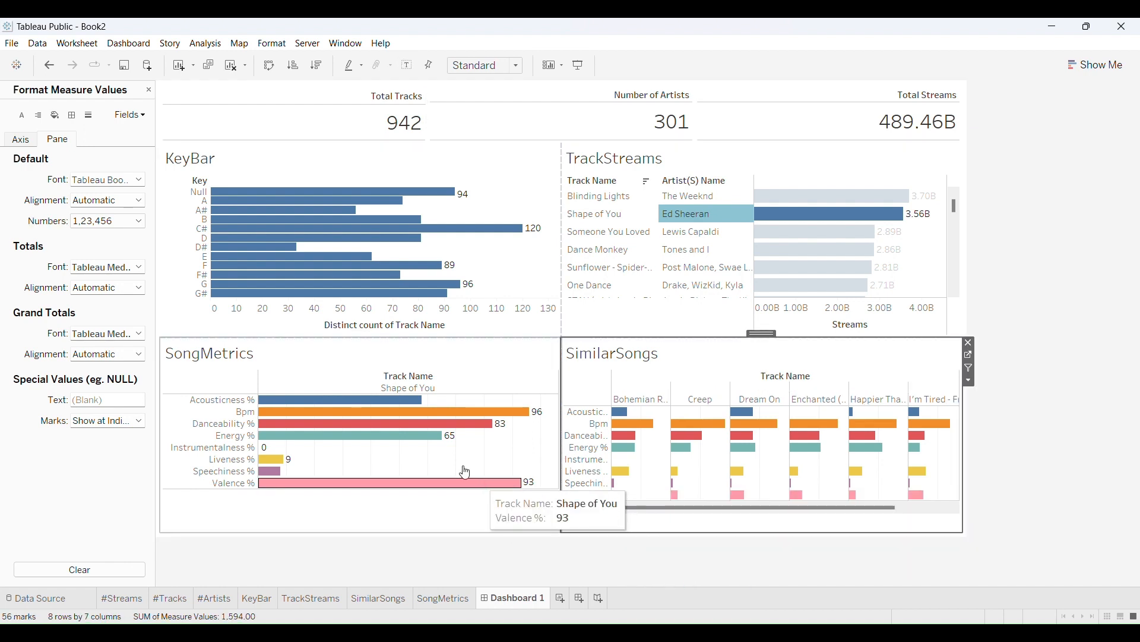
Fit the SongMetrics chart to Entire View on the dashboard.
click(391, 364)
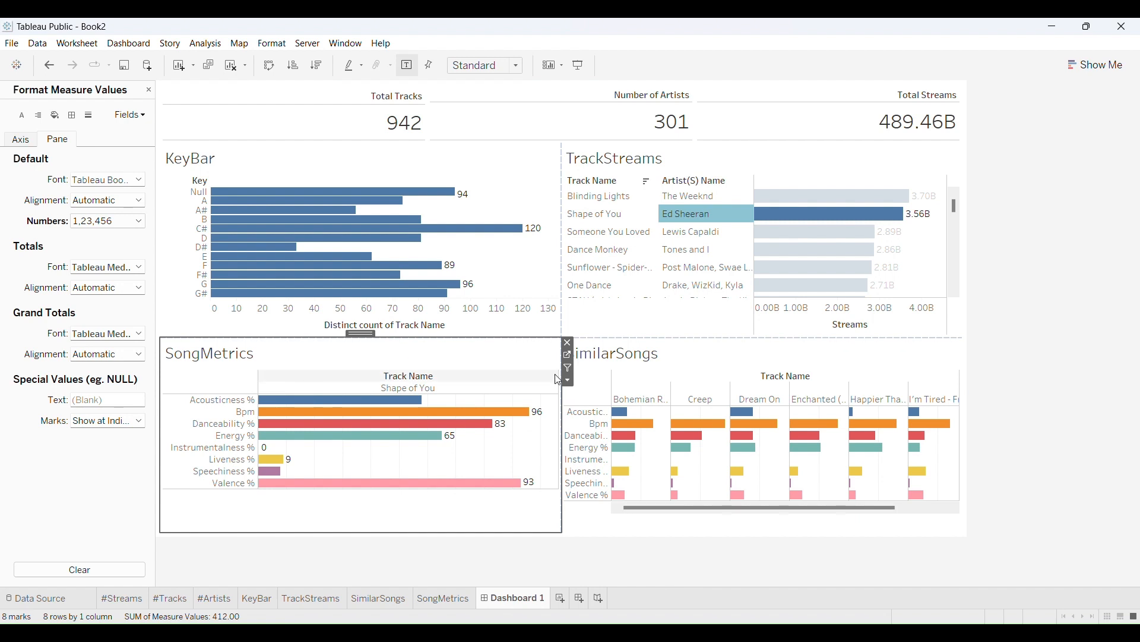
click(567, 382)
mouse_move(622, 386)
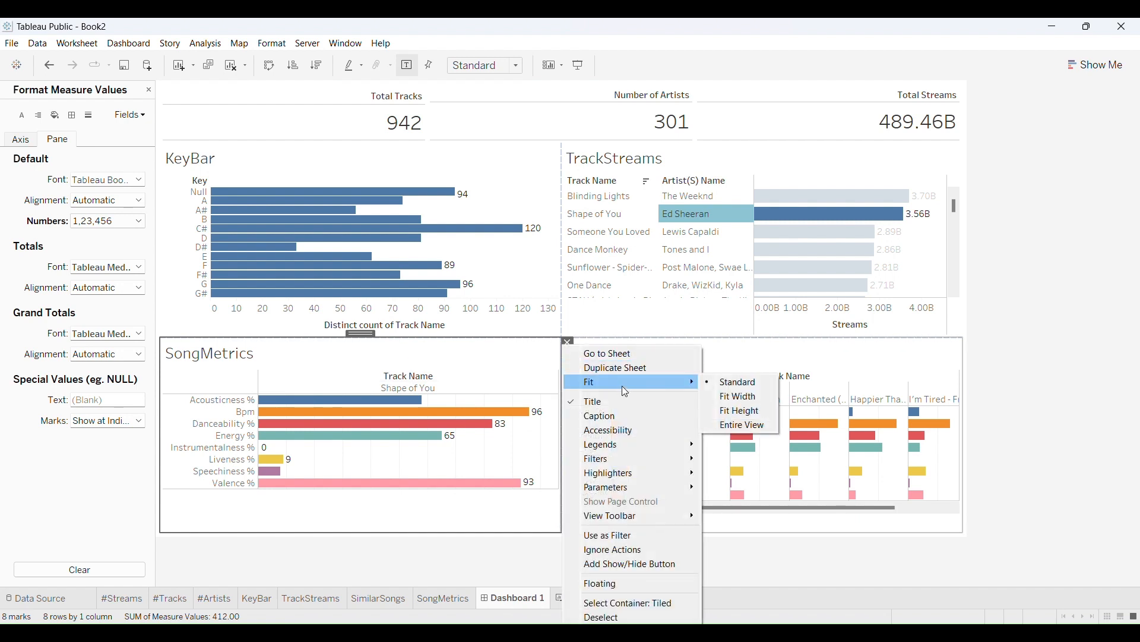
click(743, 425)
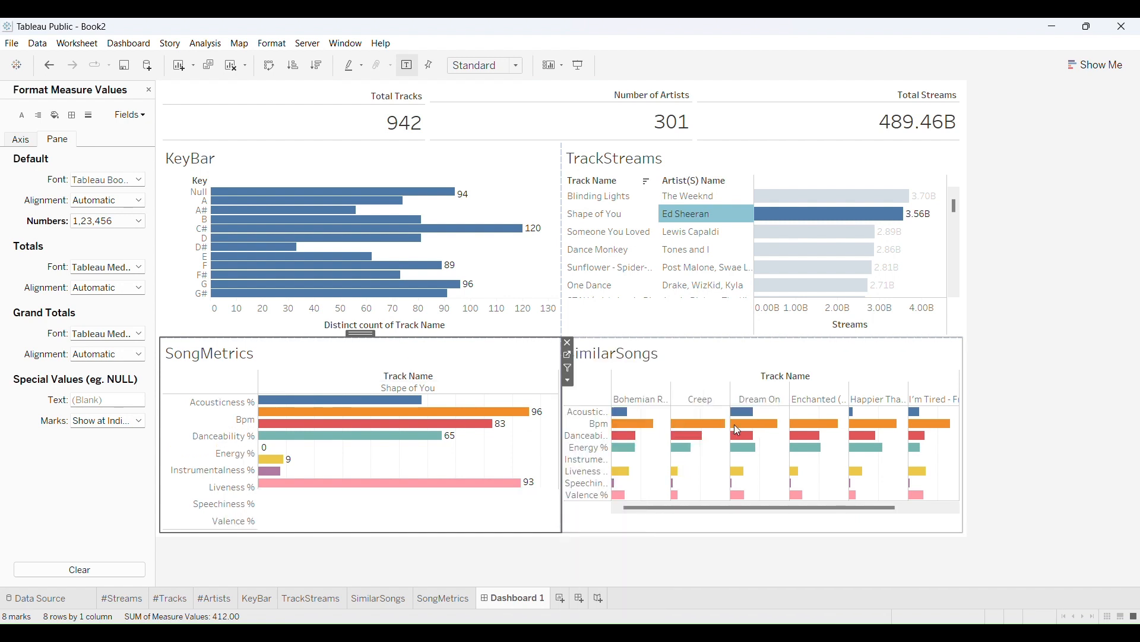
click(485, 547)
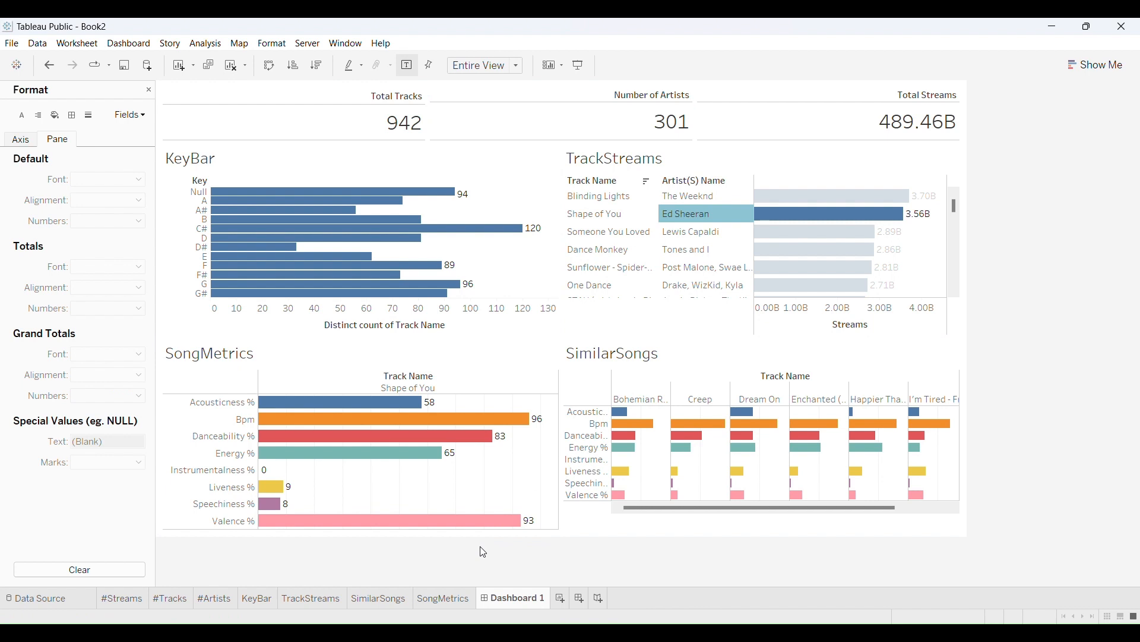
Show the Acoustic and BPM parameter controls of SimilarSongs on the dashboard.
click(718, 359)
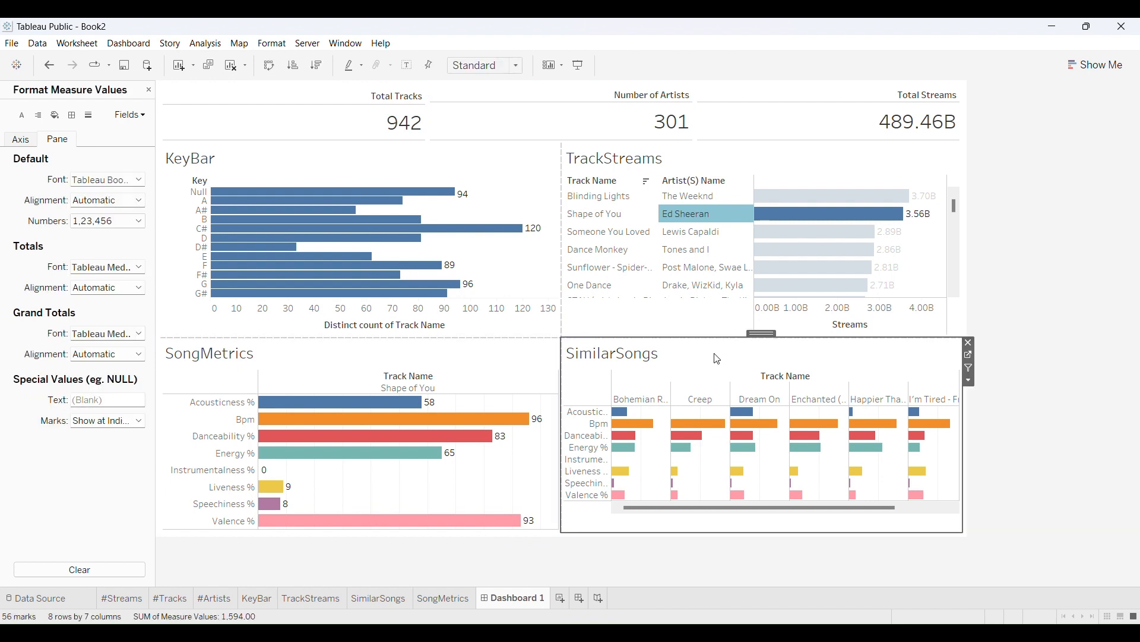
click(974, 382)
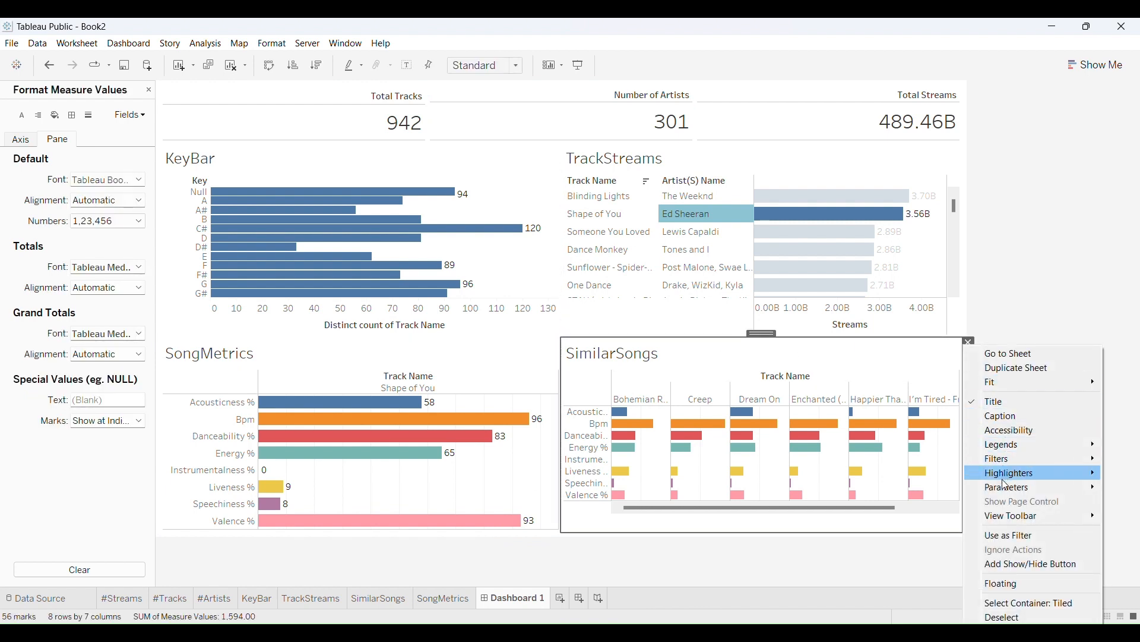
mouse_move(989, 493)
click(944, 489)
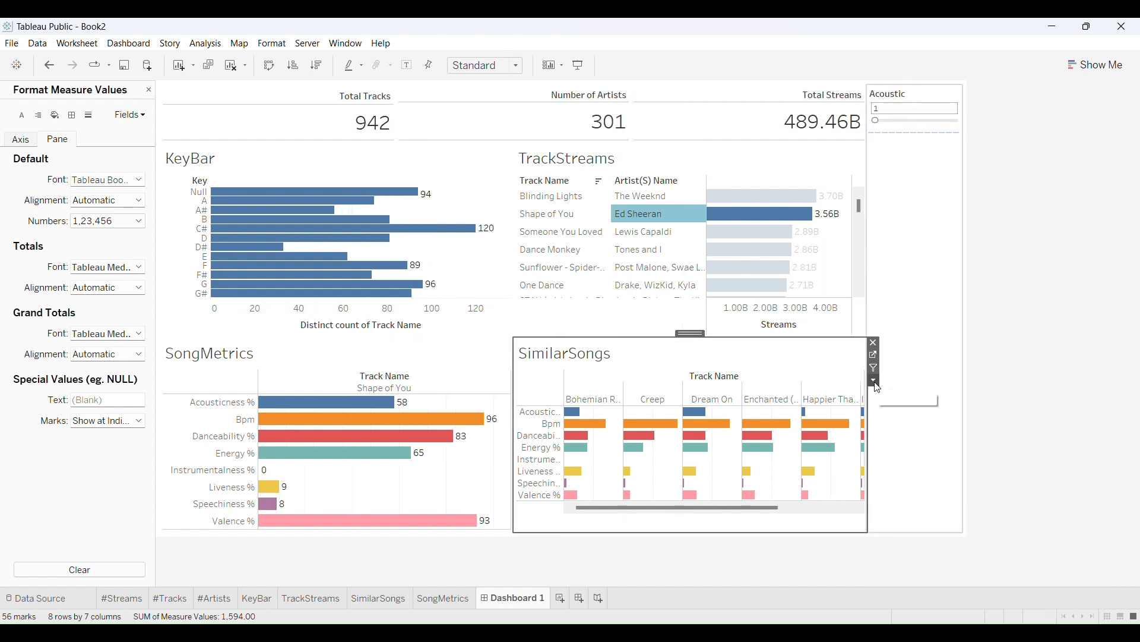
click(878, 380)
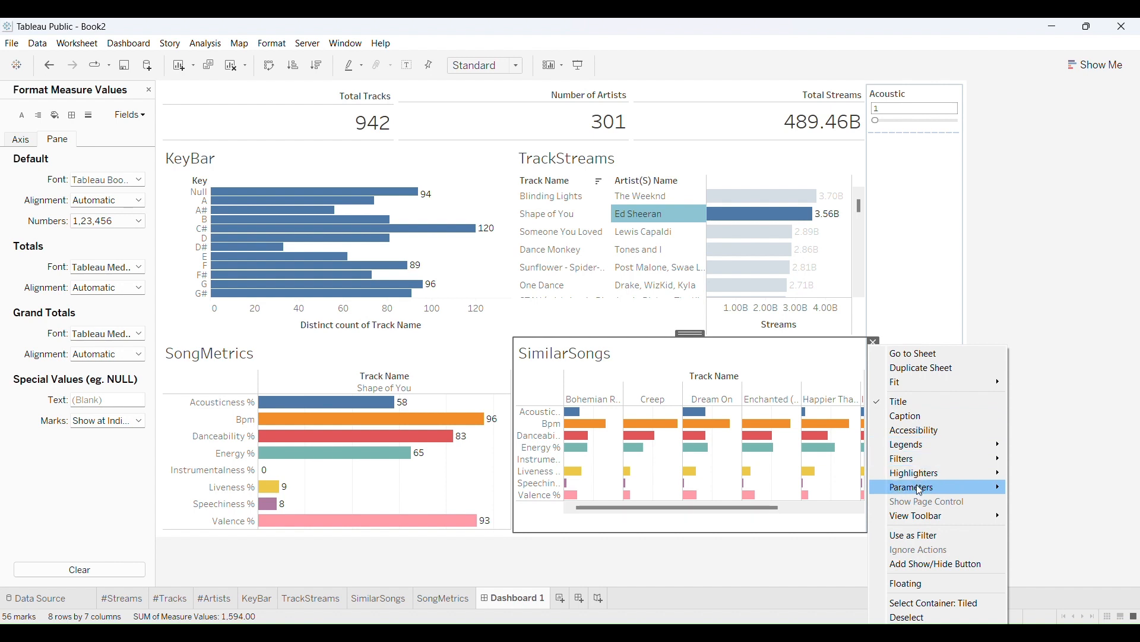
mouse_move(935, 488)
click(1040, 503)
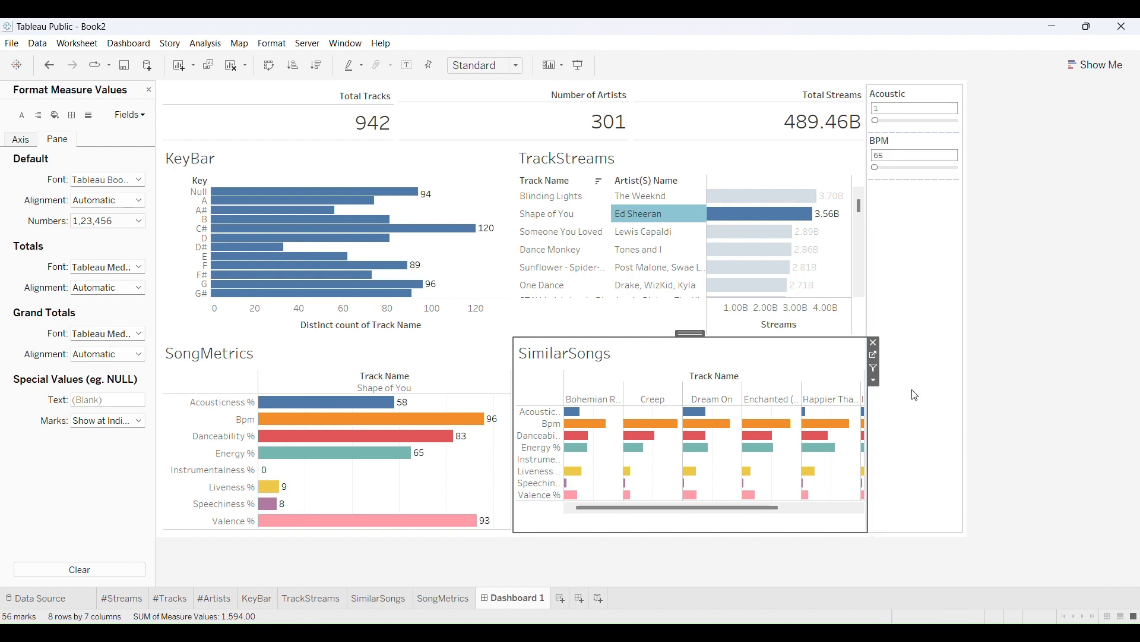
Add the Danceability and Energy parameter controls from SimilarSongs to the dashboard.
click(874, 381)
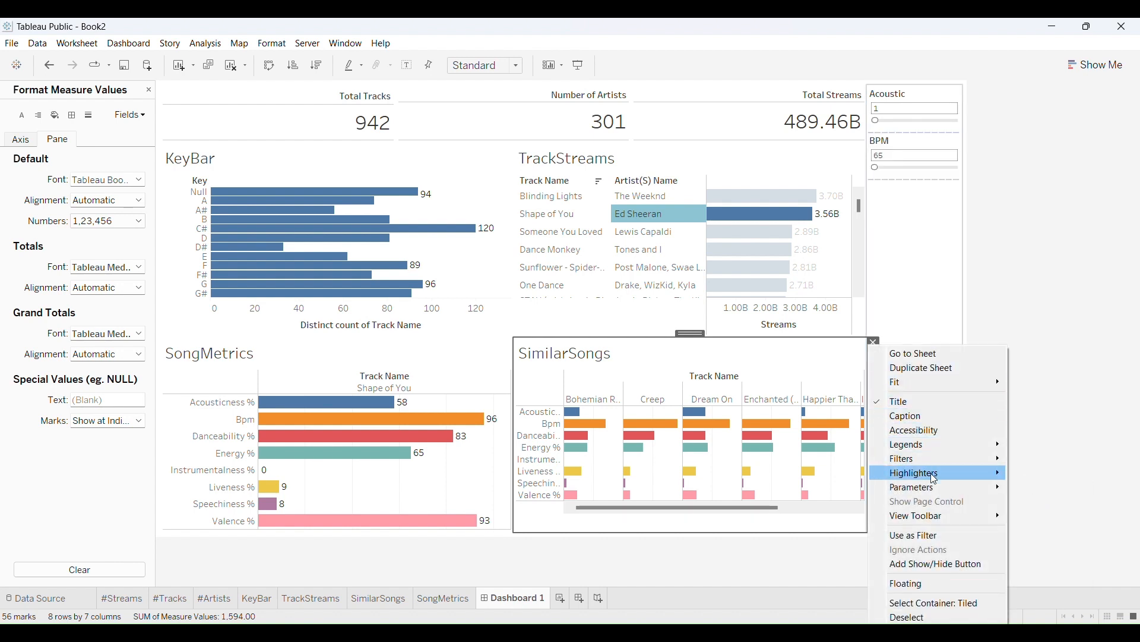
mouse_move(935, 488)
click(1043, 515)
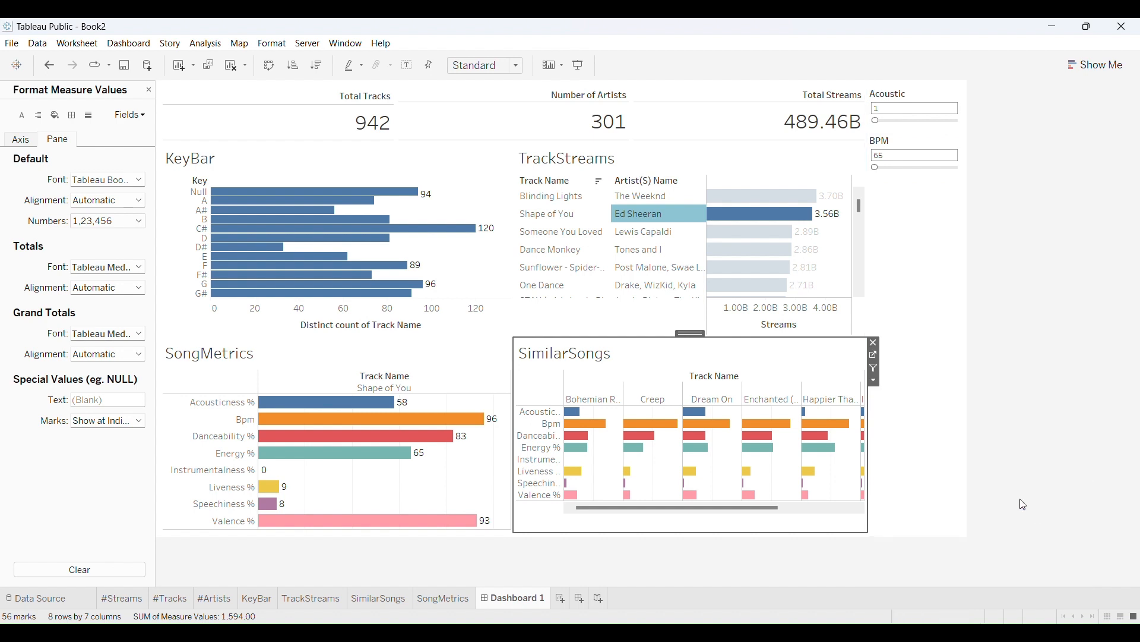
click(875, 384)
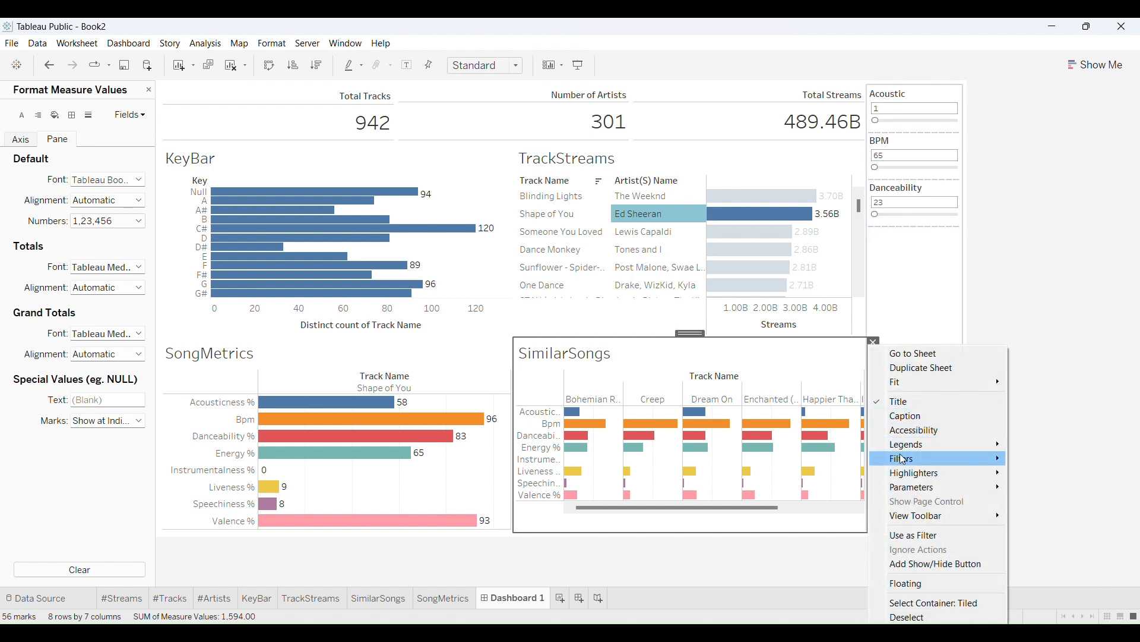
mouse_move(920, 490)
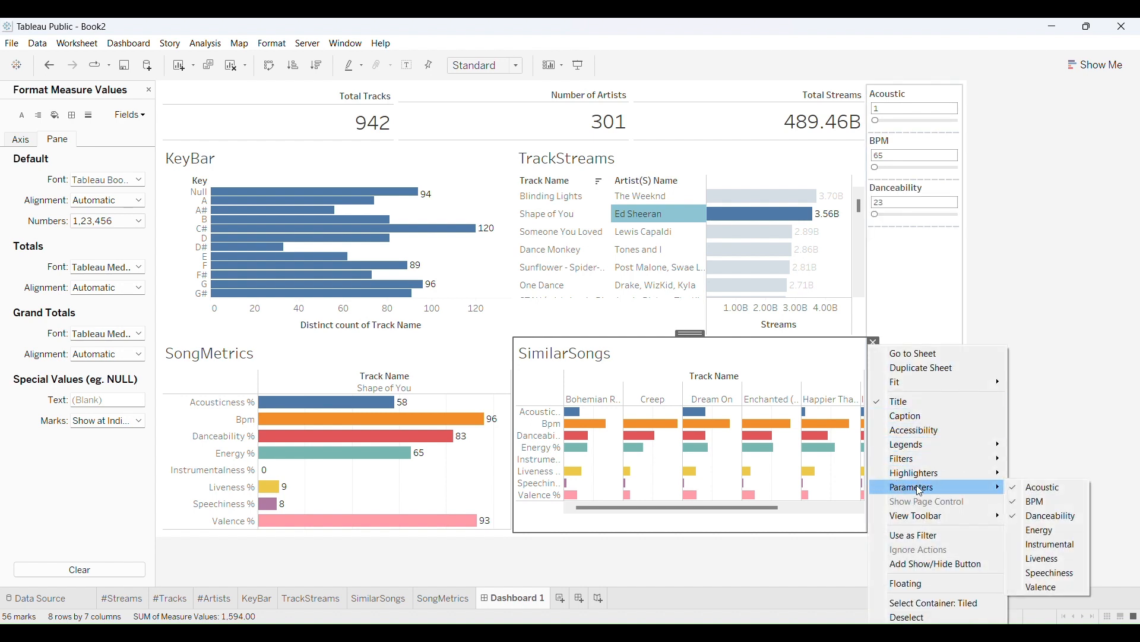
click(1049, 530)
Add the Instrumental, Liveness and Speechiness parameter controls from SimilarSongs to the dashboard.
click(877, 383)
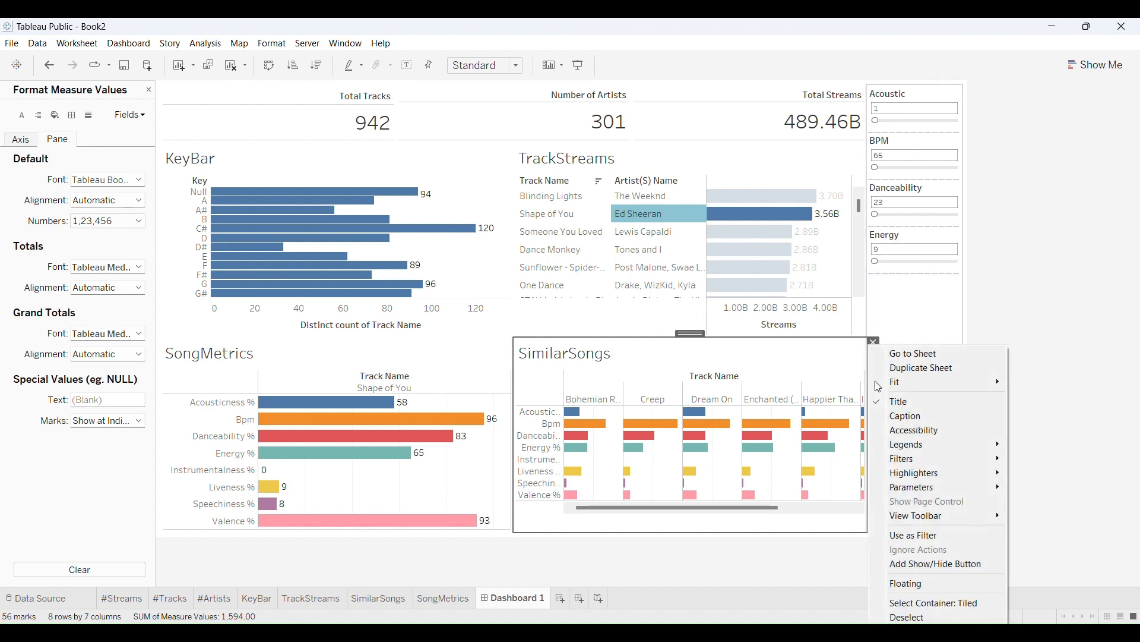
mouse_move(922, 489)
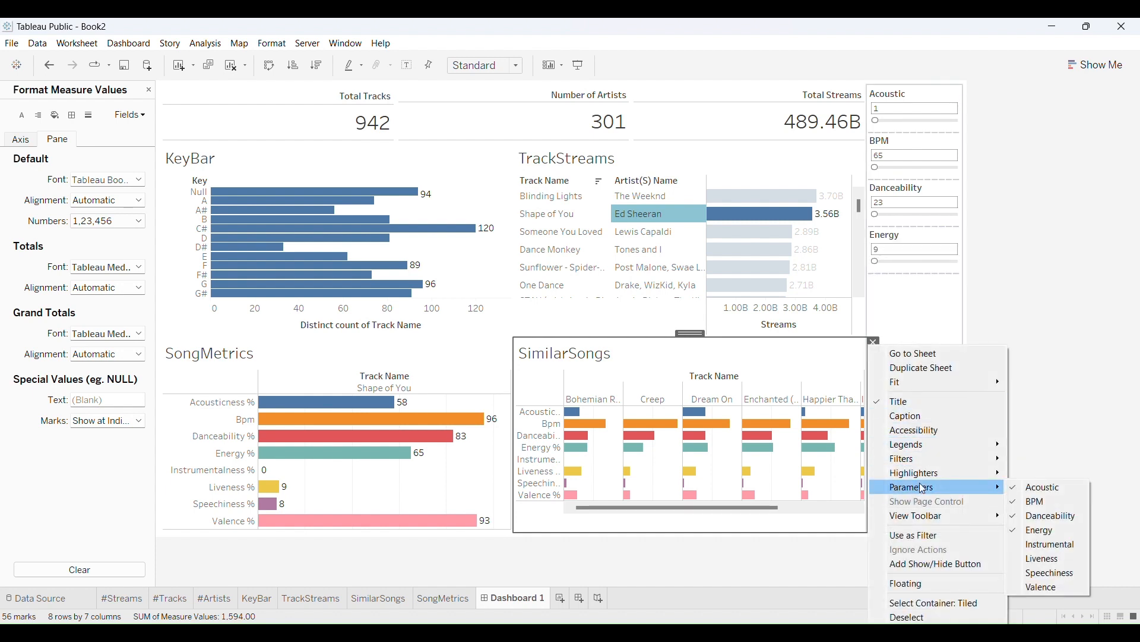
click(1051, 545)
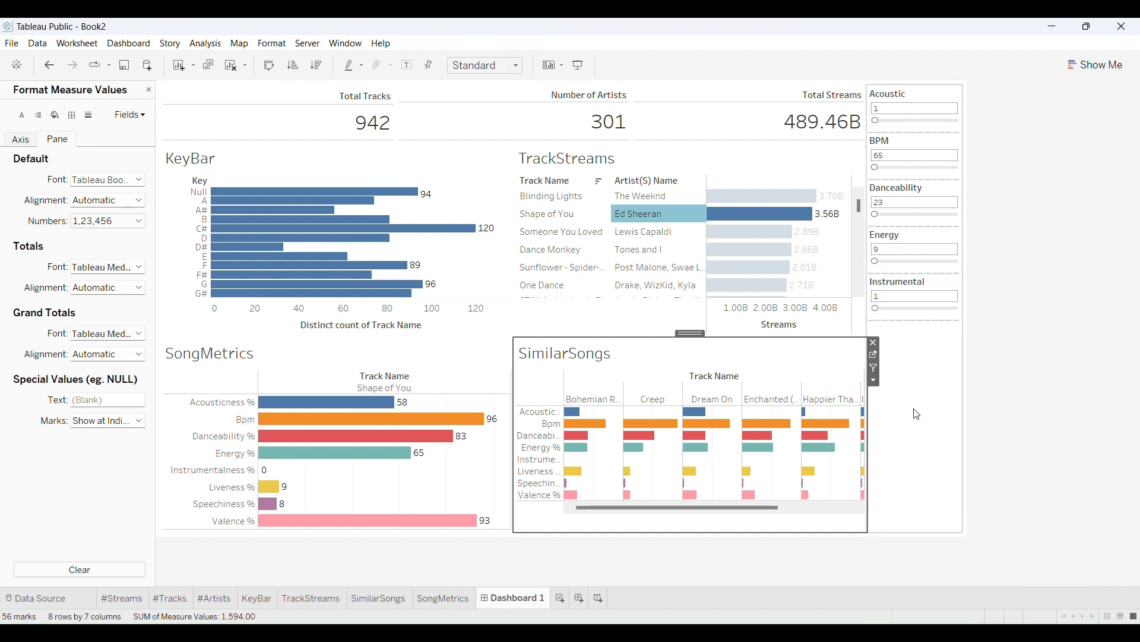
click(875, 381)
mouse_move(940, 489)
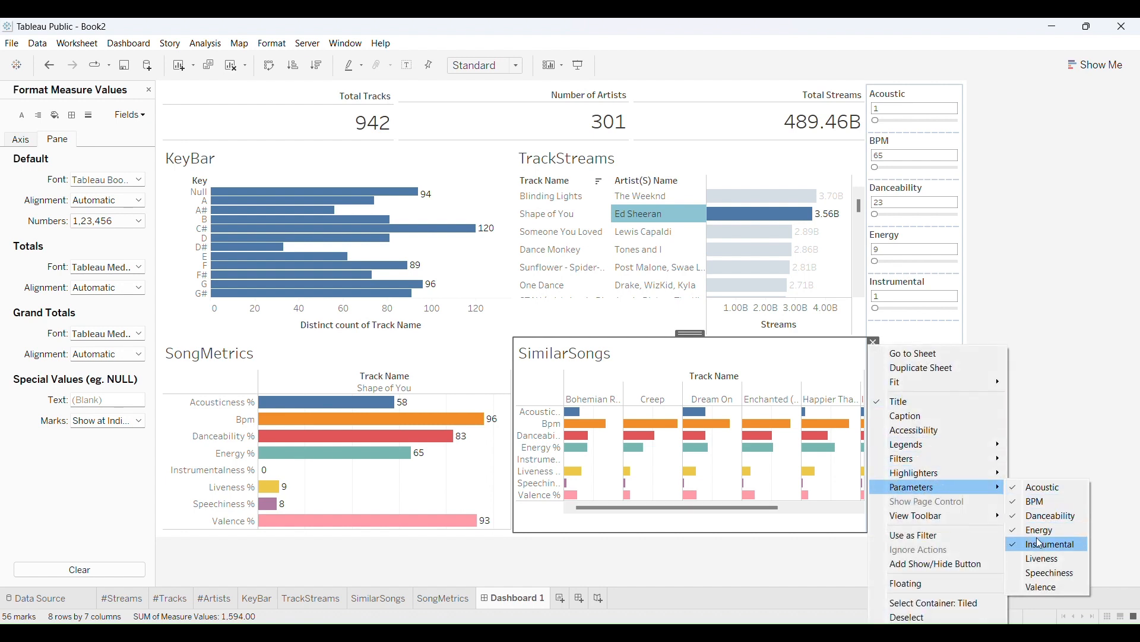
click(1049, 559)
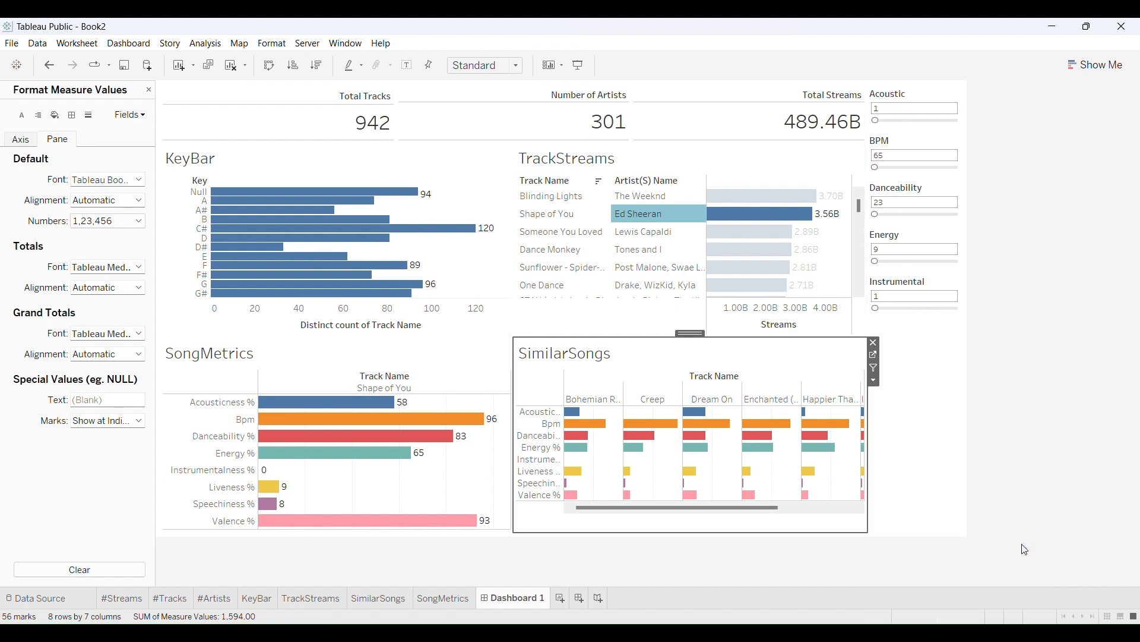
click(878, 381)
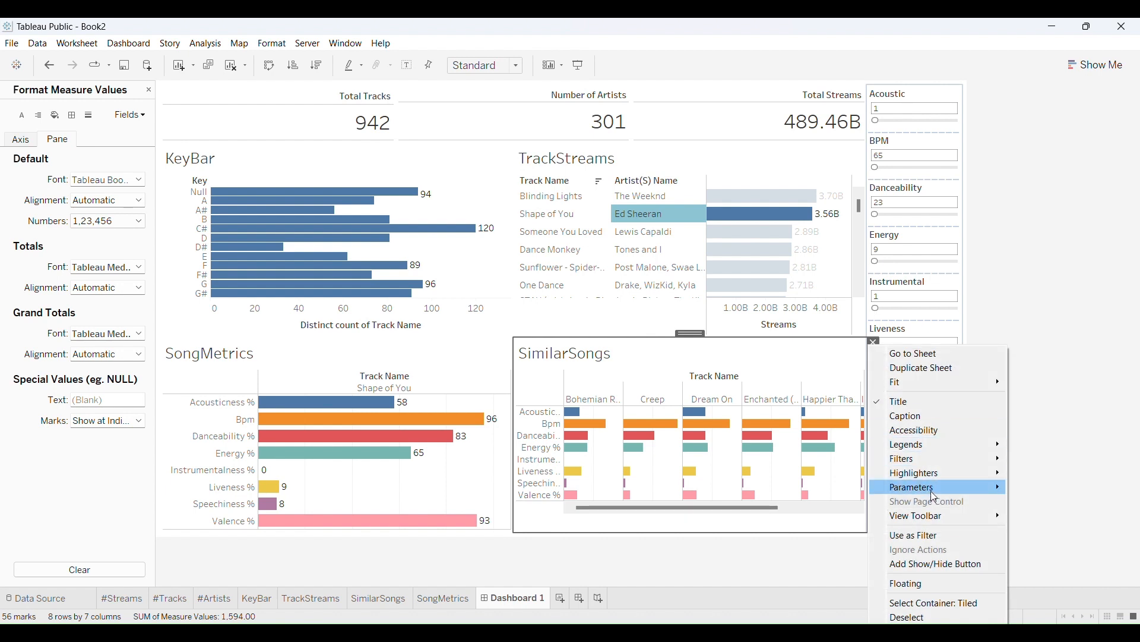
mouse_move(941, 488)
click(1054, 576)
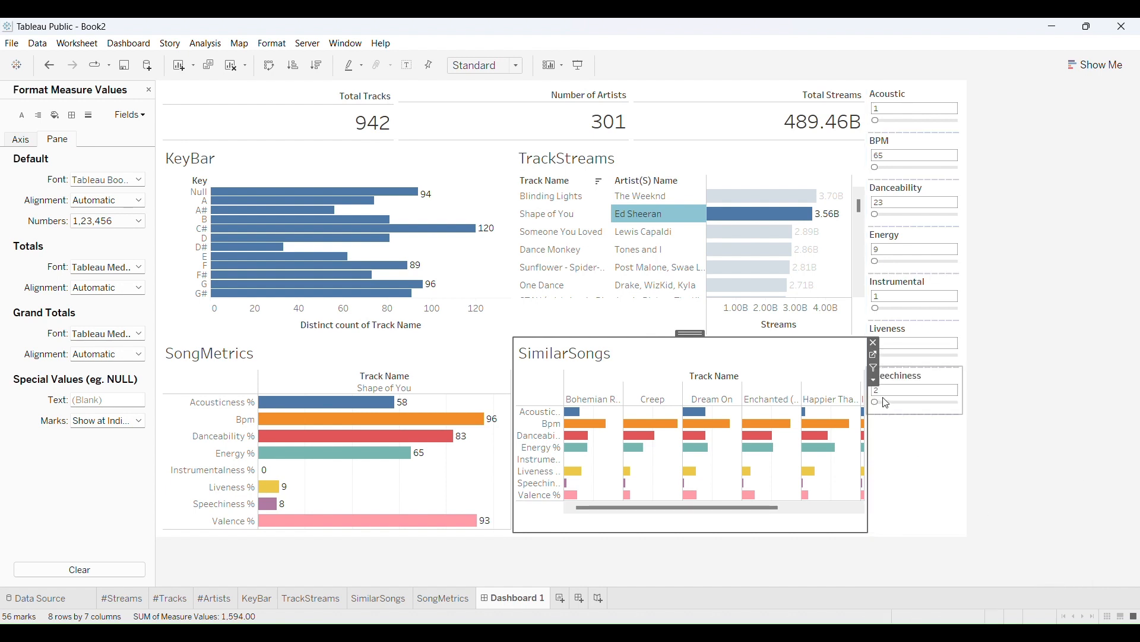
Add the Valence parameter control from SimilarSongs to the dashboard.
click(874, 380)
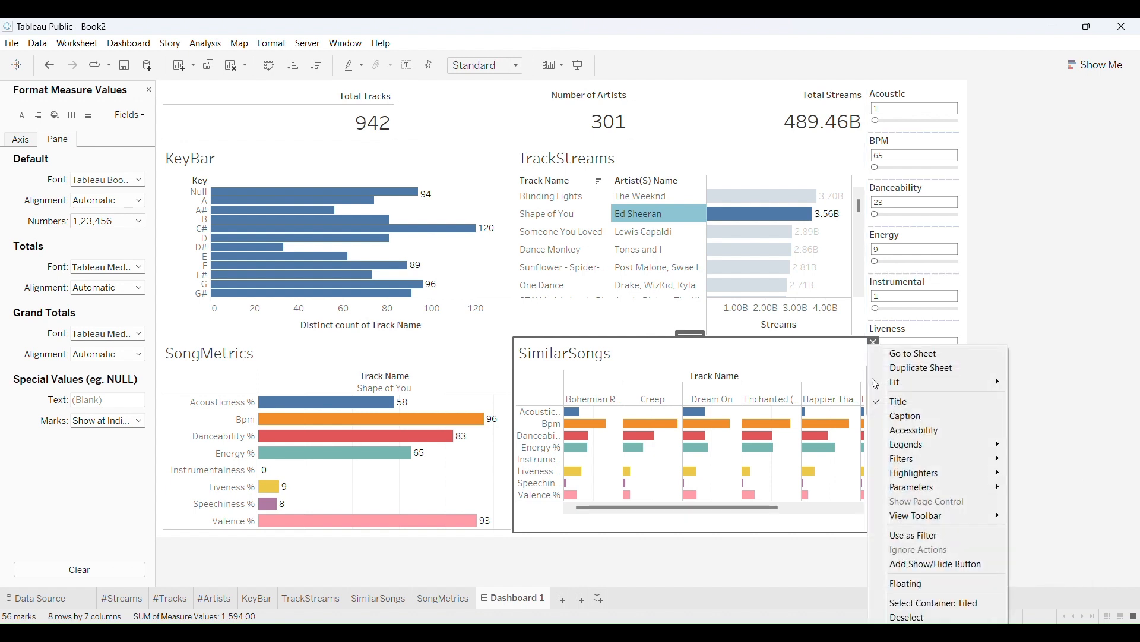
mouse_move(908, 480)
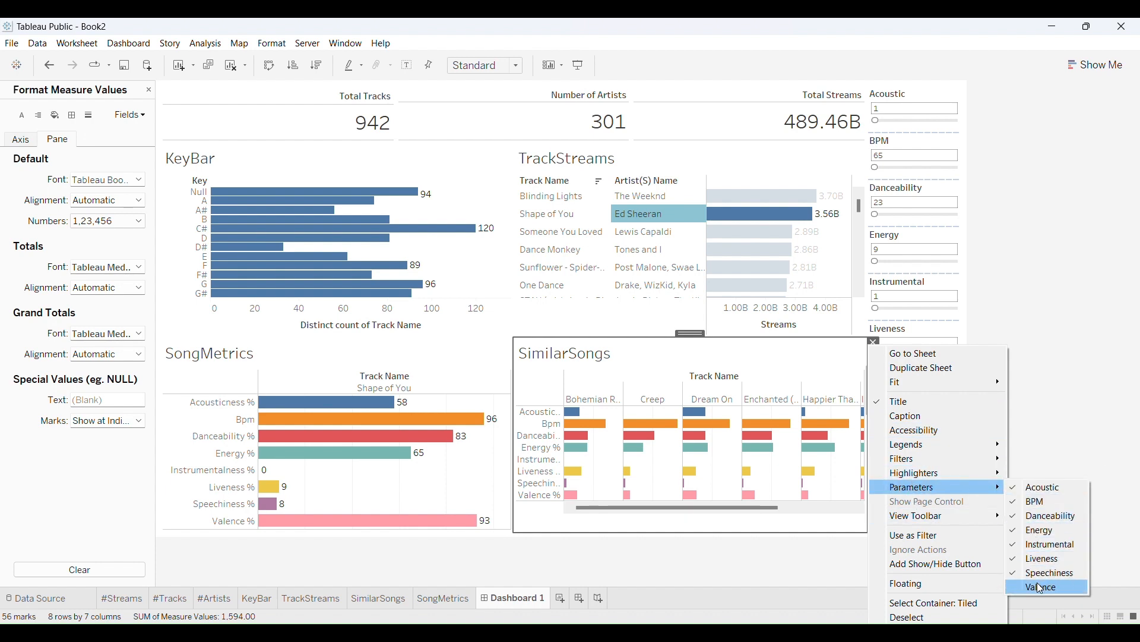
click(1040, 587)
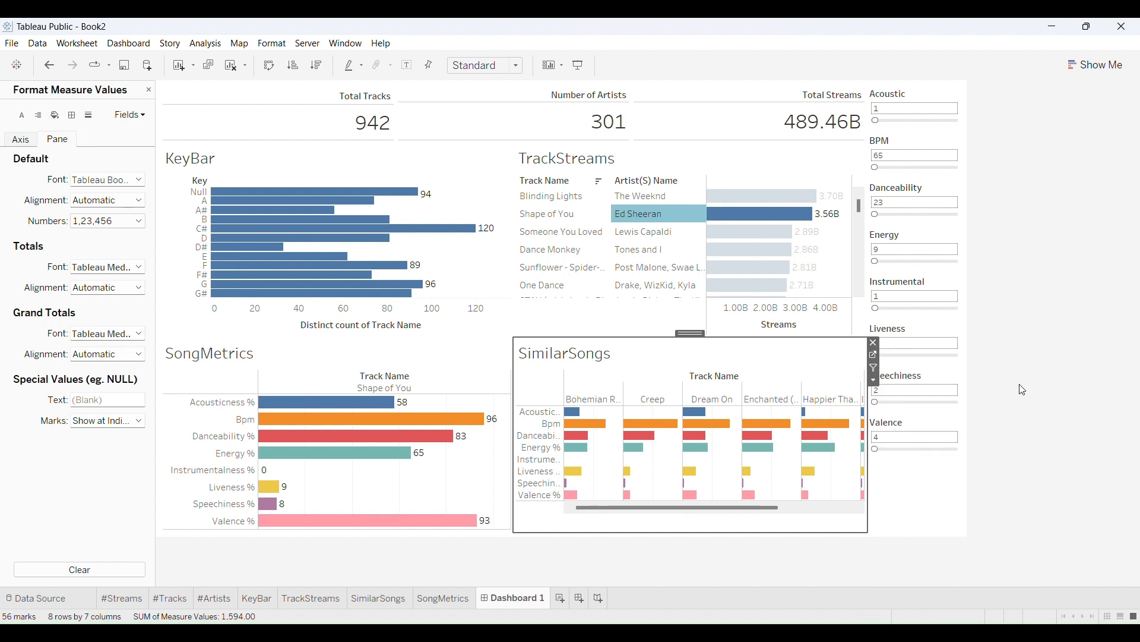
Switch the Acoustic and BPM parameter controls from Slider to Type In.
click(904, 94)
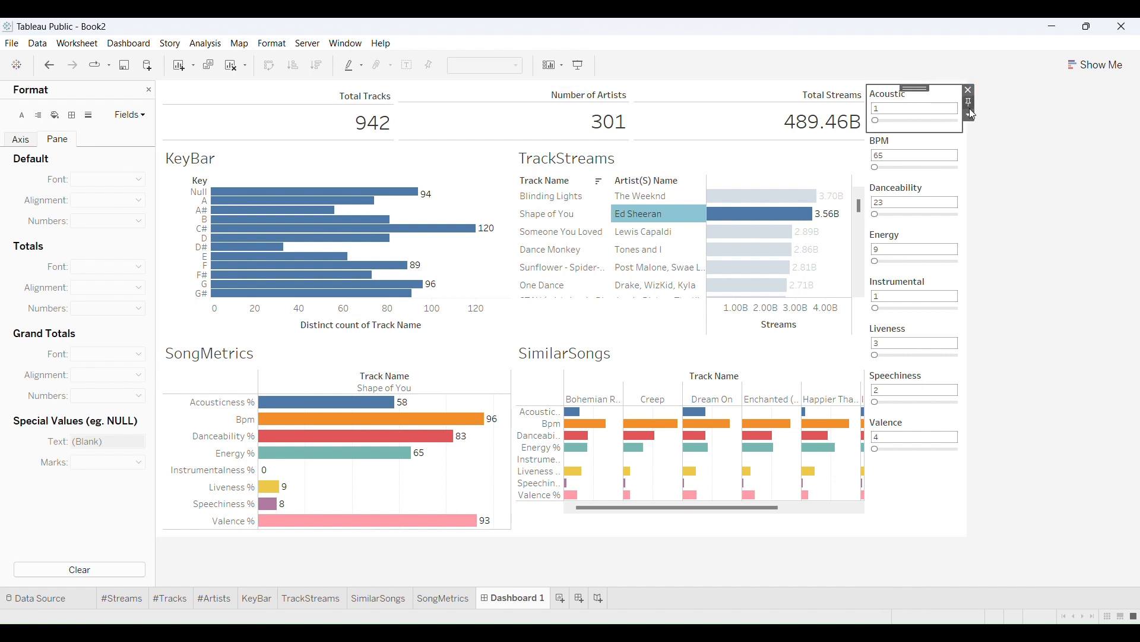
click(973, 117)
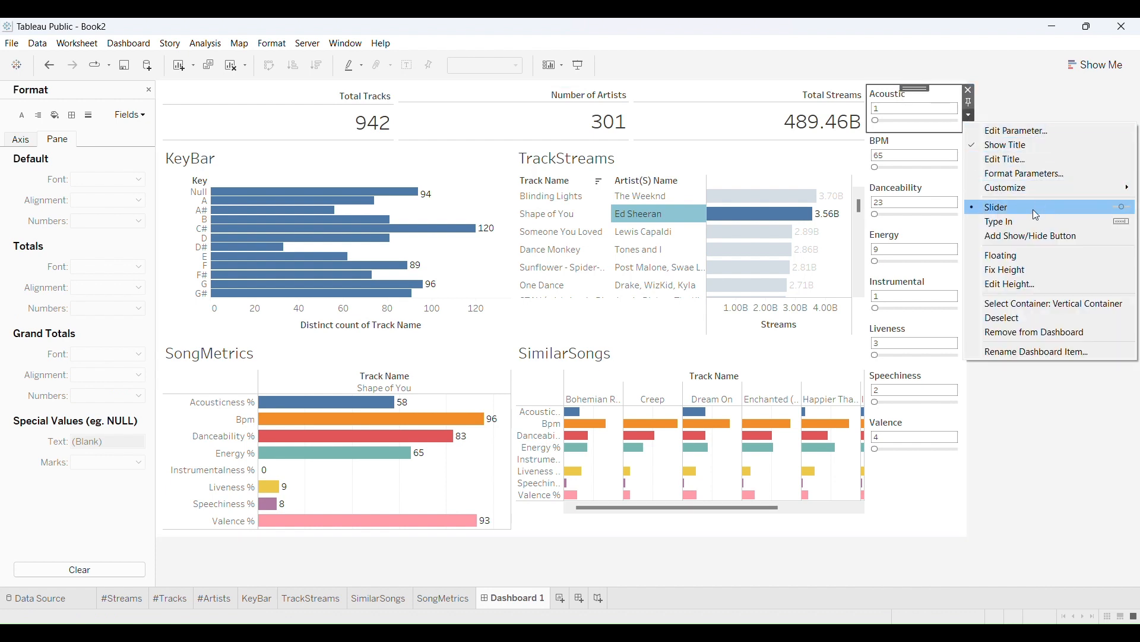
click(1022, 224)
click(937, 131)
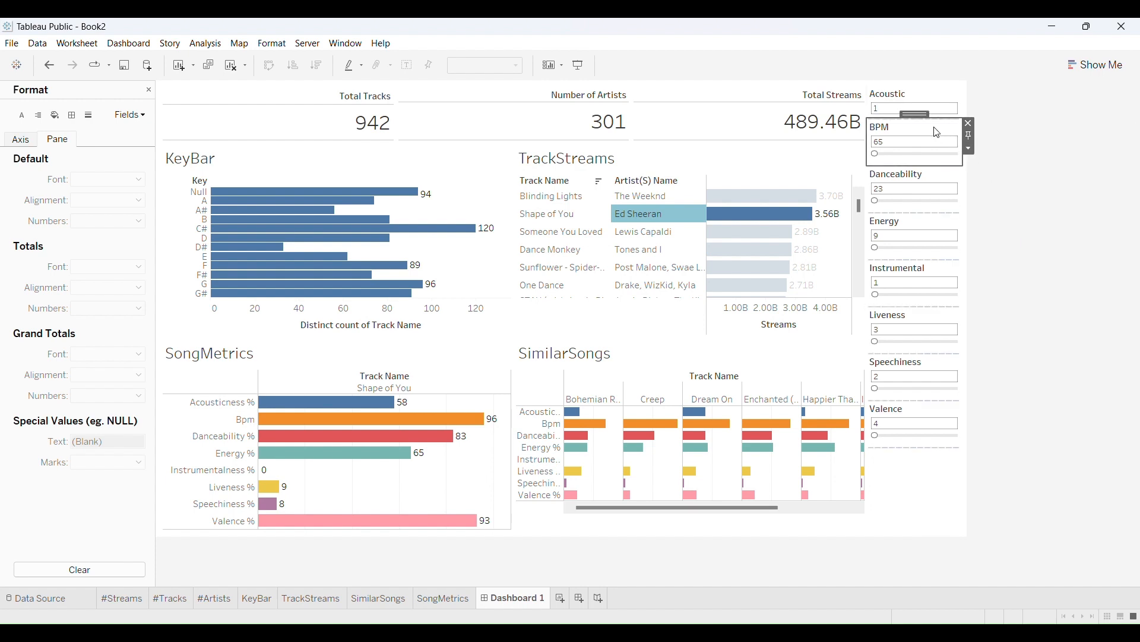
click(971, 151)
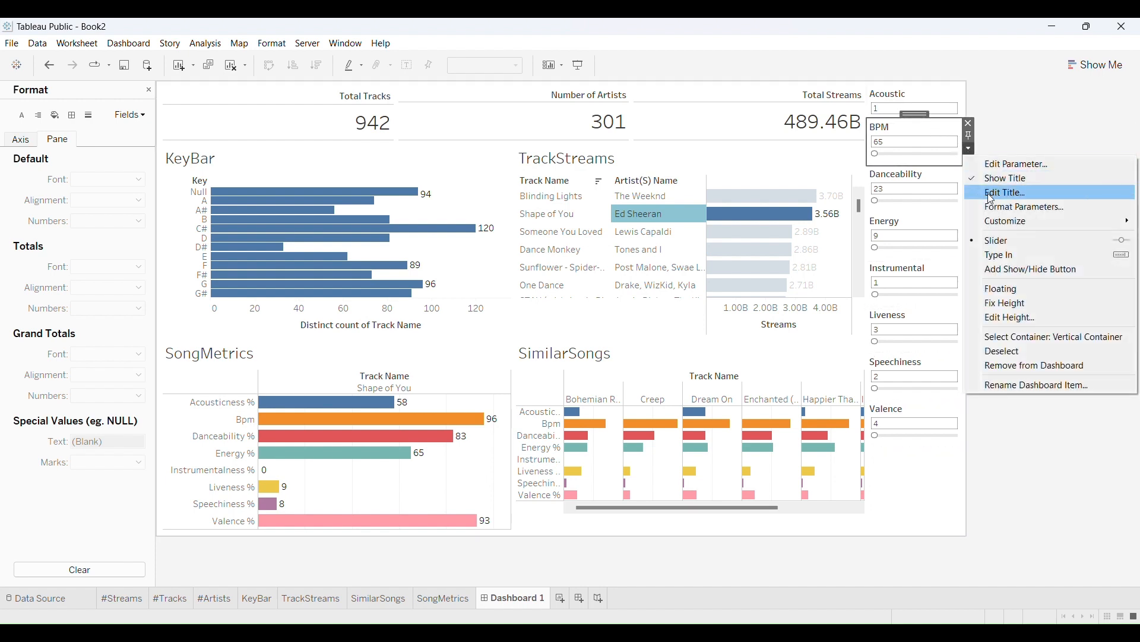
click(1002, 253)
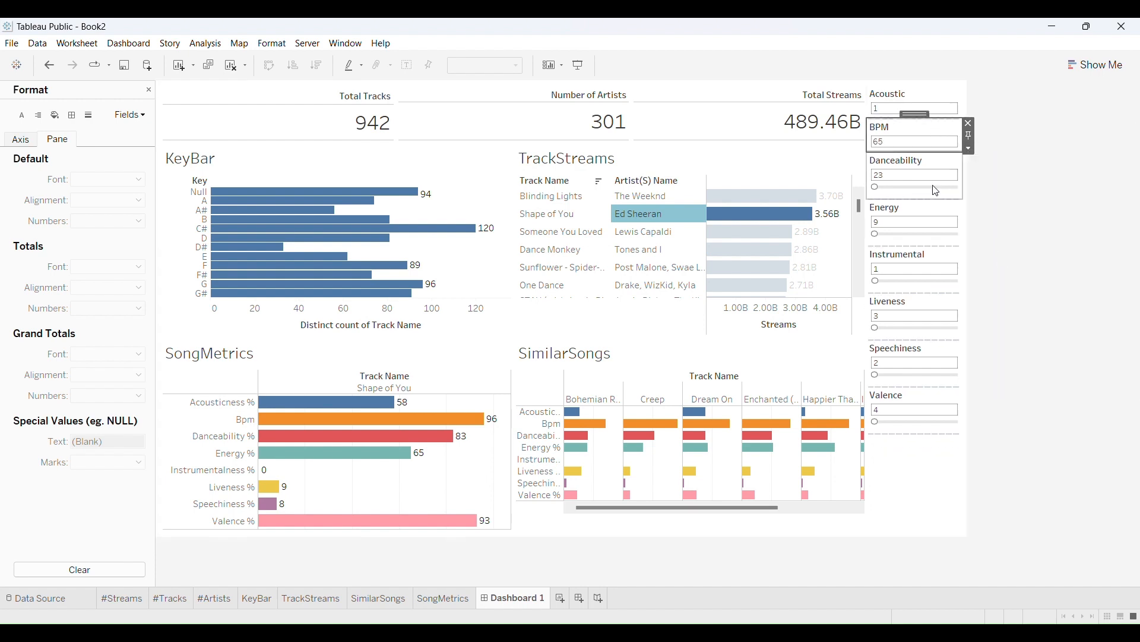
Change the Danceability and Energy parameter controls to the Type In style.
click(906, 161)
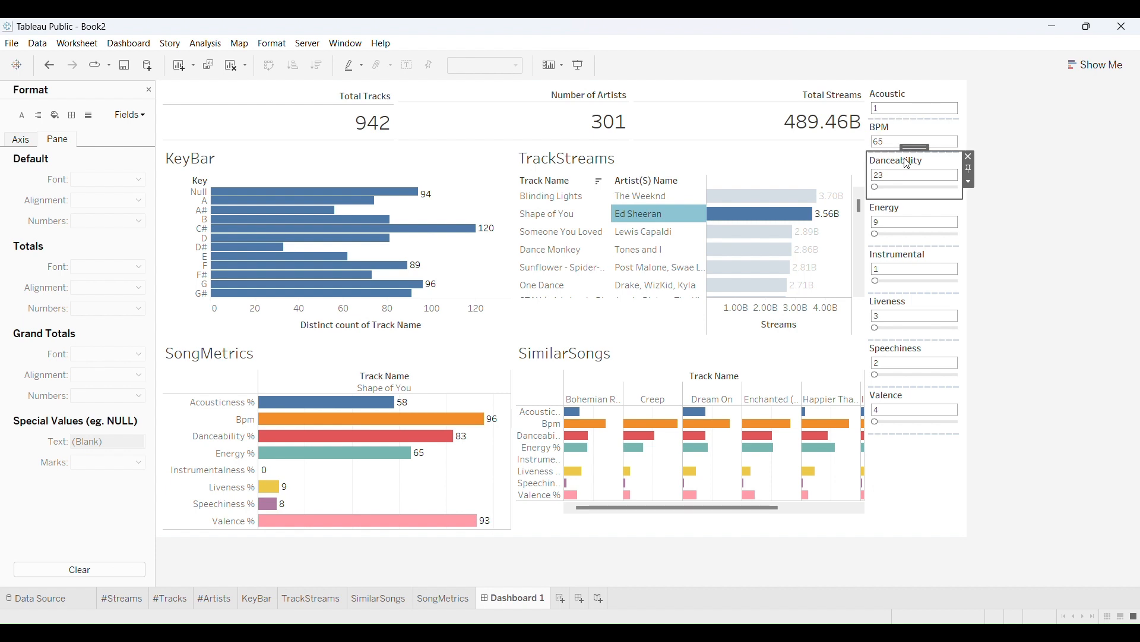
click(970, 182)
click(1008, 289)
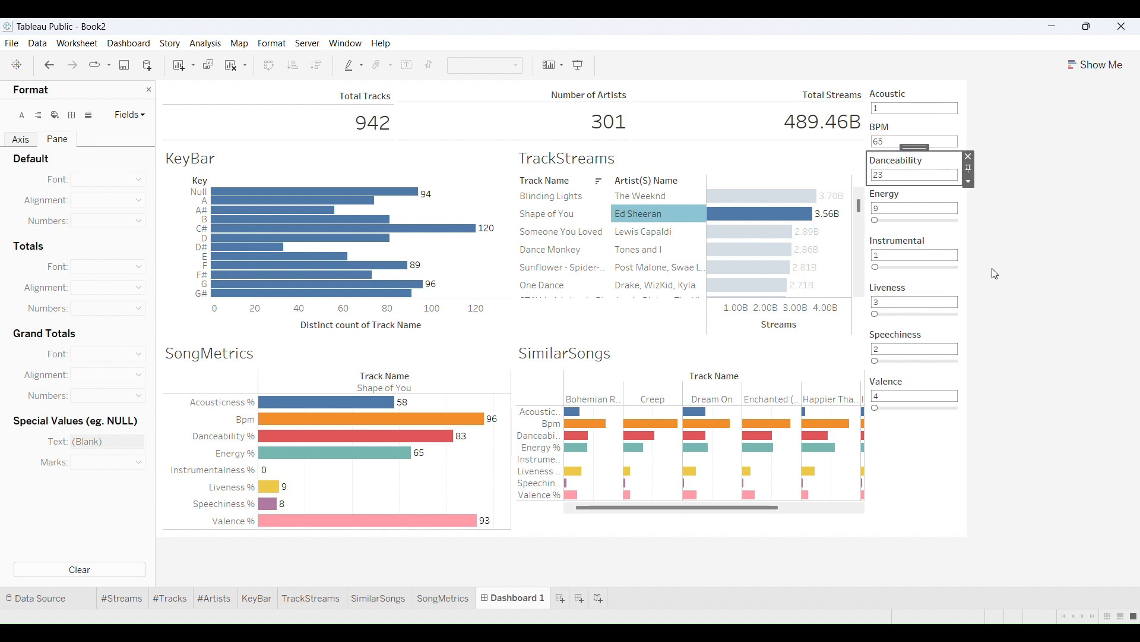
click(922, 201)
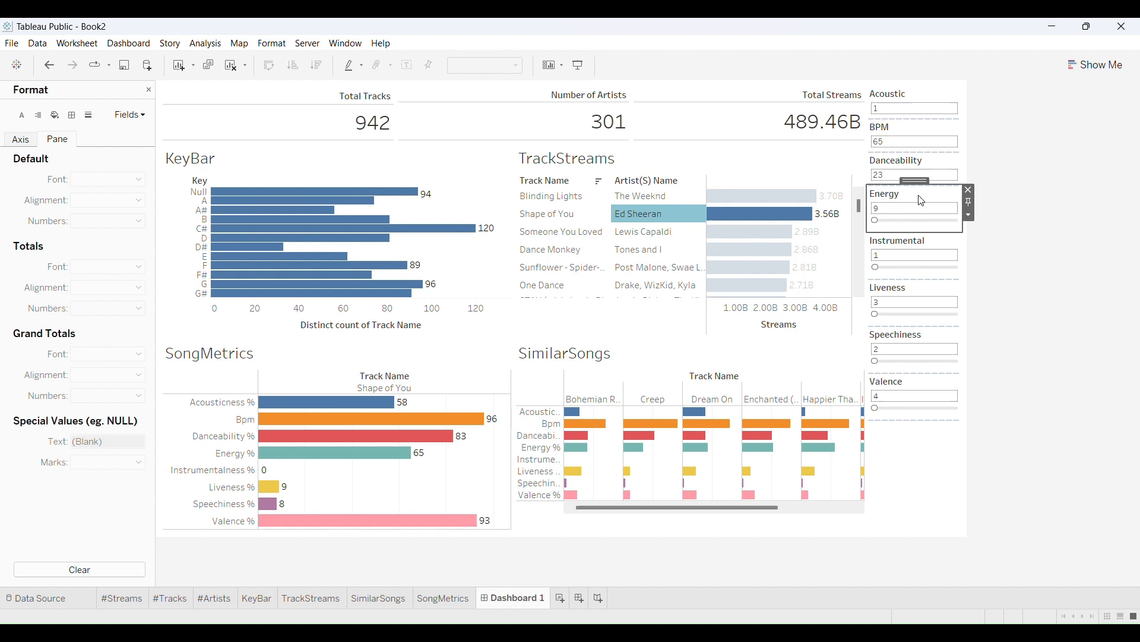
click(970, 215)
click(1004, 321)
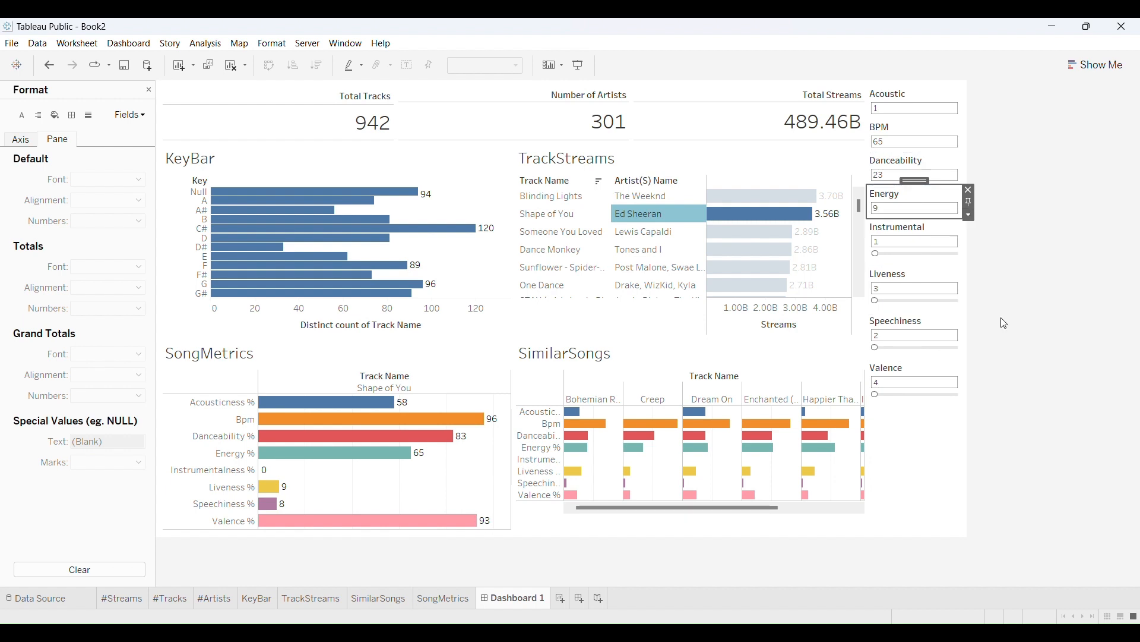
Set the Instrumental and Liveness parameter controls to Type In instead of Slider.
click(924, 232)
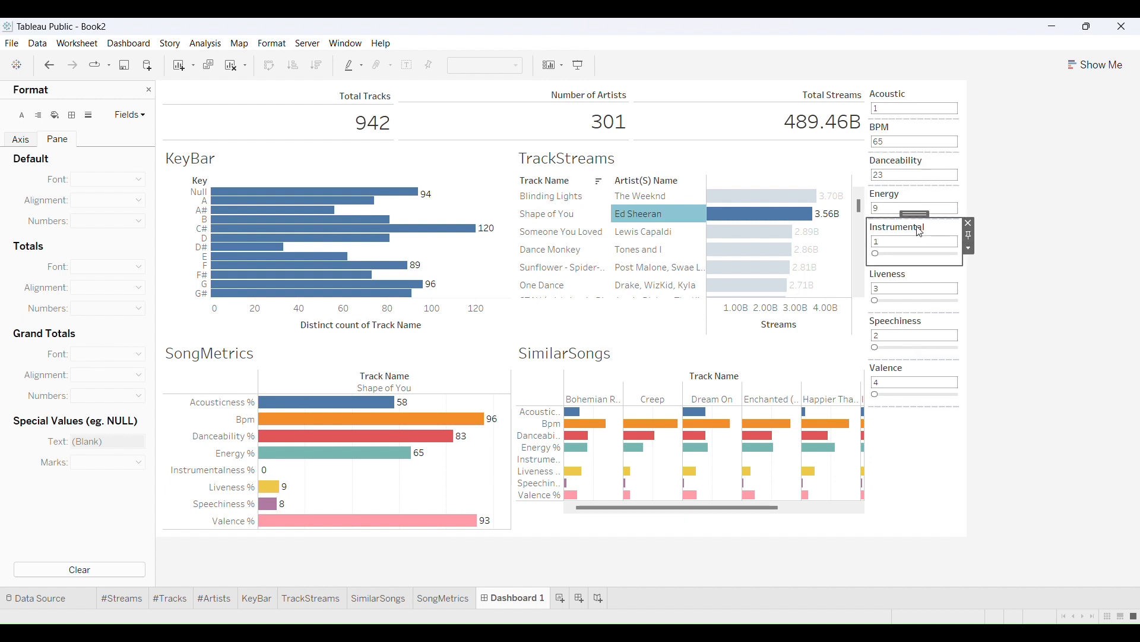
click(970, 251)
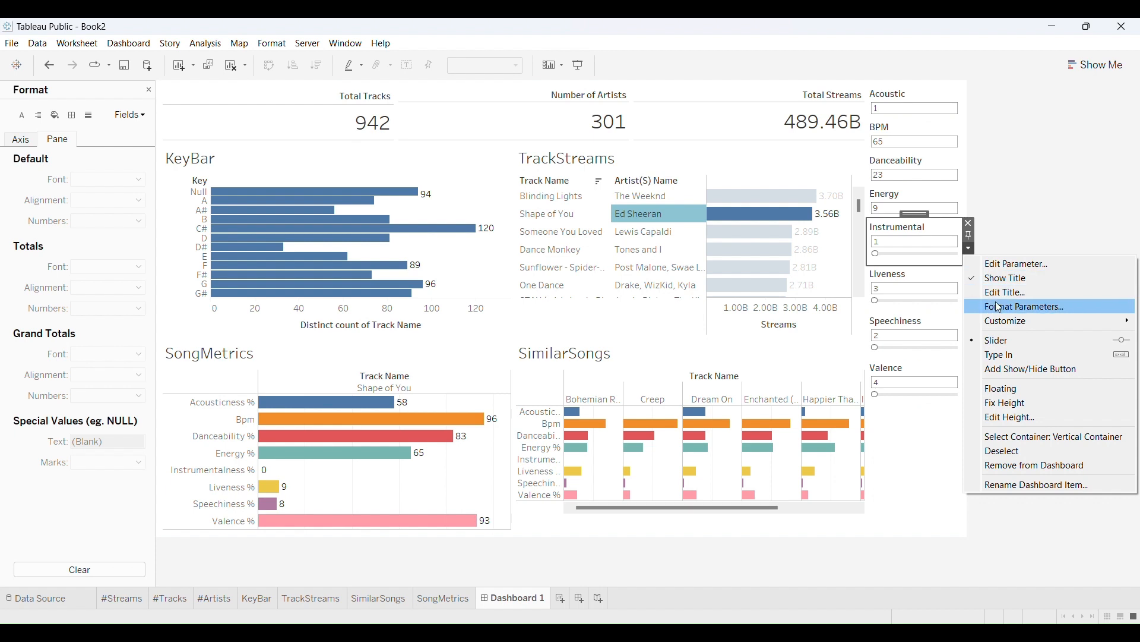
click(999, 354)
click(931, 268)
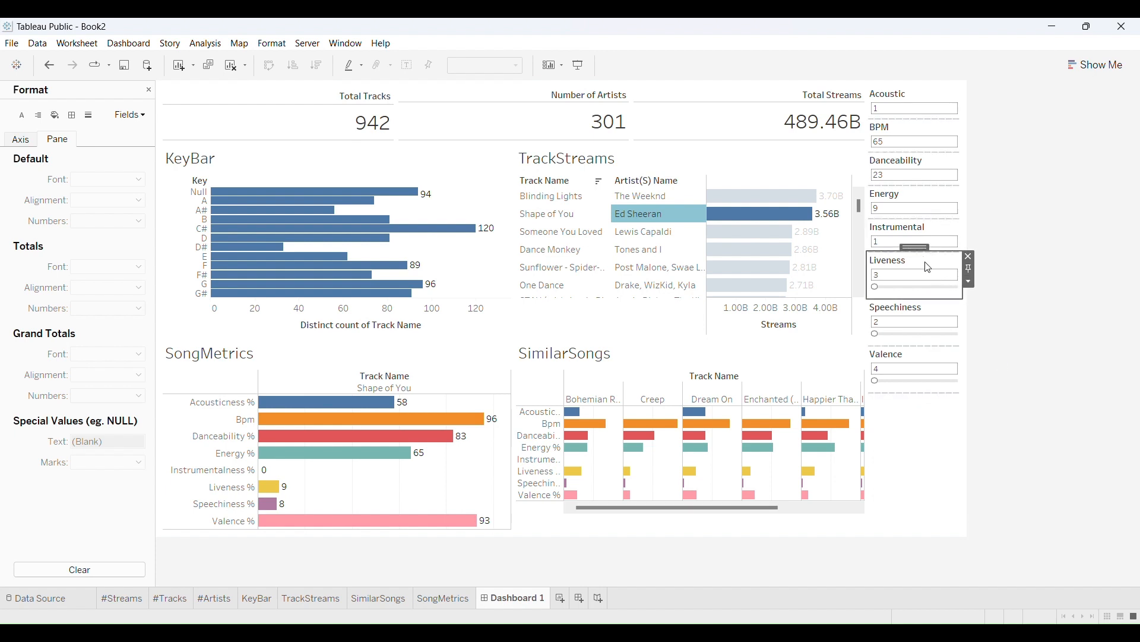
click(969, 282)
click(1006, 393)
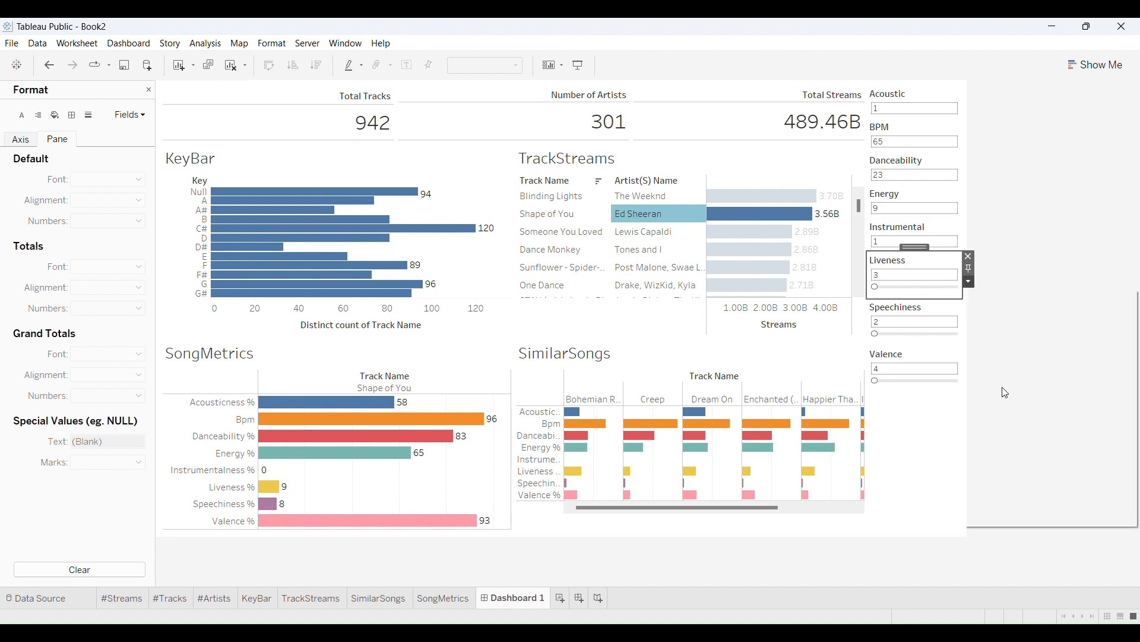
Convert the Speechiness and Valence parameter controls from Slider to Type In.
click(925, 299)
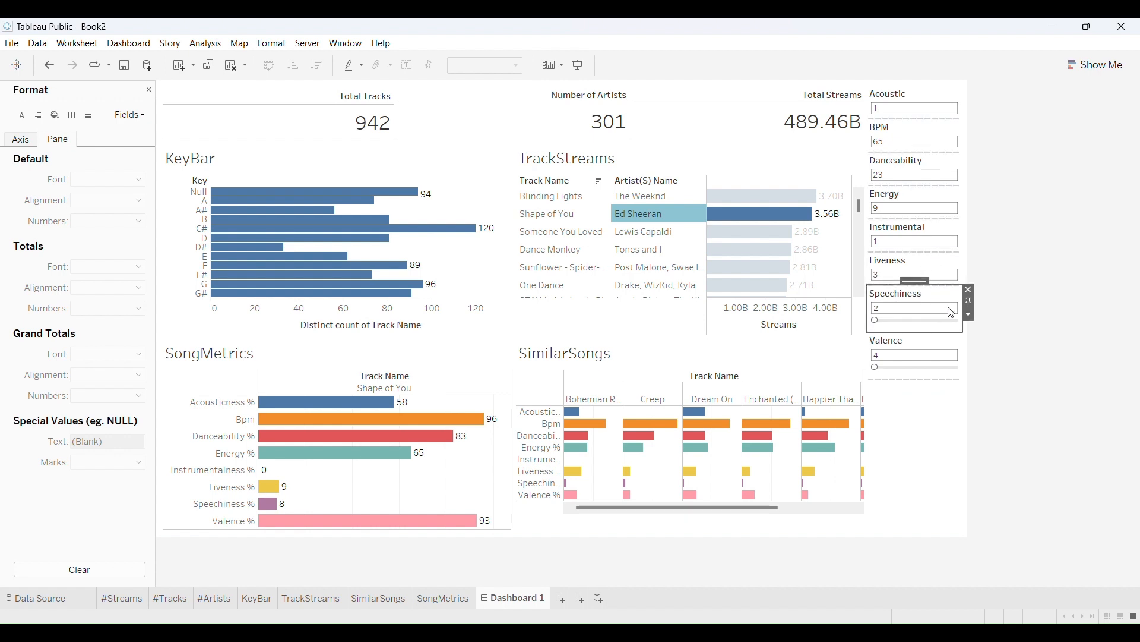
click(969, 315)
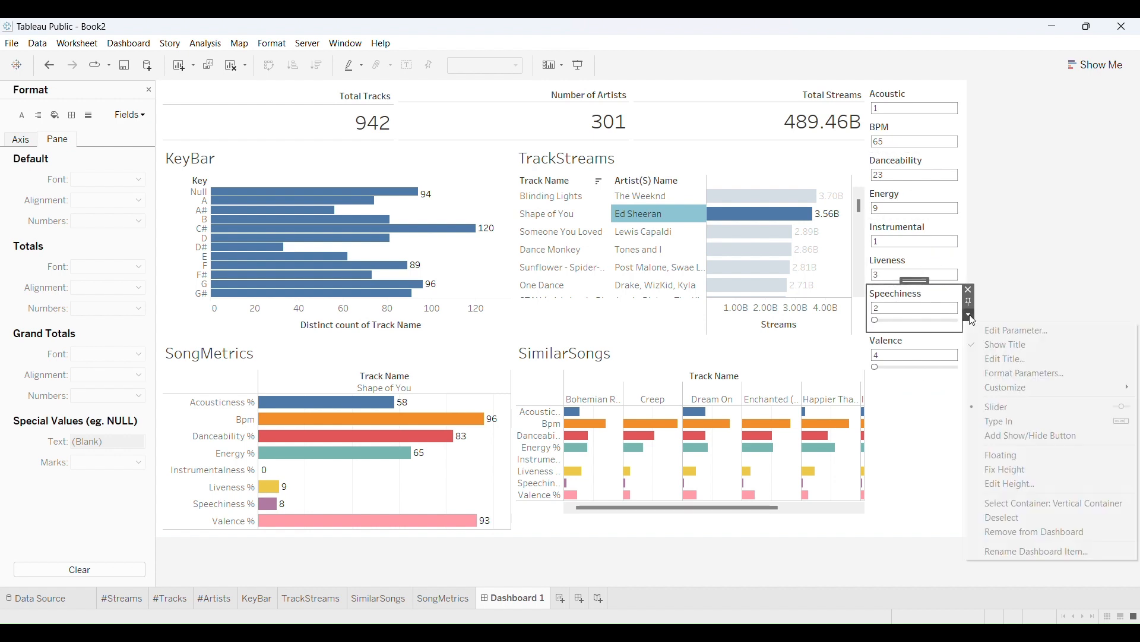
click(1009, 426)
click(937, 328)
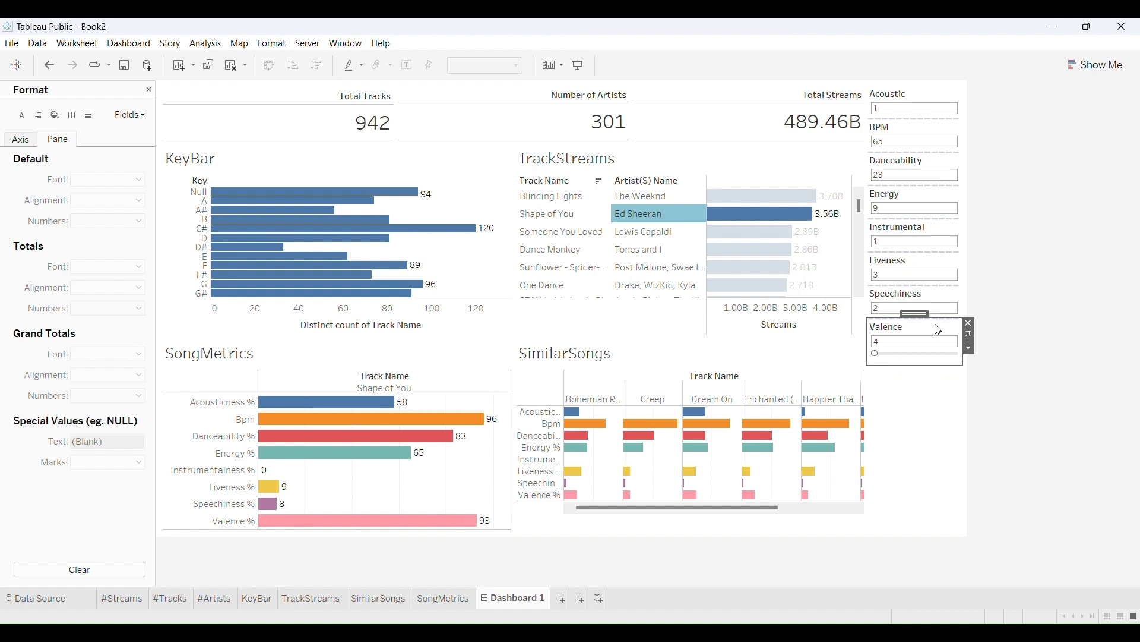
click(969, 348)
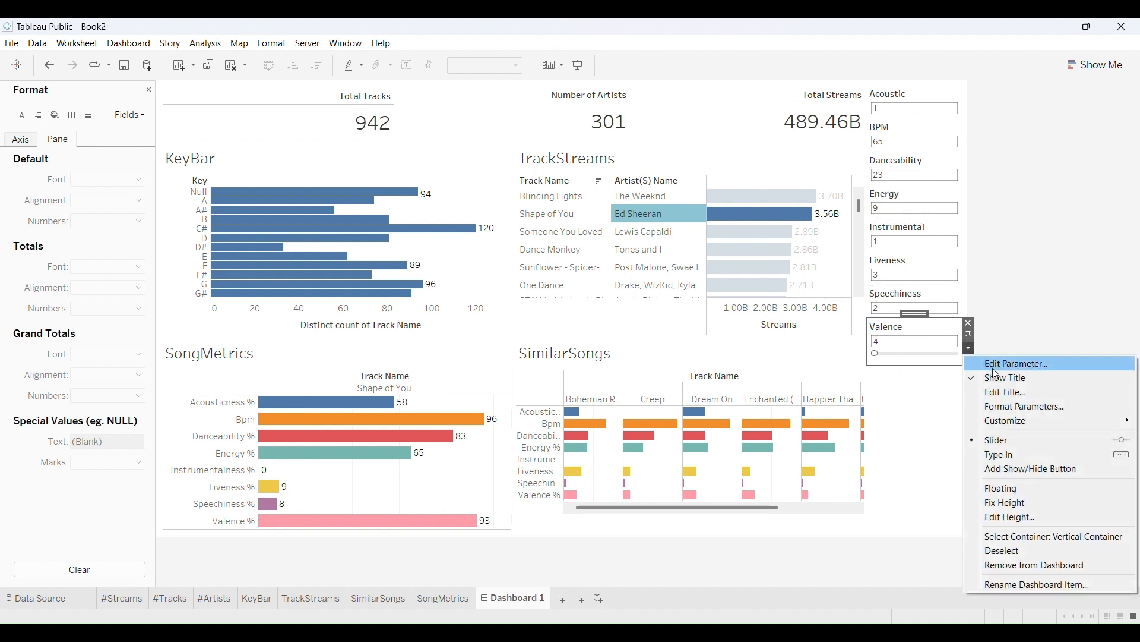
click(1020, 466)
Move the whole parameter container between SongMetrics and SimilarSongs, and narrow it by widening SongMetrics.
click(932, 446)
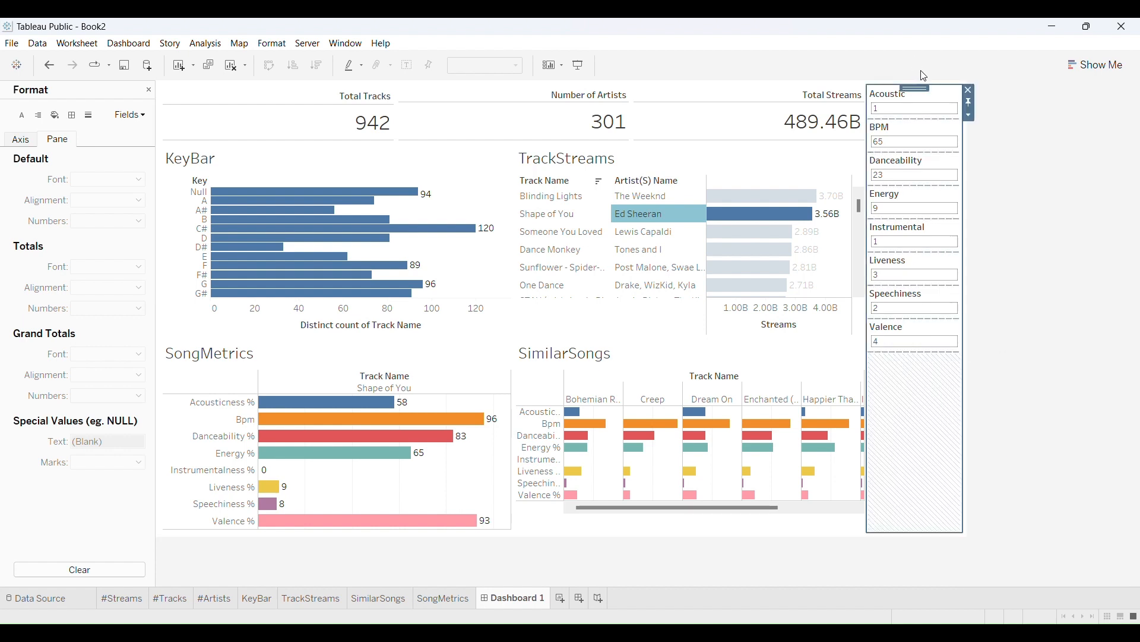
drag(916, 90, 493, 380)
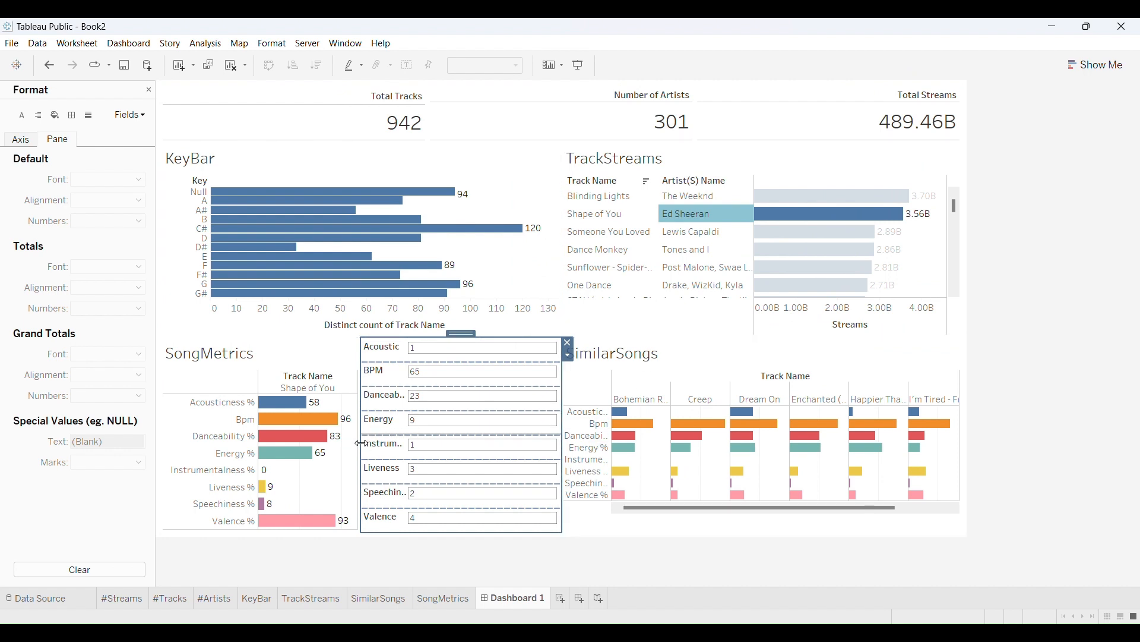
drag(362, 444, 465, 448)
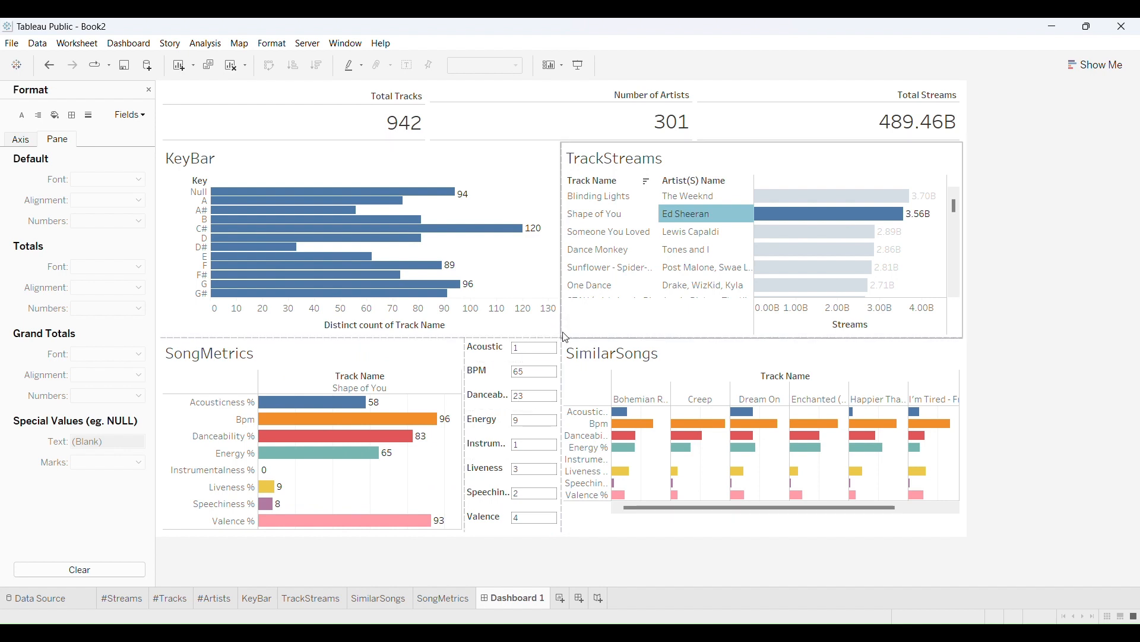
Widen TrackStreams and SimilarSongs to start at the same vertical line, keeping the parameter column just wide enough for its value boxes.
drag(566, 337, 430, 340)
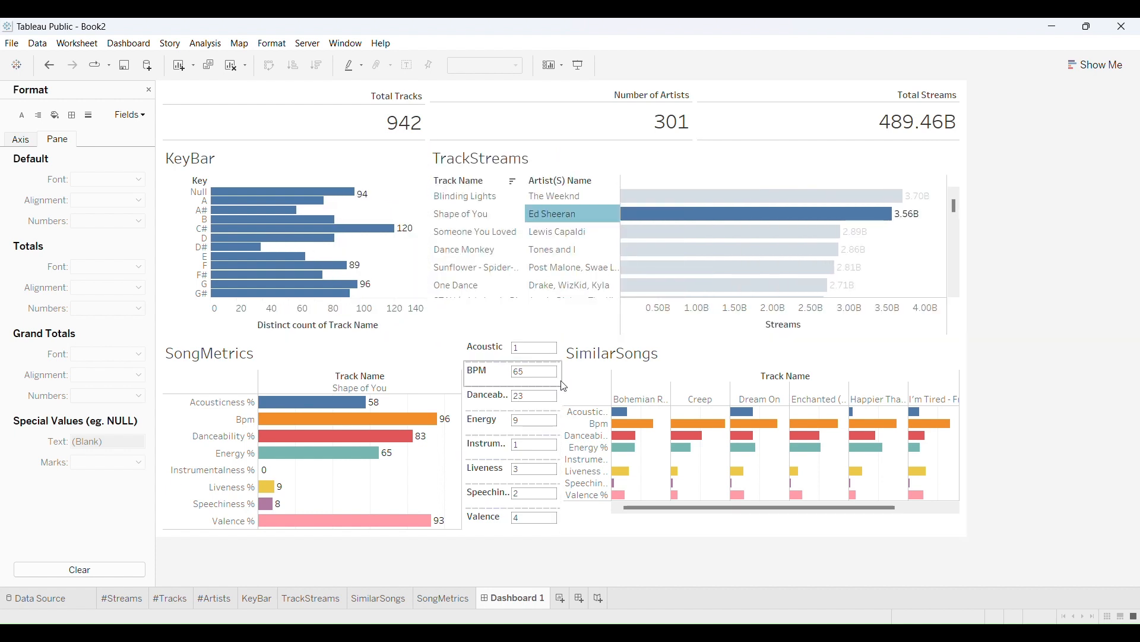
click(581, 358)
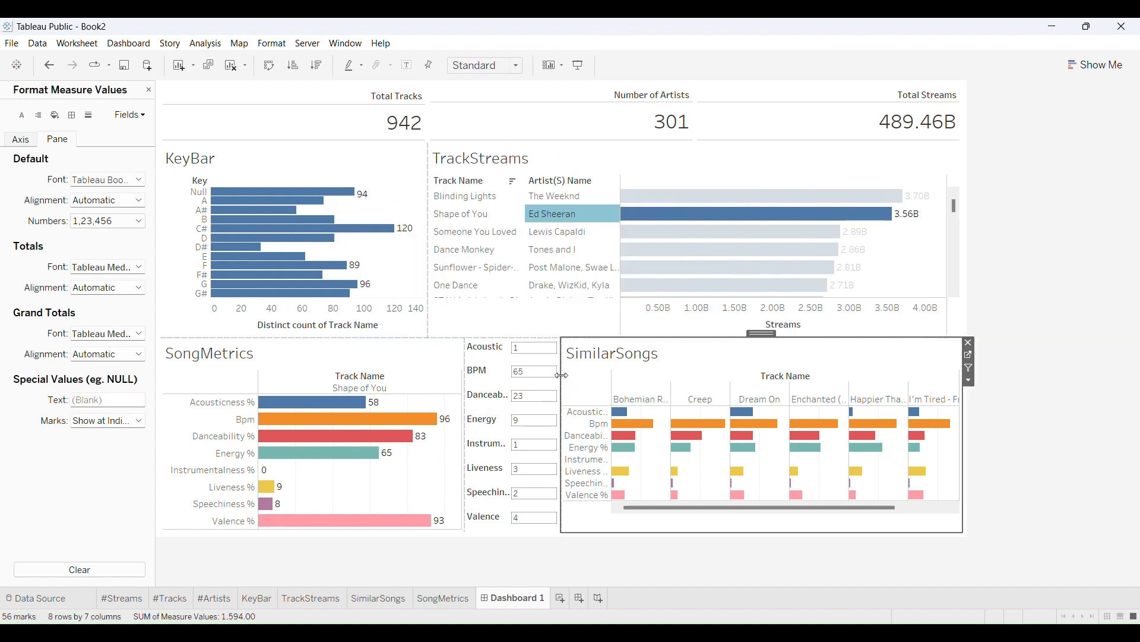
drag(562, 375, 379, 379)
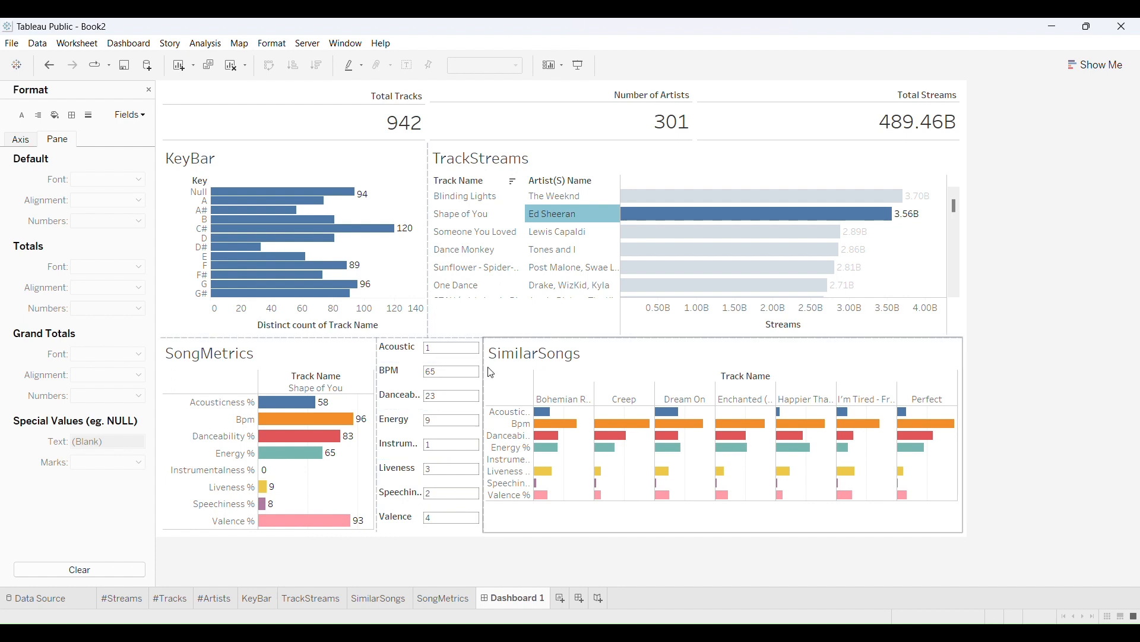
drag(484, 372, 431, 372)
click(373, 383)
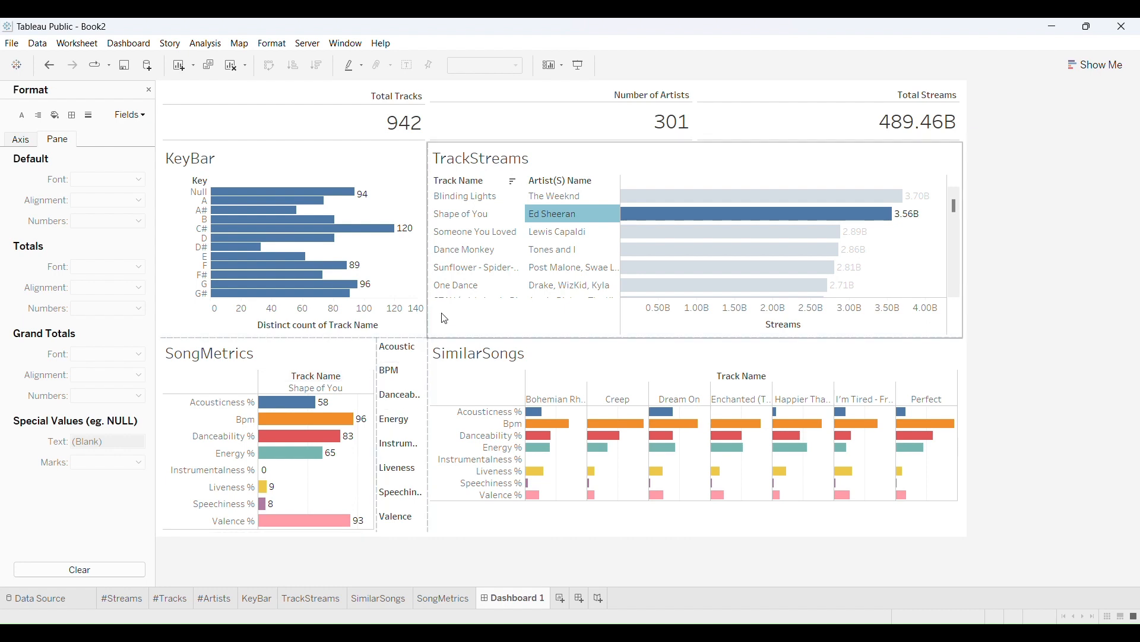
drag(426, 317, 461, 318)
drag(429, 373, 462, 379)
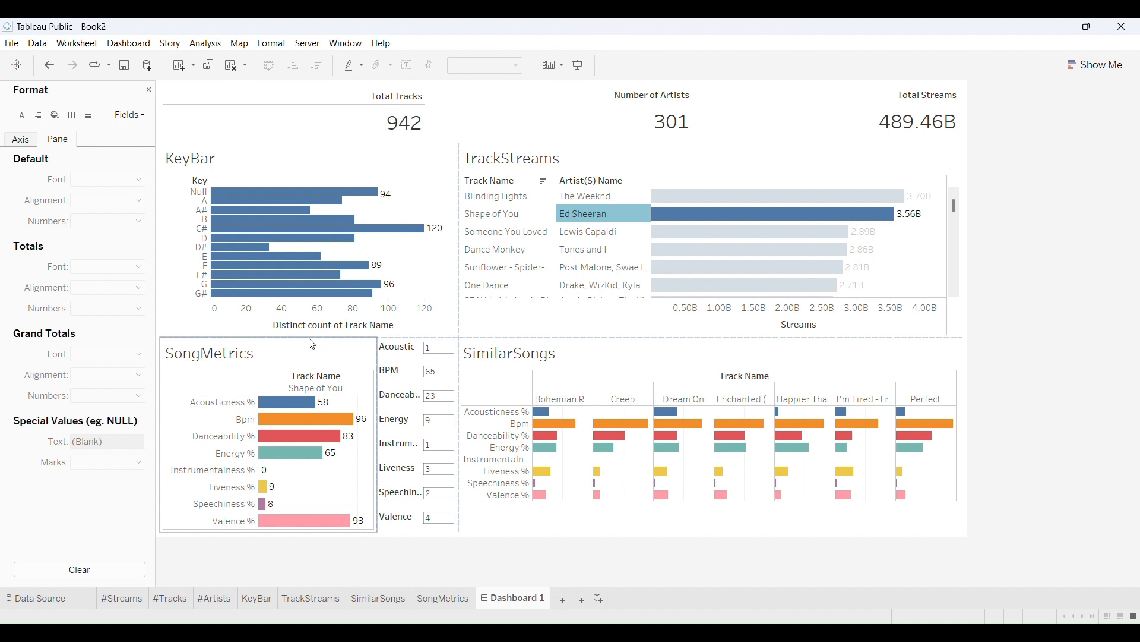
Close the formatting options and add a size 15 text object reading "Parameters" above the Acoustic control.
click(149, 90)
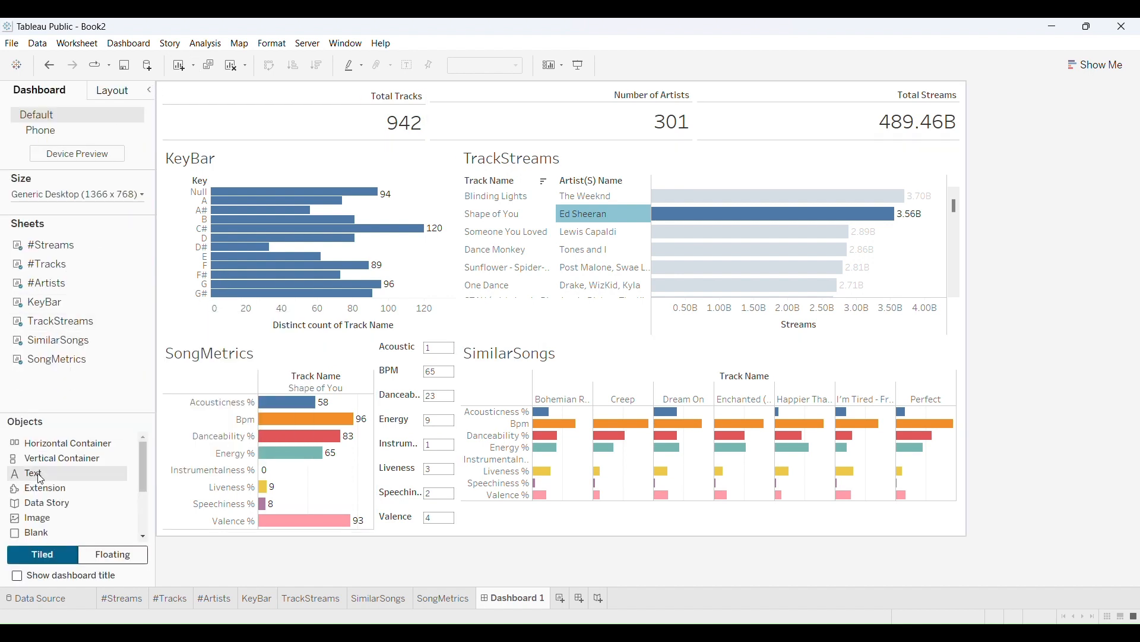
drag(40, 481, 409, 356)
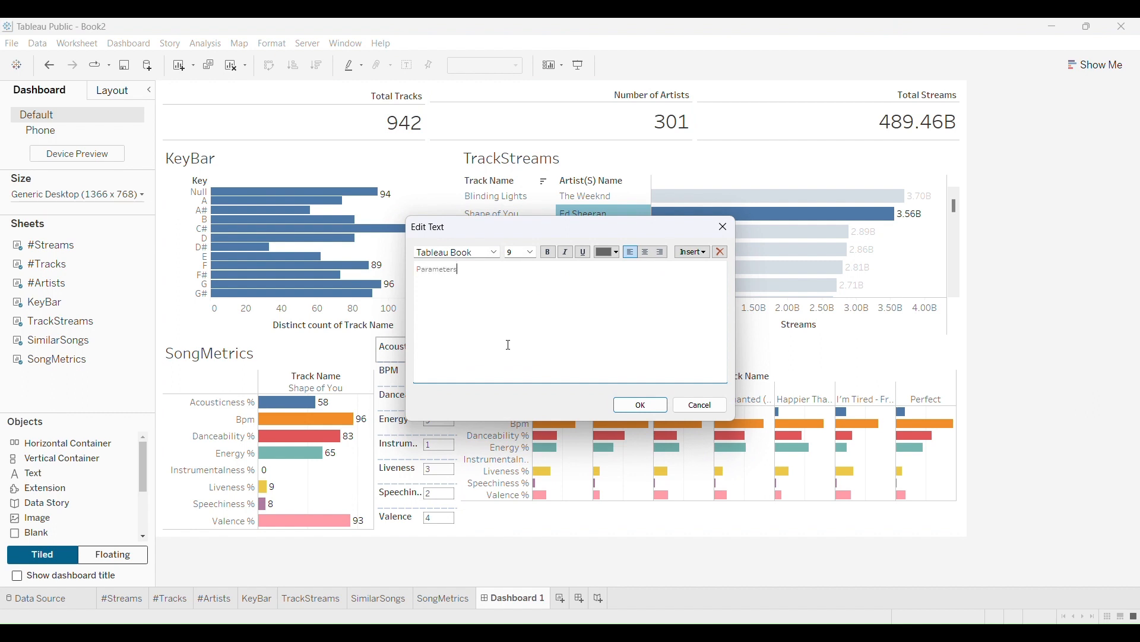
key(ctrl+a)
click(496, 253)
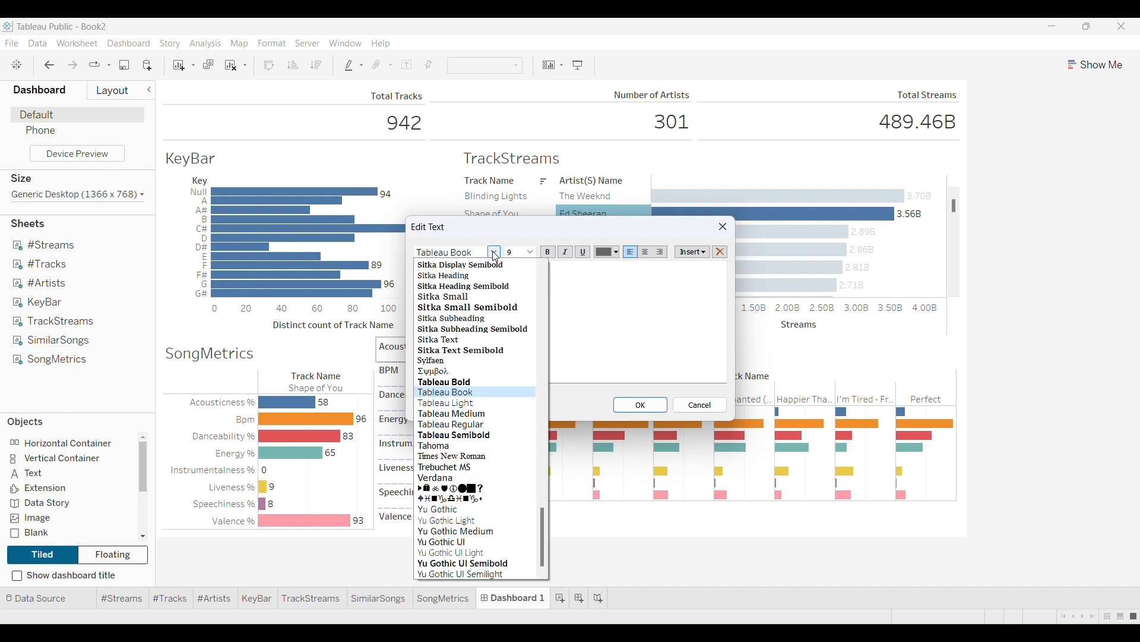
click(496, 253)
click(518, 257)
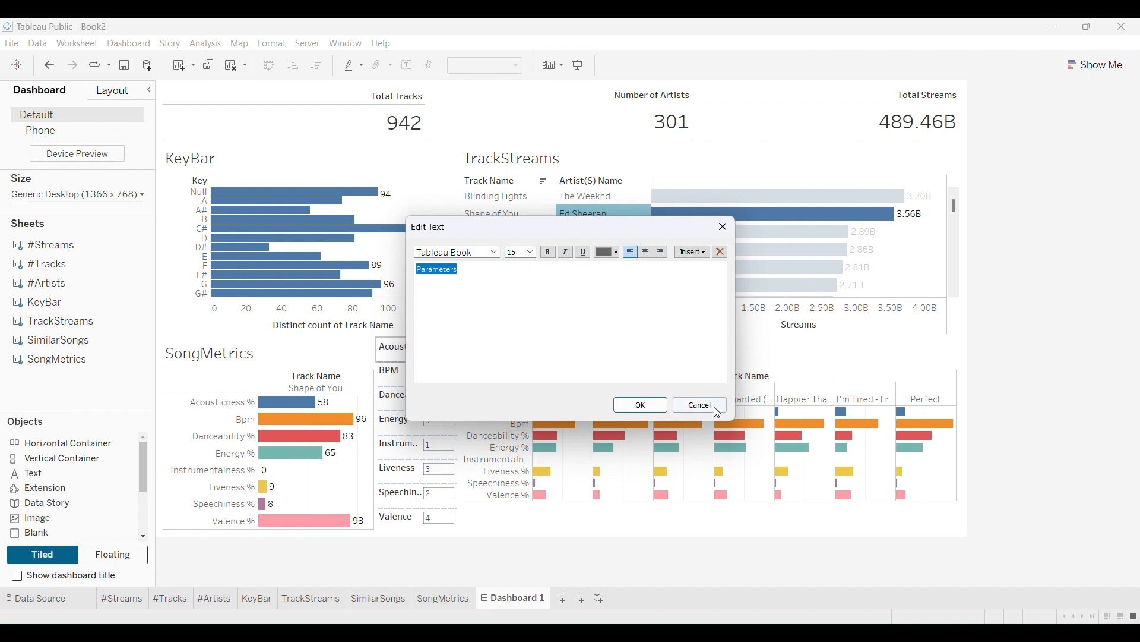
click(642, 406)
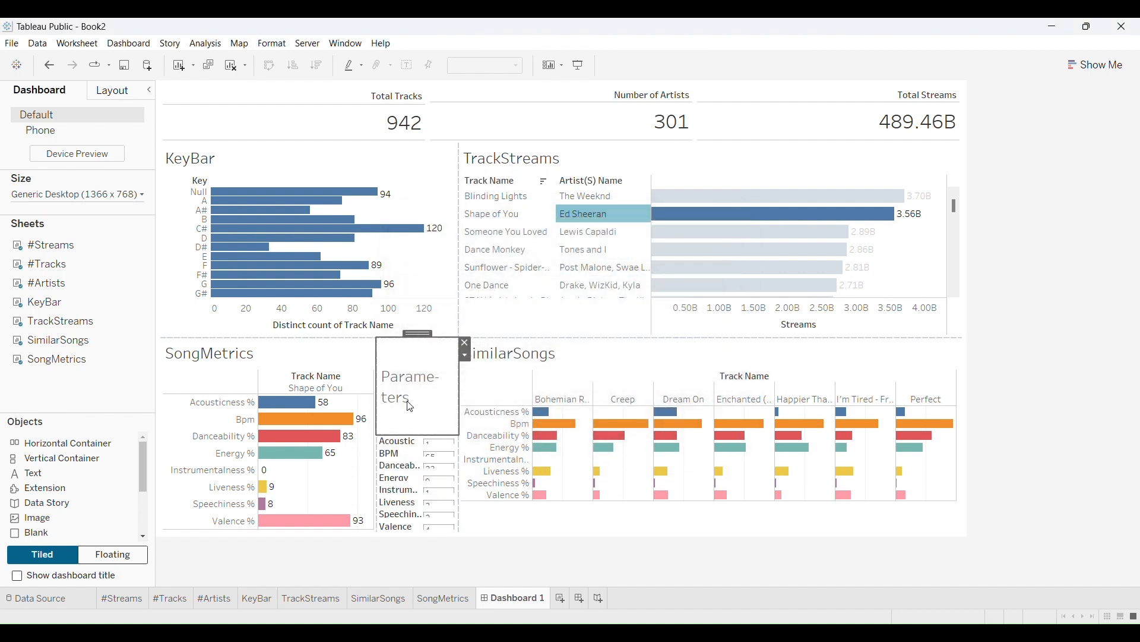
Set the font size of the "Parameters" text to 10.
double_click(404, 406)
key(ctrl+a)
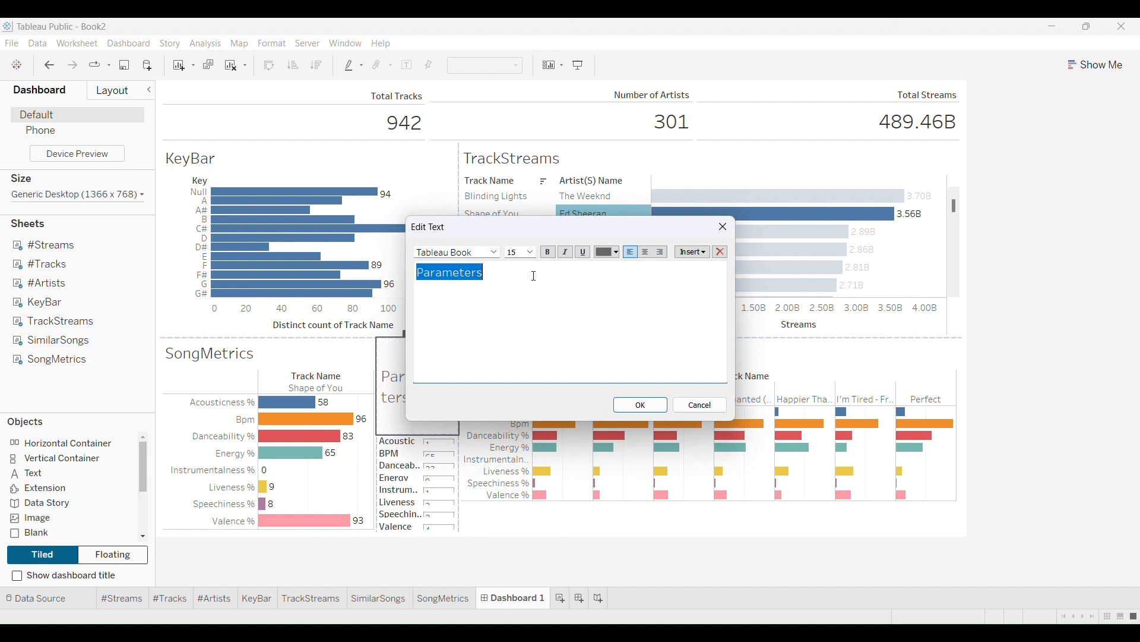
double_click(516, 253)
text(10)
key(Return)
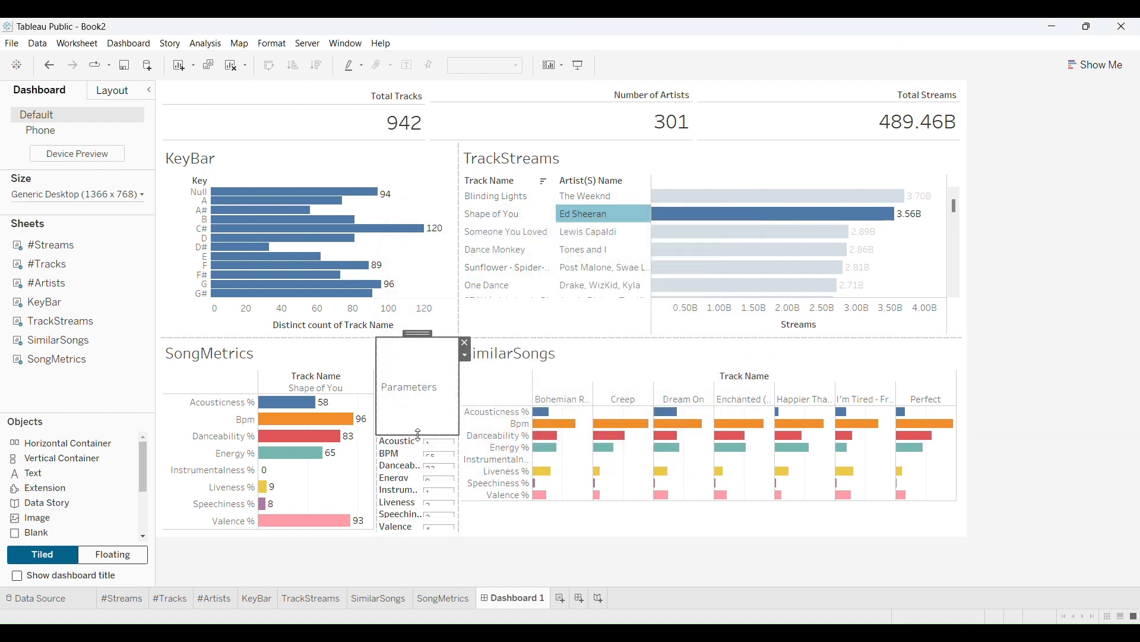
Shorten the Parameters heading so all eight value boxes fit below it, and set the SimilarSongs chart to Fit Height.
drag(419, 436, 431, 370)
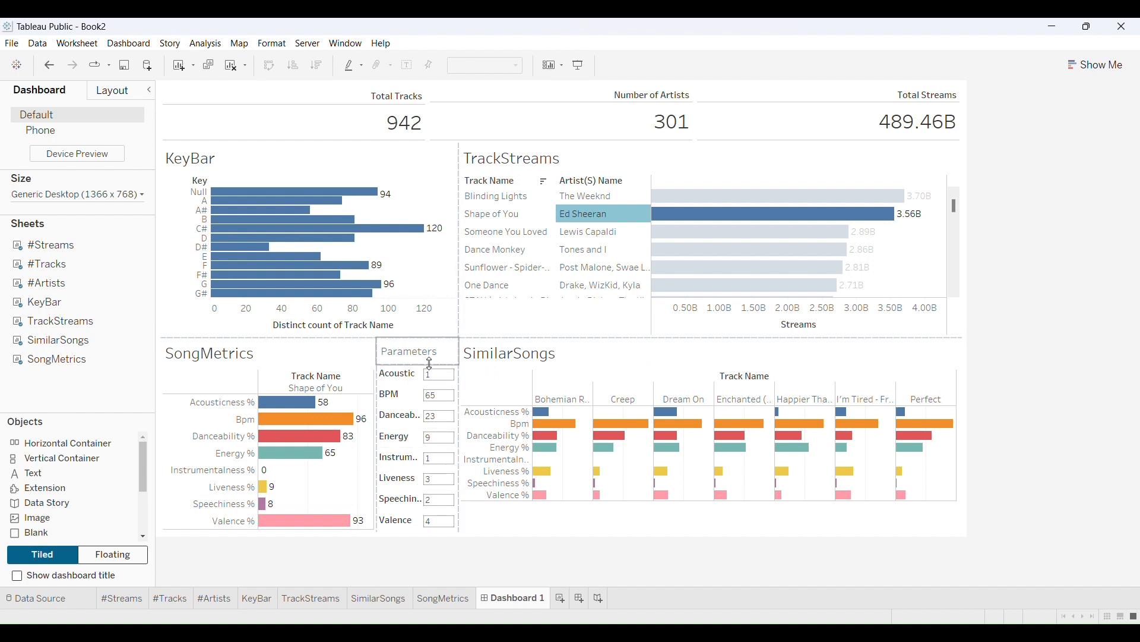
drag(431, 365, 431, 387)
click(692, 521)
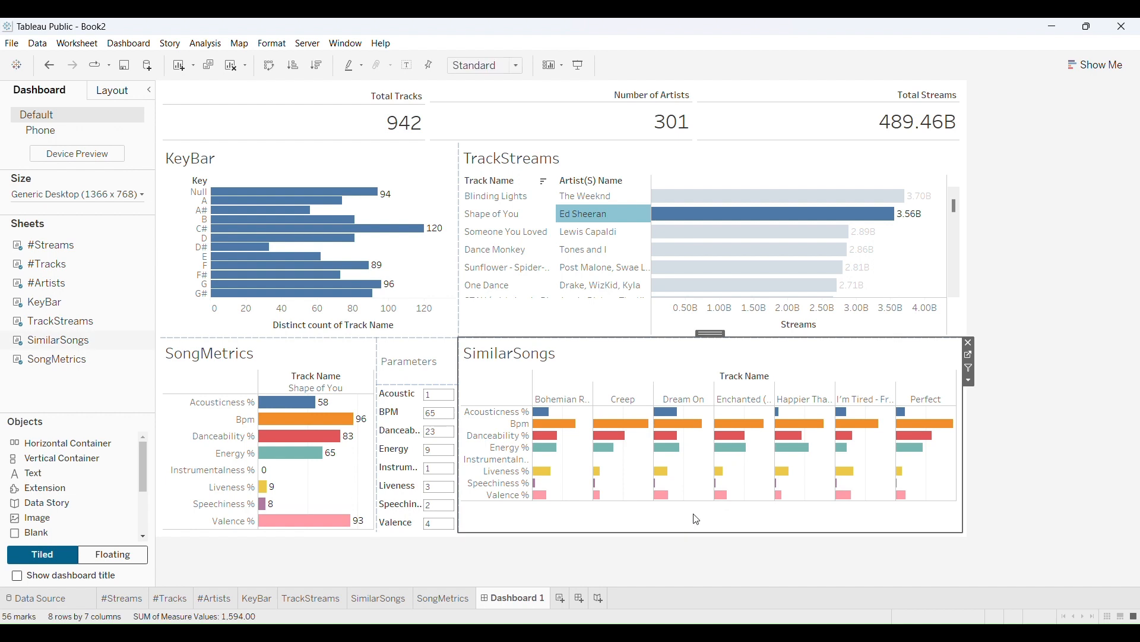
click(974, 380)
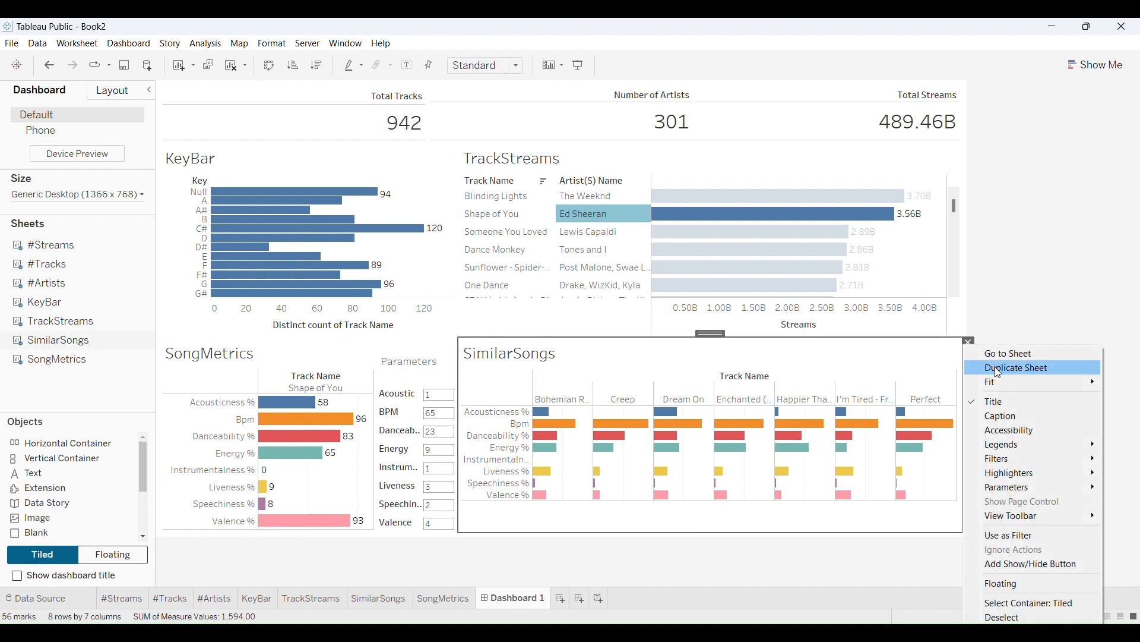
mouse_move(1014, 383)
click(928, 411)
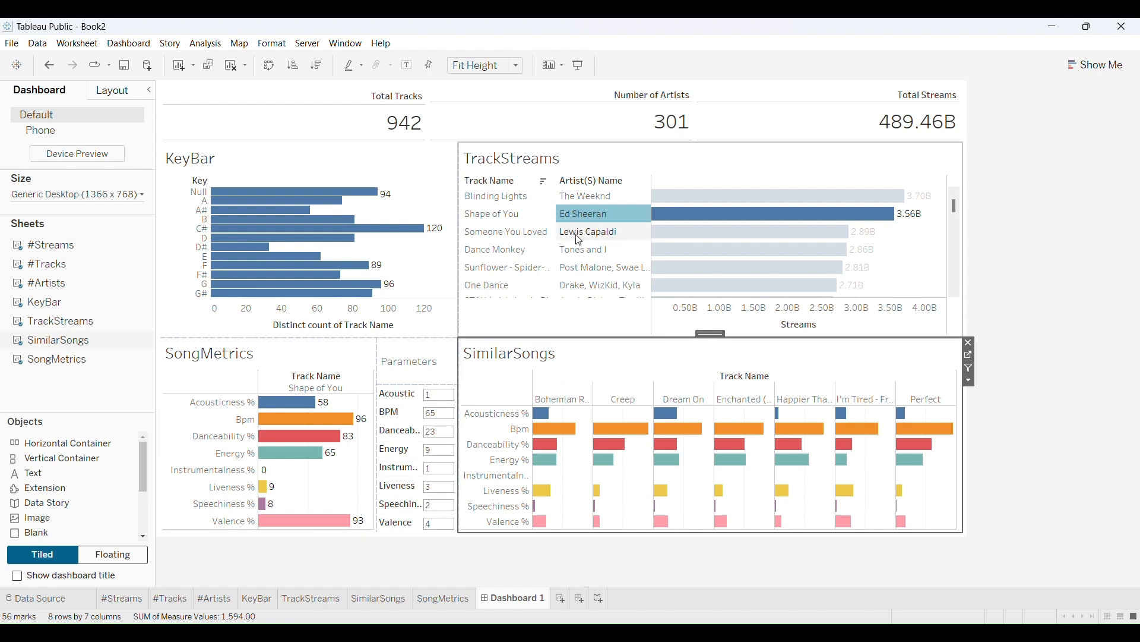
Select Dance Monkey in TrackStreams and enter its first metrics as parameters: Acoustic 69, BPM 98 and Danceability 82.
click(522, 254)
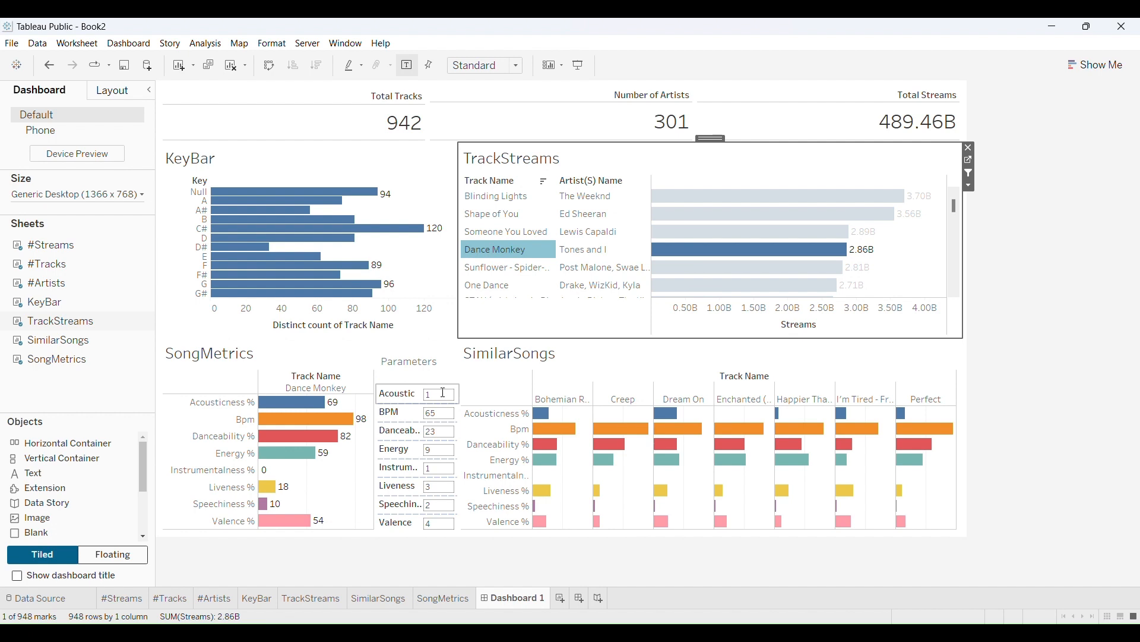
click(444, 393)
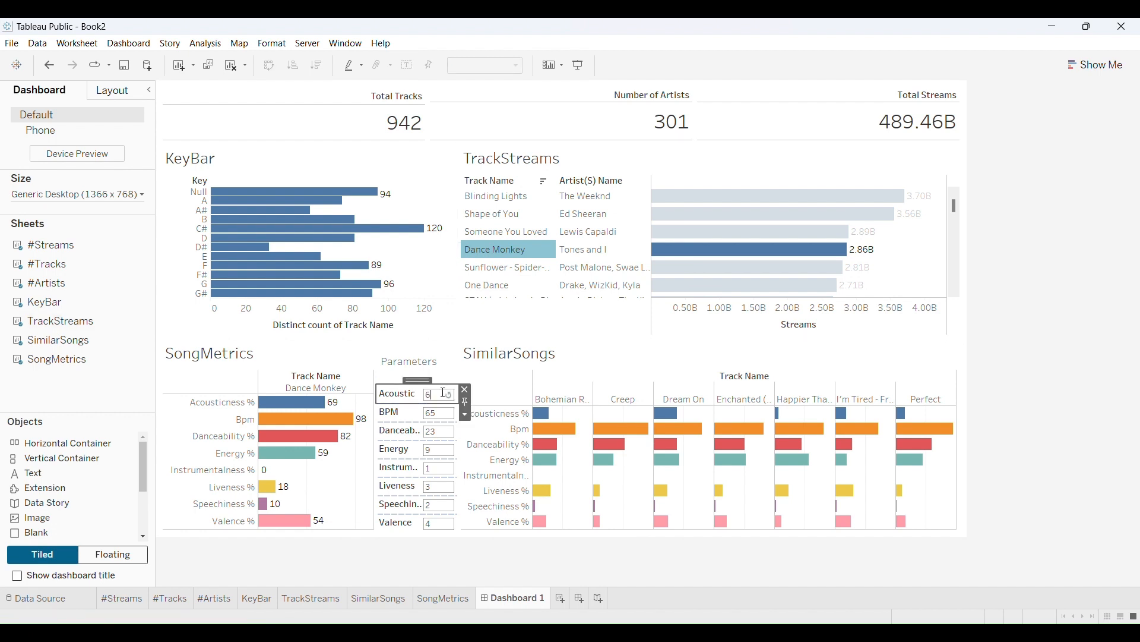
key(Tab)
text(98)
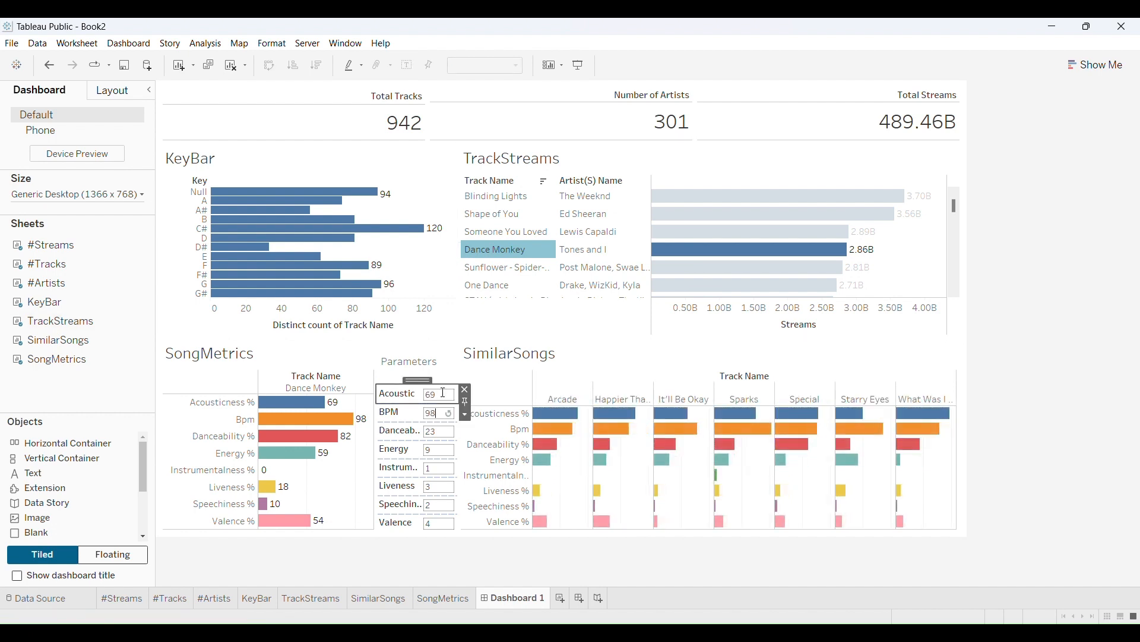
key(Tab)
text(82)
key(Tab)
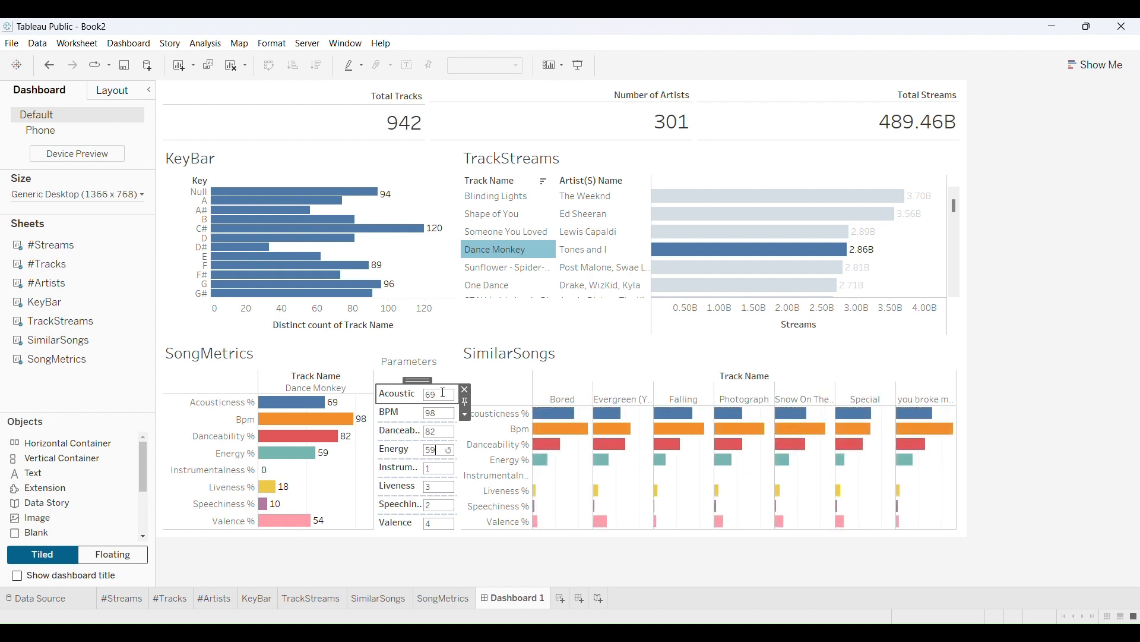
Enter Dance Monkey's remaining parameter values: Energy 59, Instrumentalness 0, Liveness 18, Speechiness 10 and Valence 54.
text(59)
key(Tab)
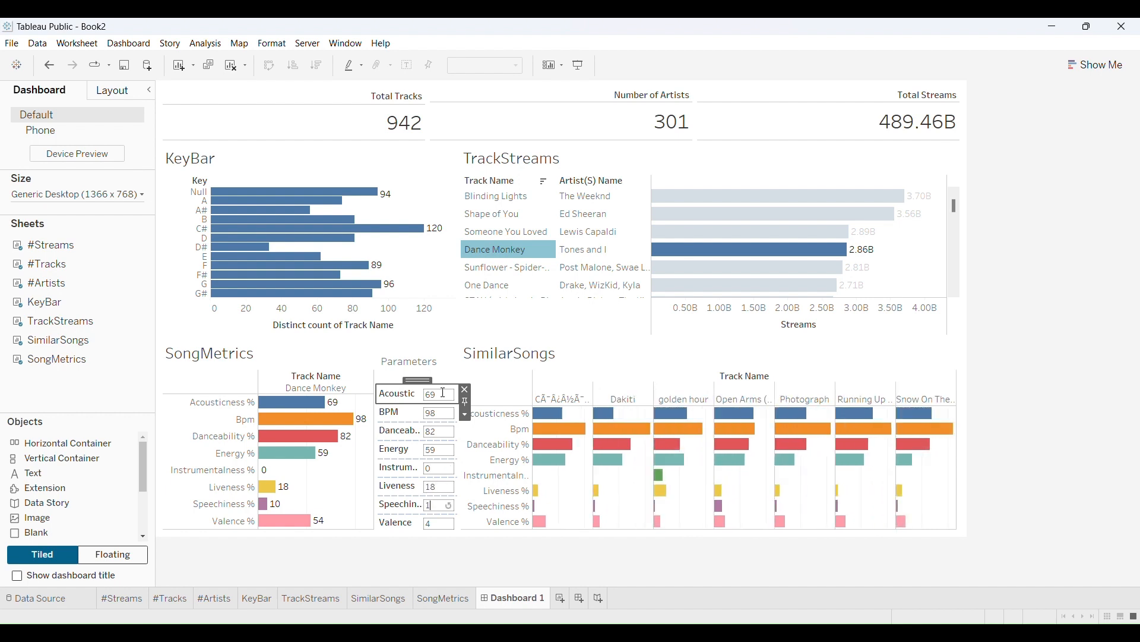
text(0)
key(Tab)
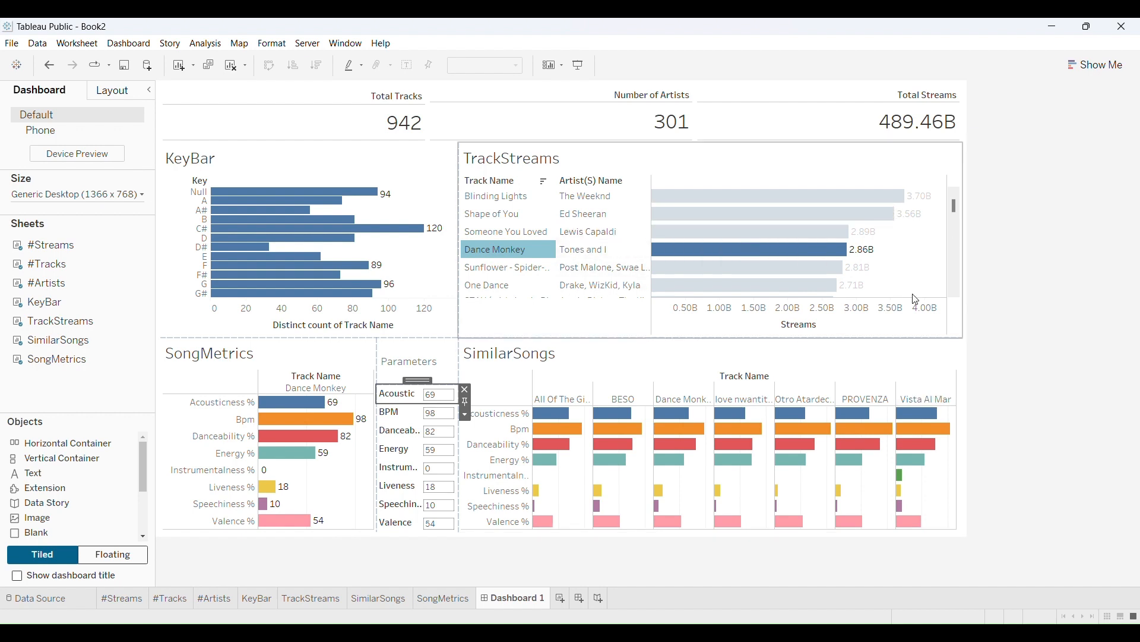
Select lovely - Bonus Track in TrackStreams and enter its first metrics as parameters: Acoustic 93, BPM 115 and Danceability 35.
scroll(779, 246, down, 2)
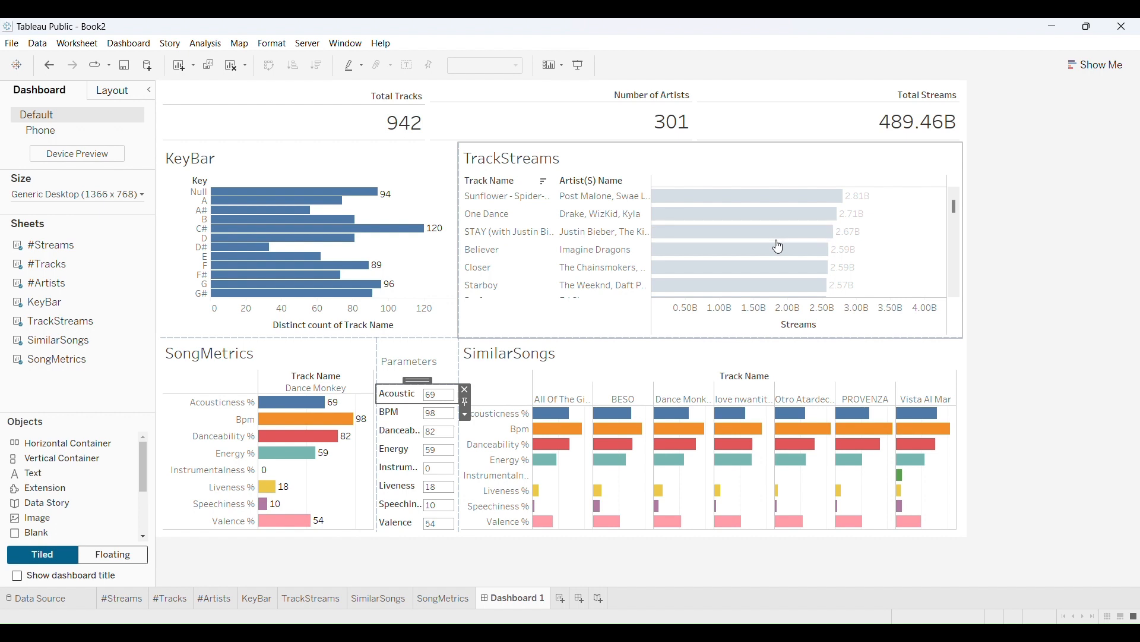
scroll(779, 246, down, 2)
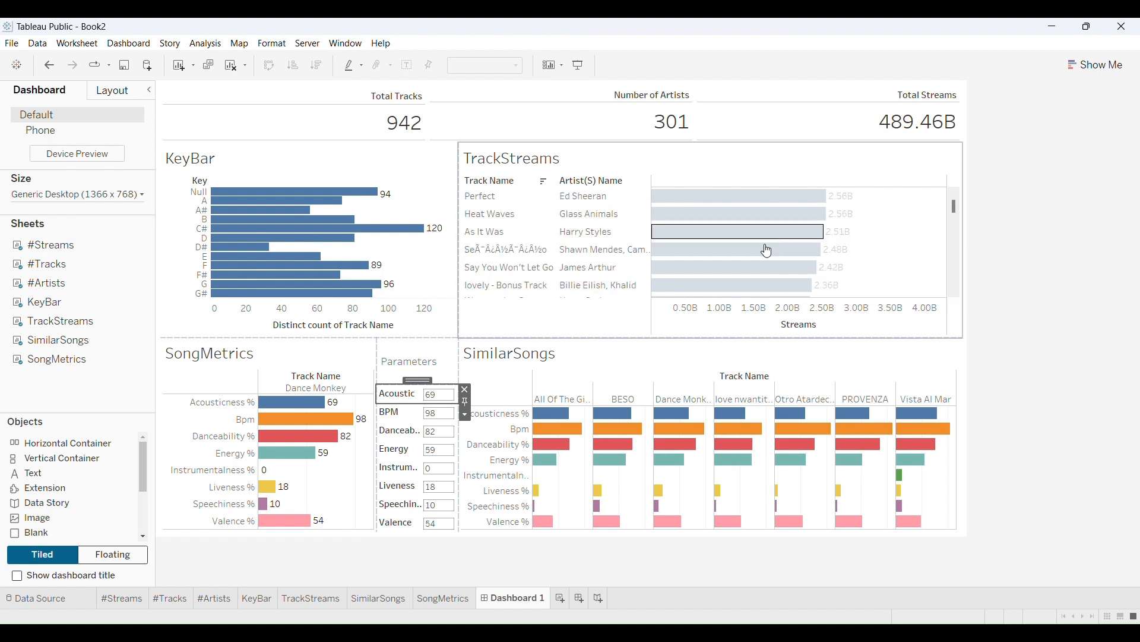
click(522, 286)
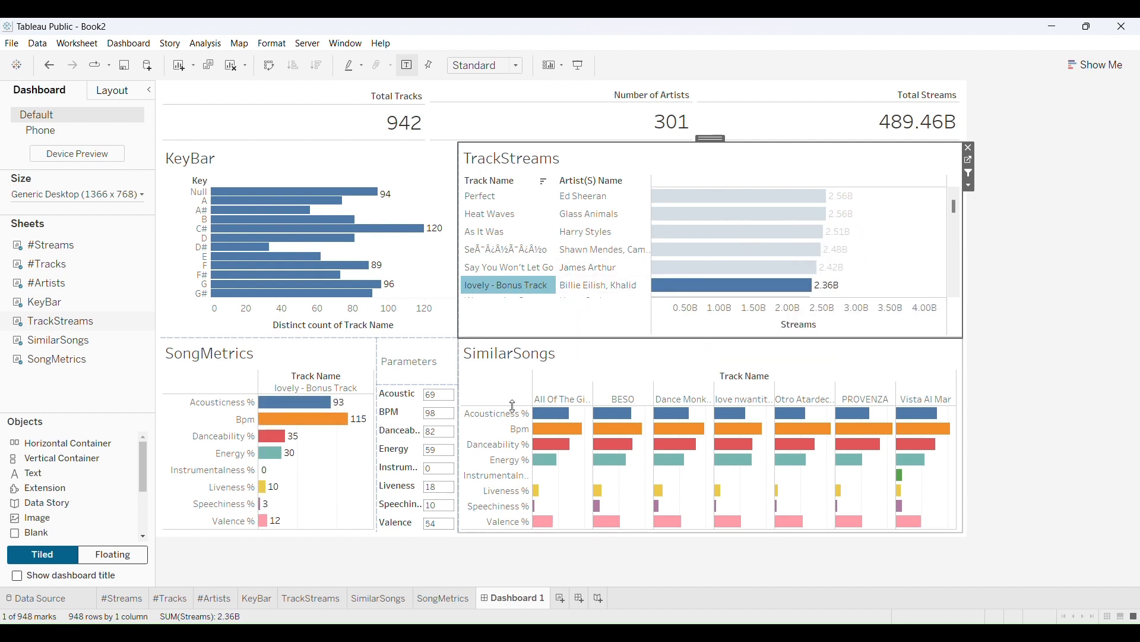
click(443, 396)
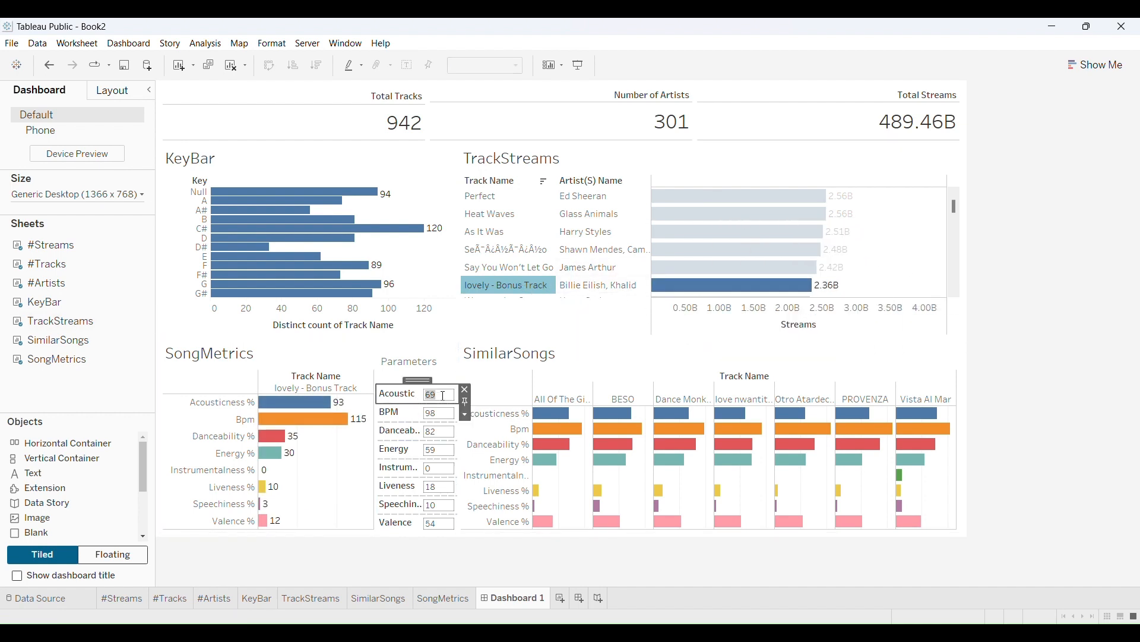
text(93)
key(Tab)
text(1)
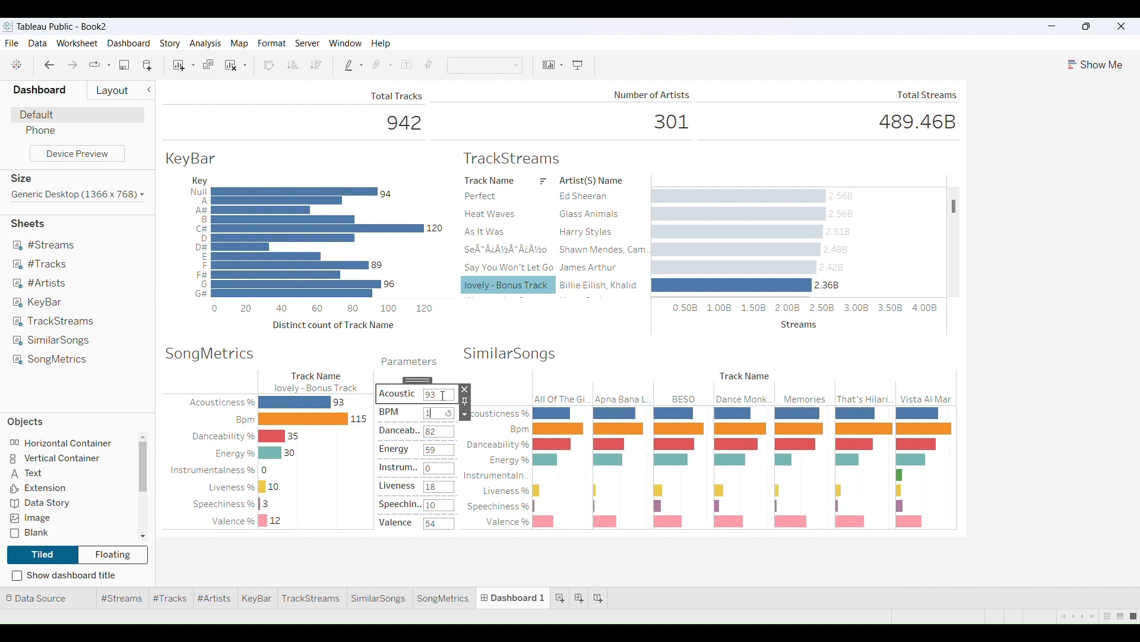
text(15)
key(Tab)
text(35)
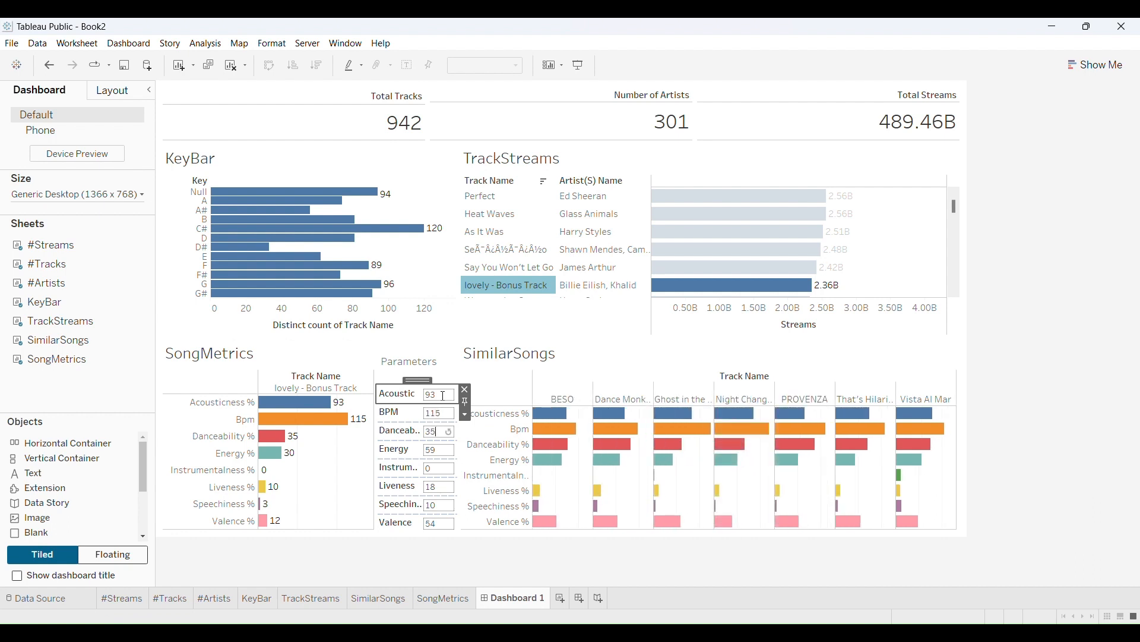
key(Tab)
Enter the remaining parameter values of lovely - Bonus Track: Energy 30, Instrumentalness 0, Liveness 10, Speechiness 3 and Valence 12.
text(3)
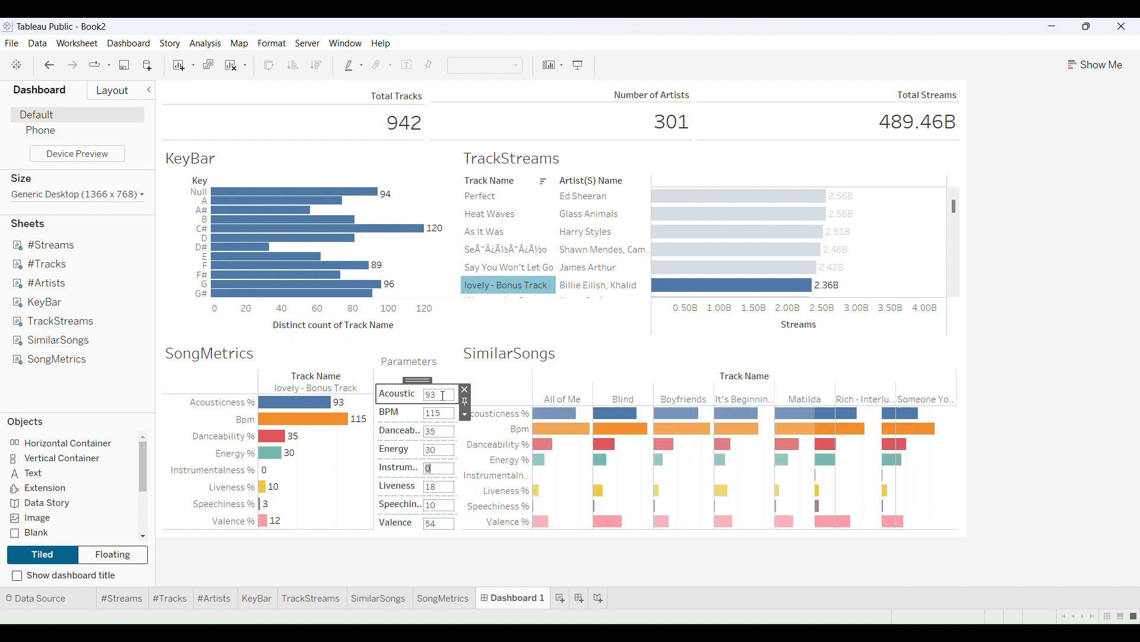
key(Tab)
text(0)
key(Tab)
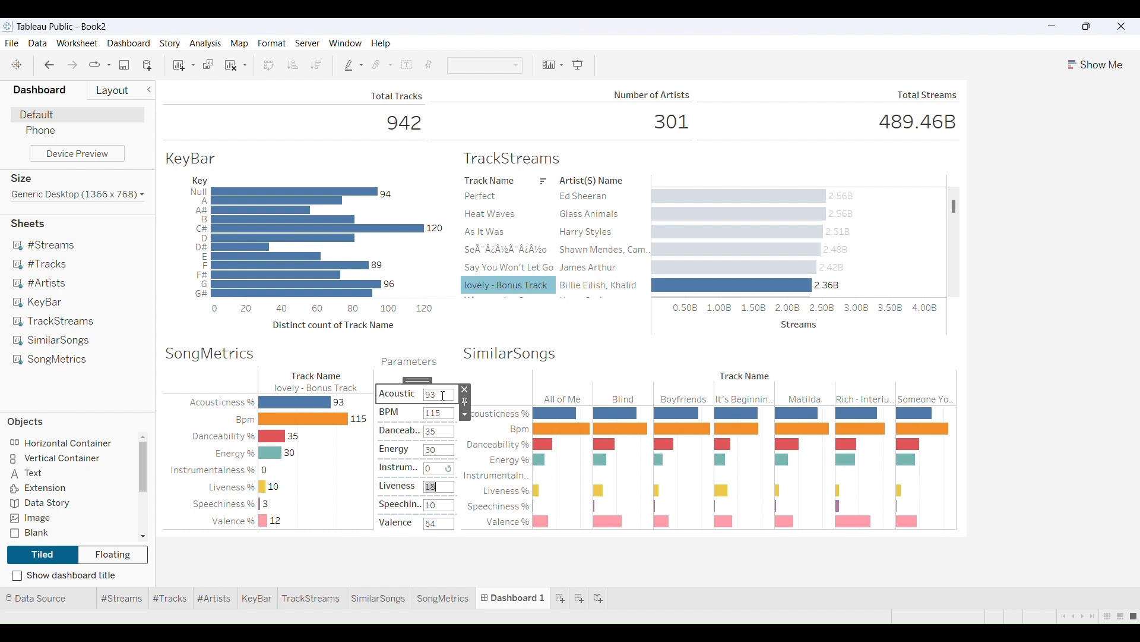
text(1)
key(Tab)
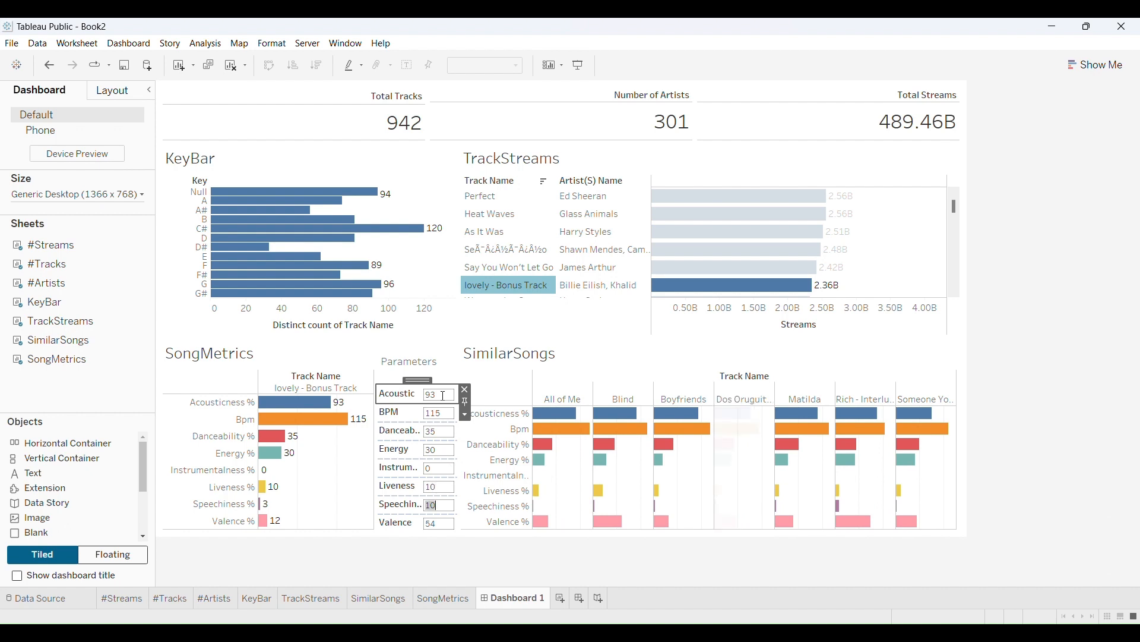
text(3)
key(Tab)
text(12)
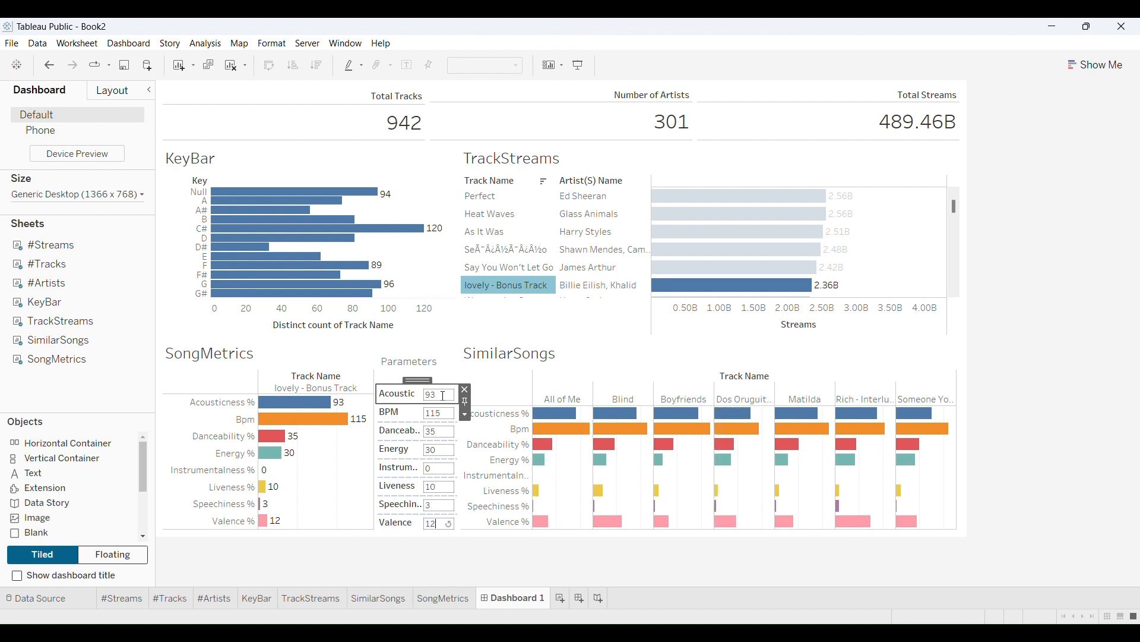
key(Tab)
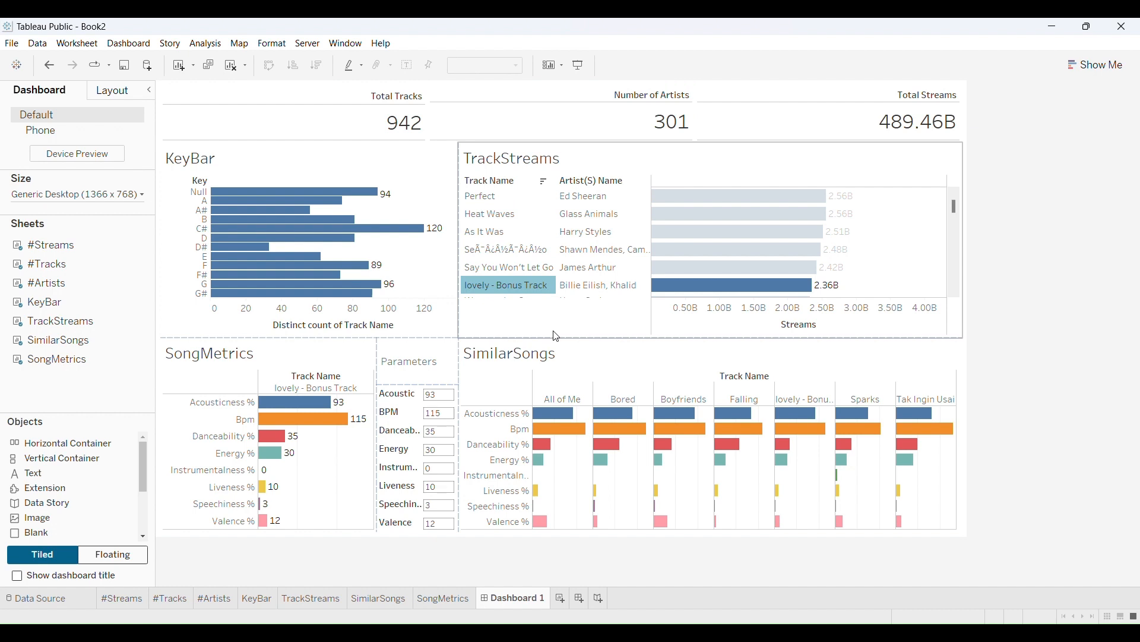
mouse_move(539, 117)
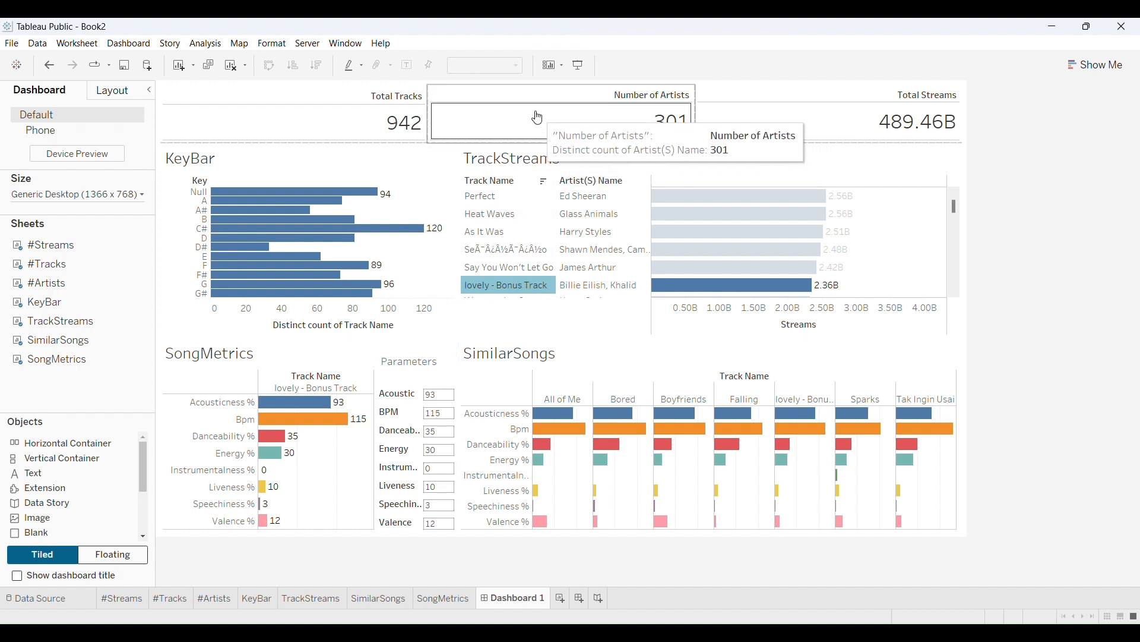